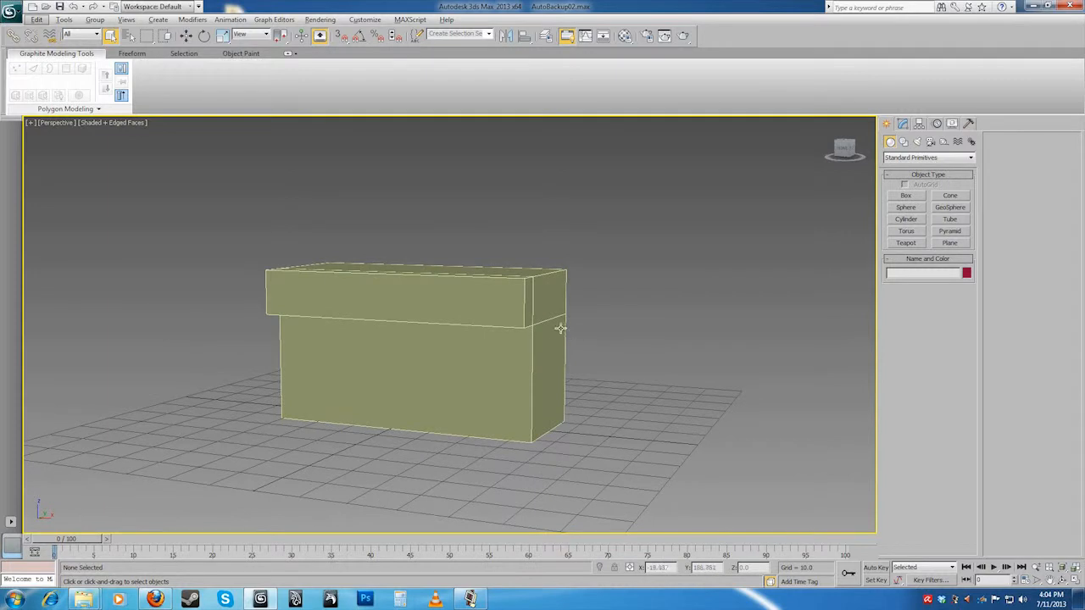
# - Select the box building model and examine its front and sides
pyautogui.keyDown('alt'); pyautogui.moveTo(503, 339); pyautogui.dragTo(568, 331, button='middle'); pyautogui.keyUp('alt')
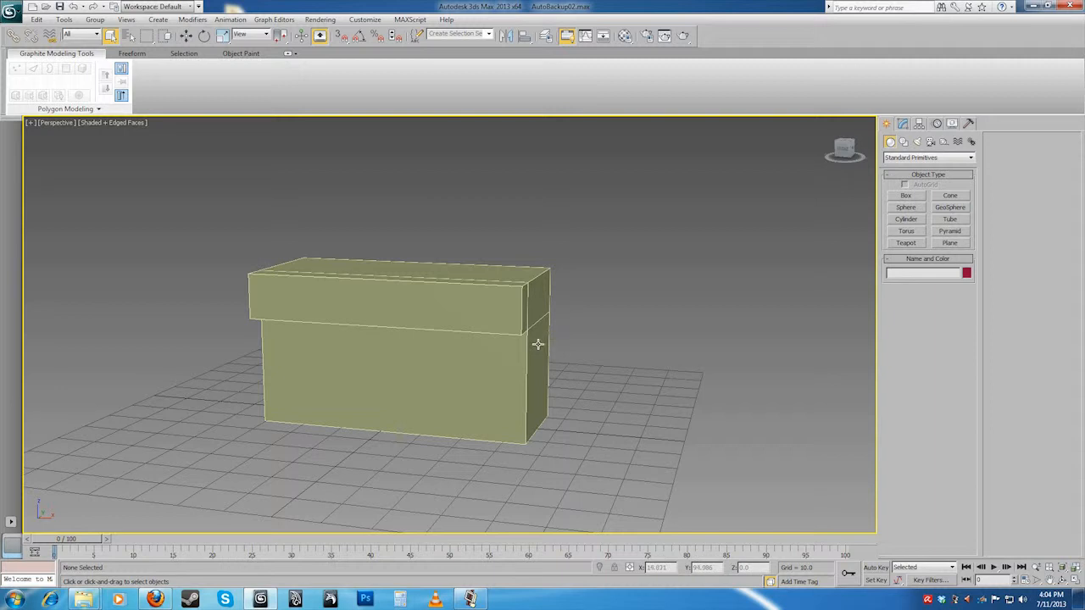
pyautogui.moveTo(554, 345); pyautogui.dragTo(588, 345, button='middle')
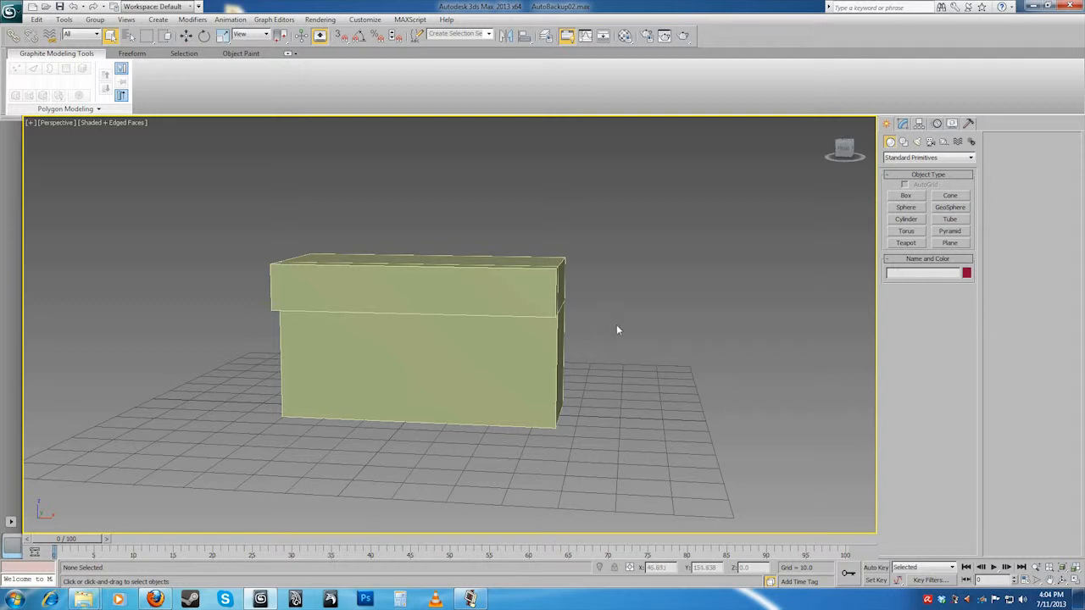
pyautogui.keyDown('alt'); pyautogui.moveTo(566, 322); pyautogui.dragTo(455, 302, button='middle'); pyautogui.keyUp('alt')
pyautogui.click(450, 303)
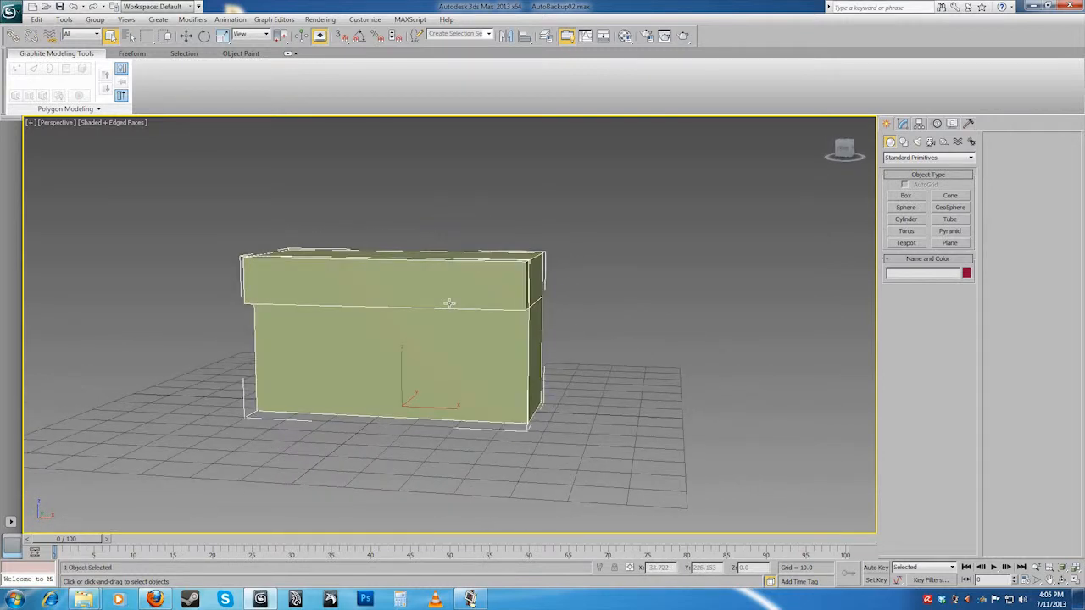
pyautogui.moveTo(514, 327); pyautogui.dragTo(553, 344, button='middle')
pyautogui.scroll(3, 522, 331)
pyautogui.keyDown('alt'); pyautogui.moveTo(422, 338); pyautogui.dragTo(367, 316, button='middle'); pyautogui.keyUp('alt')
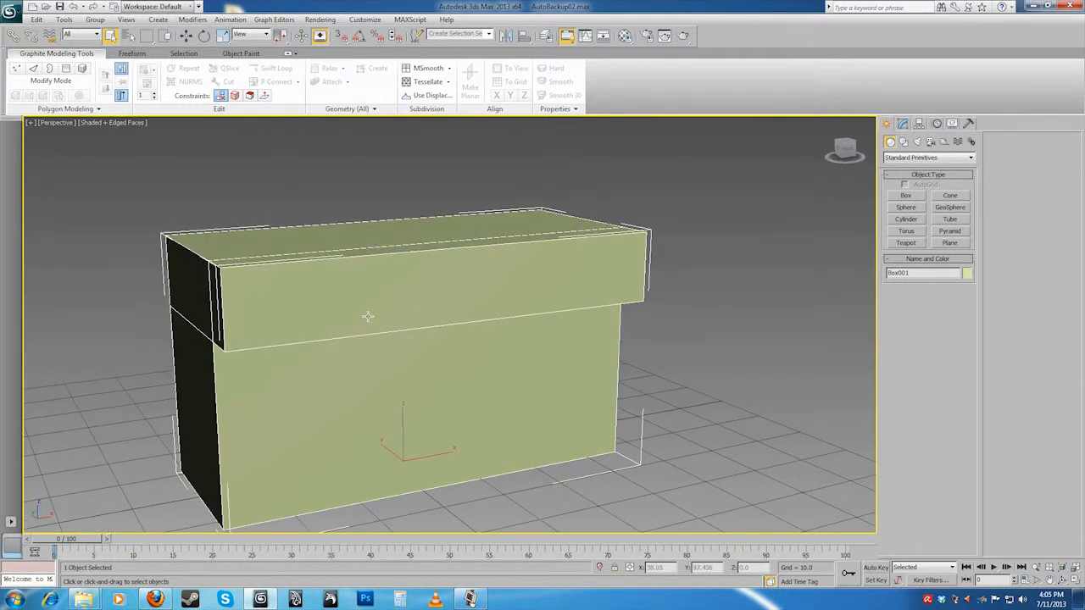
pyautogui.keyDown('alt'); pyautogui.moveTo(417, 387); pyautogui.dragTo(436, 373, button='middle'); pyautogui.keyUp('alt')
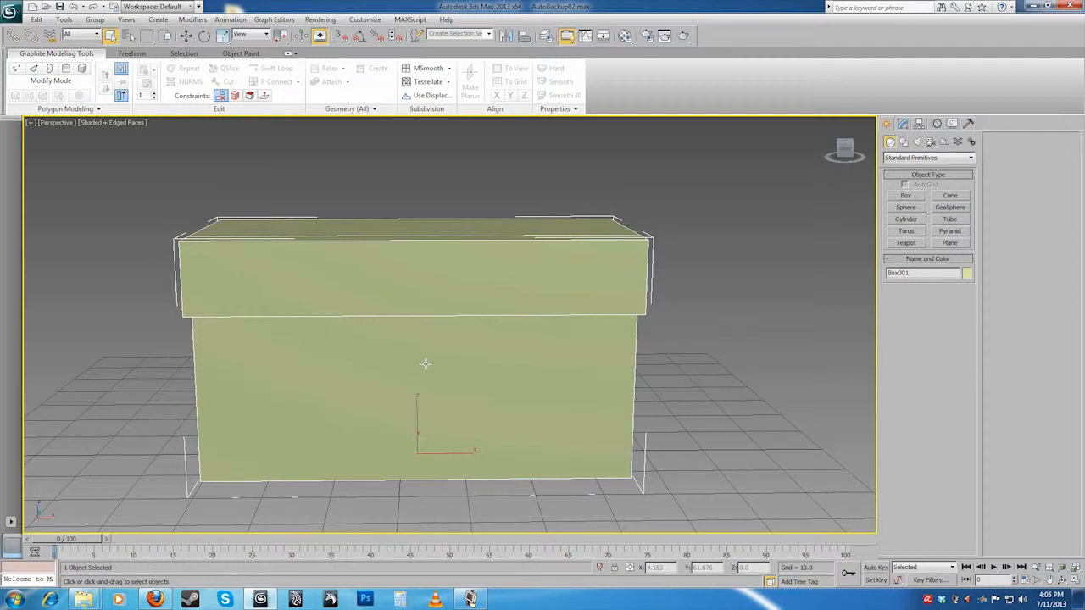
# - Switch to the Textures folder and view the Brick Window Texture image, then return to the file list
pyautogui.moveTo(90, 600)
pyautogui.click(196, 539)
pyautogui.doubleClick(173, 110)
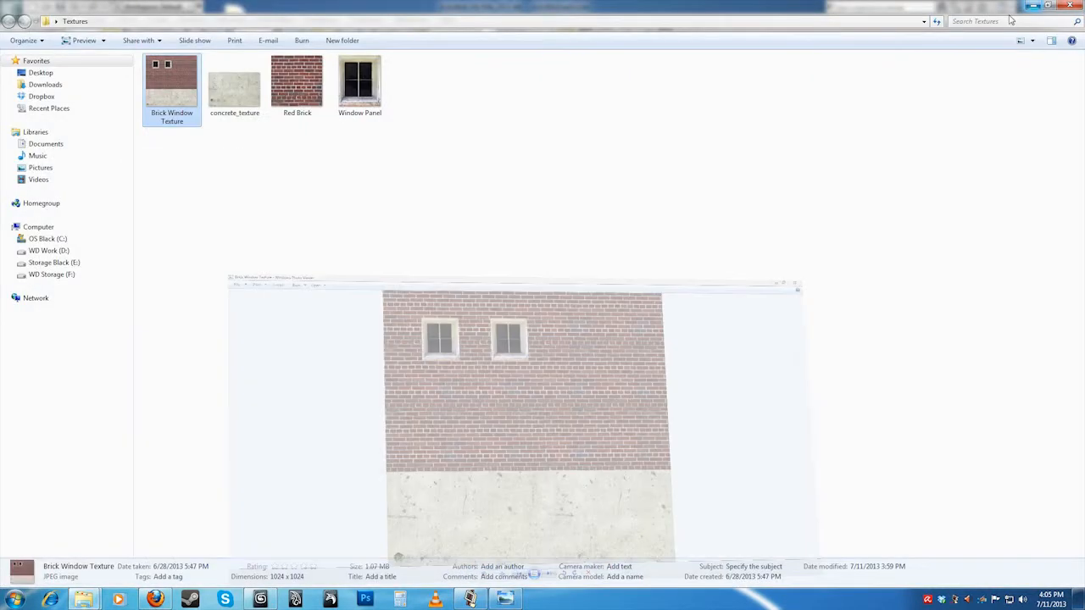
pyautogui.click(1034, 7)
# - View the Window Panel, Red Brick and concrete_texture source images full size, then close the image viewer
pyautogui.click(238, 101)
pyautogui.click(294, 95)
pyautogui.click(351, 101)
pyautogui.click(373, 159)
pyautogui.doubleClick(358, 100)
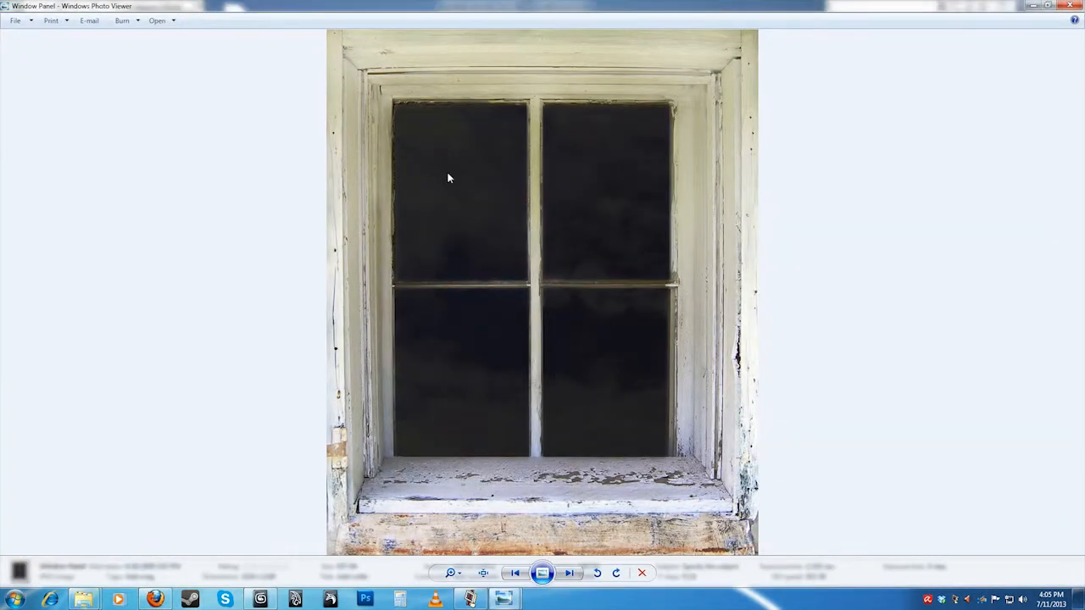
pyautogui.press('Left')
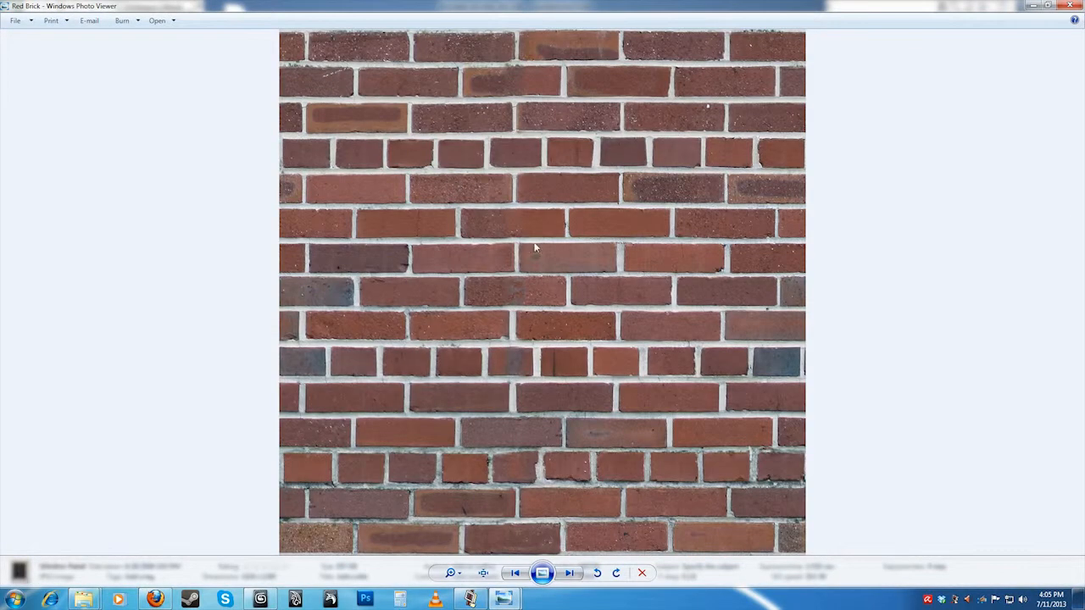
pyautogui.press('Left')
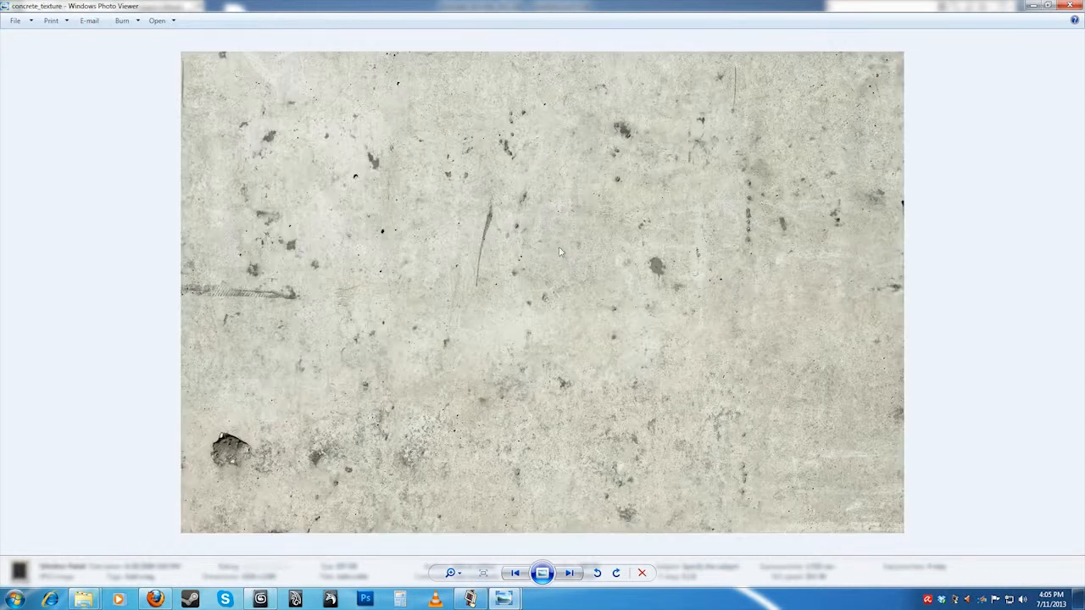
pyautogui.click(1066, 6)
# - Check the pixel dimensions of Brick Window Texture and examine its brick, window and concrete areas
pyautogui.click(165, 101)
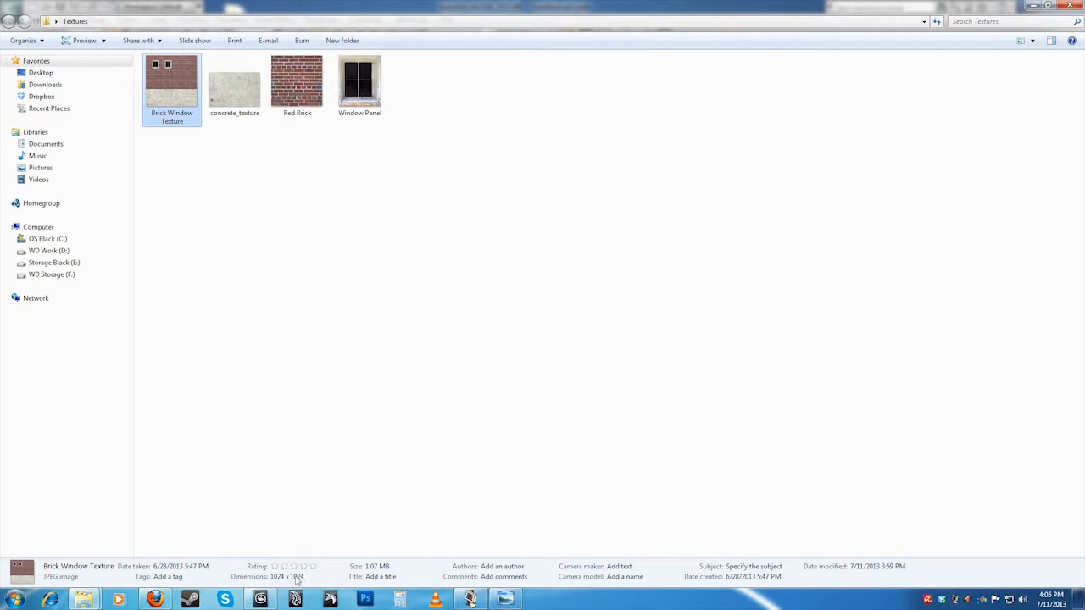
pyautogui.click(337, 320)
pyautogui.click(165, 78)
pyautogui.doubleClick(170, 79)
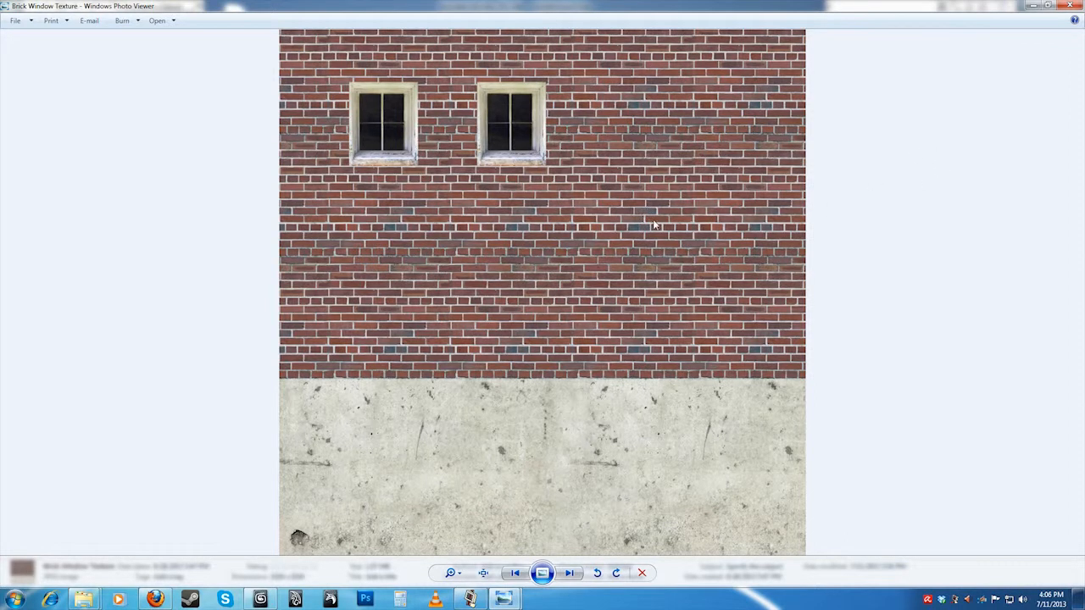
pyautogui.click(1070, 6)
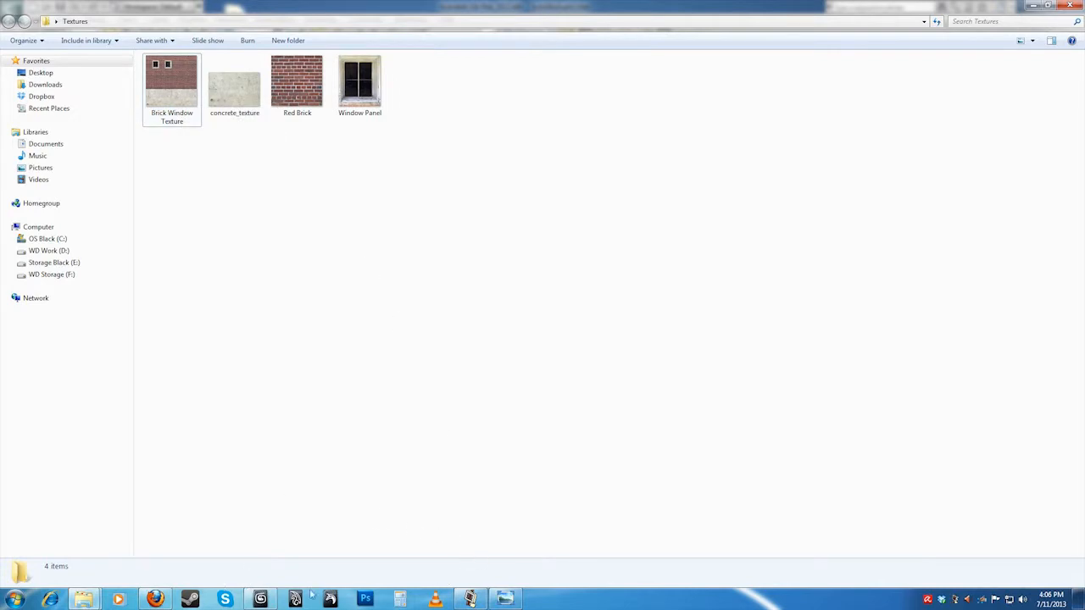
# - Switch back to 3ds Max and examine the building's walls that the texture covers
pyautogui.click(260, 600)
pyautogui.keyDown('alt'); pyautogui.moveTo(460, 362); pyautogui.dragTo(498, 357, button='middle'); pyautogui.keyUp('alt')
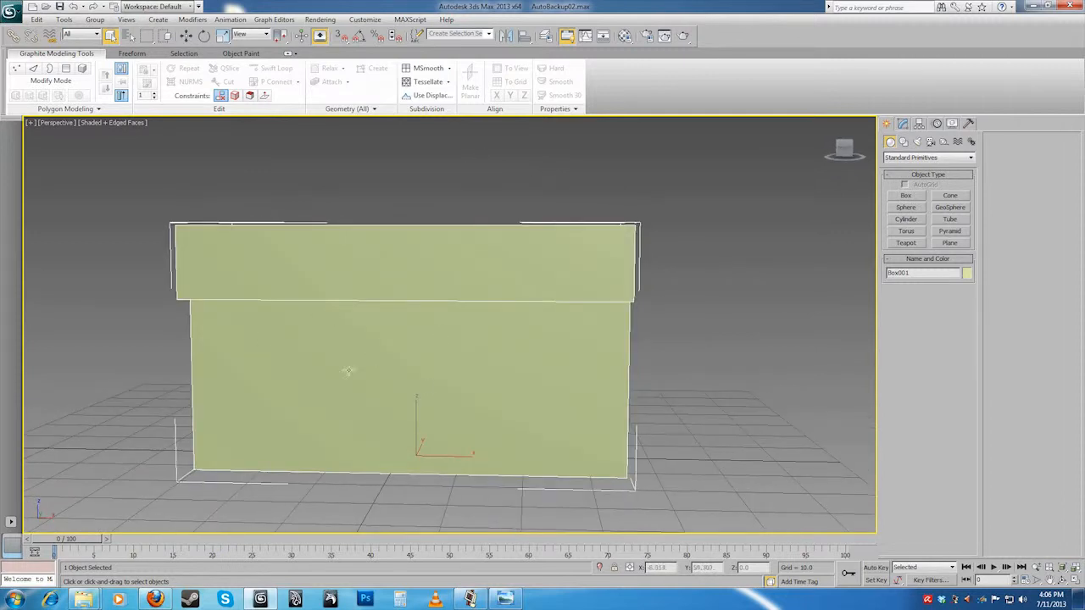
pyautogui.keyDown('alt'); pyautogui.moveTo(376, 285); pyautogui.dragTo(416, 257, button='middle'); pyautogui.keyUp('alt')
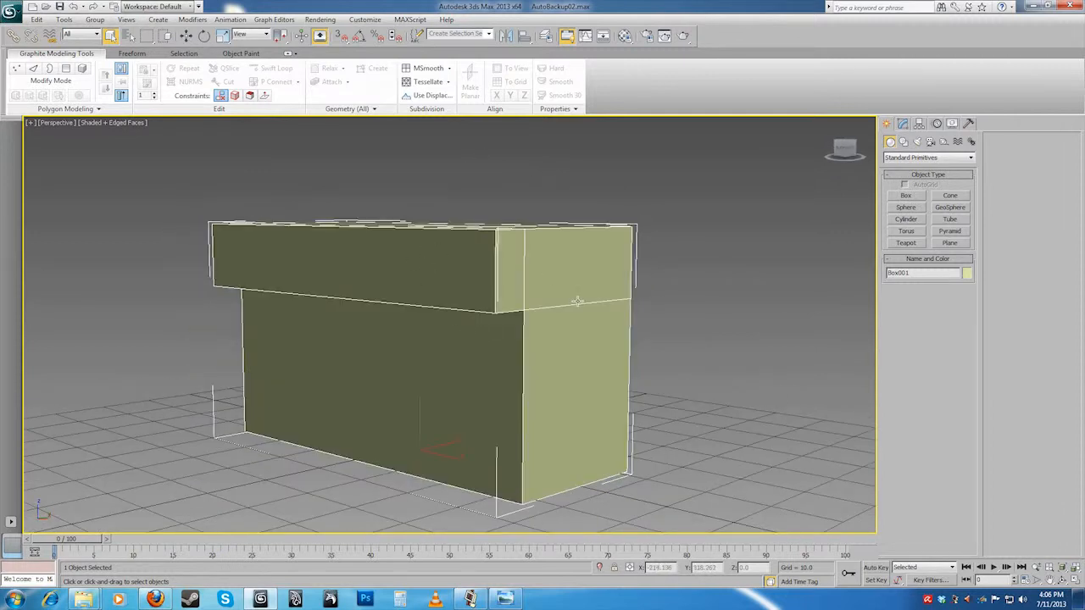
pyautogui.keyDown('alt'); pyautogui.moveTo(453, 365); pyautogui.dragTo(501, 365, button='middle'); pyautogui.keyUp('alt')
pyautogui.scroll(-3, 501, 366)
pyautogui.scroll(3, 501, 365)
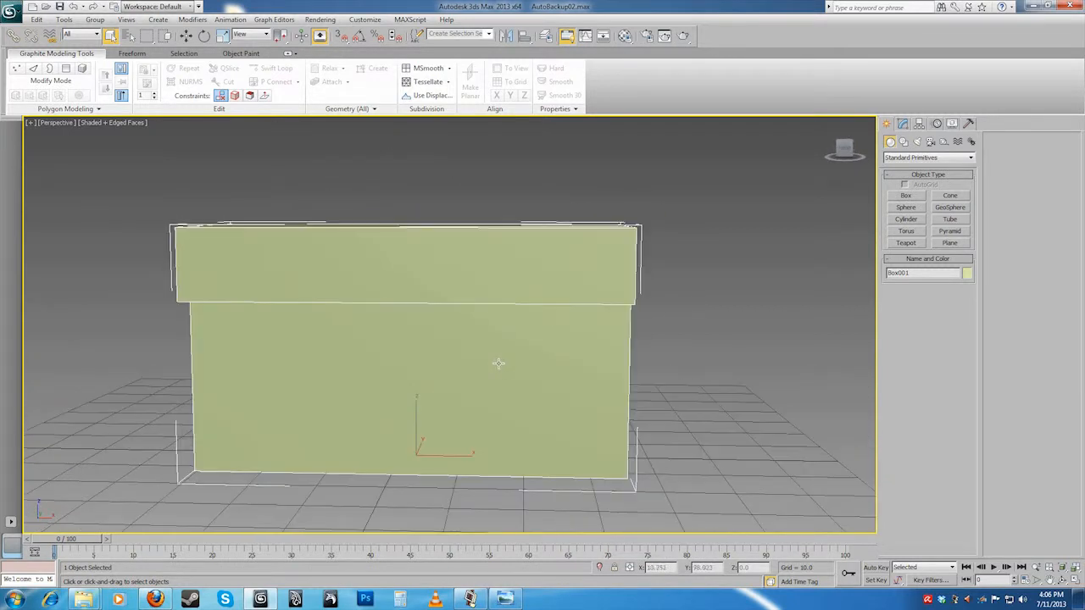
# - Show the selected box's modifier stack and convert the box to an Editable Poly
pyautogui.click(903, 124)
pyautogui.keyDown('alt'); pyautogui.moveTo(515, 320); pyautogui.dragTo(555, 322, button='middle'); pyautogui.keyUp('alt')
pyautogui.keyDown('alt'); pyautogui.moveTo(494, 349); pyautogui.dragTo(470, 373, button='middle'); pyautogui.keyUp('alt')
pyautogui.rightClick(469, 373)
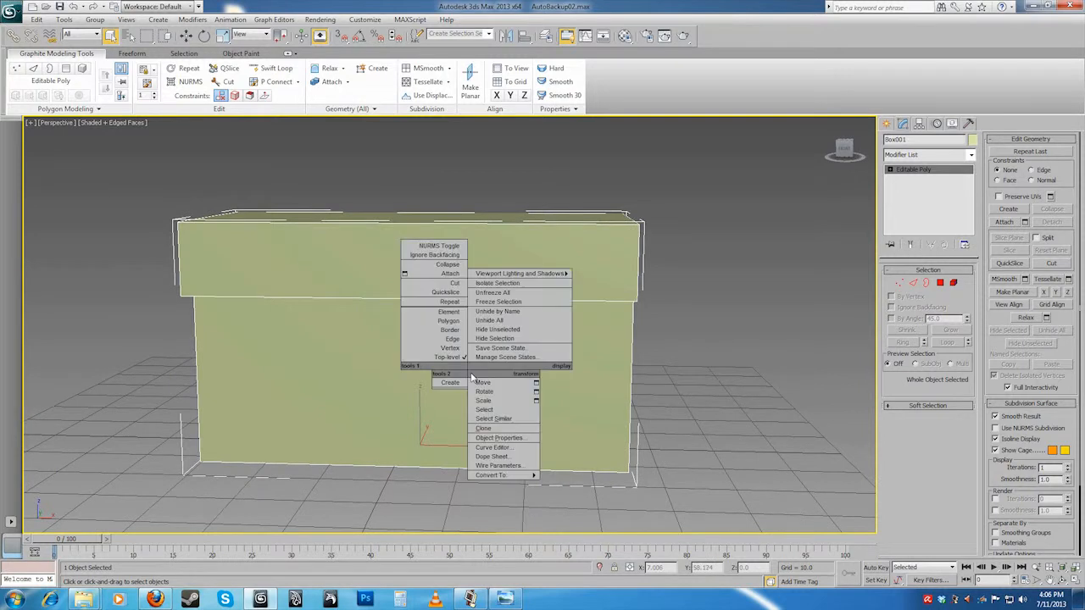
pyautogui.moveTo(500, 474)
pyautogui.click(580, 484)
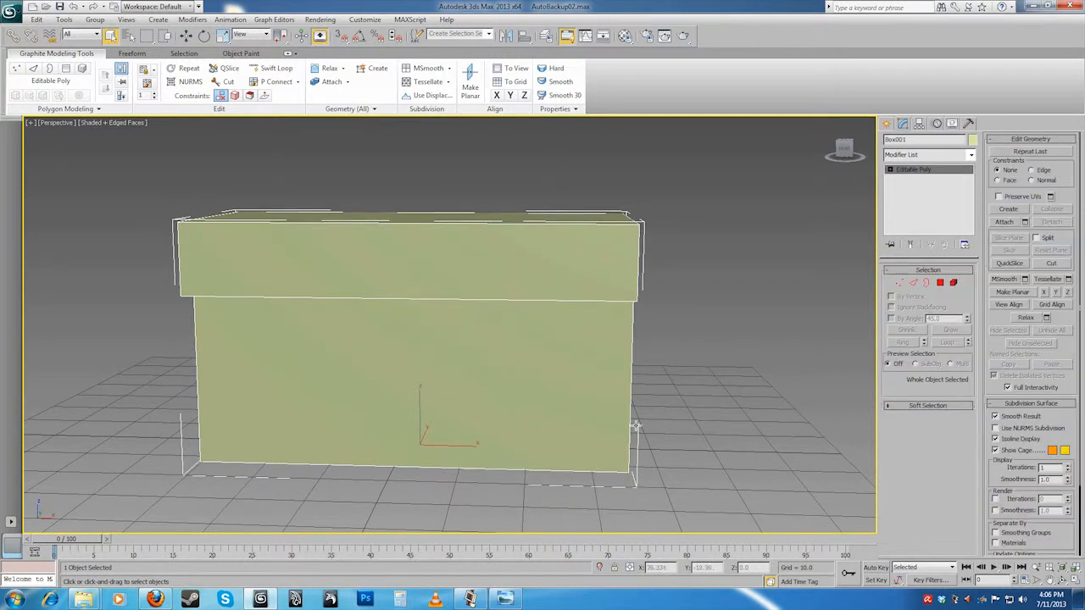
pyautogui.moveTo(484, 285)
pyautogui.keyDown('alt'); pyautogui.mouseDown(button='middle')
pyautogui.moveTo(559, 279)
pyautogui.moveTo(455, 279)
pyautogui.moveTo(497, 284)
pyautogui.mouseUp(button='middle'); pyautogui.keyUp('alt')
pyautogui.scroll(-3, 476, 278)
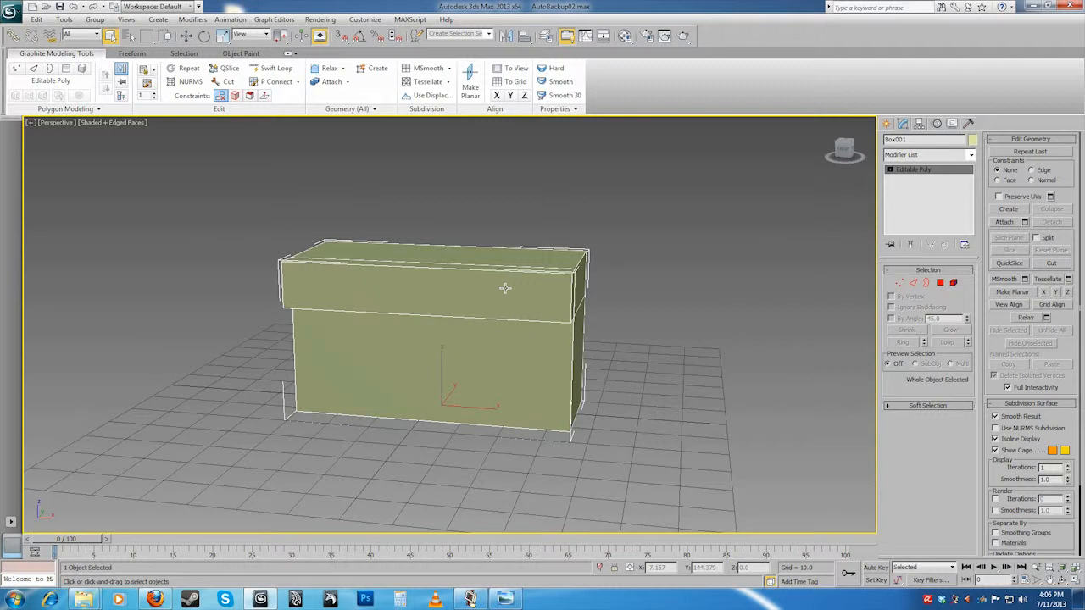
pyautogui.moveTo(480, 305)
pyautogui.keyDown('alt'); pyautogui.mouseDown(button='middle')
pyautogui.moveTo(556, 298)
pyautogui.moveTo(476, 305)
pyautogui.mouseUp(button='middle'); pyautogui.keyUp('alt')
pyautogui.scroll(3, 501, 301)
pyautogui.scroll(-3, 475, 306)
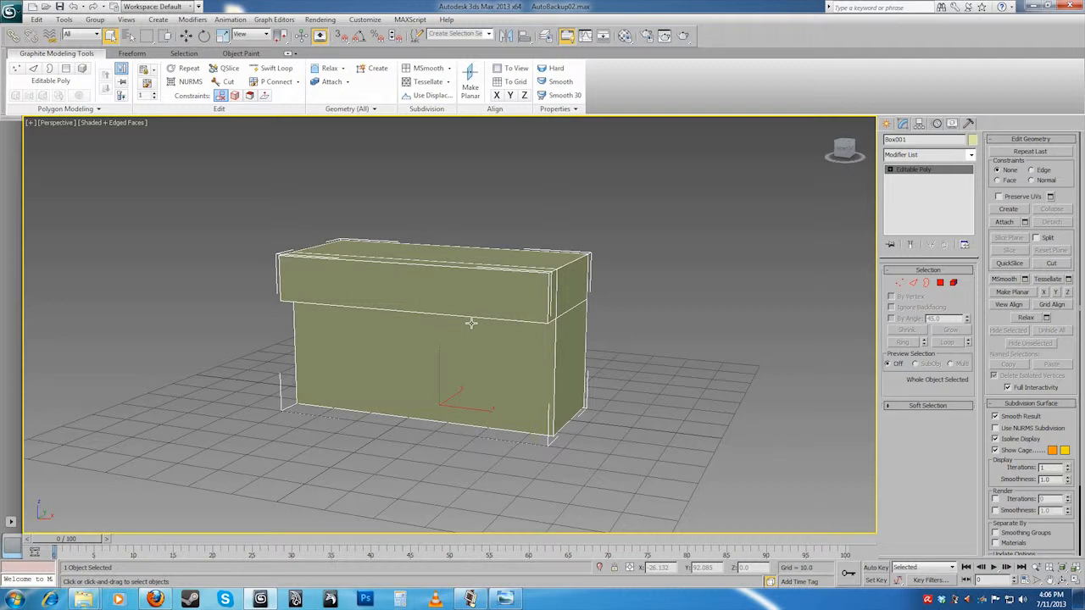
pyautogui.moveTo(471, 323); pyautogui.dragTo(480, 326, button='middle')
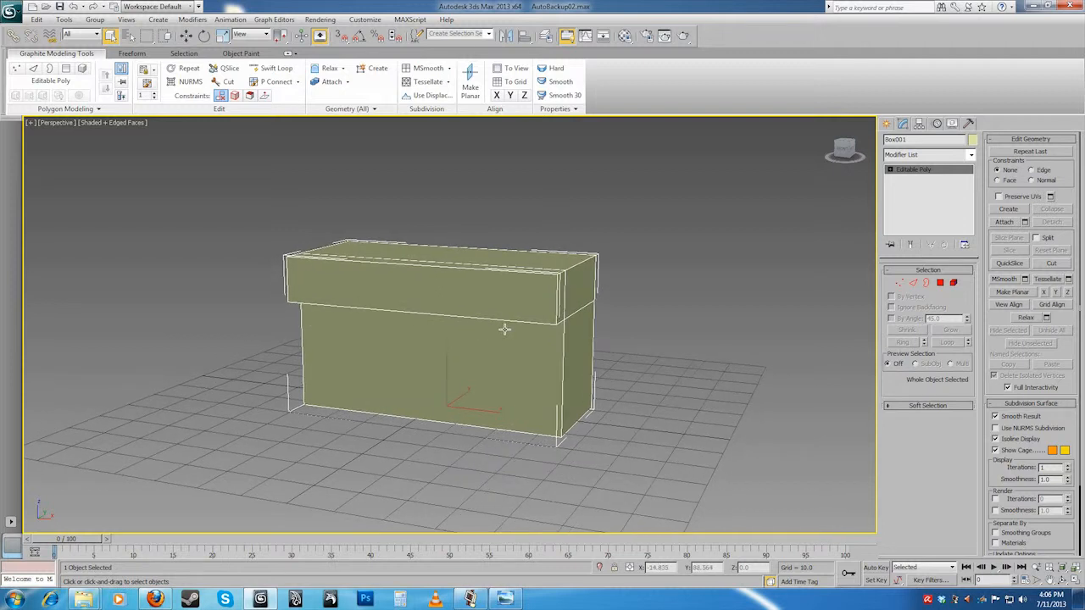
pyautogui.moveTo(632, 300)
pyautogui.keyDown('alt'); pyautogui.mouseDown(button='middle')
pyautogui.moveTo(654, 295)
pyautogui.moveTo(633, 299)
pyautogui.mouseUp(button='middle'); pyautogui.keyUp('alt')
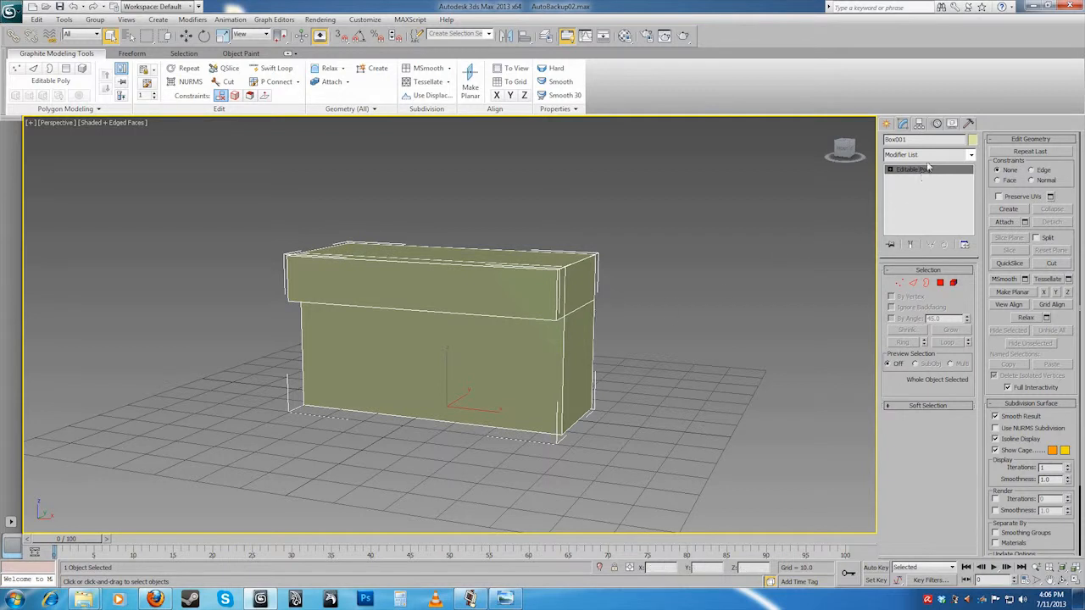
# - Look through the available modifiers for Unwrap UVW without applying one
pyautogui.click(972, 158)
pyautogui.moveTo(973, 193); pyautogui.dragTo(977, 428)
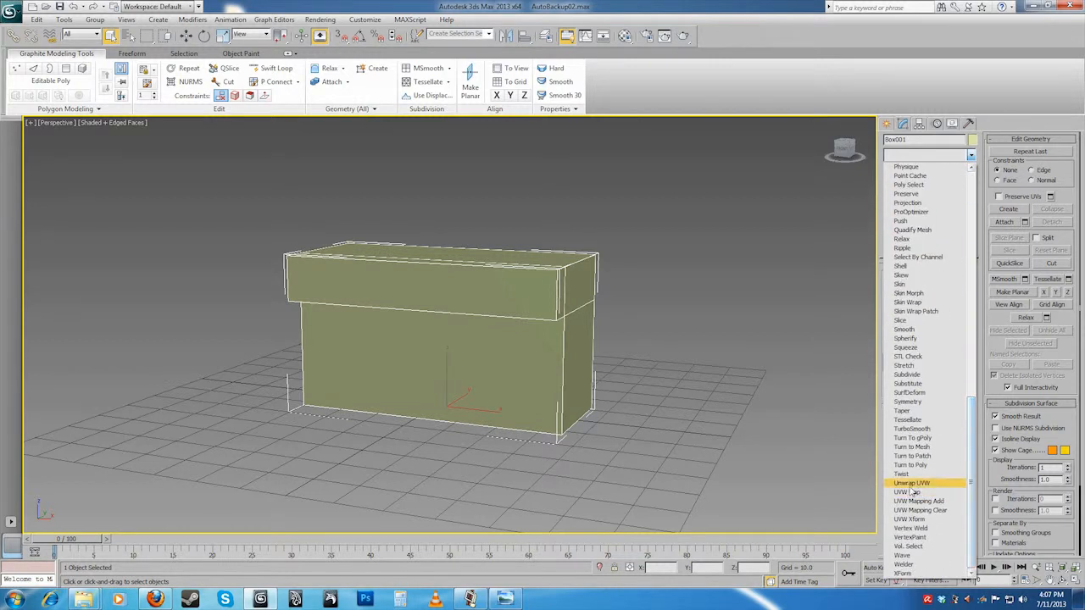
pyautogui.moveTo(972, 480); pyautogui.dragTo(983, 229)
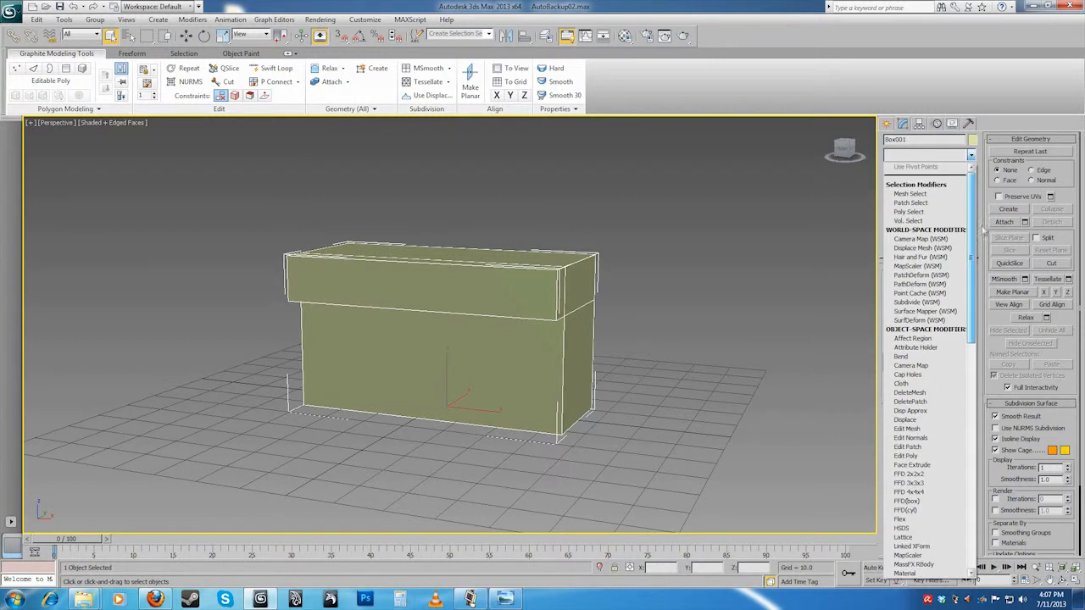
pyautogui.click(925, 157)
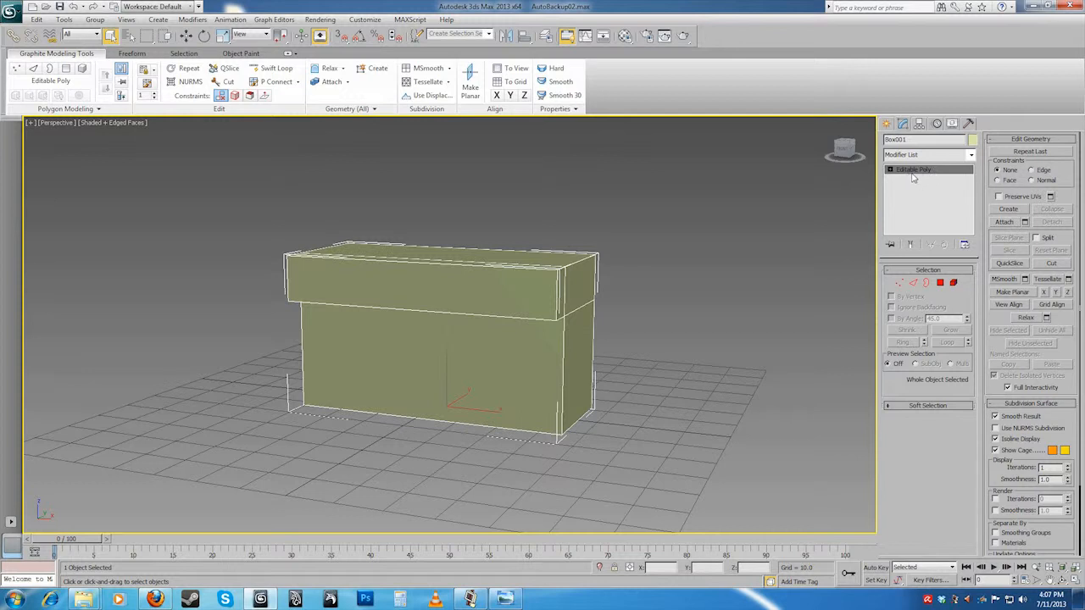
# - Reset the selected box's transform with the Reset XForm utility and show its modifier stack
pyautogui.click(970, 123)
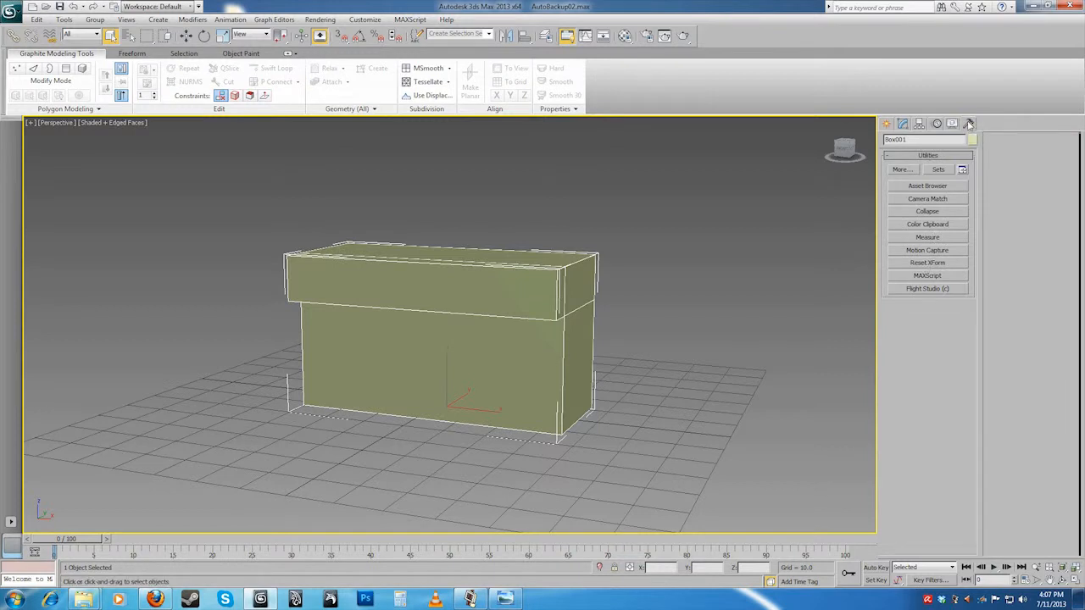
pyautogui.click(924, 263)
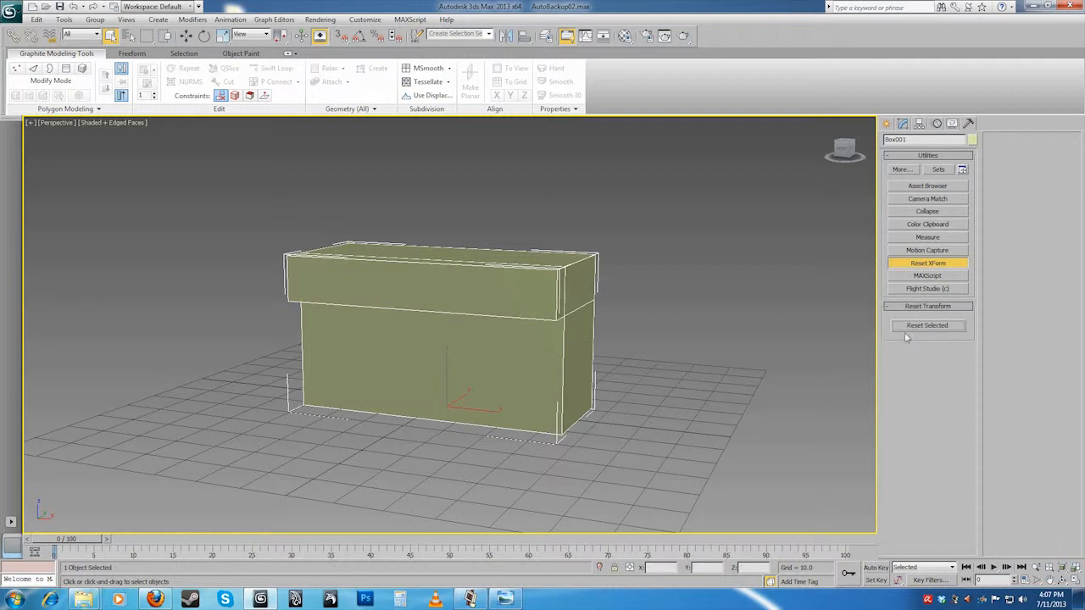
pyautogui.click(931, 265)
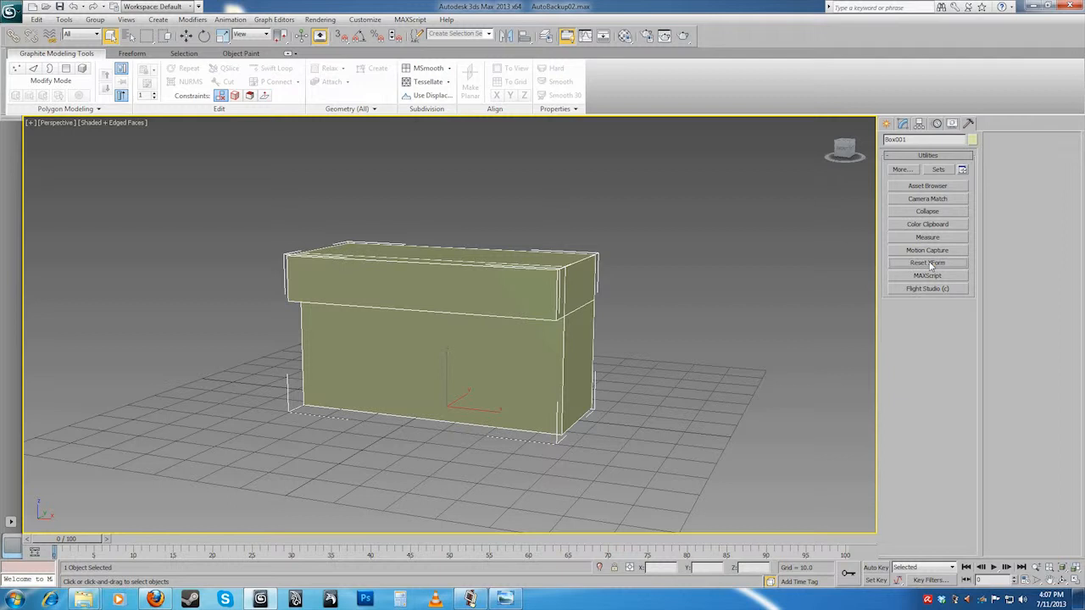
pyautogui.click(902, 124)
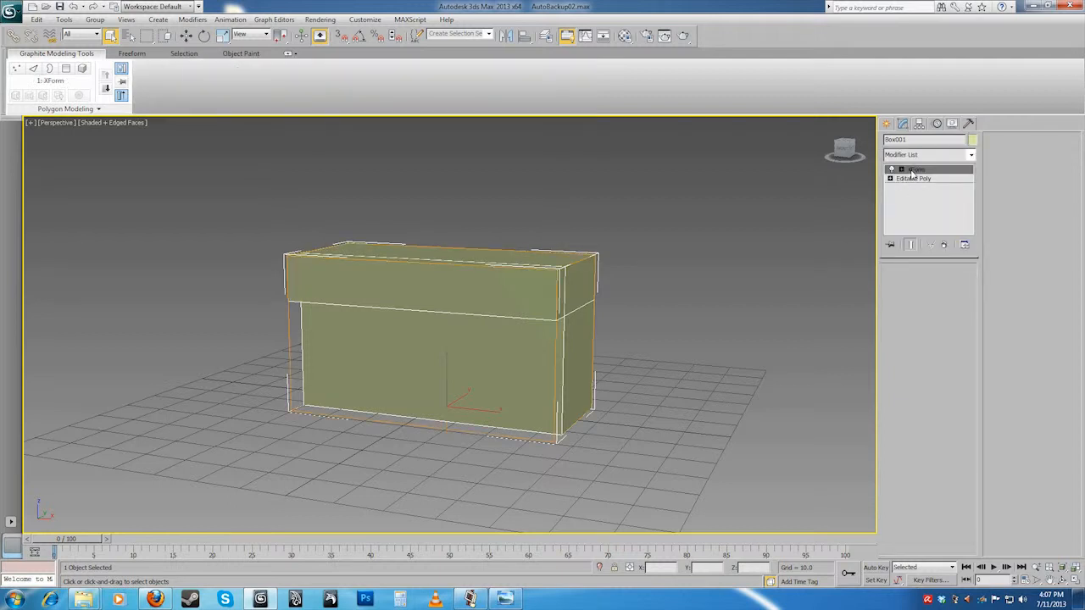
# - Examine the box and its XForm gizmo outline from several sides
pyautogui.keyDown('alt'); pyautogui.moveTo(593, 363); pyautogui.dragTo(538, 327, button='middle'); pyautogui.keyUp('alt')
pyautogui.scroll(3, 527, 313)
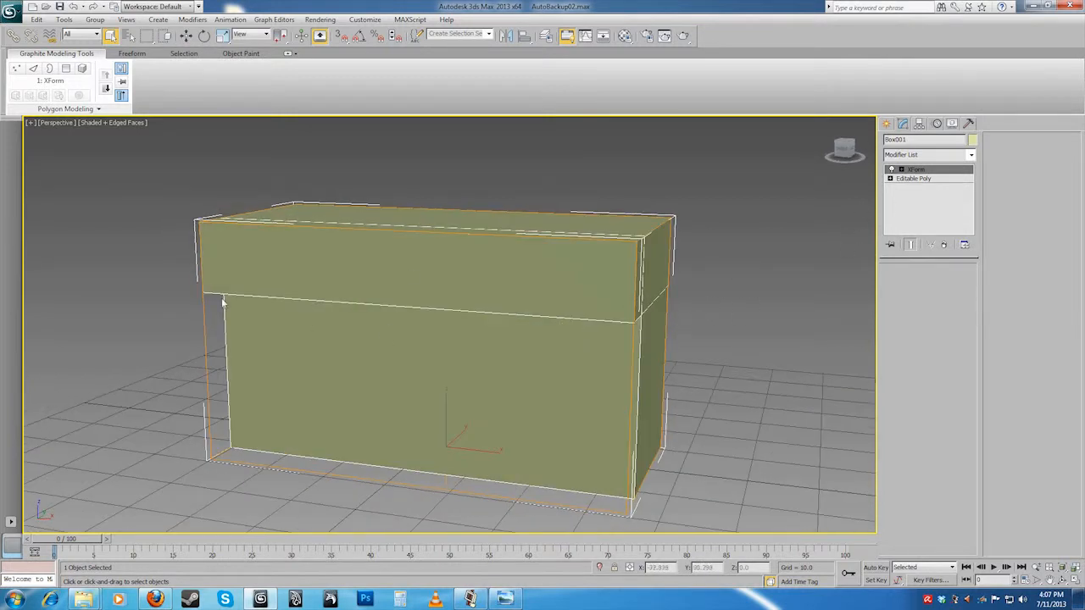
pyautogui.moveTo(334, 347); pyautogui.dragTo(350, 338, button='middle')
pyautogui.keyDown('alt'); pyautogui.moveTo(362, 341); pyautogui.dragTo(402, 337, button='middle'); pyautogui.keyUp('alt')
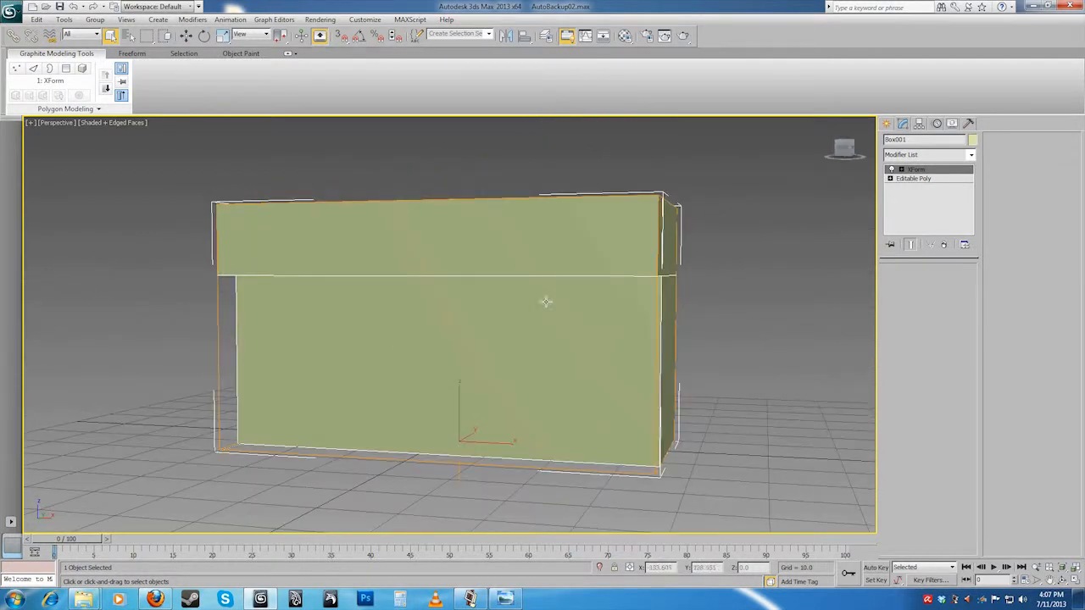
pyautogui.keyDown('alt'); pyautogui.moveTo(581, 317); pyautogui.dragTo(646, 329, button='middle'); pyautogui.keyUp('alt')
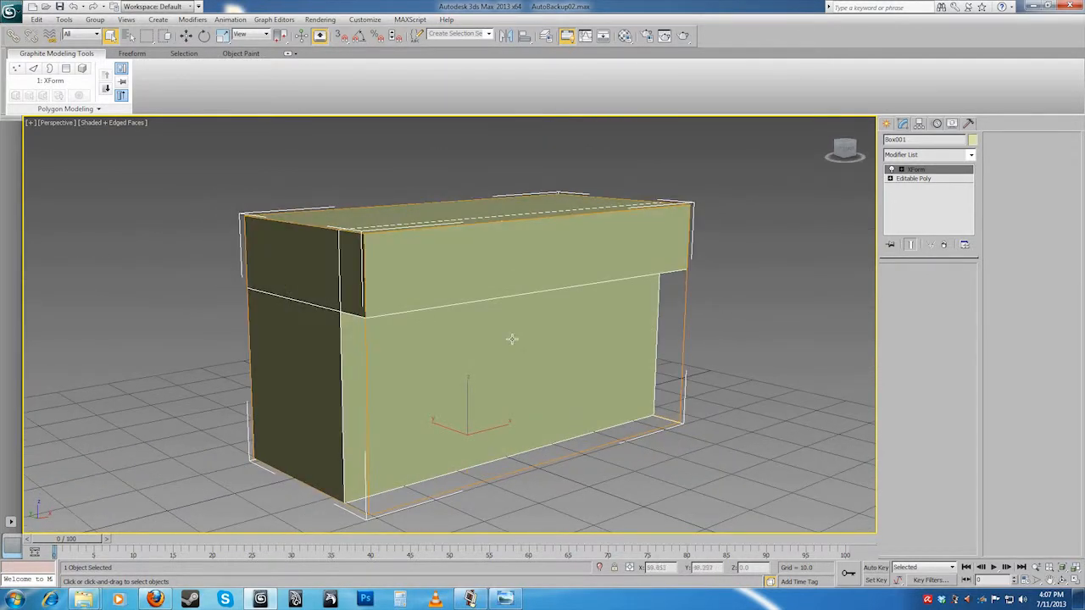
pyautogui.keyDown('alt'); pyautogui.moveTo(578, 361); pyautogui.dragTo(500, 357, button='middle'); pyautogui.keyUp('alt')
pyautogui.scroll(-2, 490, 352)
pyautogui.scroll(3, 542, 371)
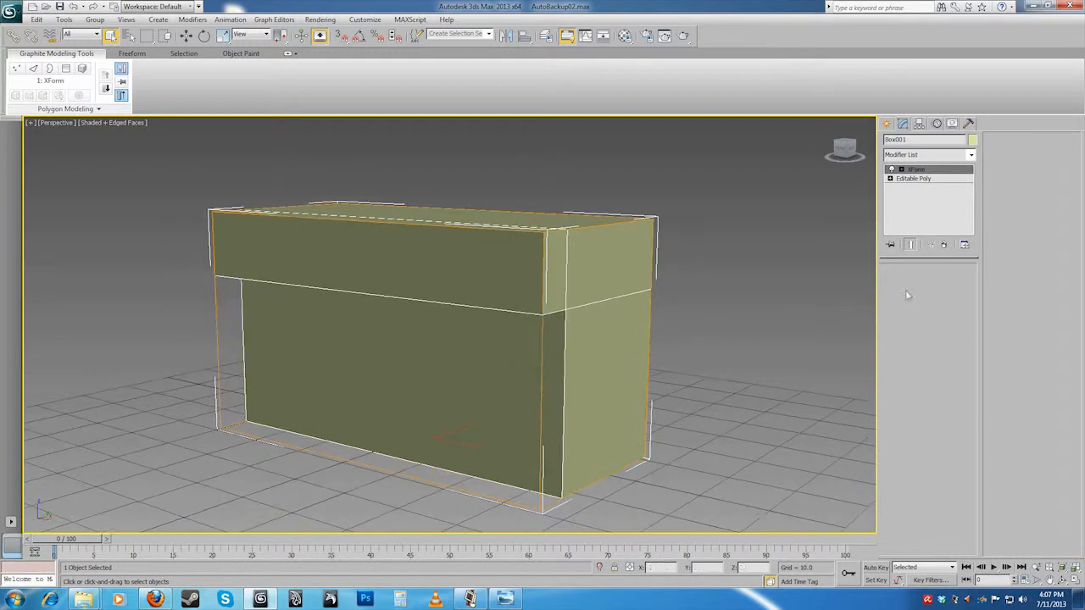
# - Collapse the XForm modifier into the box's Editable Poly and confirm the removal of that part of the stack
pyautogui.rightClick(917, 170)
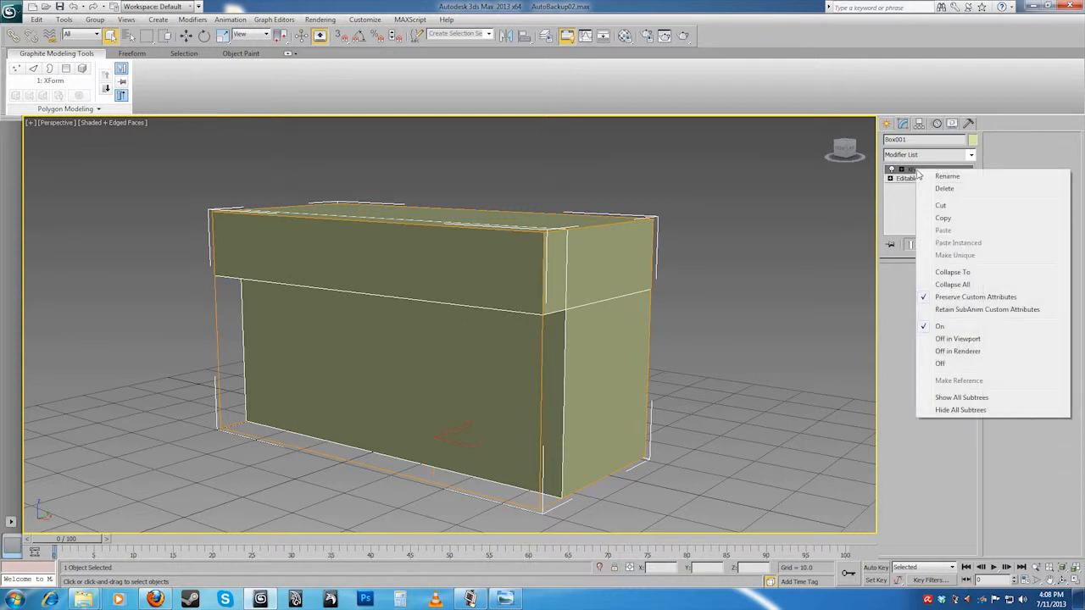
pyautogui.rightClick(913, 172)
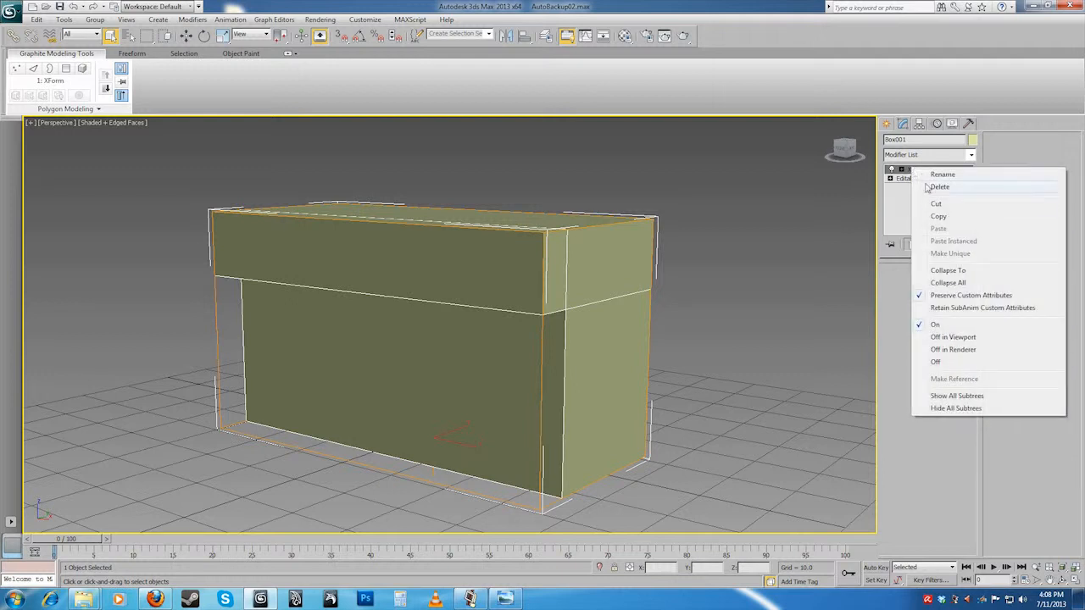
pyautogui.click(943, 271)
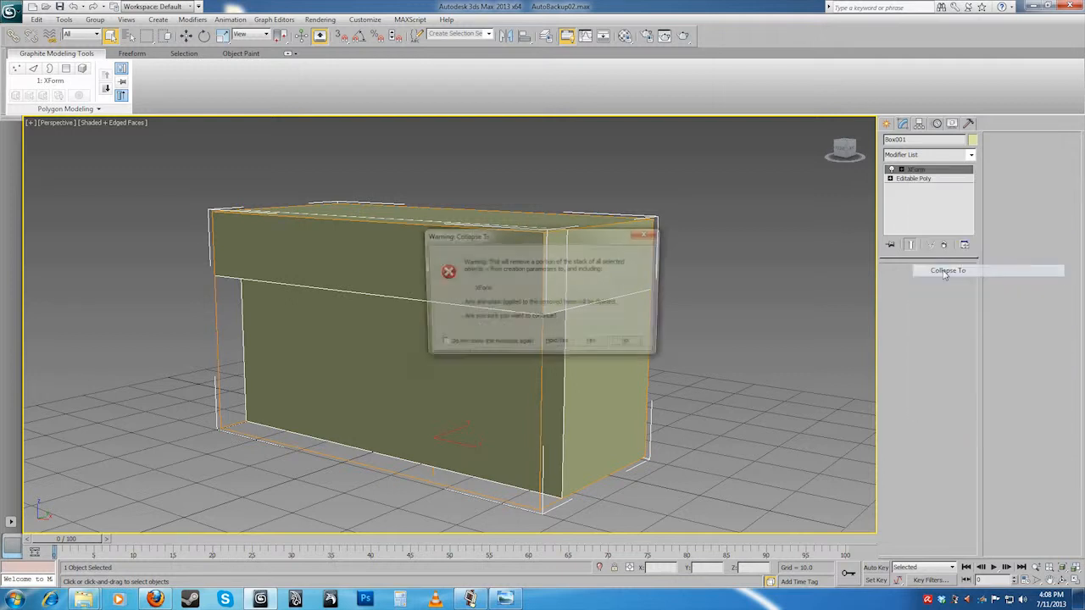
pyautogui.click(595, 345)
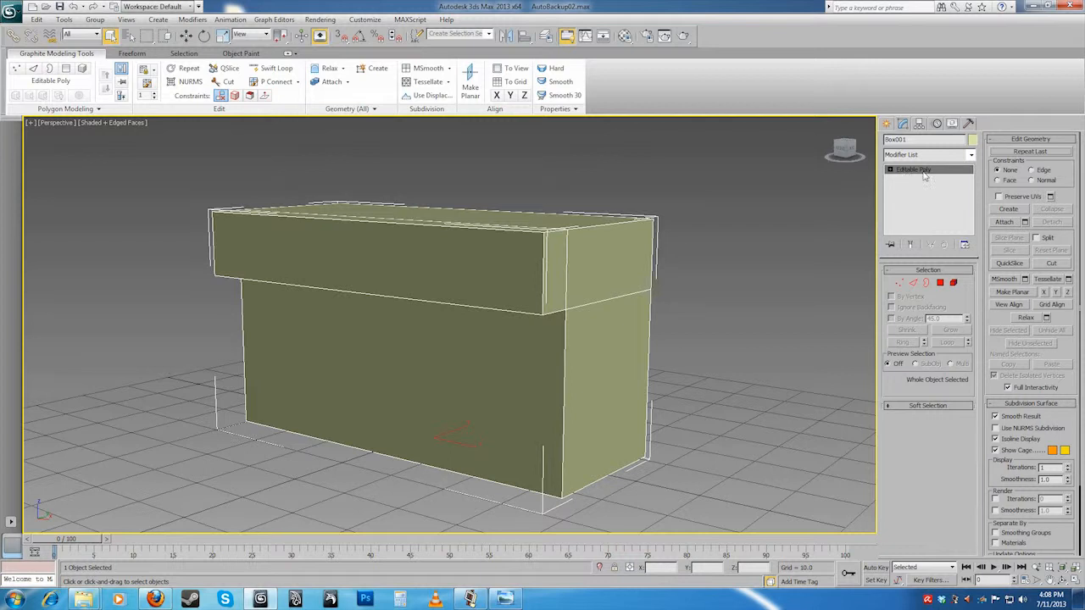
# - Examine the collapsed box from several sides and distances
pyautogui.keyDown('alt'); pyautogui.moveTo(702, 258); pyautogui.dragTo(204, 307, button='middle'); pyautogui.keyUp('alt')
pyautogui.scroll(-3, 204, 307)
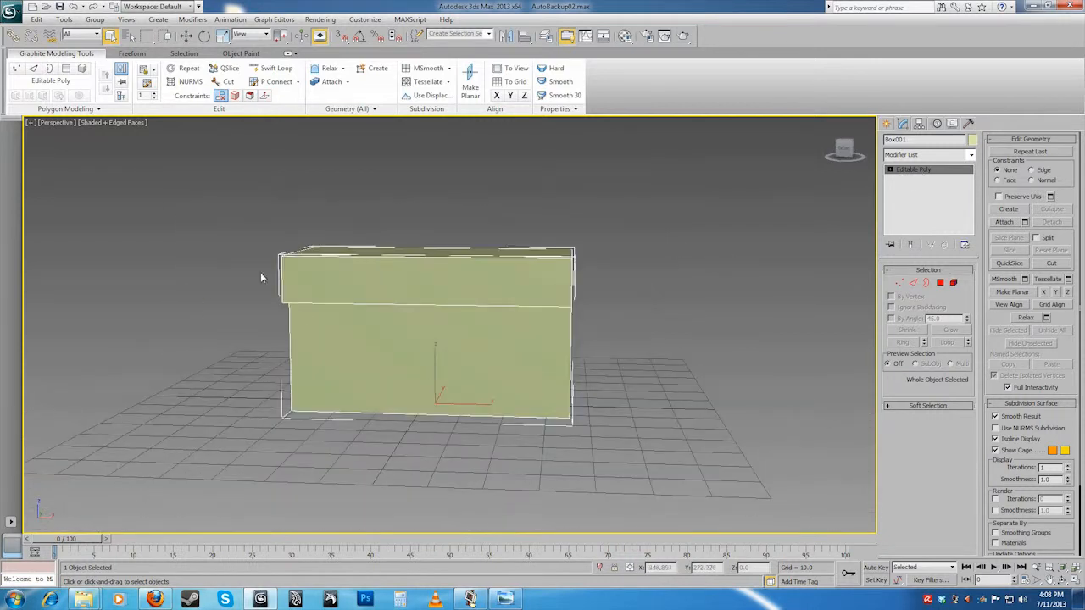
pyautogui.keyDown('alt'); pyautogui.moveTo(441, 359); pyautogui.dragTo(460, 381, button='middle'); pyautogui.keyUp('alt')
pyautogui.keyDown('alt'); pyautogui.moveTo(531, 376); pyautogui.dragTo(498, 348, button='middle'); pyautogui.keyUp('alt')
pyautogui.scroll(3, 531, 371)
pyautogui.keyDown('alt'); pyautogui.moveTo(436, 324); pyautogui.dragTo(384, 314, button='middle'); pyautogui.keyUp('alt')
pyautogui.moveTo(544, 352); pyautogui.dragTo(568, 341, button='middle')
pyautogui.scroll(-3, 574, 342)
pyautogui.scroll(3, 574, 341)
# - Apply an Unwrap UVW modifier to the box and check its seams from the front and corner
pyautogui.click(971, 155)
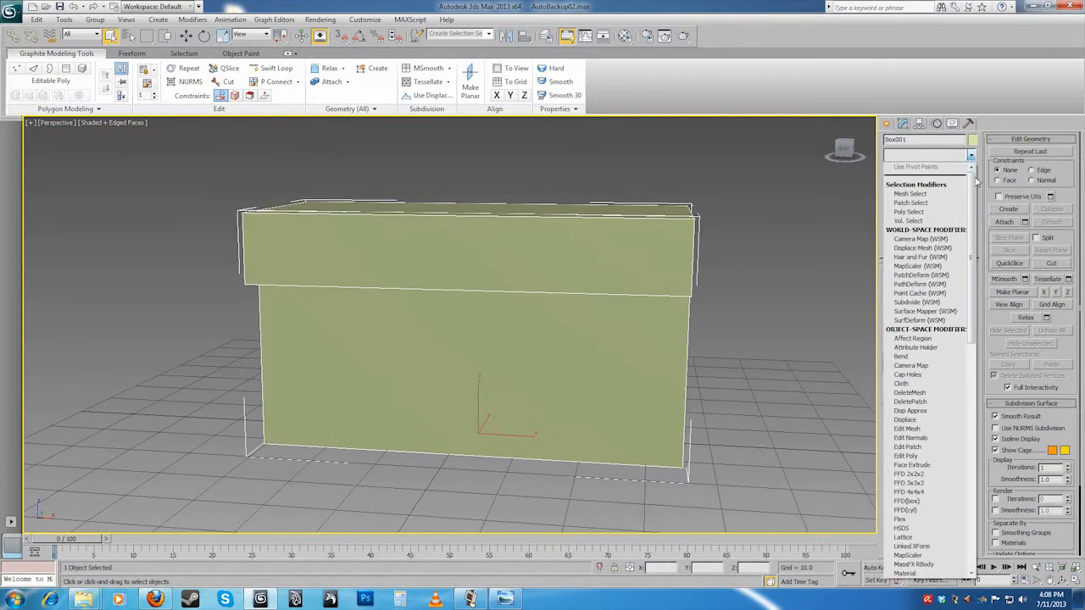
pyautogui.moveTo(972, 191); pyautogui.dragTo(977, 420)
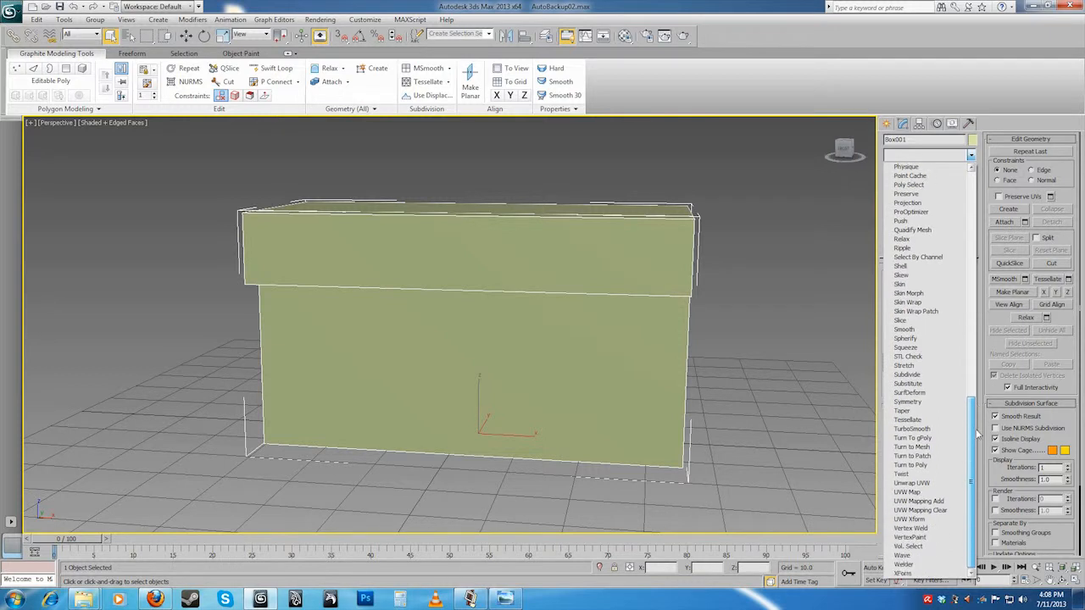
pyautogui.click(912, 483)
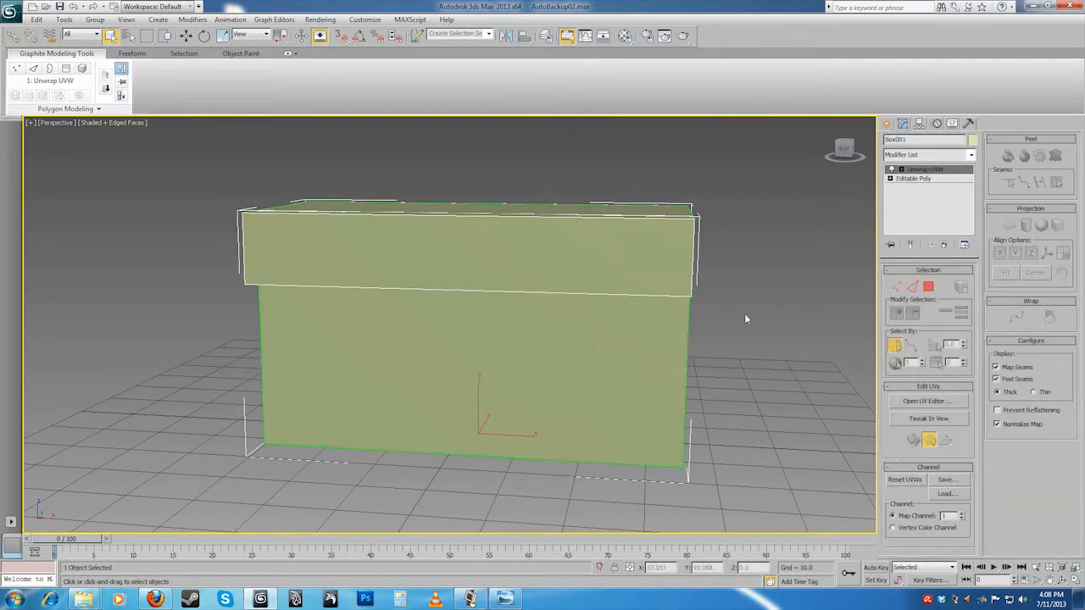
pyautogui.keyDown('alt'); pyautogui.moveTo(730, 311); pyautogui.dragTo(782, 296, button='middle'); pyautogui.keyUp('alt')
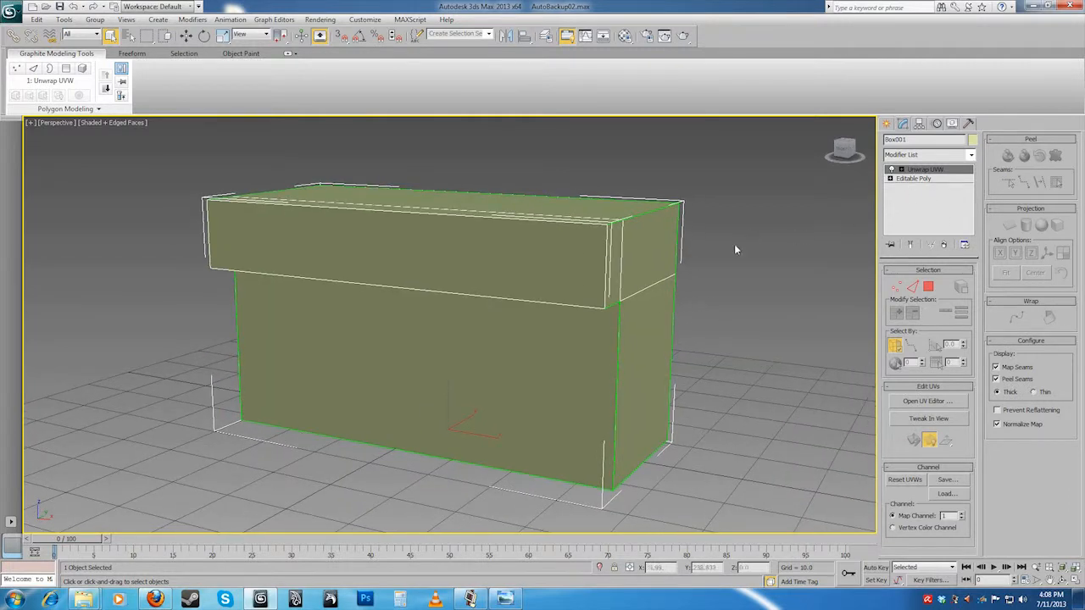
pyautogui.keyDown('alt'); pyautogui.moveTo(692, 288); pyautogui.dragTo(726, 278, button='middle'); pyautogui.keyUp('alt')
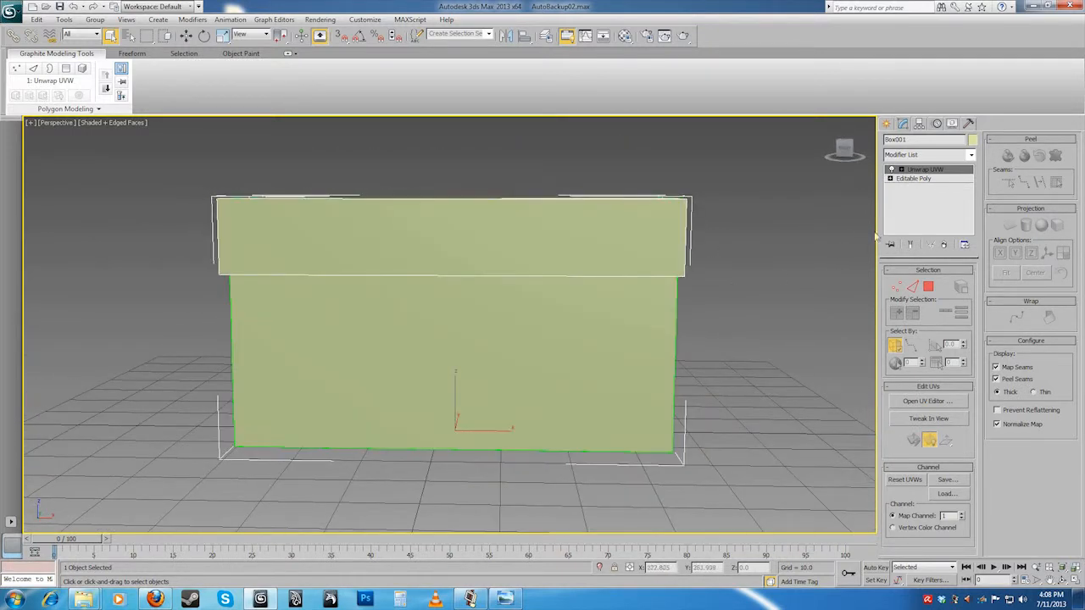
# - Expand the Unwrap UVW sub-object levels and select the large lower front face of the box at Face level
pyautogui.click(902, 170)
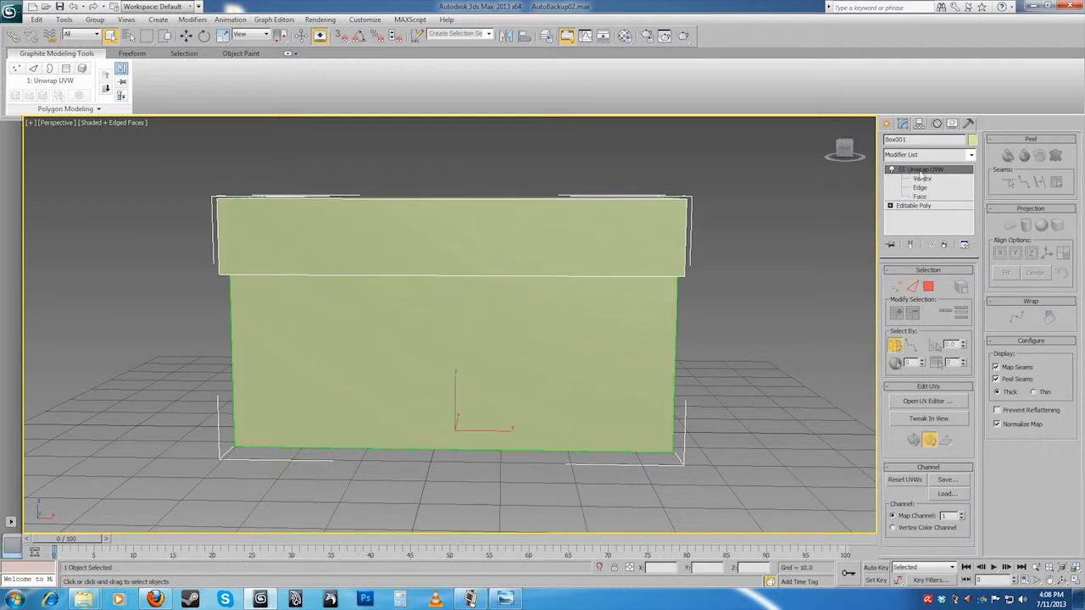
pyautogui.click(902, 170)
pyautogui.click(902, 171)
pyautogui.click(919, 197)
pyautogui.click(605, 249)
pyautogui.click(589, 331)
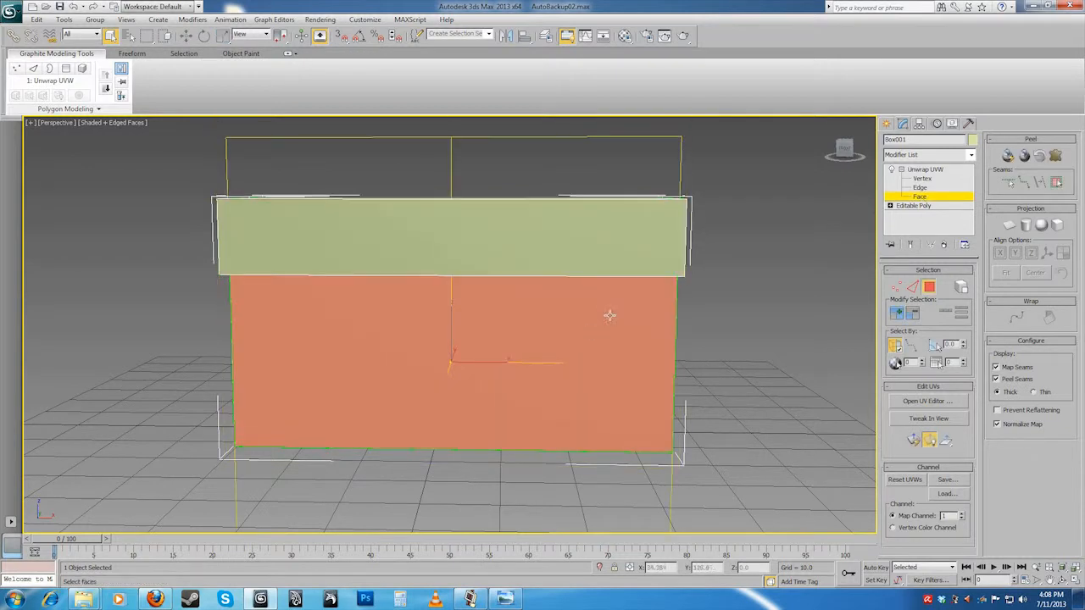
# - Select the top front edge at Edge level, clear the selection, and switch to Vertex level at the box's upper front corner
pyautogui.click(919, 188)
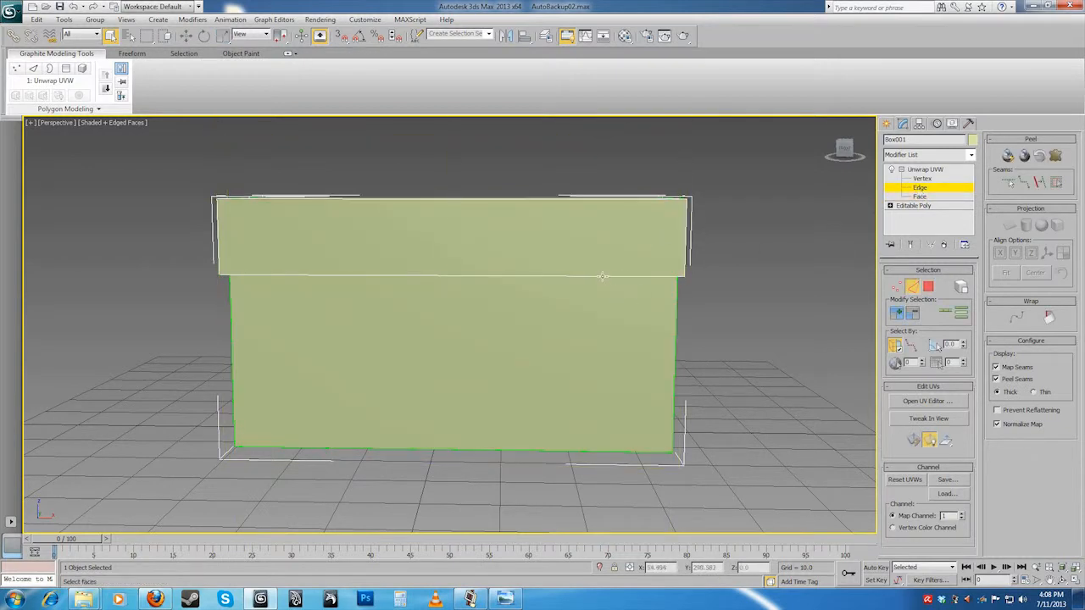
pyautogui.click(601, 198)
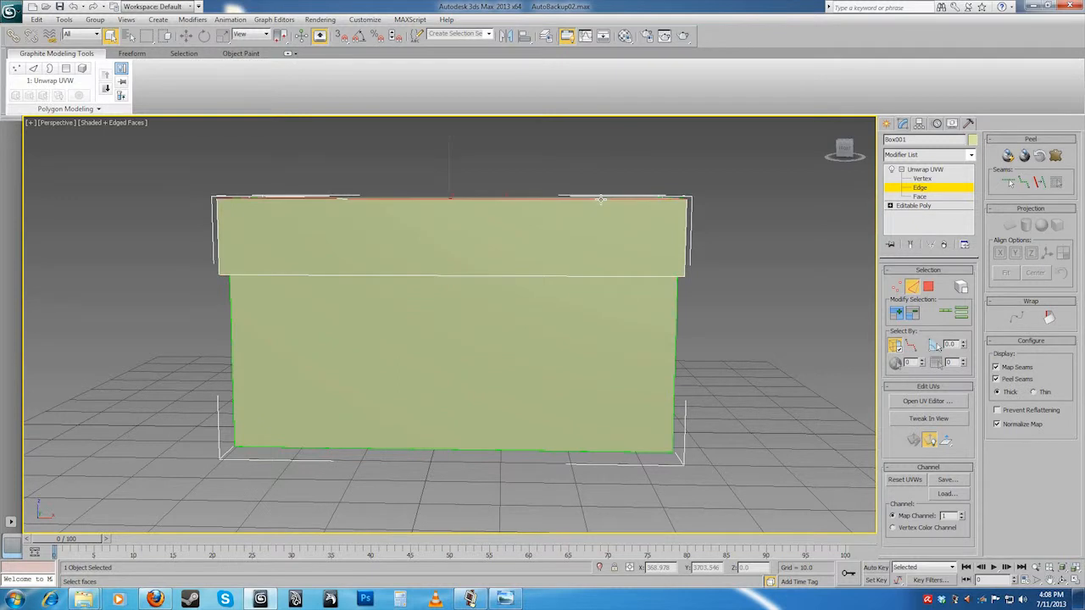
pyautogui.click(740, 235)
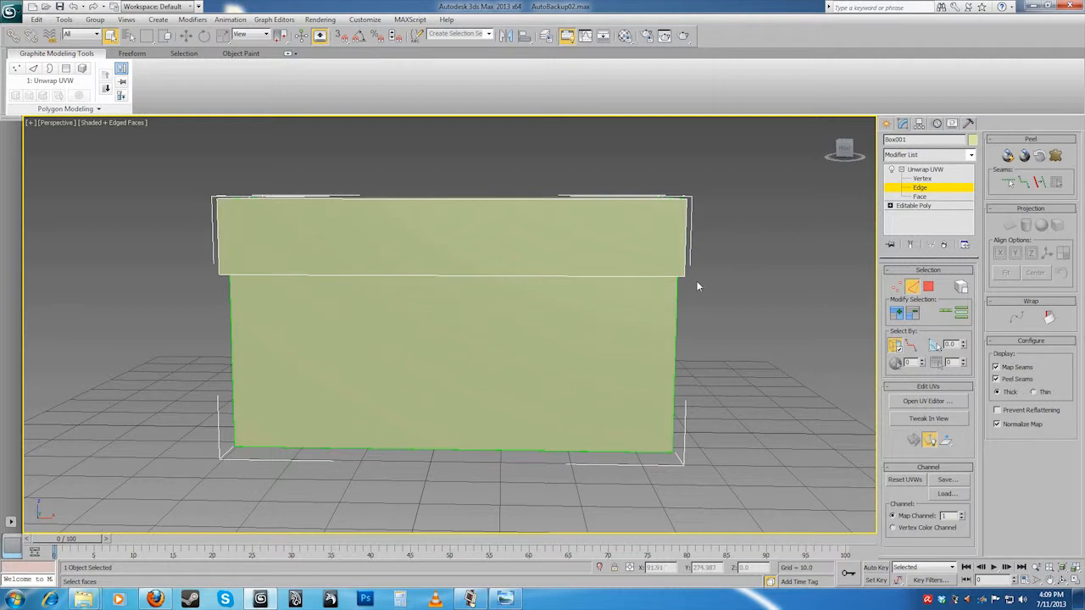
pyautogui.click(917, 179)
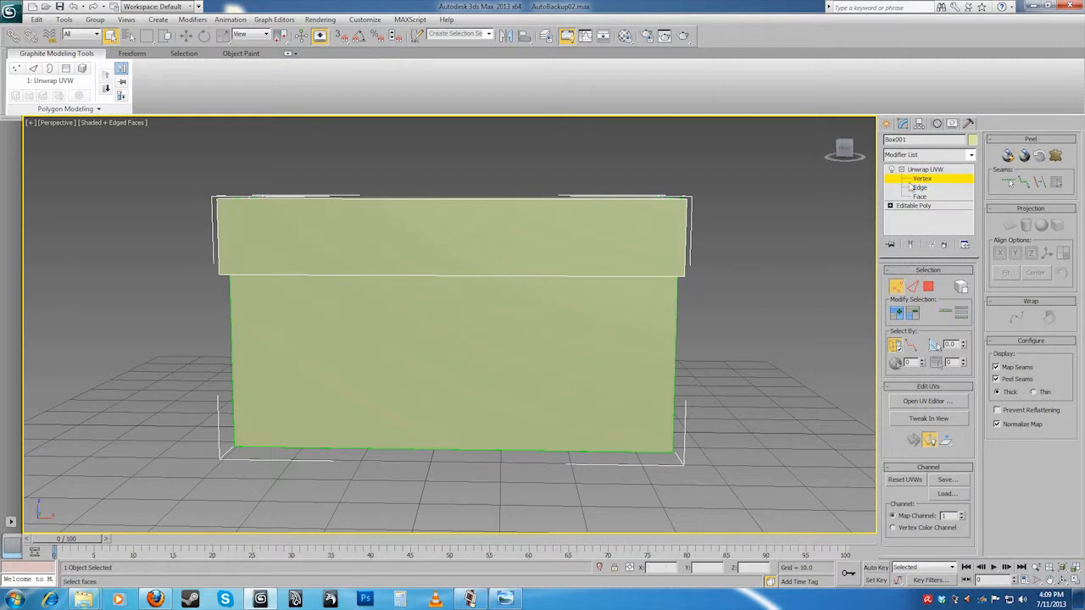
pyautogui.keyDown('alt'); pyautogui.moveTo(725, 227); pyautogui.dragTo(700, 235, button='middle'); pyautogui.keyUp('alt')
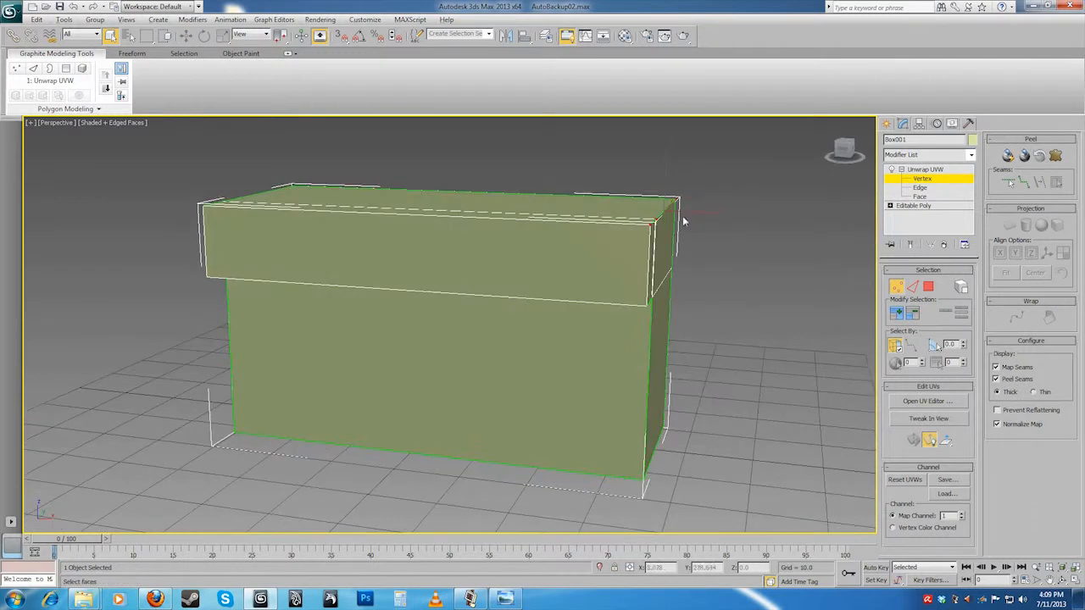
pyautogui.scroll(4, 610, 256)
pyautogui.scroll(-5, 632, 211)
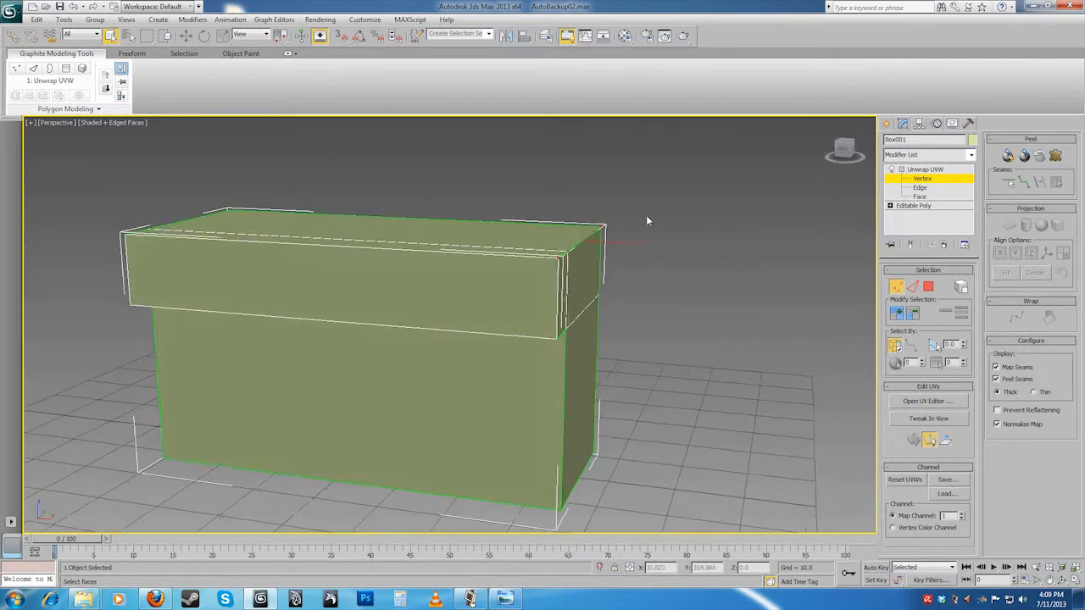
# - Select the lower front edge of the overhanging upper section at Edge level and view it from below
pyautogui.click(916, 187)
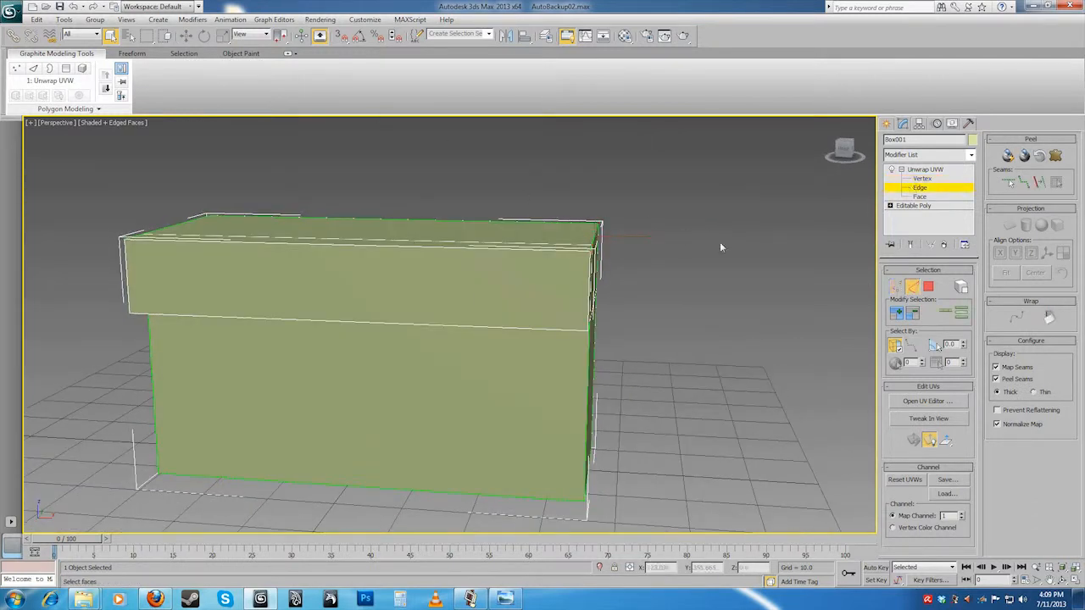
pyautogui.click(466, 328)
pyautogui.scroll(6, 413, 306)
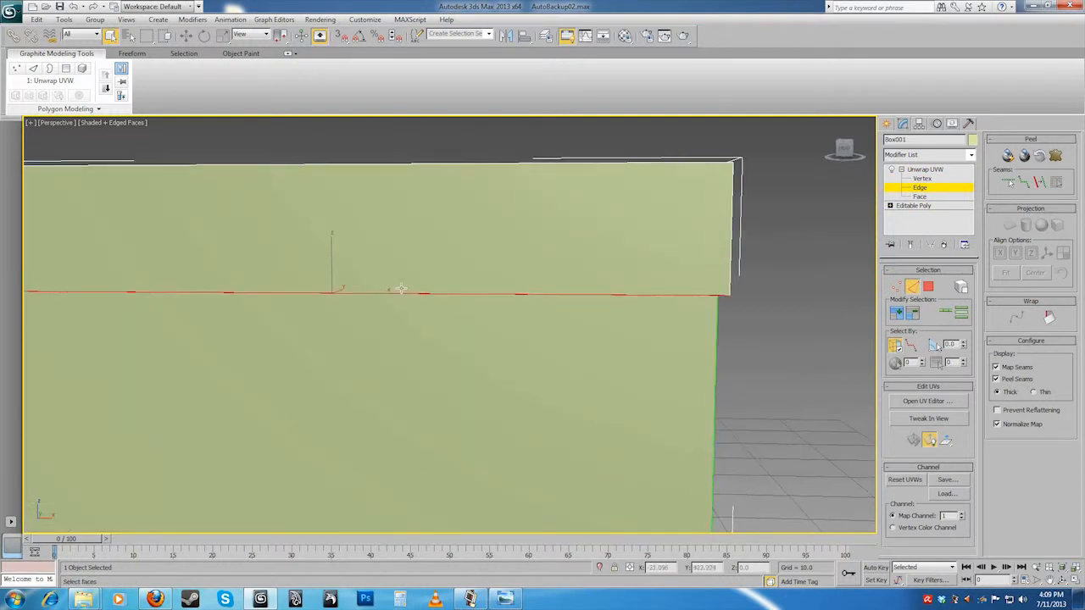
pyautogui.keyDown('alt'); pyautogui.moveTo(412, 306); pyautogui.dragTo(457, 278, button='middle'); pyautogui.keyUp('alt')
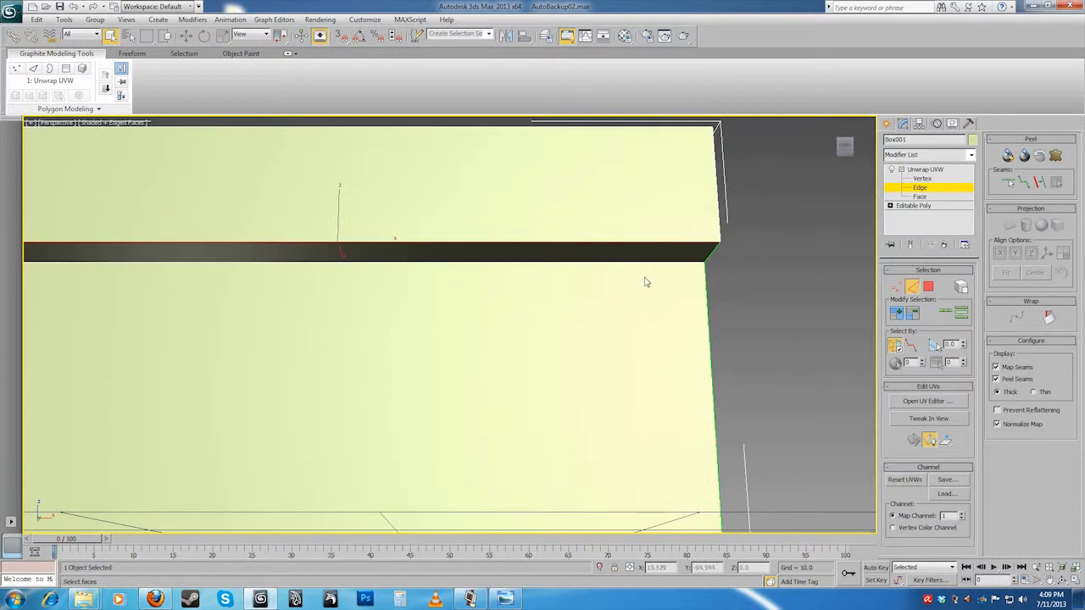
# - Return to Face level and select the front face of the overhanging upper section
pyautogui.click(920, 195)
pyautogui.scroll(-5, 496, 327)
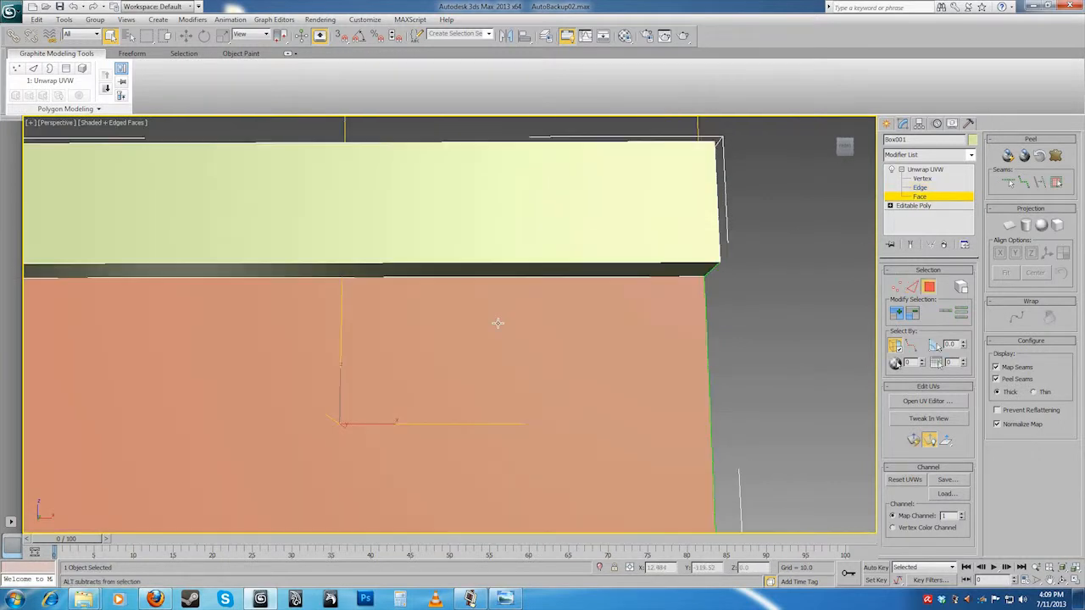
pyautogui.keyDown('alt'); pyautogui.moveTo(495, 331); pyautogui.dragTo(497, 315, button='middle'); pyautogui.keyUp('alt')
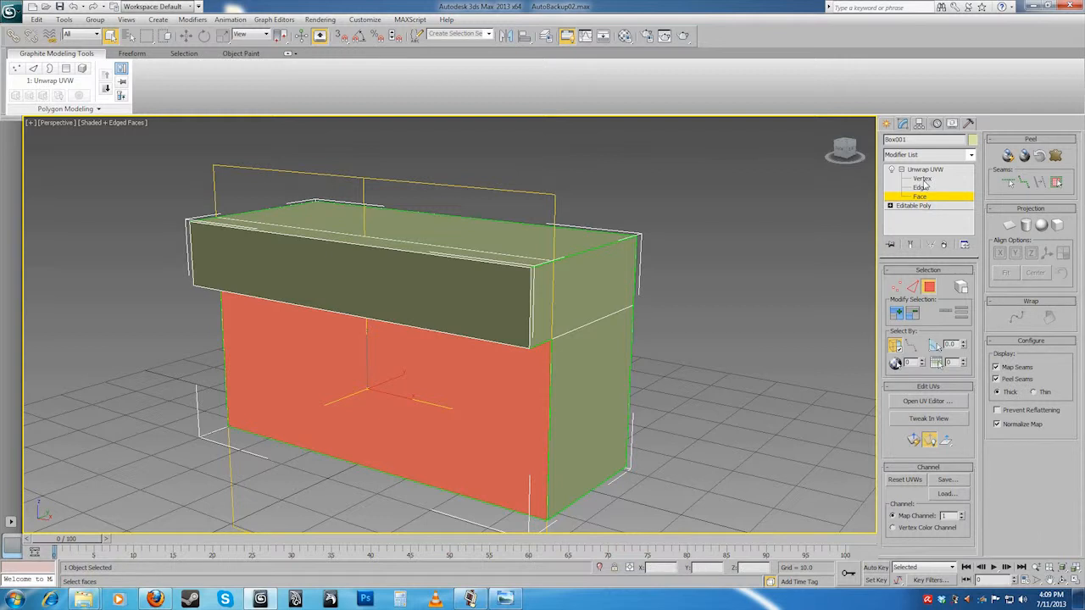
pyautogui.keyDown('alt'); pyautogui.moveTo(552, 317); pyautogui.dragTo(517, 308, button='middle'); pyautogui.keyUp('alt')
pyautogui.click(517, 308)
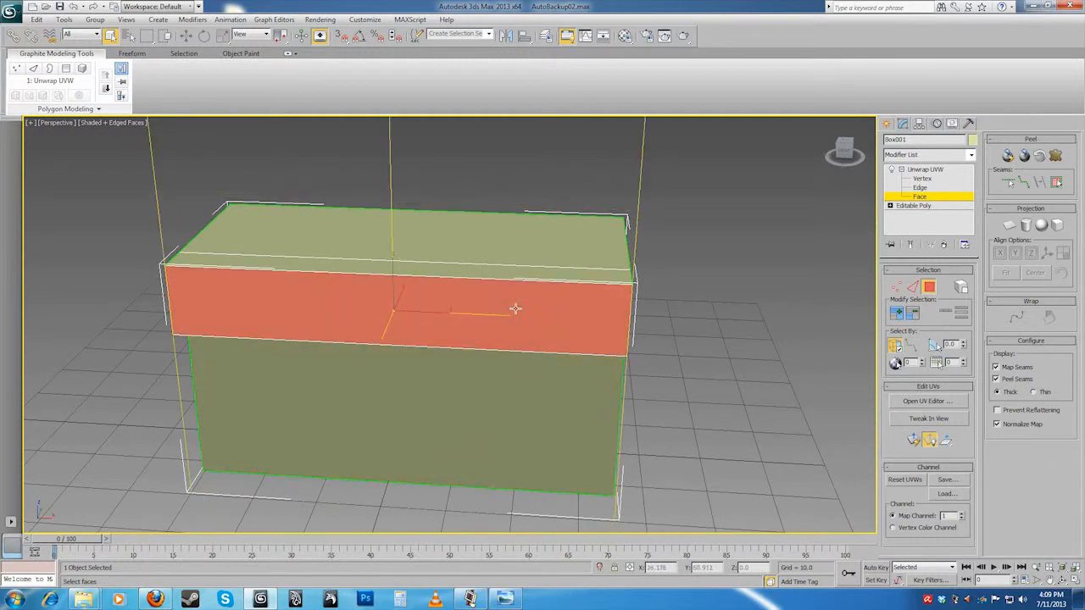
# - Select the upper section's top front edge at Edge level, switch to Vertex level, and return to the Unwrap UVW modifier's top level
pyautogui.press('2')
pyautogui.click(525, 278)
pyautogui.press('1')
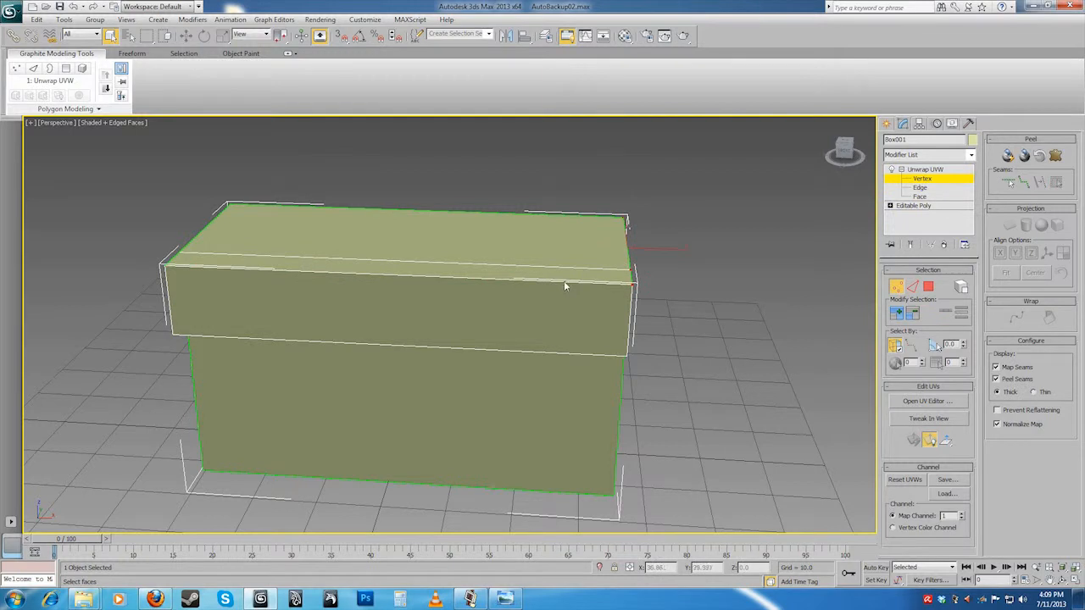
pyautogui.keyDown('alt'); pyautogui.moveTo(673, 351); pyautogui.dragTo(653, 318, button='middle'); pyautogui.keyUp('alt')
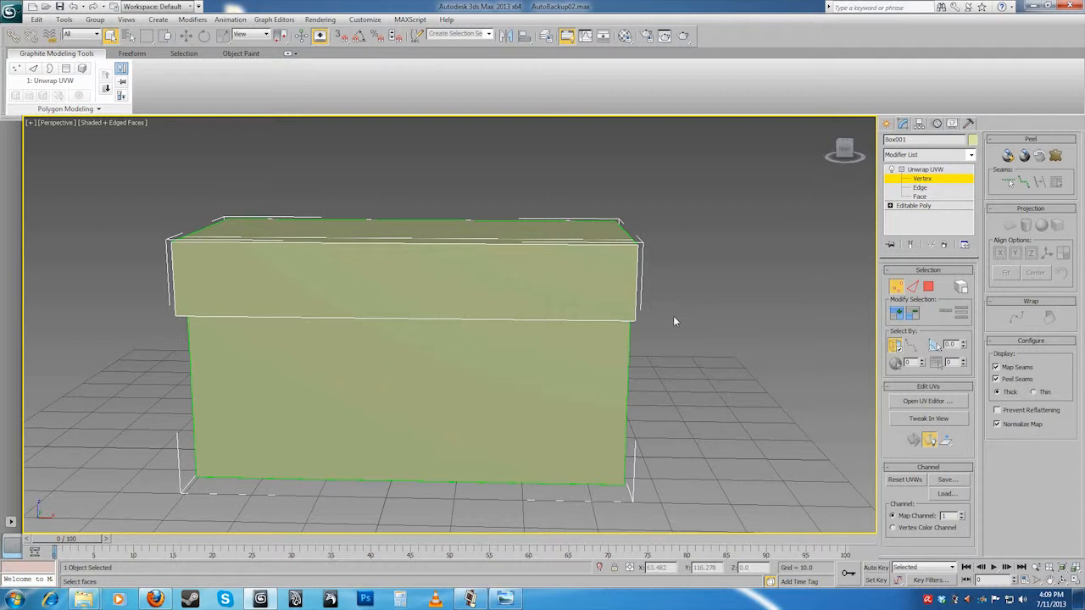
pyautogui.keyDown('alt'); pyautogui.moveTo(593, 310); pyautogui.dragTo(613, 290, button='middle'); pyautogui.keyUp('alt')
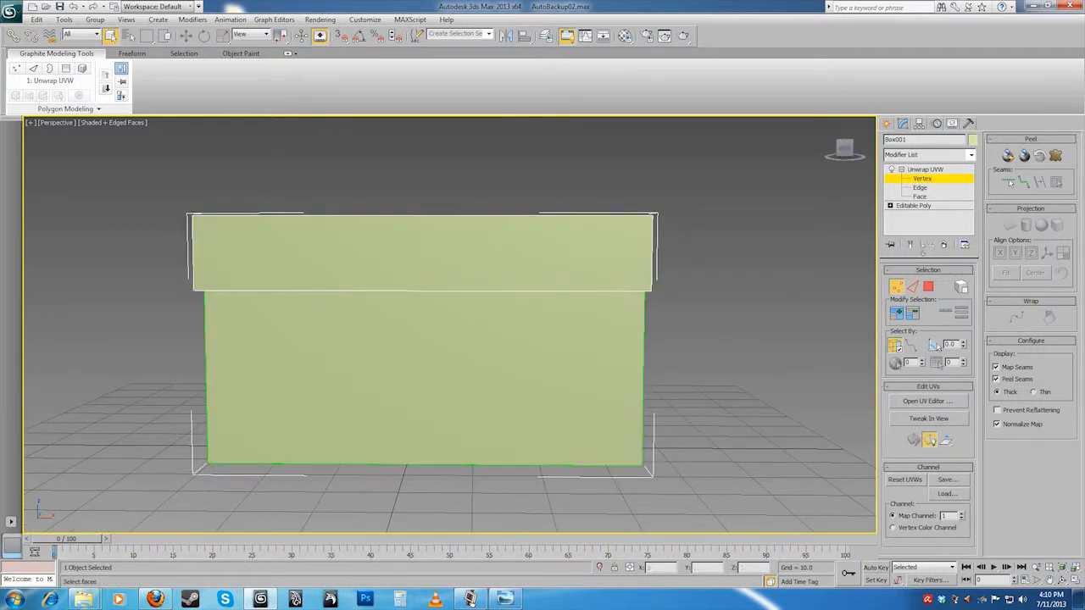
pyautogui.click(922, 170)
# - Open the Material Editor, assign the first sample material to the box, and name the material wall
pyautogui.keyDown('alt'); pyautogui.moveTo(845, 207); pyautogui.dragTo(639, 268, button='middle'); pyautogui.keyUp('alt')
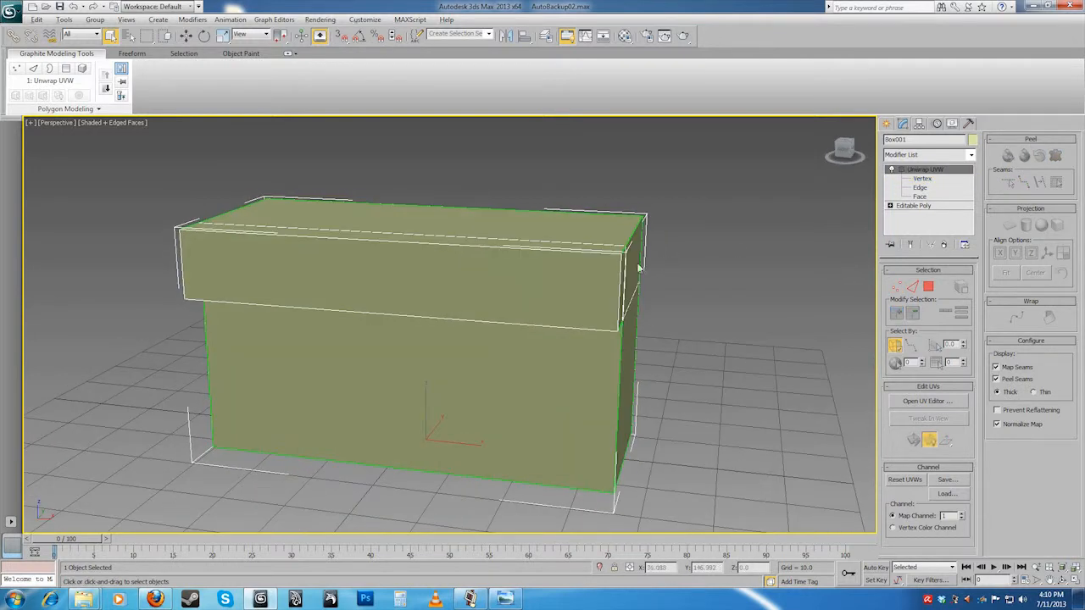
pyautogui.keyDown('alt'); pyautogui.moveTo(378, 260); pyautogui.dragTo(453, 250, button='middle'); pyautogui.keyUp('alt')
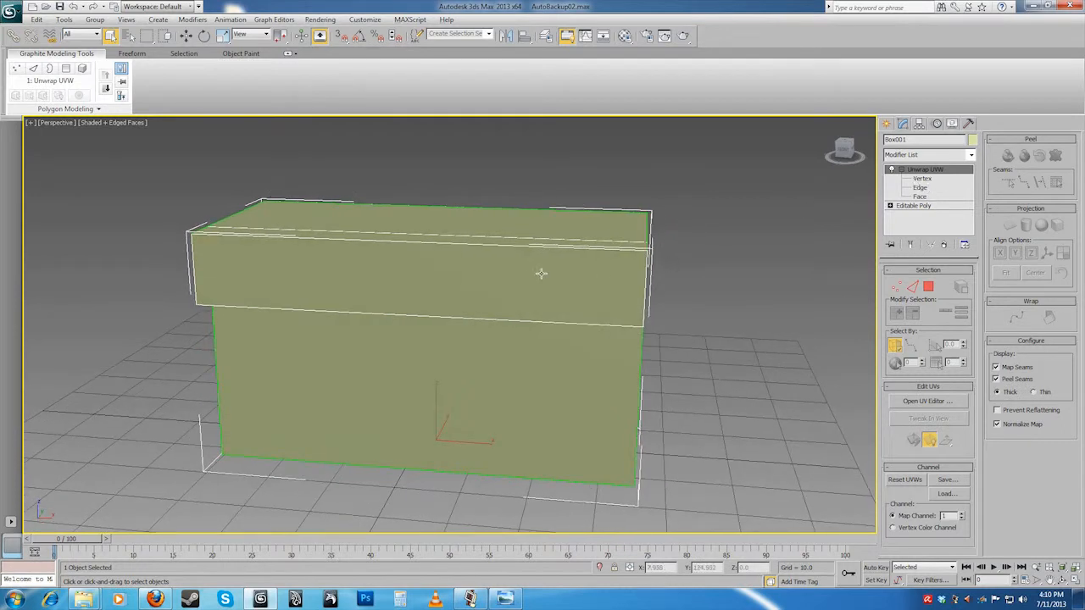
pyautogui.click(624, 36)
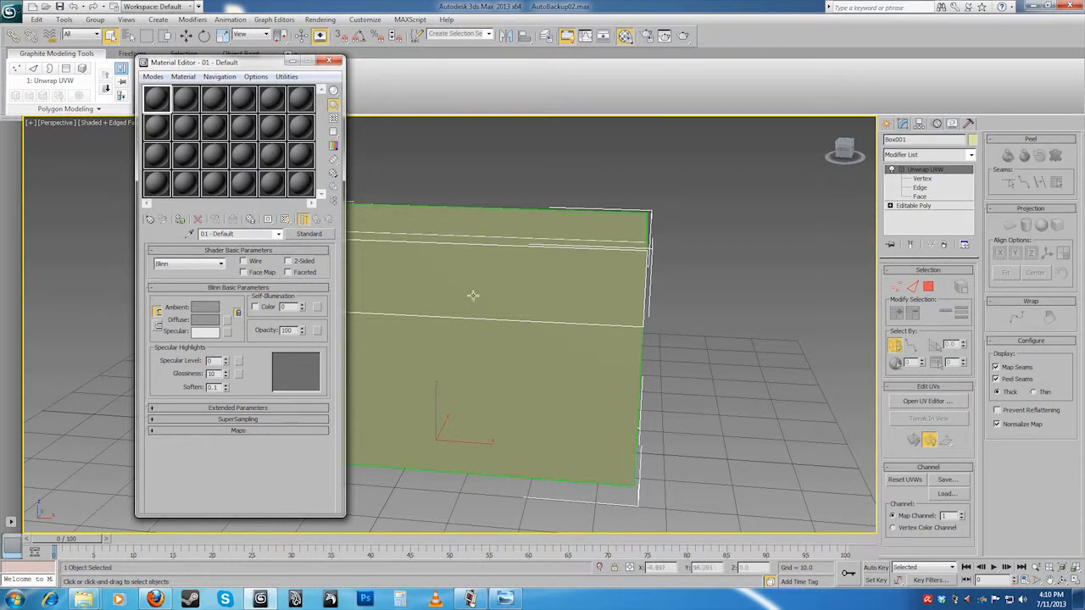
pyautogui.moveTo(156, 99); pyautogui.dragTo(462, 297)
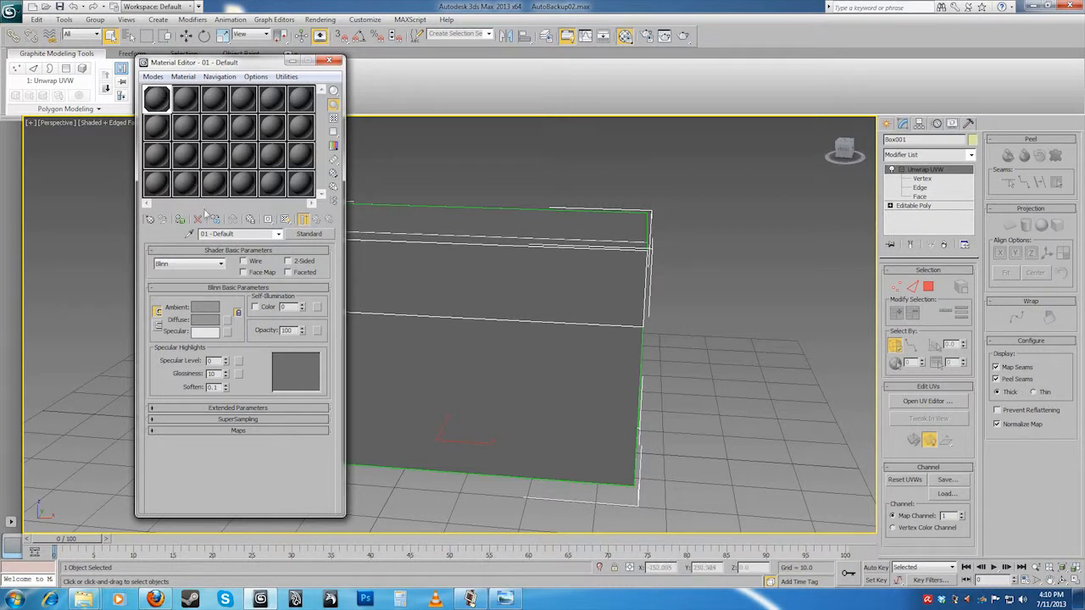
pyautogui.click(246, 234)
pyautogui.write('wall')
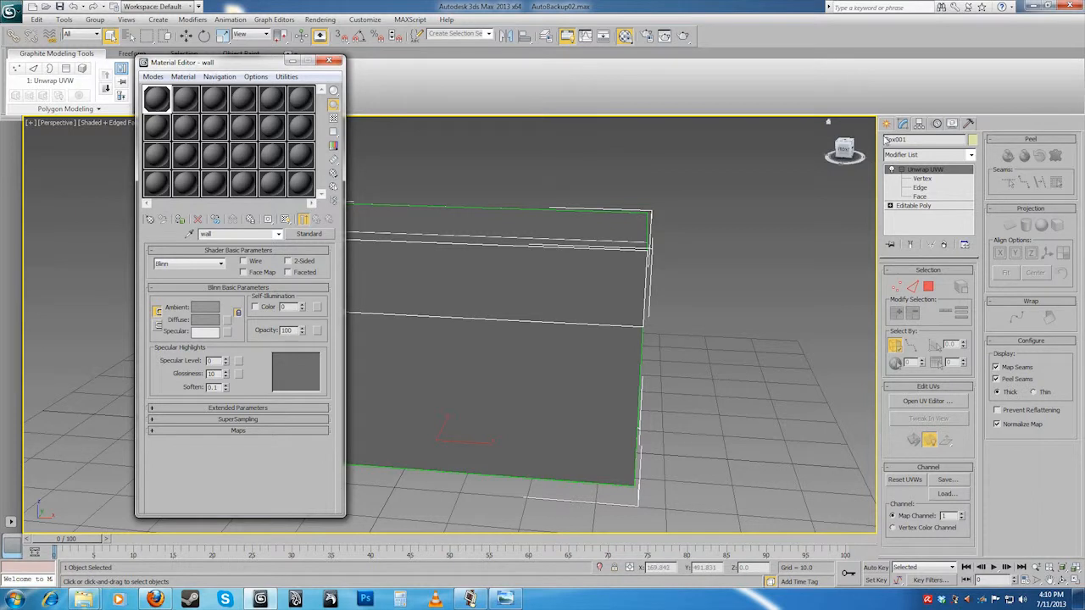
# - Rename the box object as wall and move the Material Editor aside to uncover more of the model
pyautogui.moveTo(924, 141); pyautogui.dragTo(788, 136)
pyautogui.write('wall')
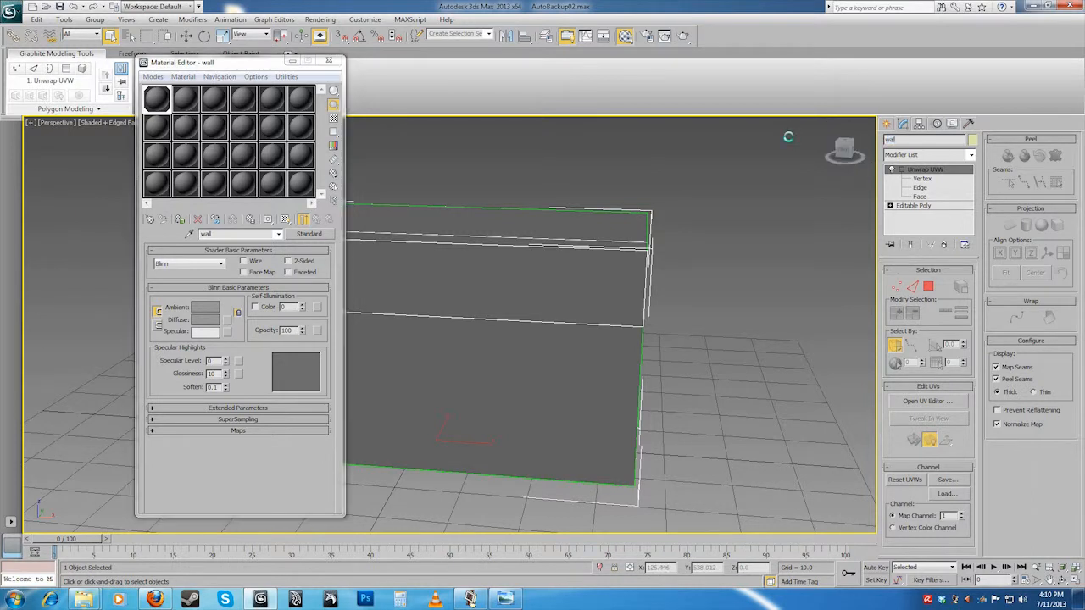
pyautogui.moveTo(543, 291); pyautogui.dragTo(577, 296)
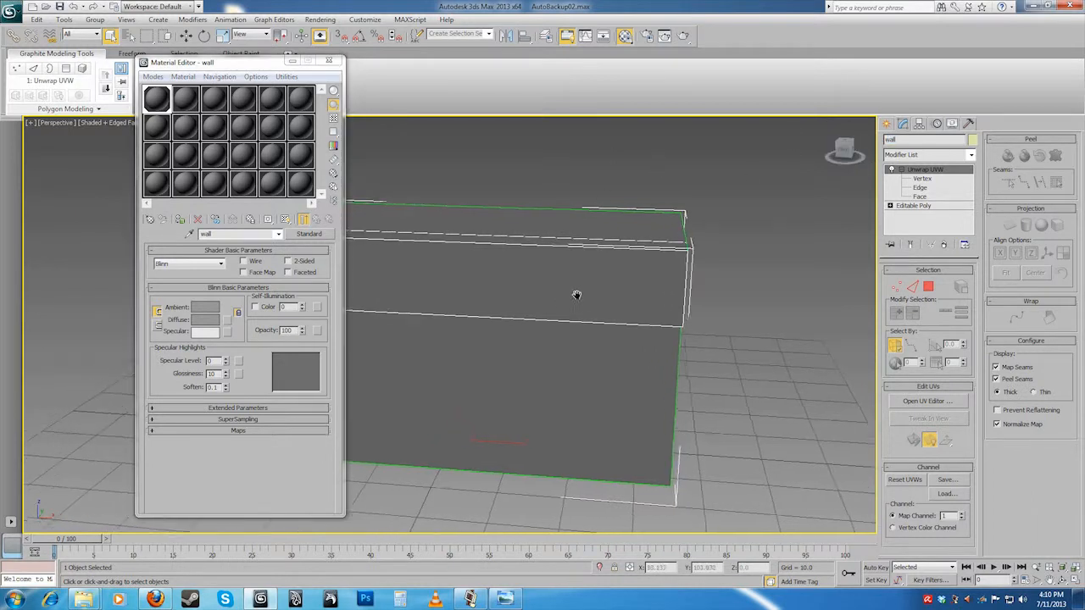
pyautogui.moveTo(182, 63); pyautogui.dragTo(141, 64)
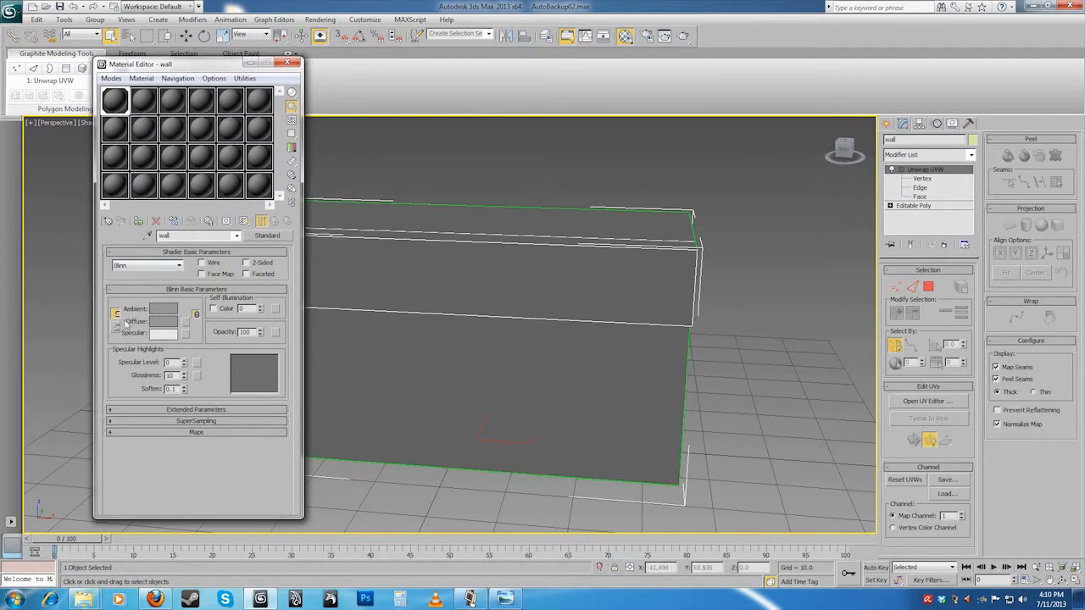
# - Load Brick Window Texture.jpg from the desktop Textures folder as a Bitmap in the wall material's Diffuse map
pyautogui.click(186, 323)
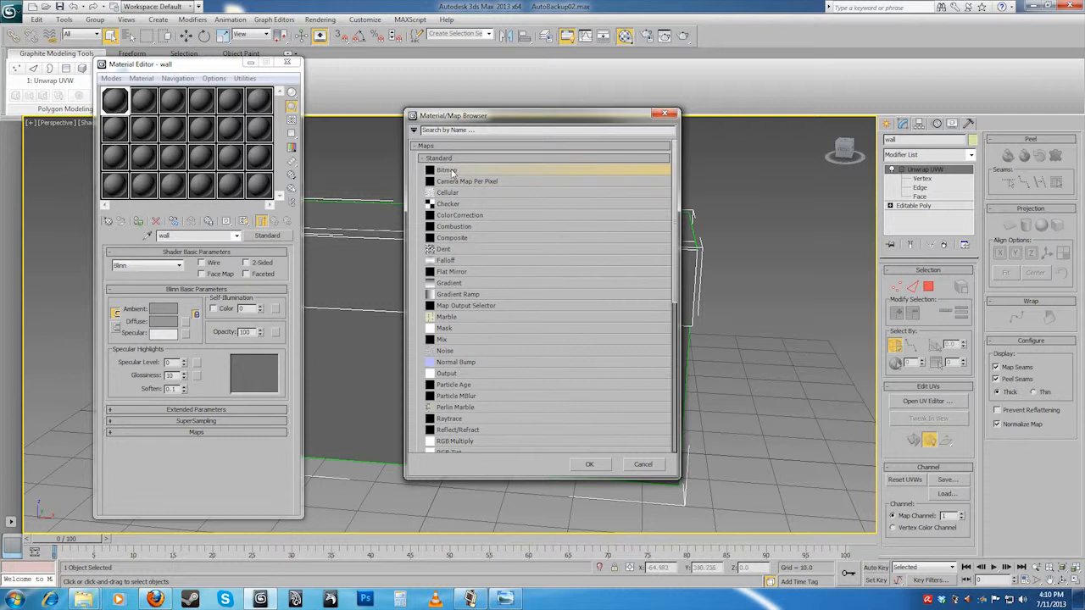
pyautogui.click(589, 464)
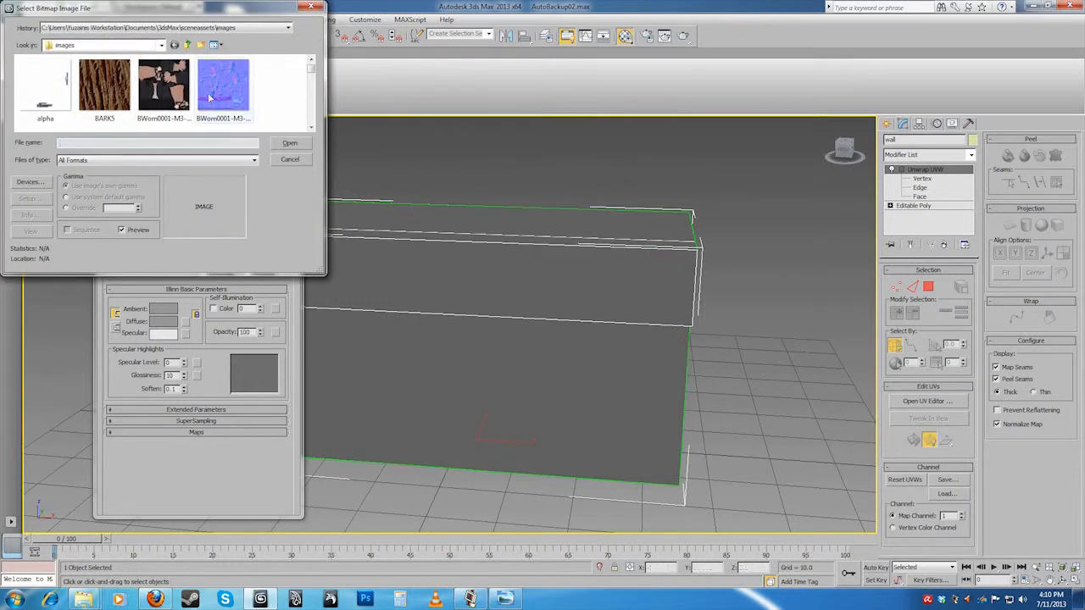
pyautogui.click(161, 44)
pyautogui.scroll(2, 162, 78)
pyautogui.scroll(1, 161, 74)
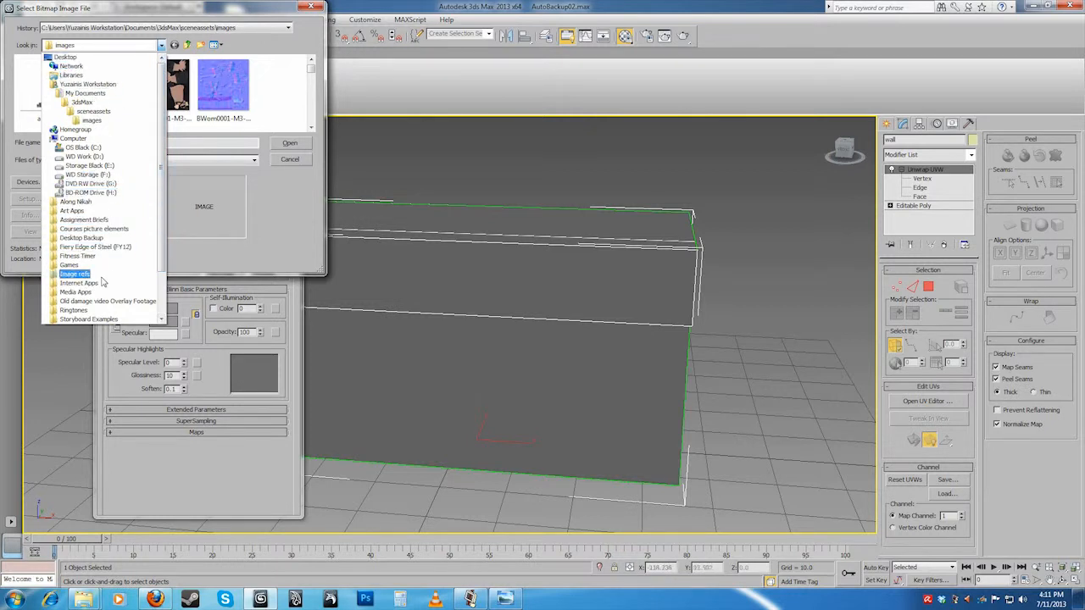
pyautogui.scroll(-2, 100, 293)
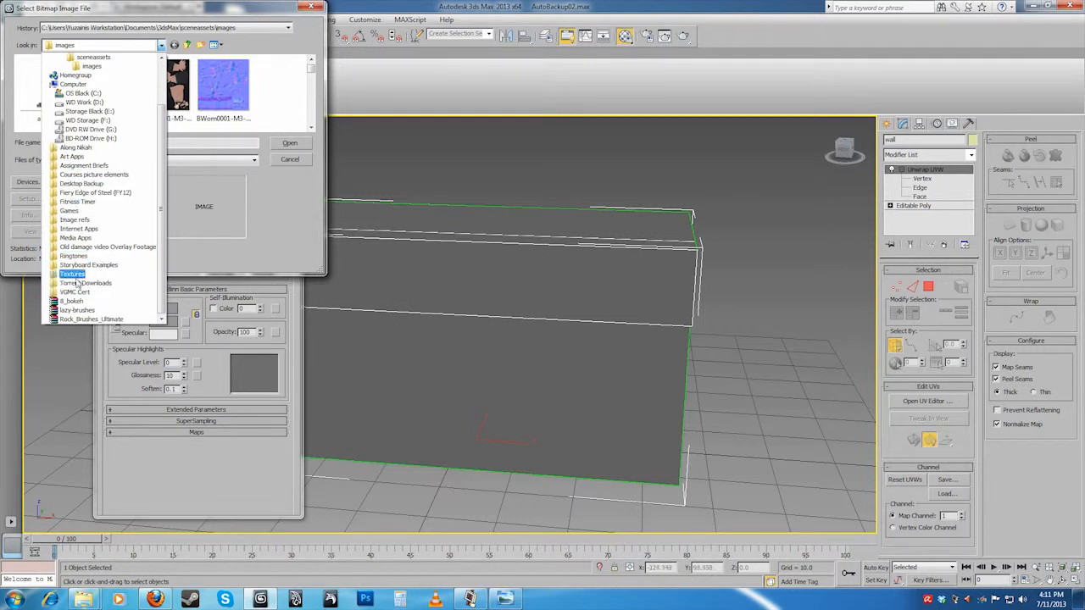
pyautogui.click(73, 275)
pyautogui.click(31, 96)
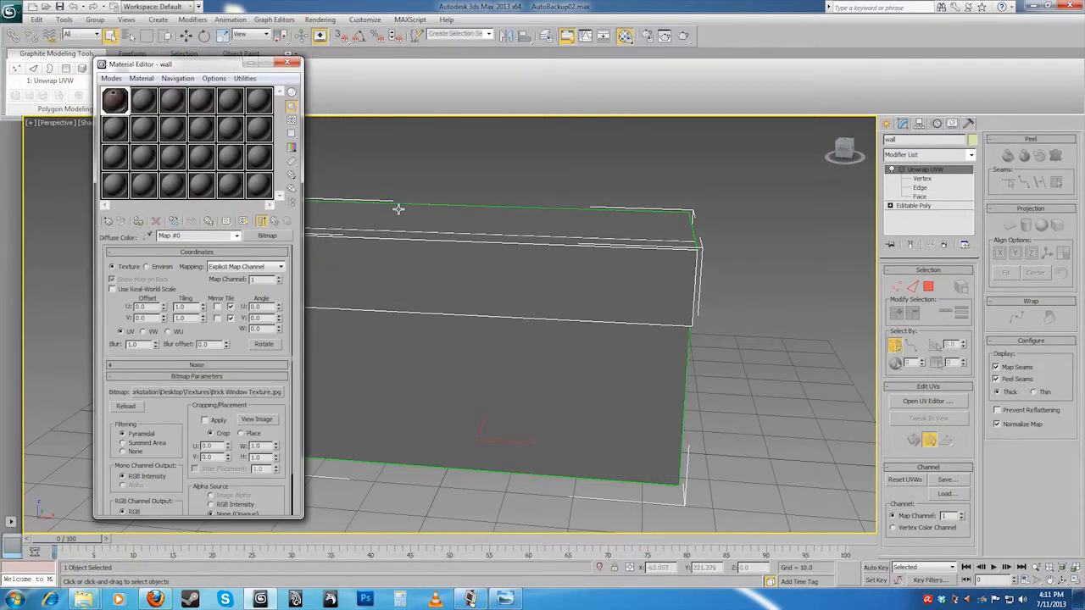
# - Go back to the parent wall material and show its shaded texture on the box in the viewport
pyautogui.click(276, 222)
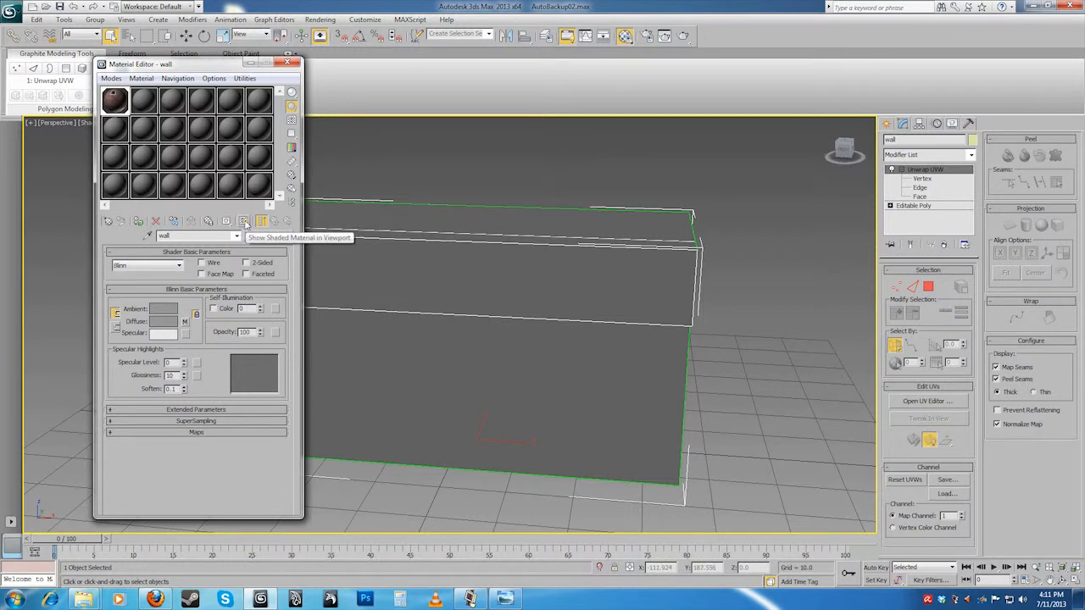
pyautogui.click(244, 222)
pyautogui.moveTo(451, 365)
pyautogui.mouseDown(button='middle')
pyautogui.moveTo(571, 360)
pyautogui.moveTo(573, 322)
pyautogui.mouseUp(button='middle')
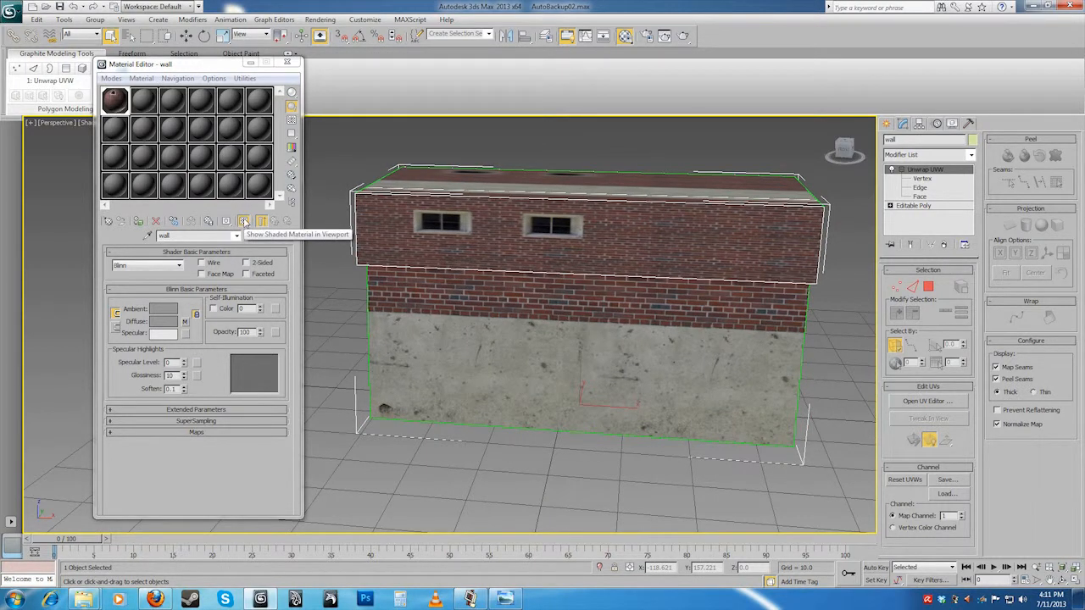
pyautogui.click(245, 222)
pyautogui.click(244, 222)
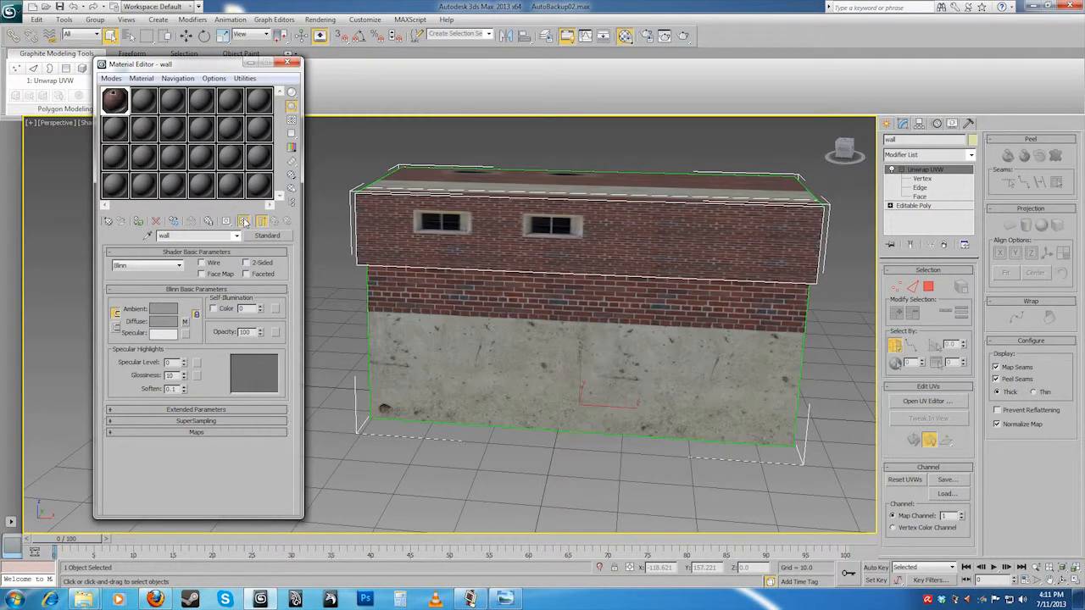
pyautogui.keyDown('alt'); pyautogui.moveTo(561, 325); pyautogui.dragTo(542, 346, button='middle'); pyautogui.keyUp('alt')
pyautogui.keyDown('alt'); pyautogui.moveTo(596, 293); pyautogui.dragTo(460, 262, button='middle'); pyautogui.keyUp('alt')
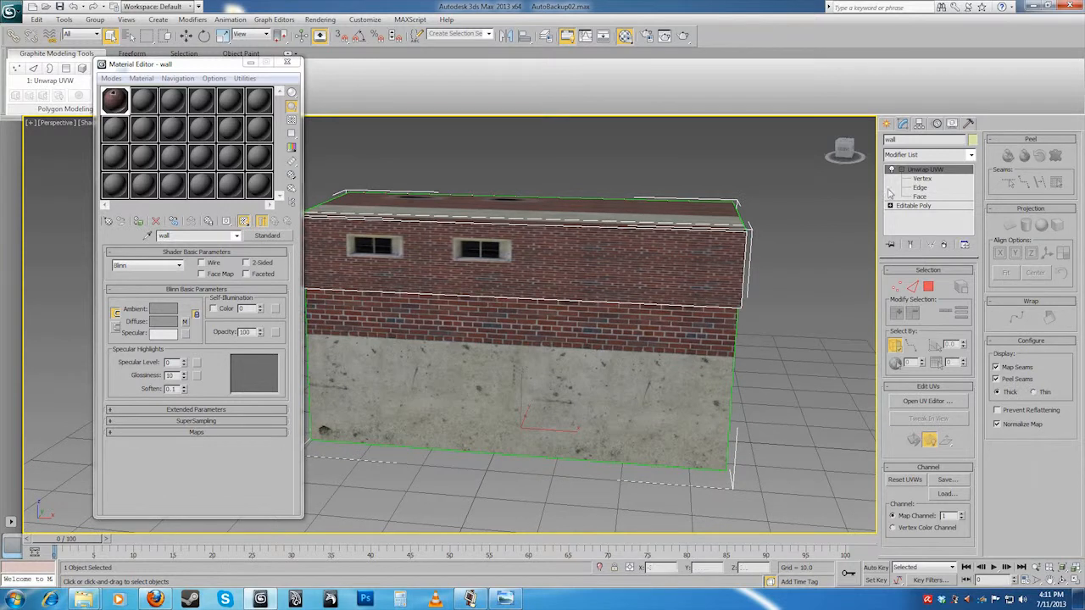
# - Close the Material Editor, switch Unwrap UVW to Face level, and open the UV Editor with the whole model in view
pyautogui.click(291, 65)
pyautogui.keyDown('alt'); pyautogui.moveTo(580, 374); pyautogui.dragTo(524, 376, button='middle'); pyautogui.keyUp('alt')
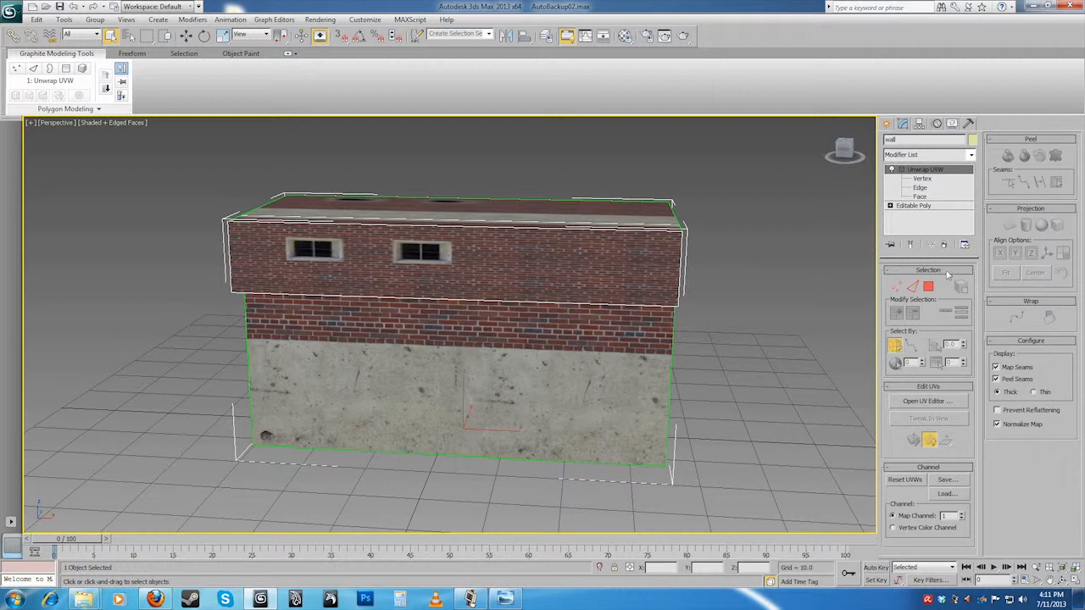
pyautogui.click(920, 197)
pyautogui.click(813, 260)
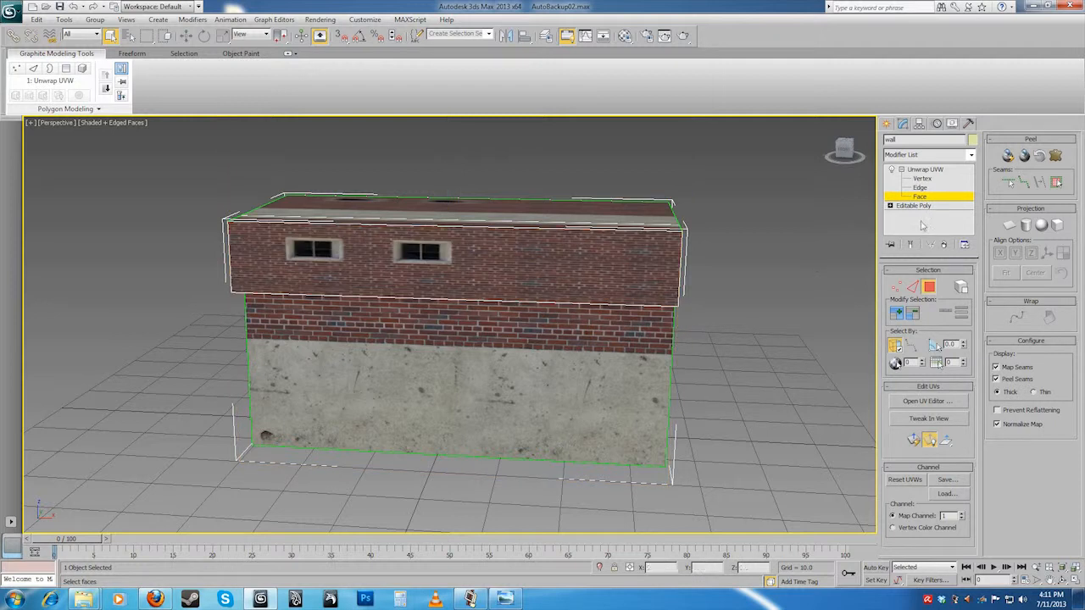
pyautogui.click(927, 402)
pyautogui.keyDown('alt'); pyautogui.moveTo(635, 343); pyautogui.dragTo(669, 305, button='middle'); pyautogui.keyUp('alt')
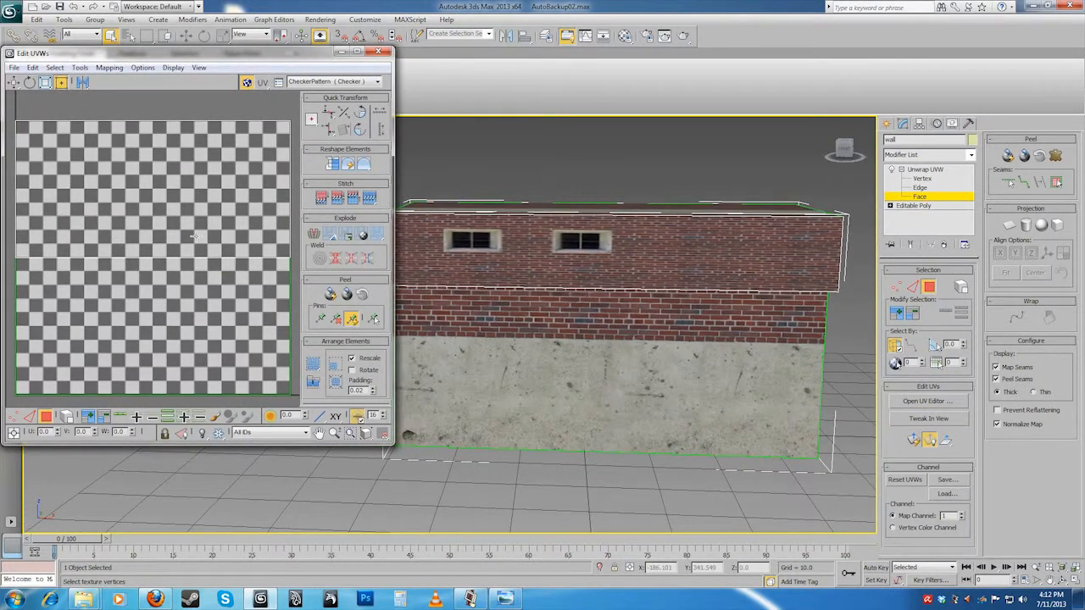
pyautogui.scroll(-4, 128, 218)
pyautogui.scroll(-3, 674, 313)
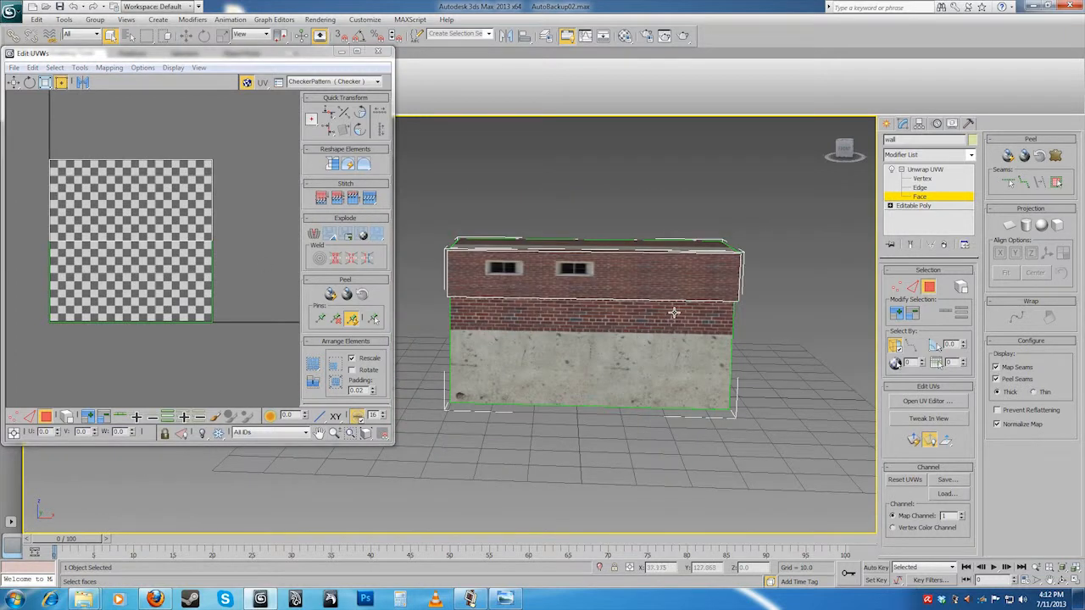
# - Select the upper section's front face and the lower wall's front face in turn to compare their UV areas
pyautogui.moveTo(38, 153); pyautogui.dragTo(260, 347)
pyautogui.keyDown('alt'); pyautogui.moveTo(559, 365); pyautogui.dragTo(686, 382, button='middle'); pyautogui.keyUp('alt')
pyautogui.click(228, 302)
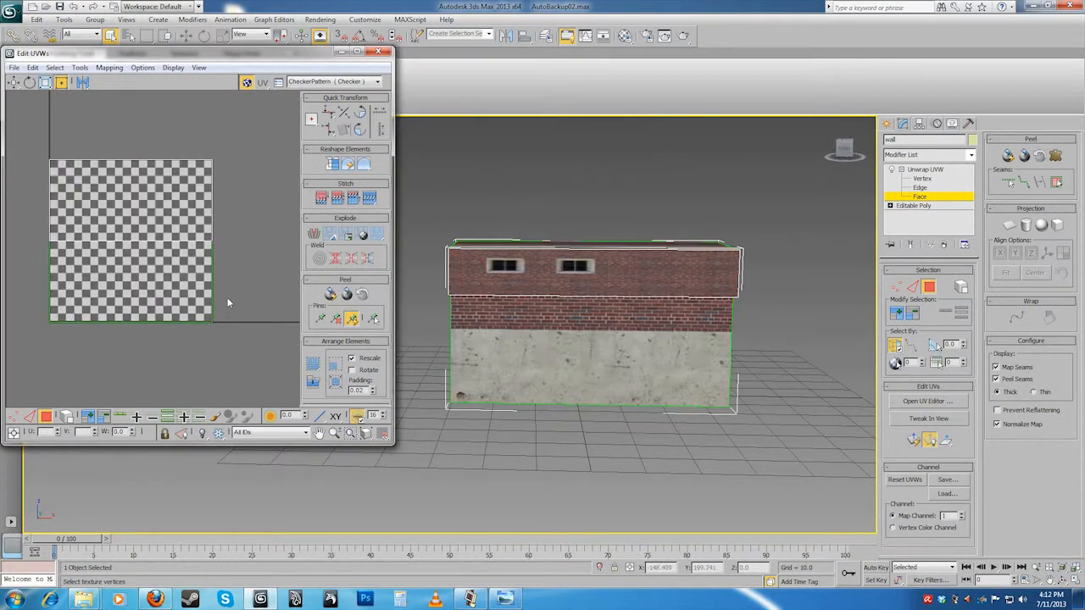
pyautogui.click(515, 281)
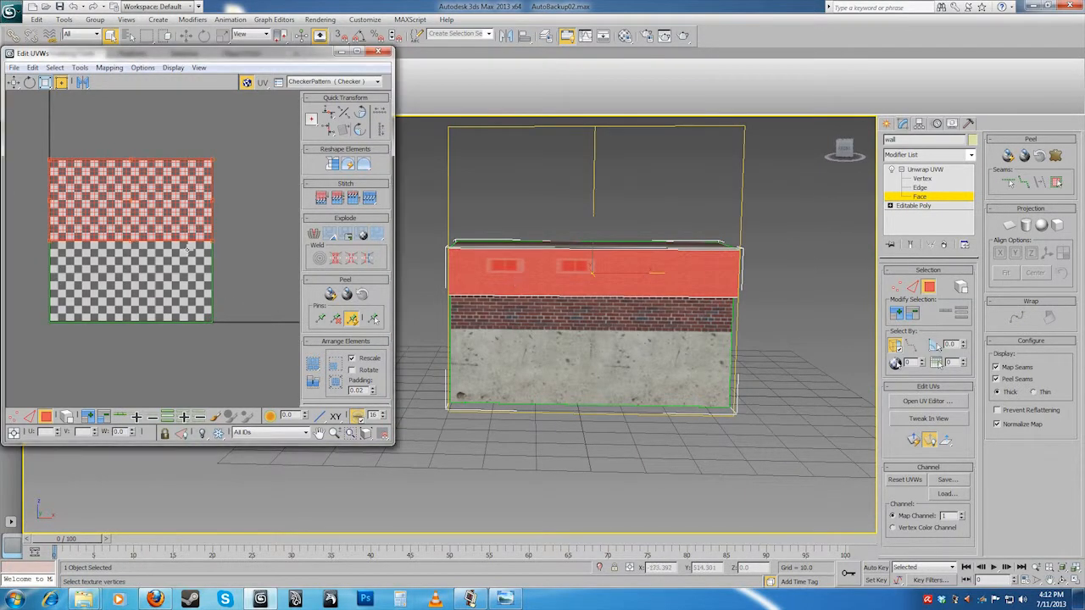
pyautogui.scroll(2, 183, 259)
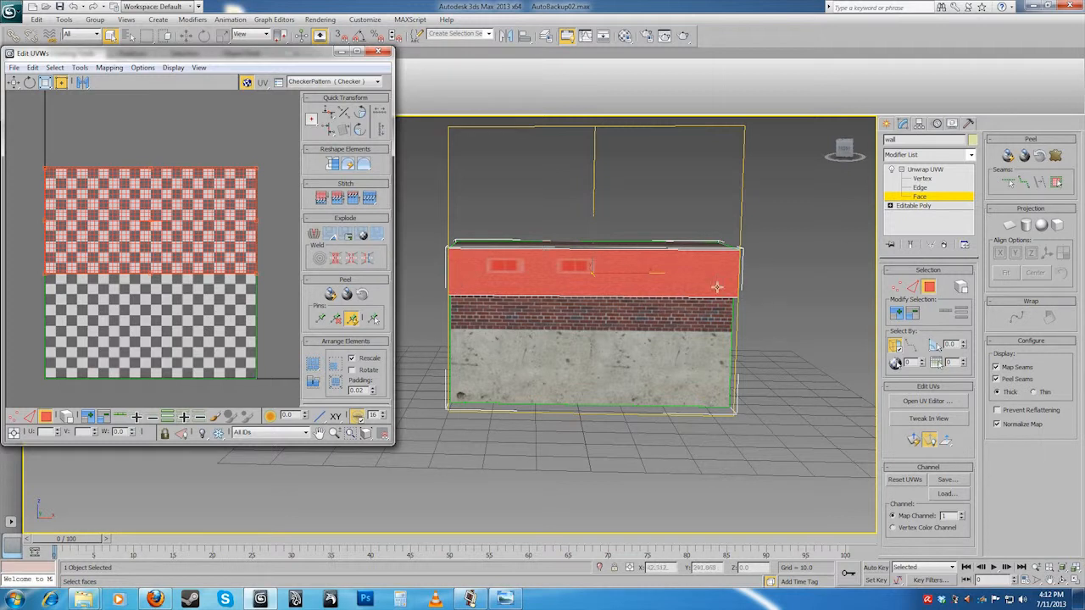
pyautogui.click(586, 342)
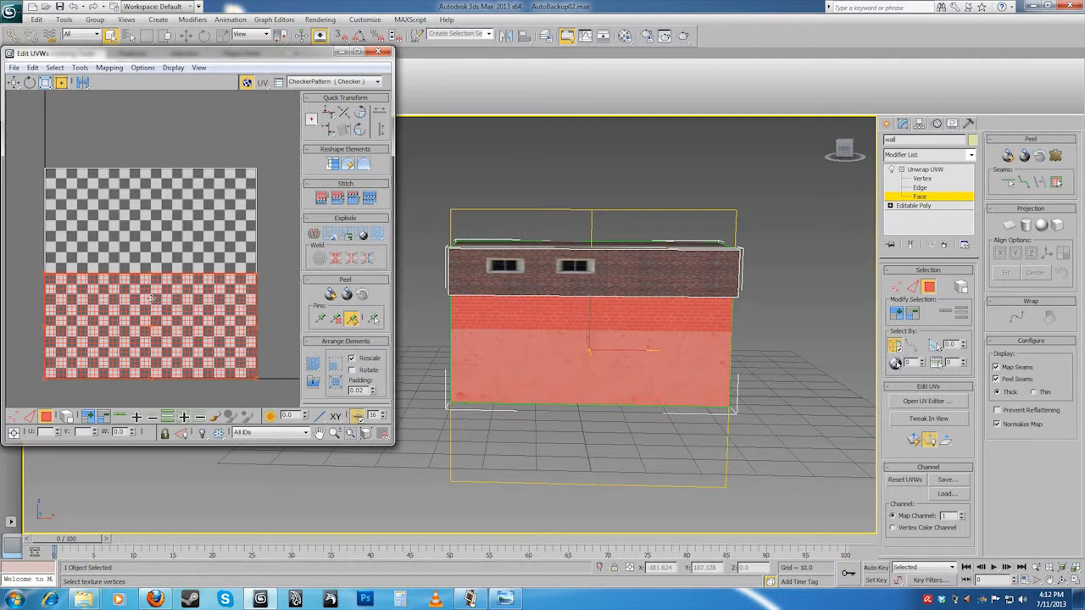
# - Select the underside face of the overhanging upper section and examine its narrow strip in the UV layout
pyautogui.keyDown('alt'); pyautogui.moveTo(636, 391); pyautogui.dragTo(654, 353, button='middle'); pyautogui.keyUp('alt')
pyautogui.keyDown('alt'); pyautogui.moveTo(529, 357); pyautogui.dragTo(567, 358, button='middle'); pyautogui.keyUp('alt')
pyautogui.scroll(3, 575, 367)
pyautogui.click(557, 293)
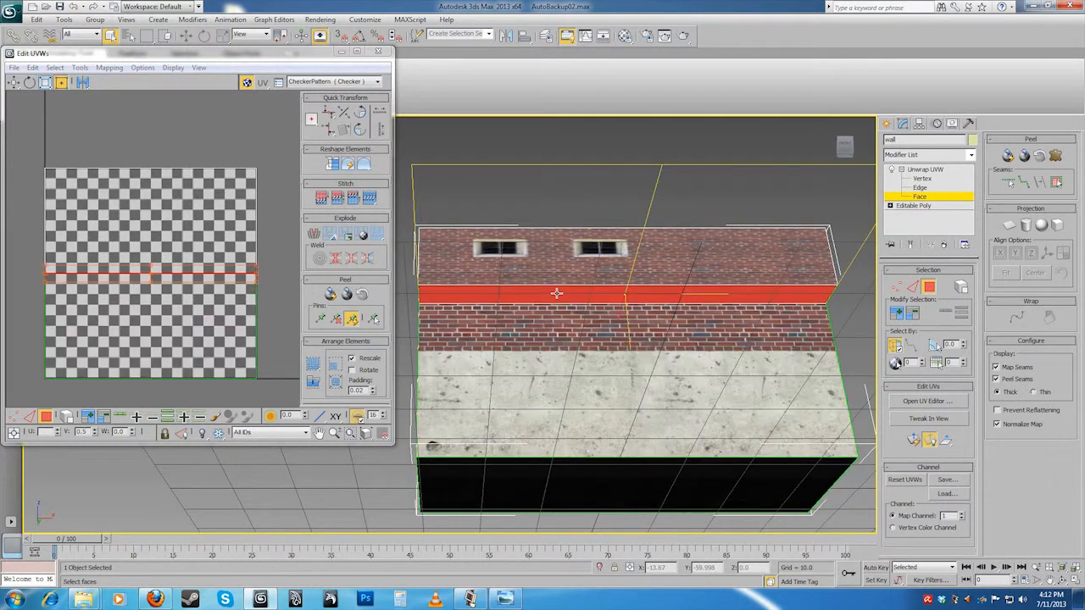
pyautogui.scroll(3, 147, 296)
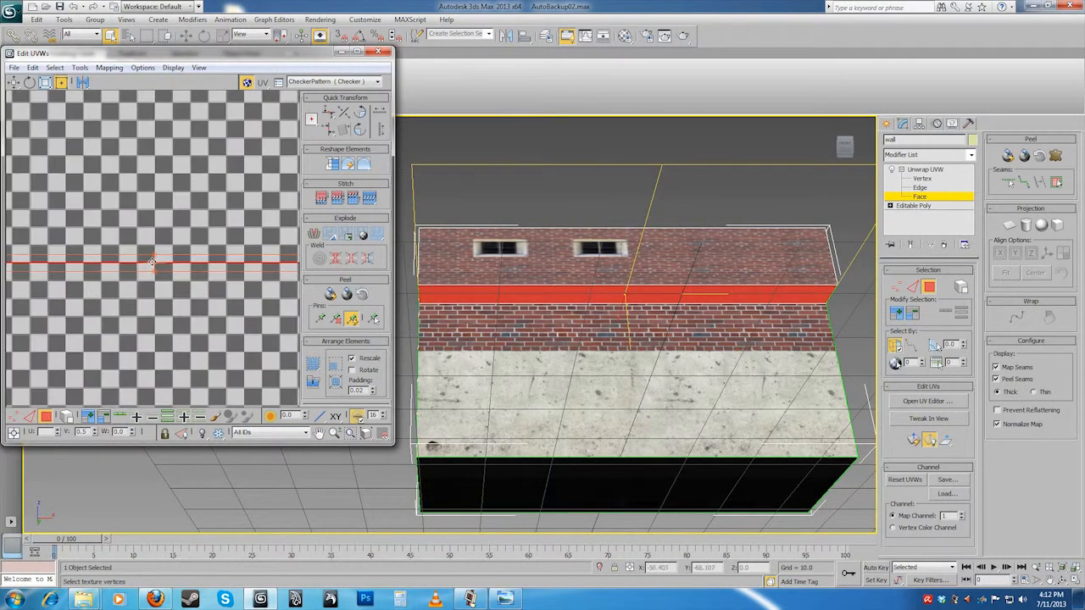
pyautogui.scroll(-5, 180, 268)
pyautogui.scroll(2, 213, 301)
pyautogui.moveTo(233, 307)
pyautogui.mouseDown(button='middle')
pyautogui.moveTo(212, 307)
pyautogui.moveTo(231, 299)
pyautogui.mouseUp(button='middle')
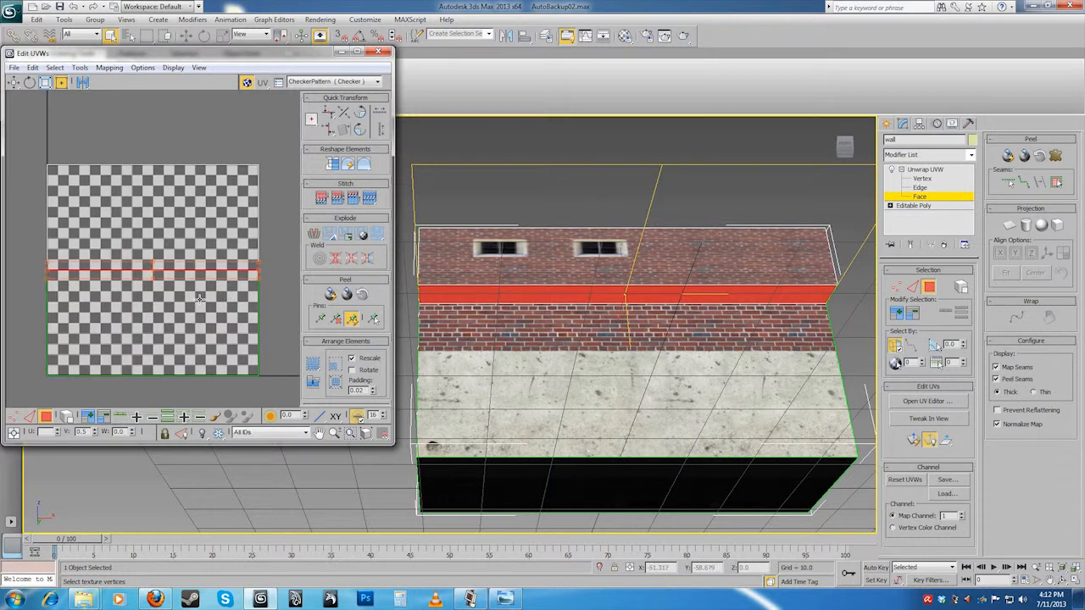
# - Select the box's bottom face from the UV layout
pyautogui.click(105, 201)
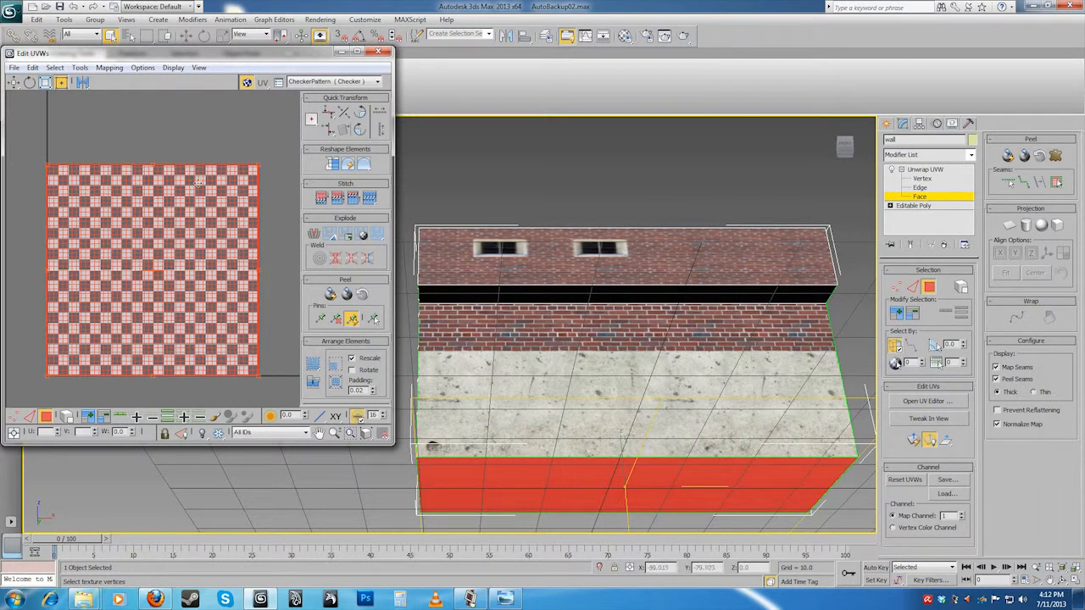
pyautogui.scroll(-1, 198, 291)
pyautogui.scroll(1, 198, 291)
# - Try to add the scene map Brick Window Texture.jpg as the UV Editor background with Pick Texture
pyautogui.click(360, 82)
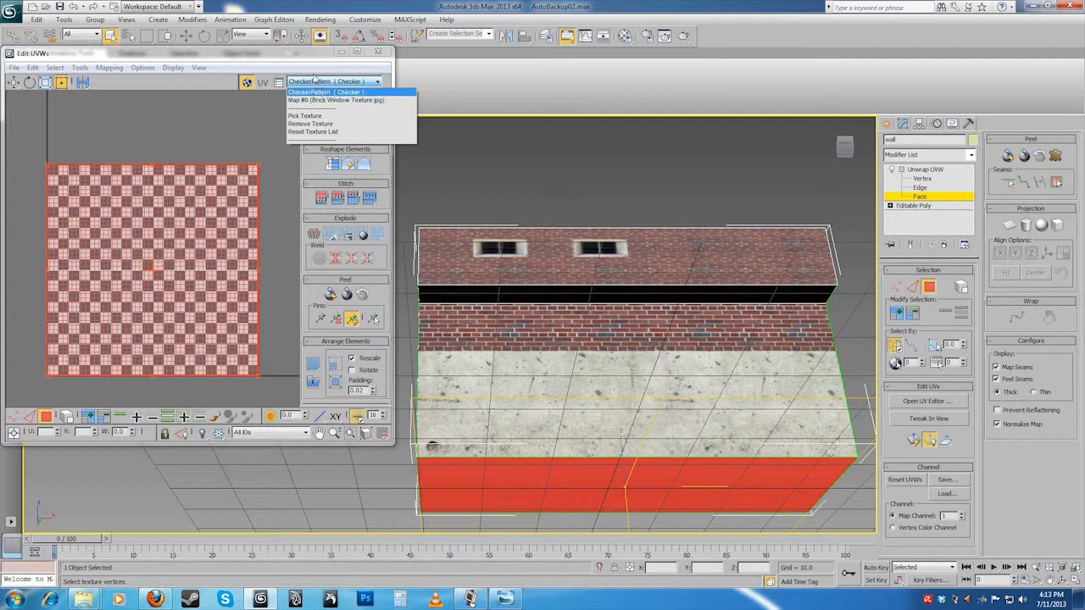
pyautogui.click(329, 83)
pyautogui.click(348, 83)
pyautogui.click(308, 116)
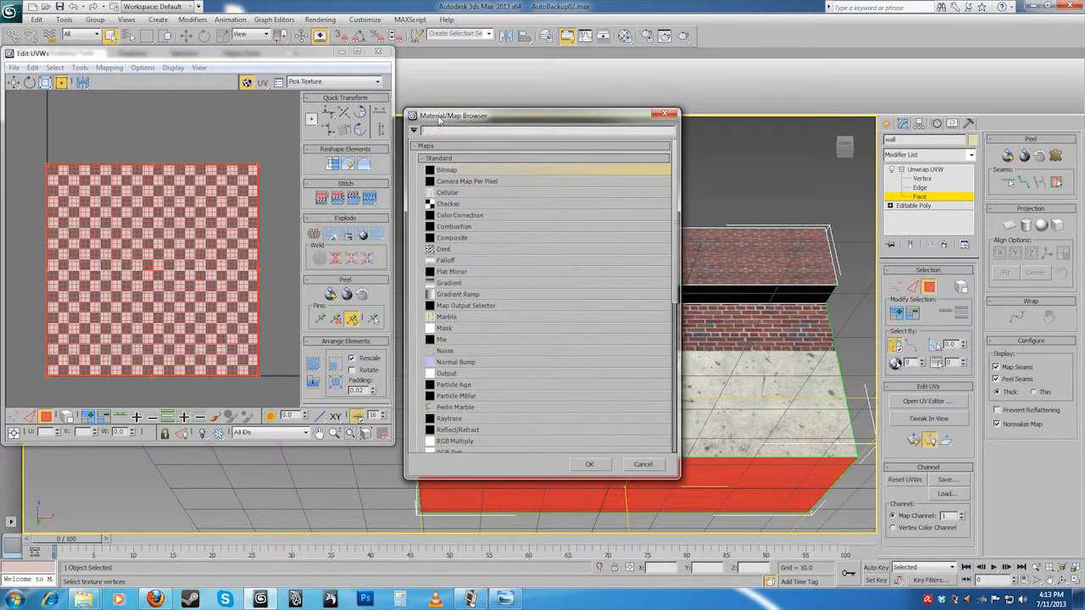
pyautogui.moveTo(438, 118); pyautogui.dragTo(409, 85)
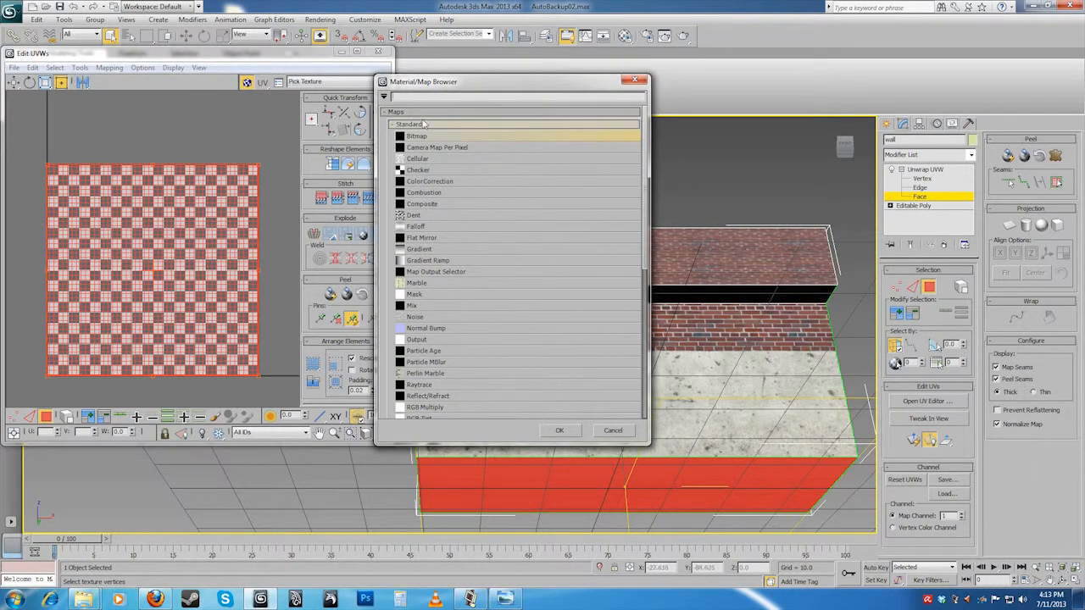
pyautogui.moveTo(646, 141); pyautogui.dragTo(649, 305)
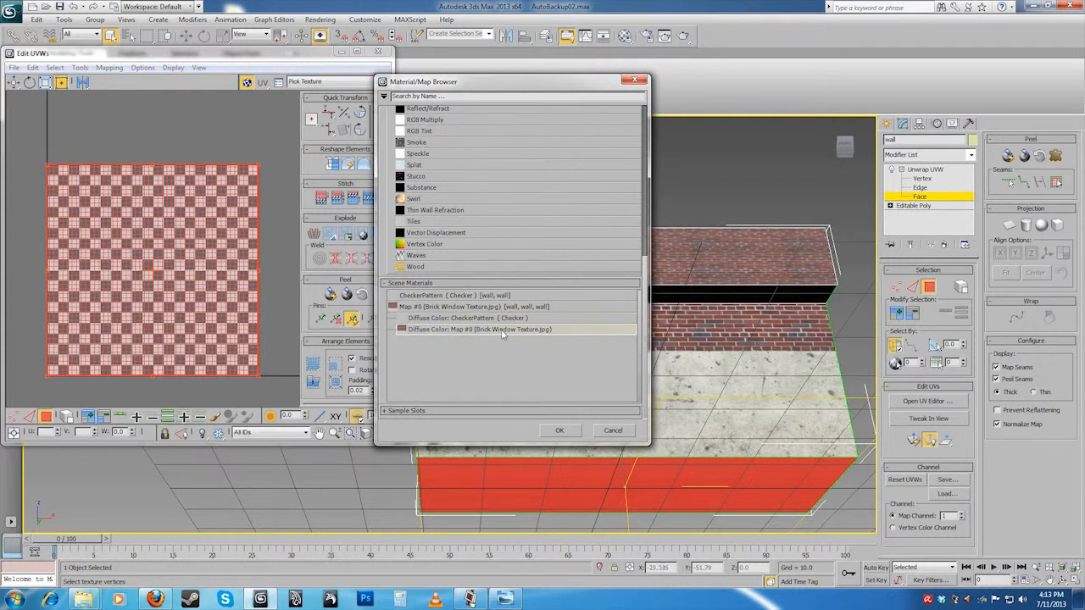
pyautogui.click(560, 430)
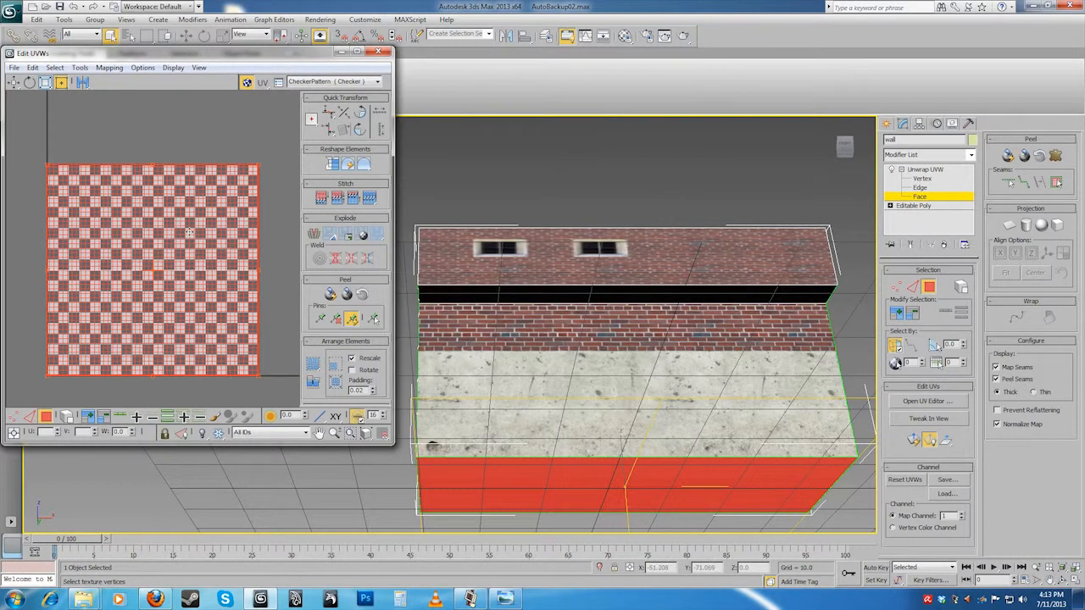
# - Set the UV Editor background to Map #0 (Brick Window Texture.jpg) and clear the face selection
pyautogui.moveTo(272, 260); pyautogui.dragTo(264, 246, button='middle')
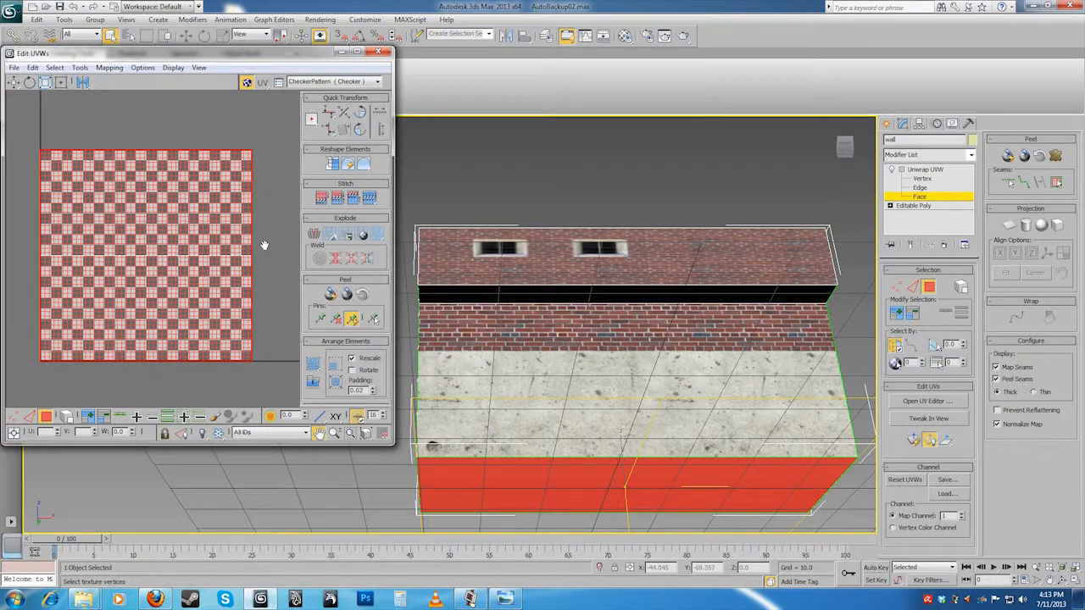
pyautogui.click(336, 82)
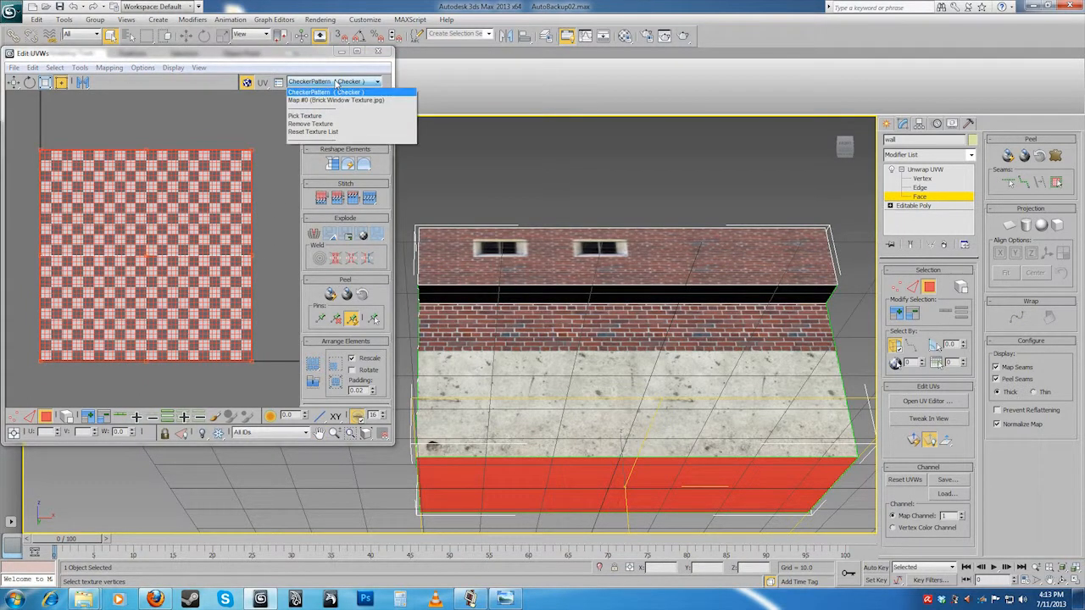
pyautogui.click(319, 100)
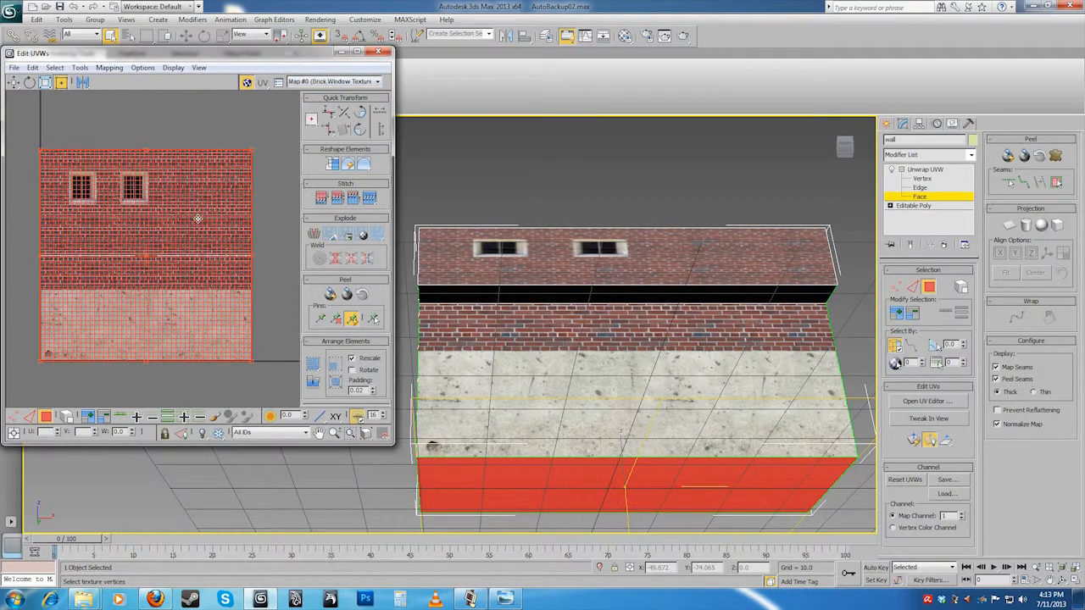
pyautogui.click(265, 226)
# - Examine how the UV layout lies over the brick texture compared with the front of the textured model
pyautogui.scroll(4, 170, 234)
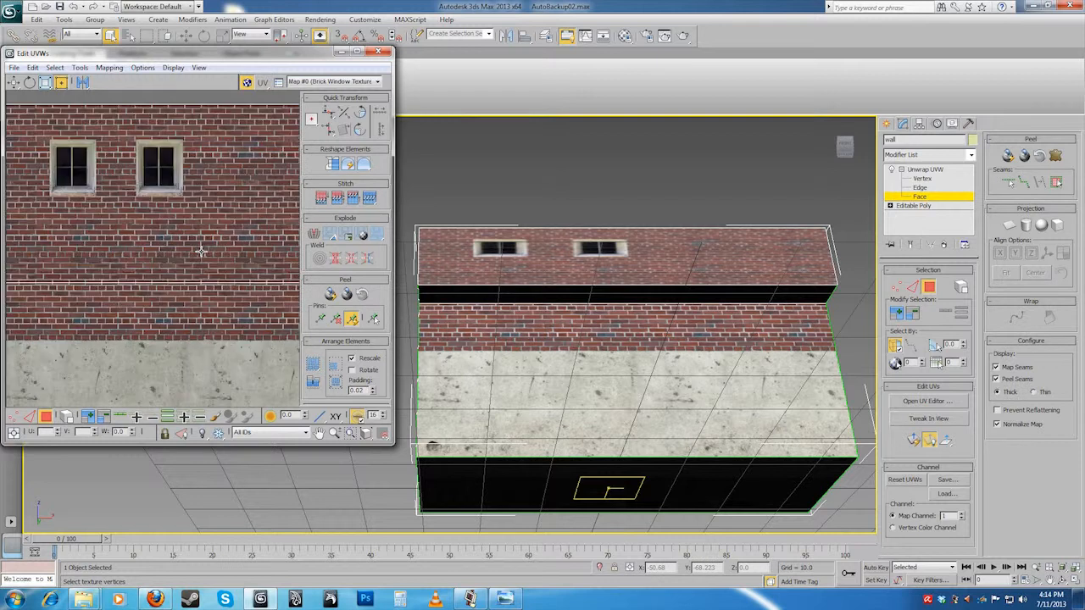
pyautogui.moveTo(616, 294); pyautogui.dragTo(653, 317, button='middle')
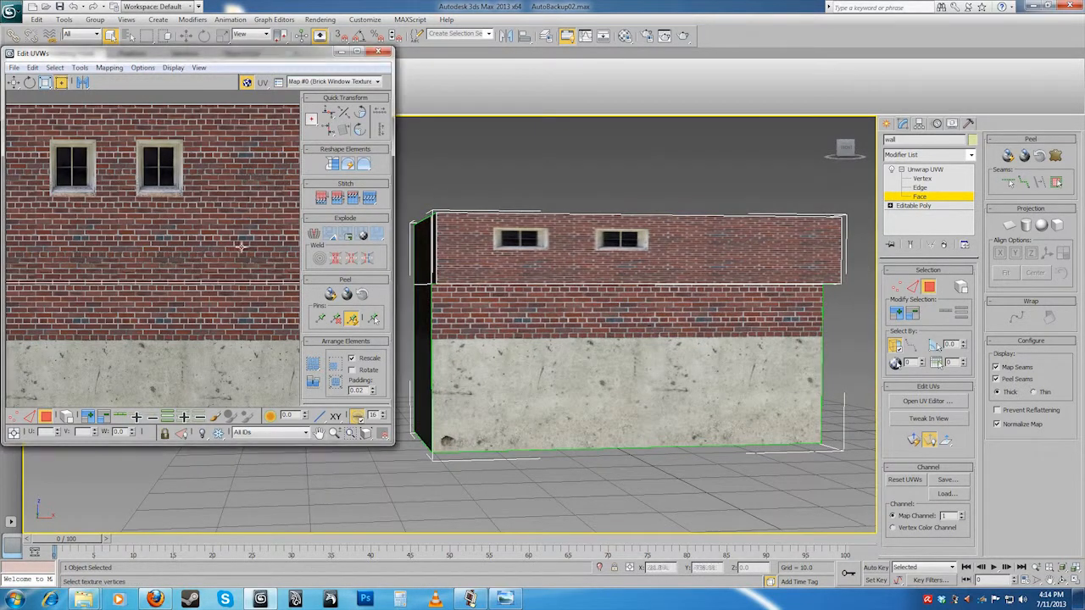
pyautogui.scroll(-3, 231, 243)
pyautogui.moveTo(231, 243); pyautogui.dragTo(170, 206, button='middle')
pyautogui.scroll(-5, 171, 206)
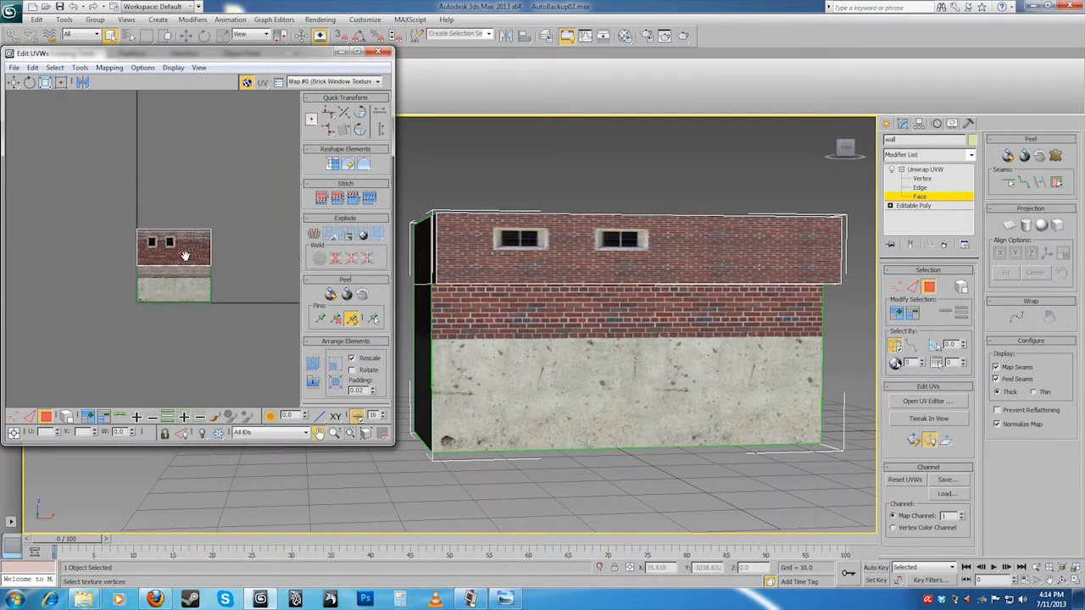
pyautogui.moveTo(241, 261); pyautogui.dragTo(220, 214, button='middle')
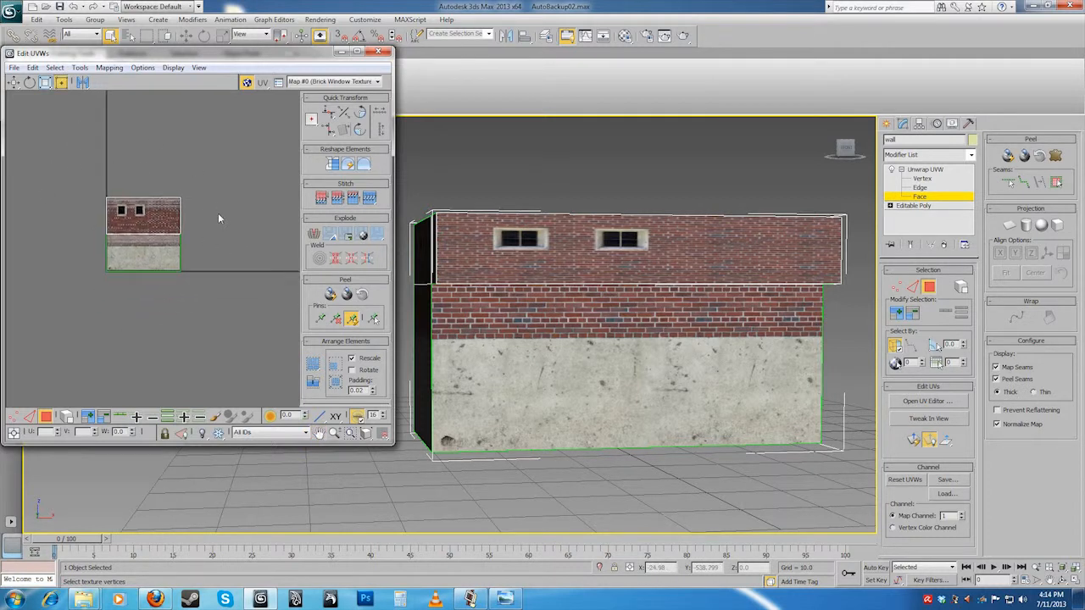
pyautogui.moveTo(217, 214); pyautogui.dragTo(225, 214, button='middle')
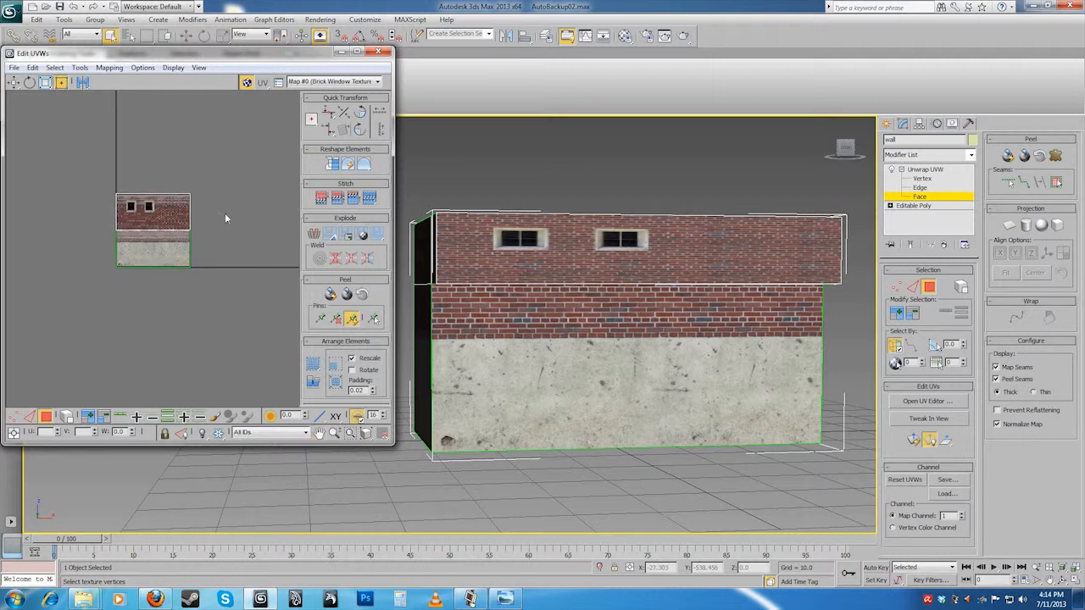
pyautogui.moveTo(98, 176)
pyautogui.mouseDown(button='middle')
pyautogui.moveTo(157, 164)
pyautogui.moveTo(104, 184)
pyautogui.mouseUp(button='middle')
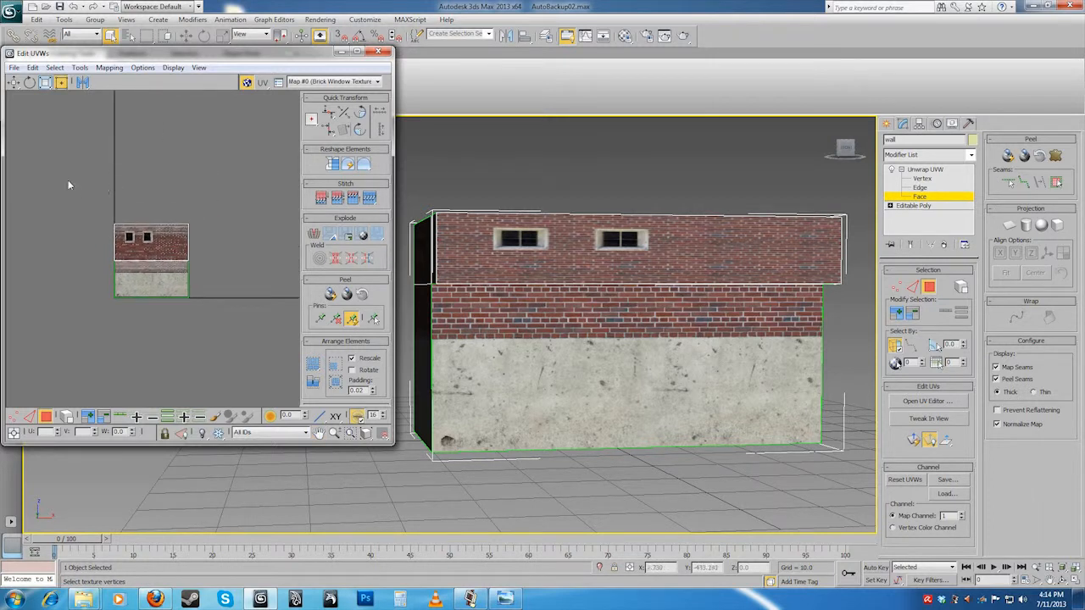
# - Select the upper front face with the two windows on the model
pyautogui.moveTo(183, 234); pyautogui.dragTo(199, 215, button='middle')
pyautogui.scroll(2, 208, 221)
pyautogui.scroll(-3, 208, 221)
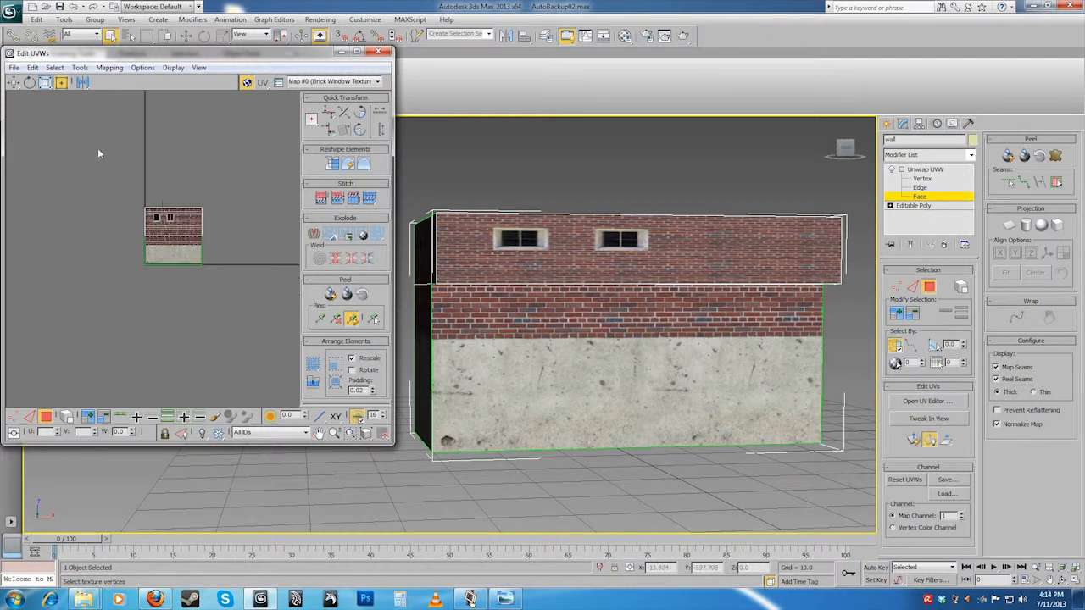
pyautogui.scroll(-3, 169, 301)
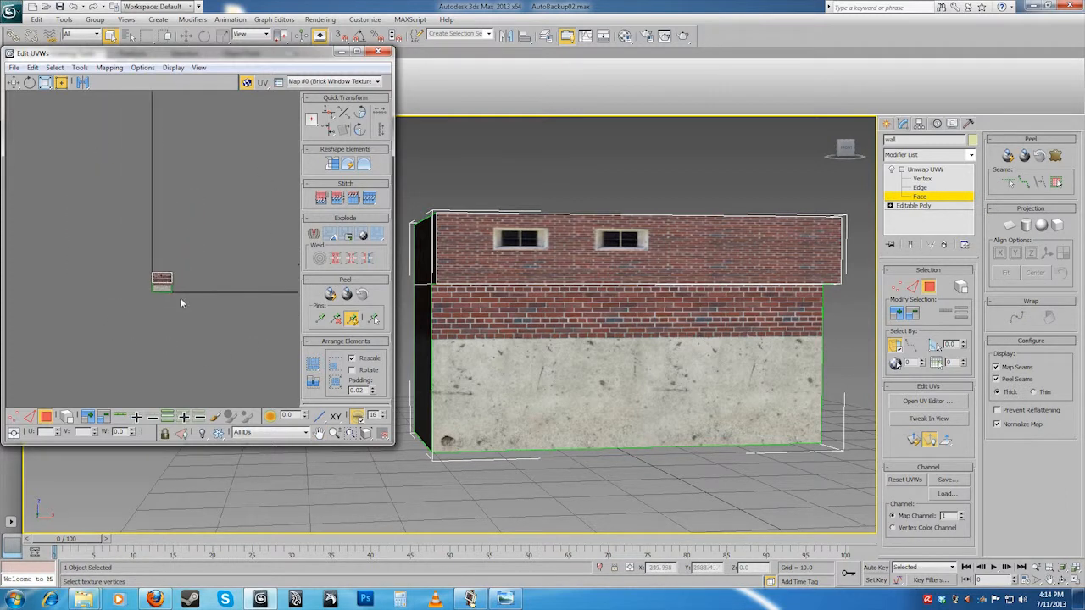
pyautogui.scroll(3, 214, 305)
pyautogui.moveTo(173, 235); pyautogui.dragTo(225, 264, button='middle')
pyautogui.scroll(3, 234, 280)
pyautogui.scroll(2, 247, 243)
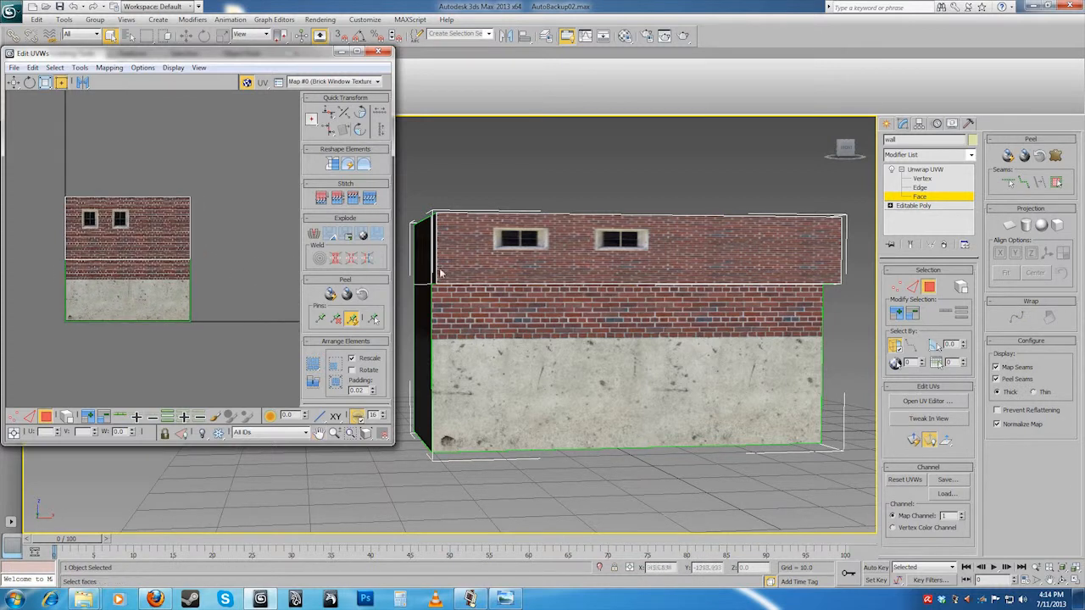
pyautogui.click(566, 252)
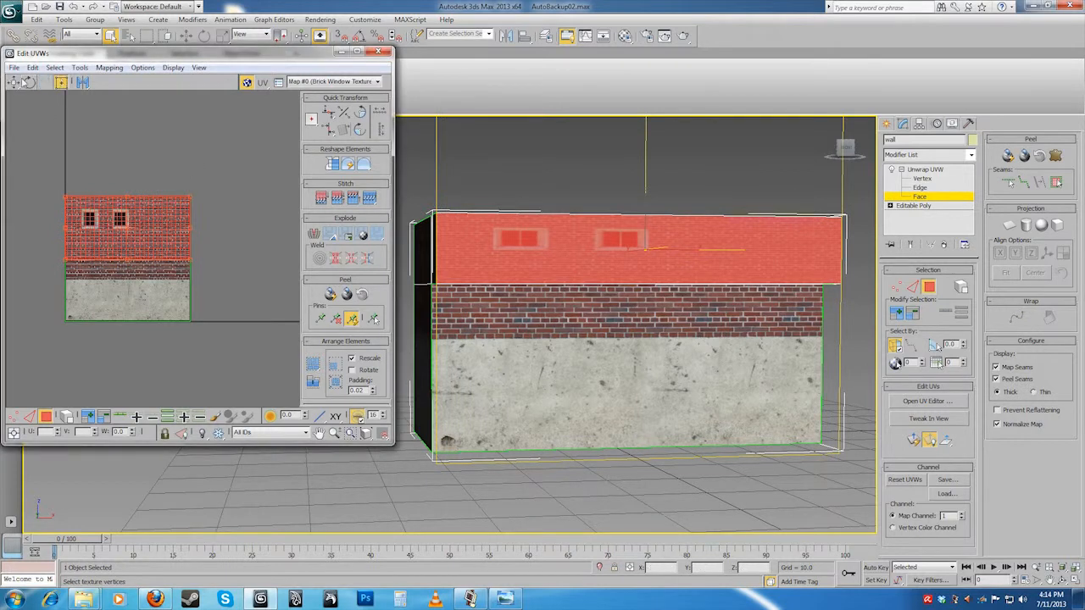
# - Try moving the upper front face's UVs off the windowed brick area and undo the move
pyautogui.click(14, 82)
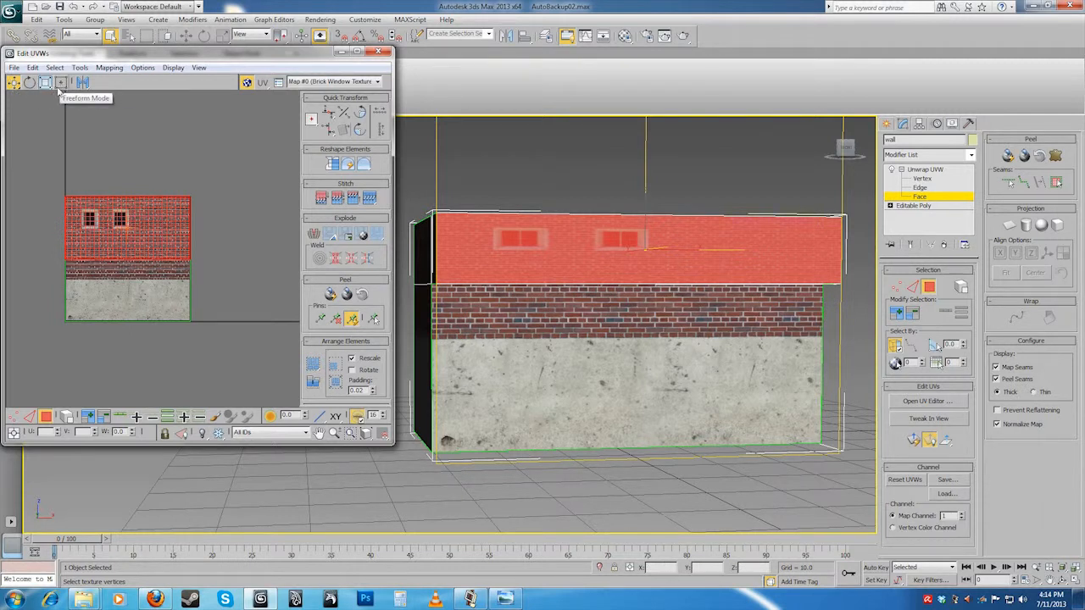
pyautogui.click(14, 82)
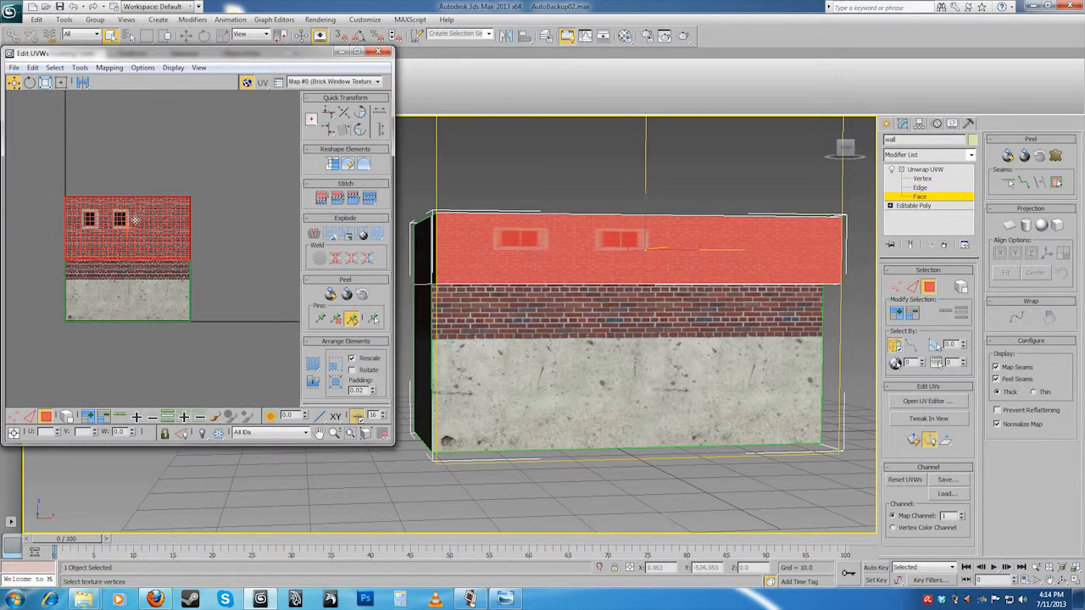
pyautogui.moveTo(140, 226); pyautogui.dragTo(172, 187)
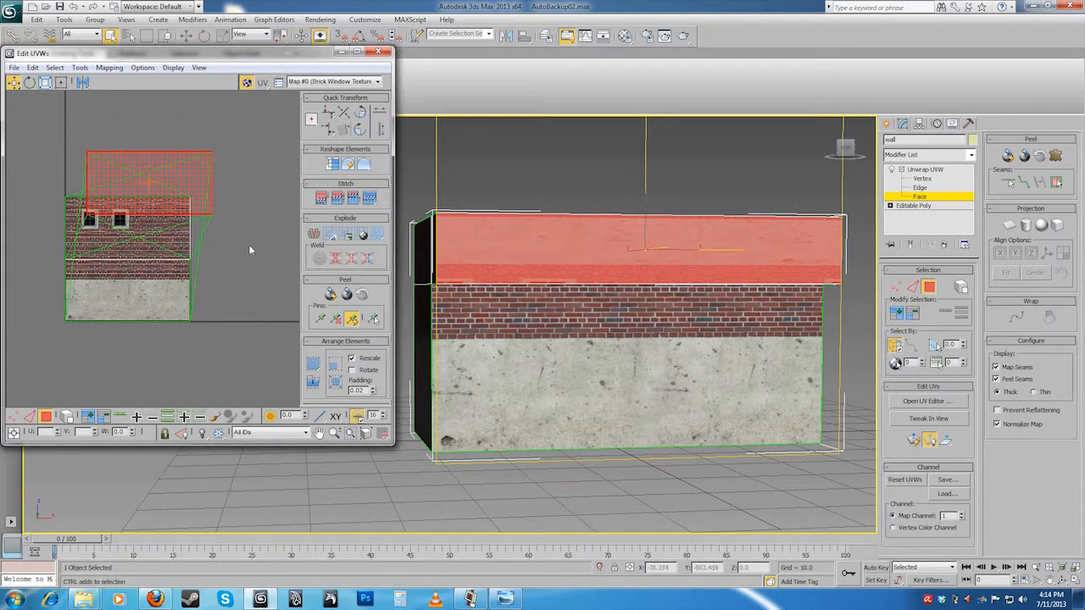
pyautogui.hotkey('ctrl', 'z')
pyautogui.hotkey('ctrl', 'z')
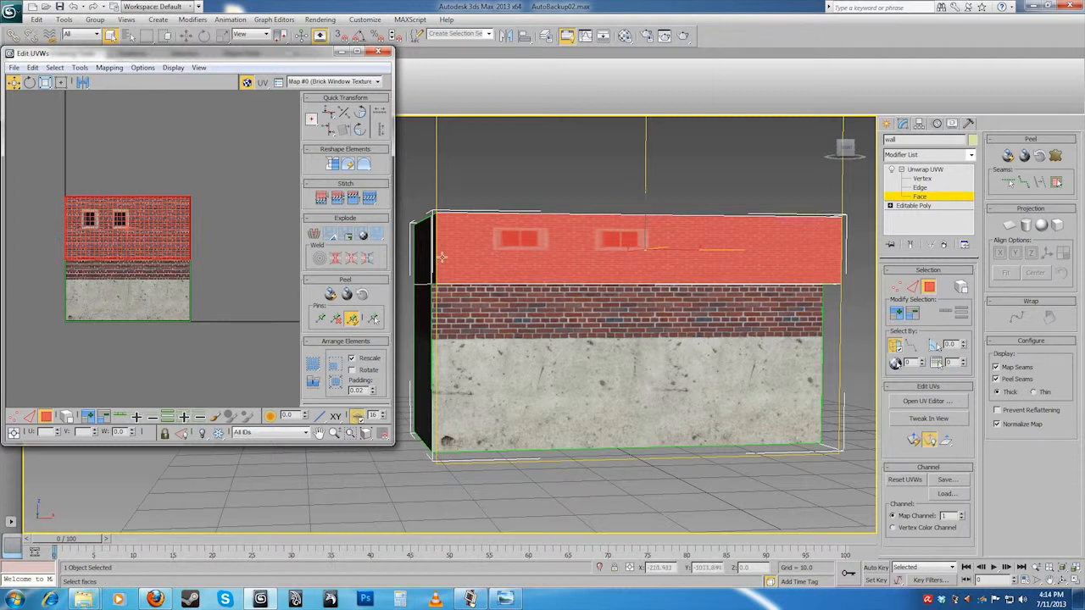
pyautogui.moveTo(166, 244); pyautogui.dragTo(189, 271)
pyautogui.moveTo(213, 269)
pyautogui.mouseDown(button='middle')
pyautogui.moveTo(234, 292)
pyautogui.moveTo(256, 288)
pyautogui.moveTo(255, 279)
pyautogui.moveTo(211, 289)
pyautogui.mouseUp(button='middle')
pyautogui.scroll(2, 257, 287)
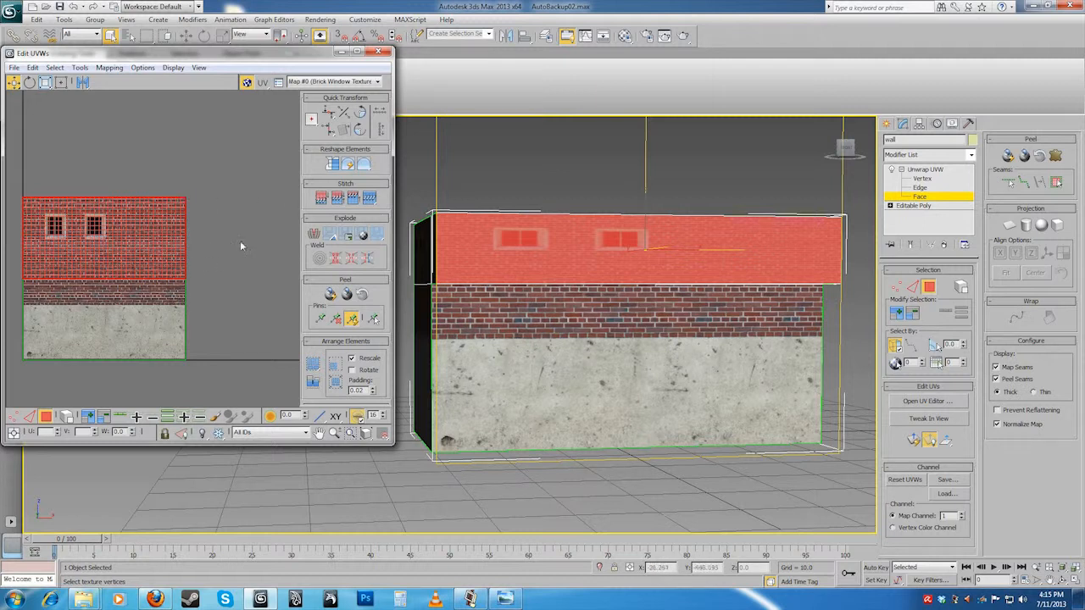
# - Turn on Tile Bitmap in the UV Editor's Unwrap Options
pyautogui.moveTo(118, 276); pyautogui.dragTo(157, 256, button='middle')
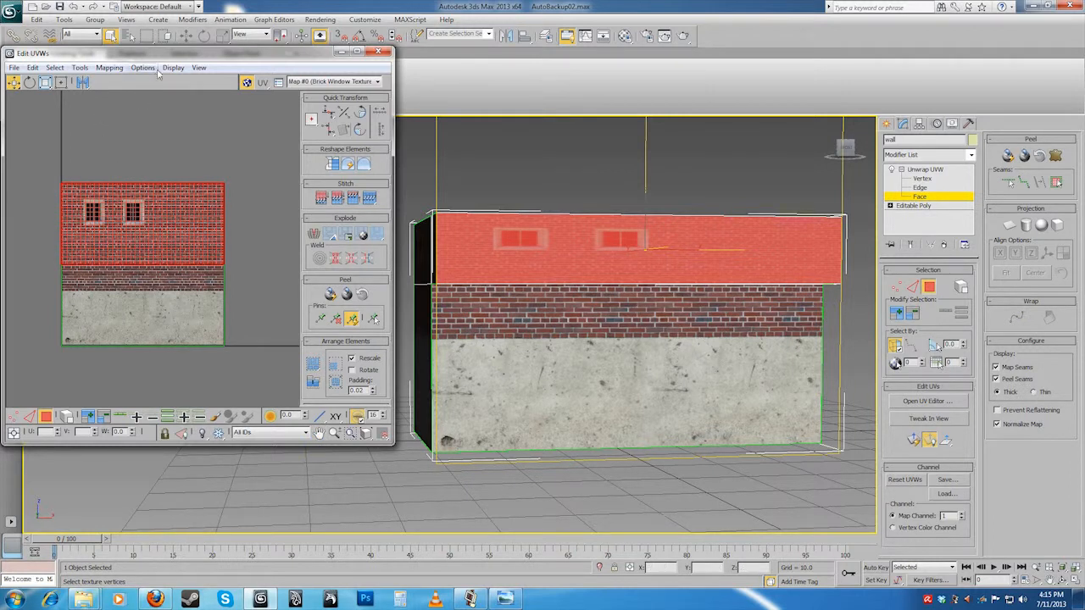
pyautogui.click(144, 68)
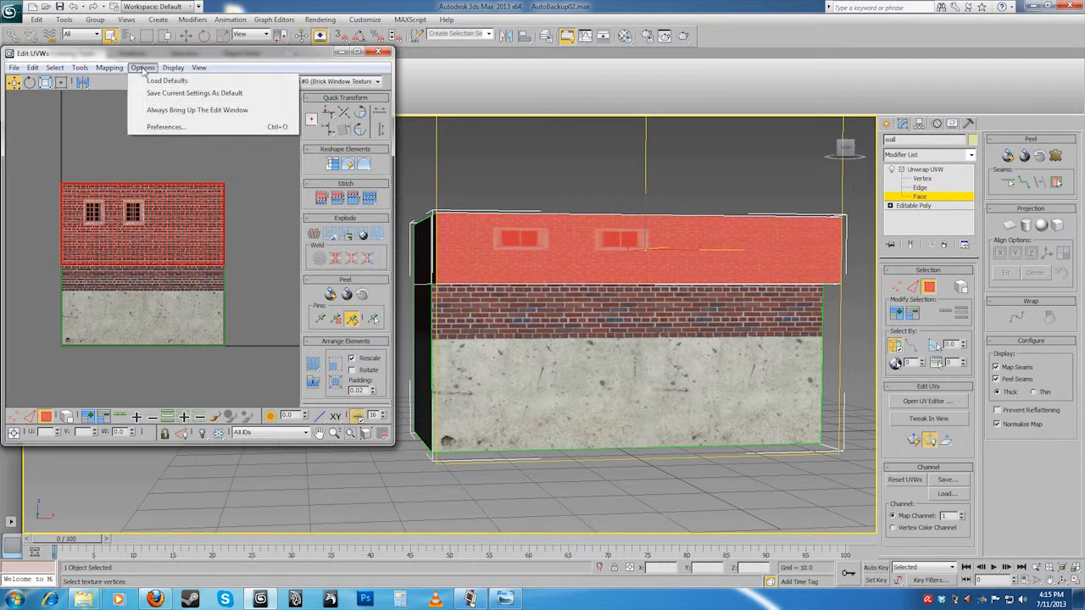
pyautogui.click(161, 127)
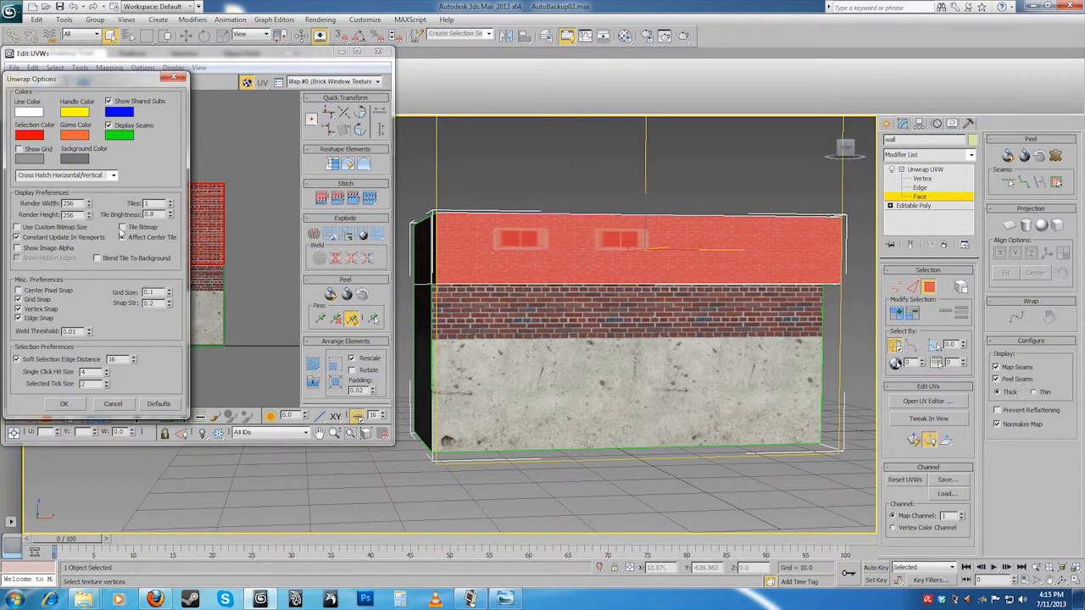
pyautogui.click(123, 227)
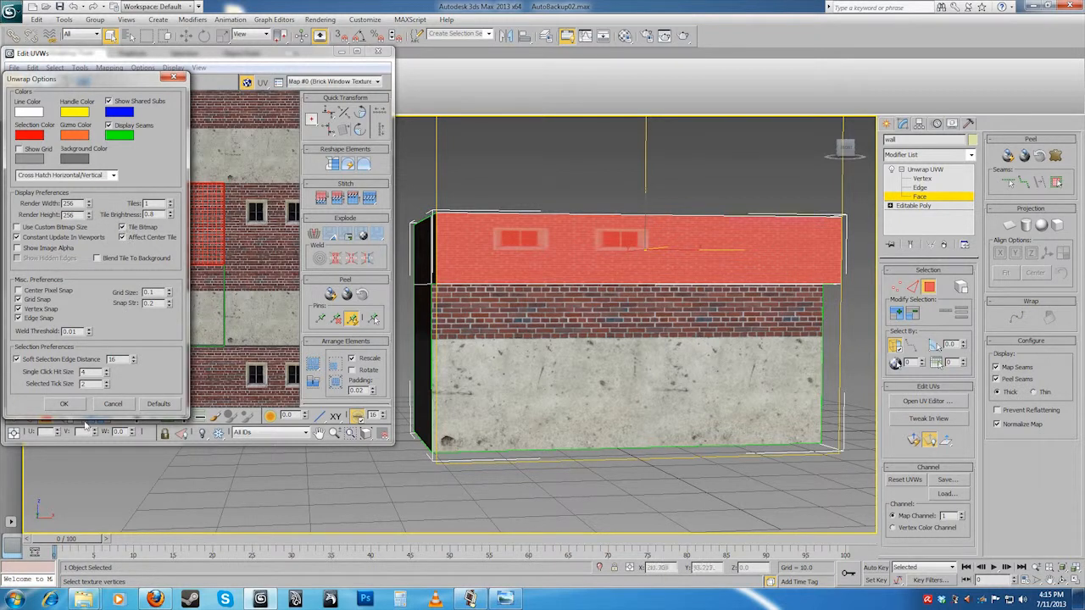
pyautogui.click(64, 403)
# - Examine how the tiled brick texture repeats around the selected upper front face in the UV layout
pyautogui.scroll(-4, 178, 293)
pyautogui.scroll(5, 178, 292)
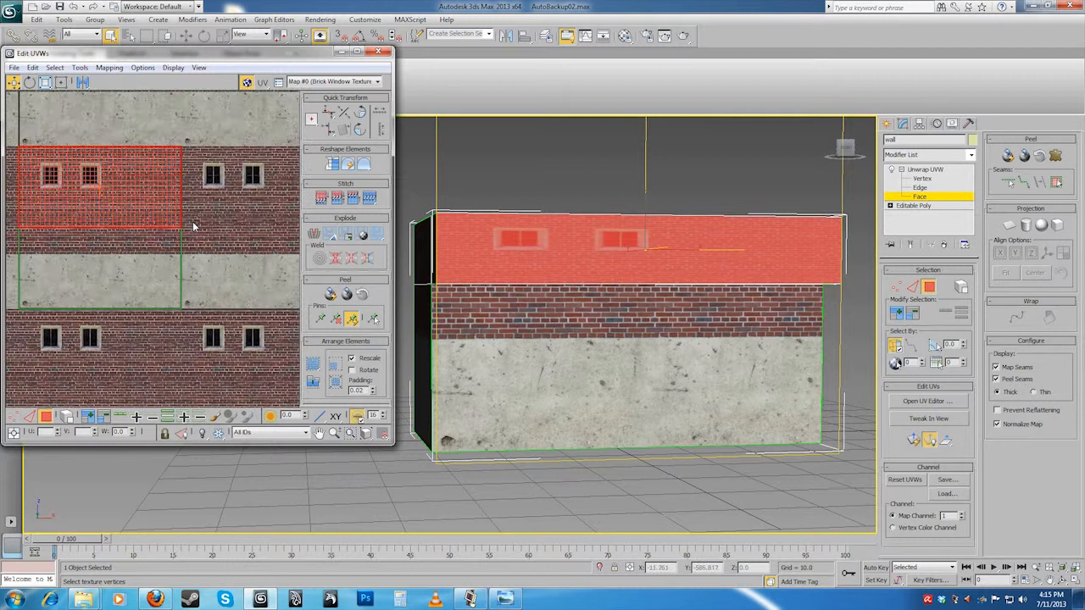
pyautogui.scroll(-2, 193, 228)
pyautogui.moveTo(220, 288); pyautogui.dragTo(264, 231, button='middle')
pyautogui.moveTo(43, 137); pyautogui.dragTo(84, 284, button='middle')
pyautogui.moveTo(201, 171); pyautogui.dragTo(205, 188, button='middle')
pyautogui.scroll(-2, 205, 188)
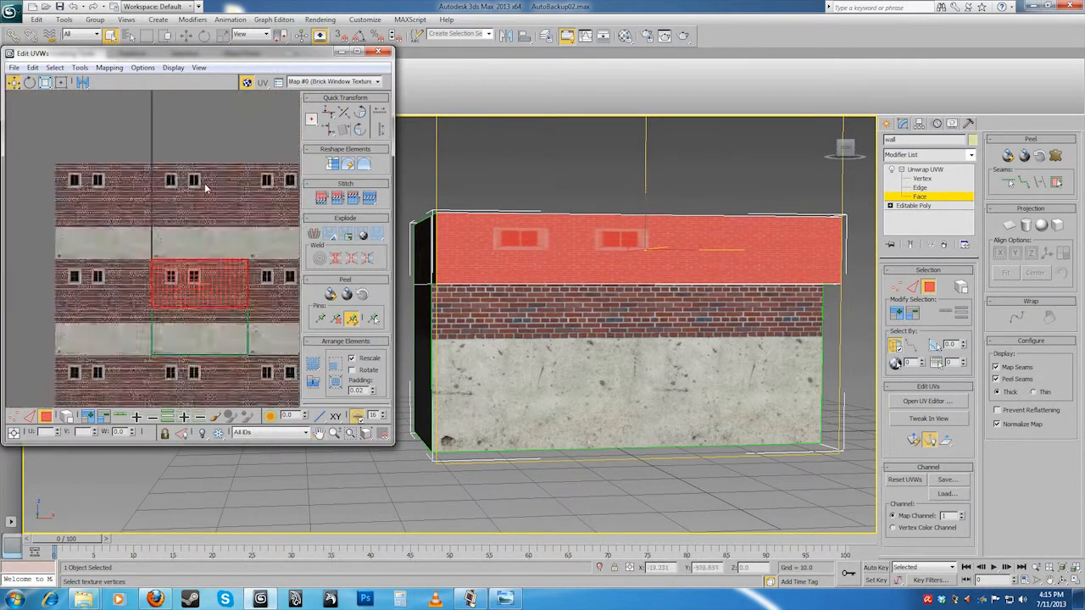
pyautogui.scroll(-2, 168, 221)
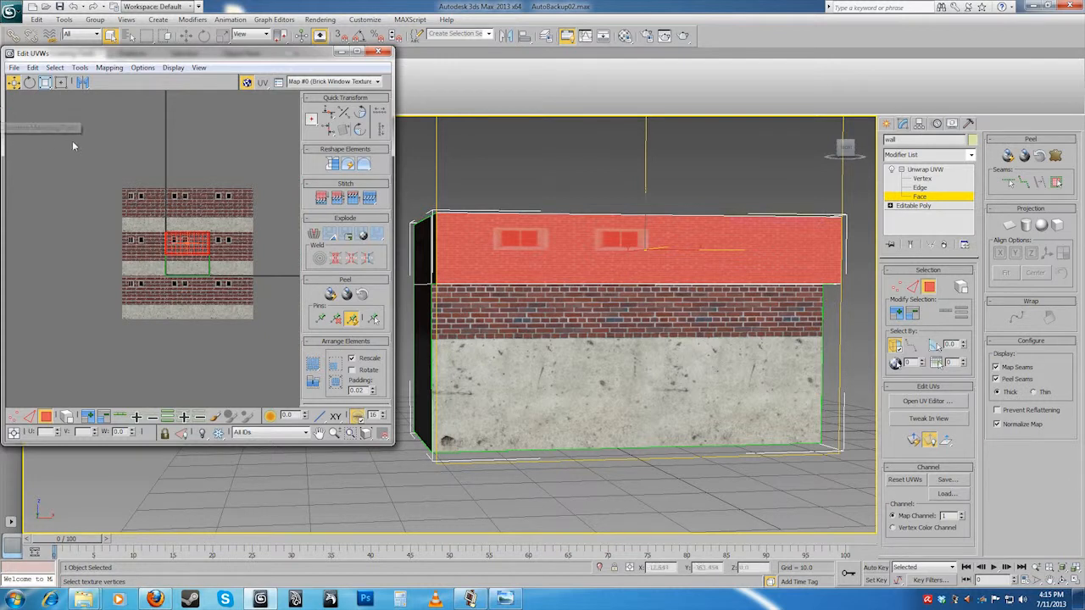
pyautogui.scroll(6, 195, 233)
pyautogui.moveTo(141, 255); pyautogui.dragTo(142, 168, button='middle')
pyautogui.moveTo(278, 240)
pyautogui.mouseDown(button='middle')
pyautogui.moveTo(186, 232)
pyautogui.moveTo(257, 235)
pyautogui.mouseUp(button='middle')
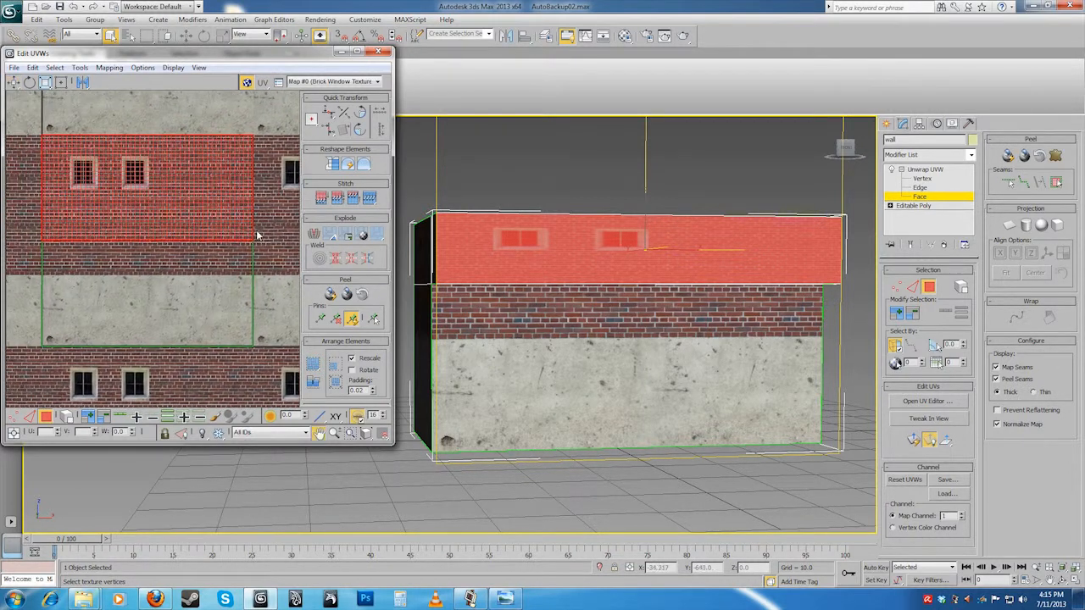
# - Widen the Edit UVWs window slightly and turn off Tile Bitmap in the Unwrap Options
pyautogui.moveTo(392, 447); pyautogui.dragTo(410, 441)
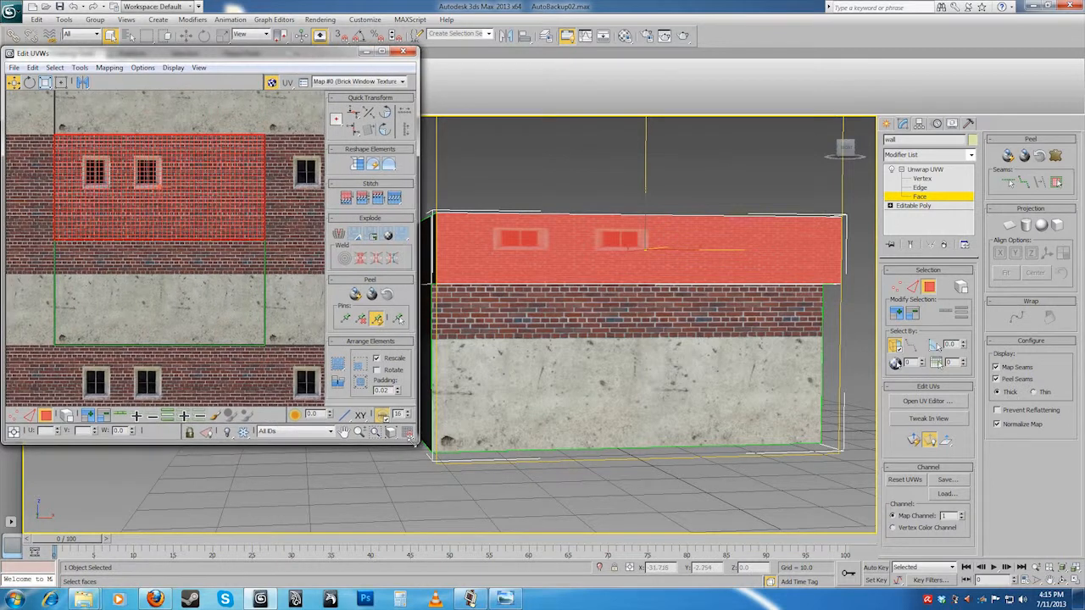
pyautogui.click(142, 67)
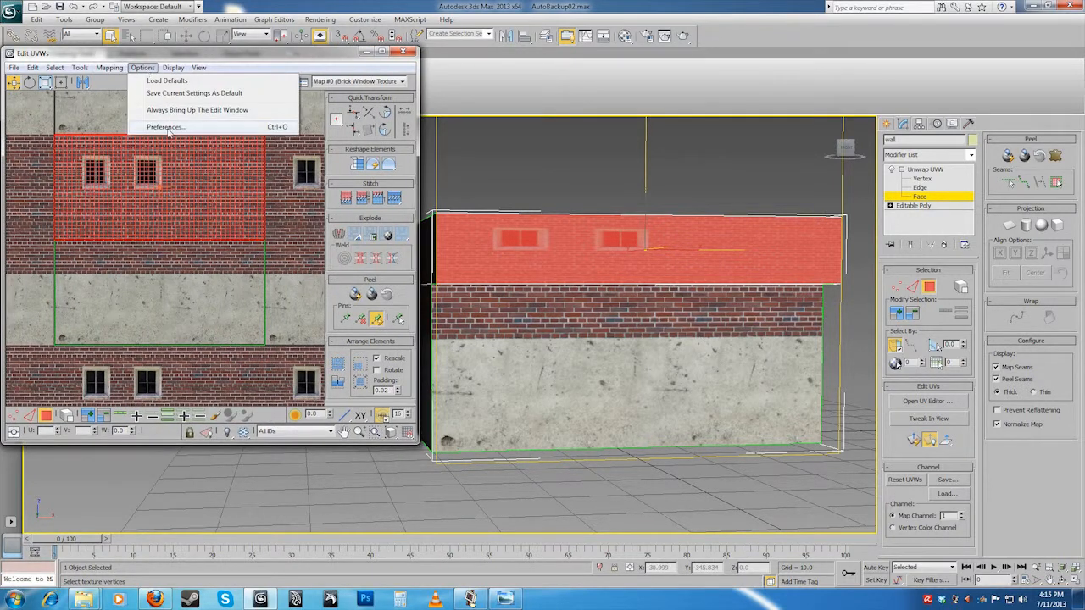
pyautogui.click(166, 127)
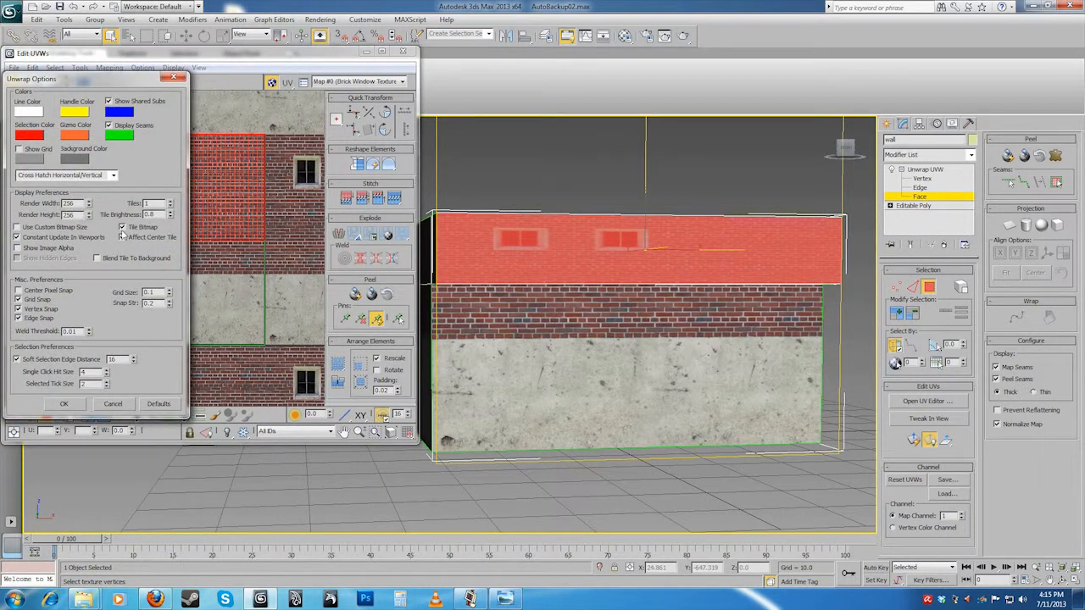
pyautogui.click(122, 227)
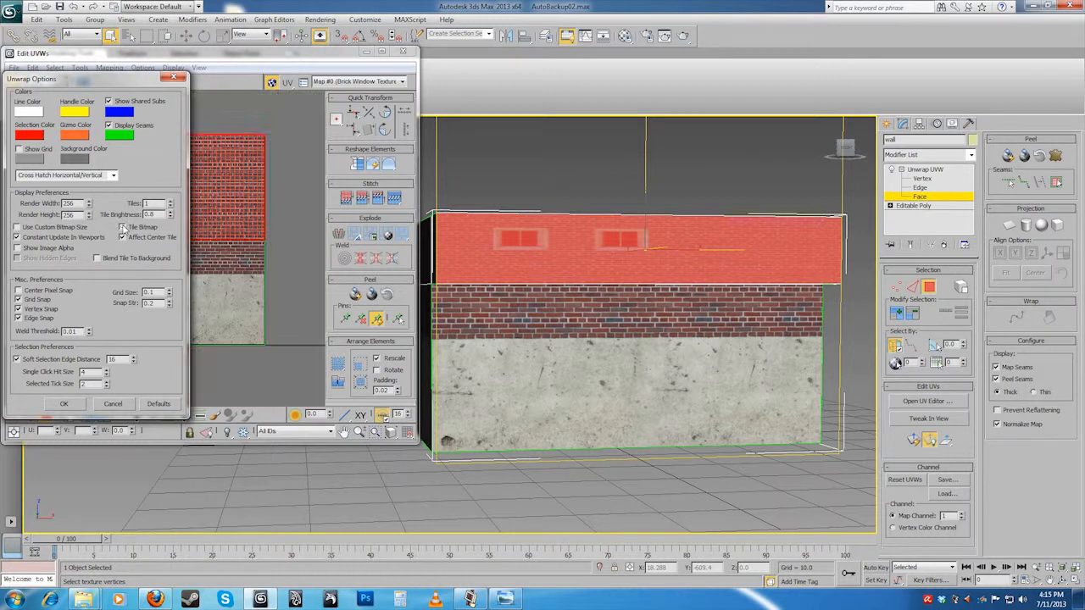
pyautogui.click(64, 404)
pyautogui.moveTo(208, 252); pyautogui.dragTo(212, 273, button='middle')
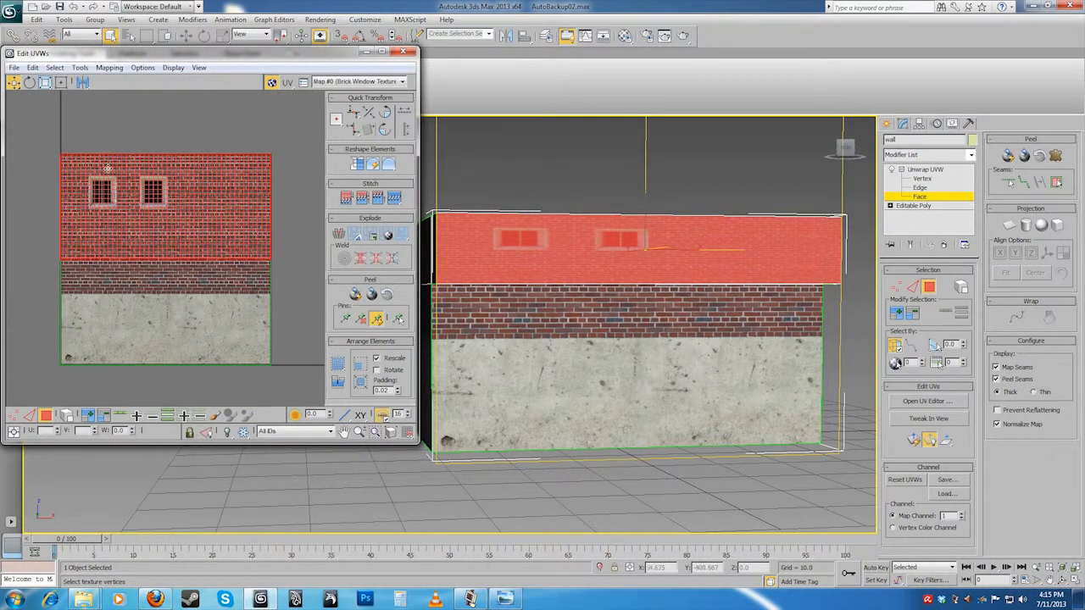
# - Select the upper front face in the UV layout and the lower front face on the model to compare their texture areas
pyautogui.scroll(-2, 247, 244)
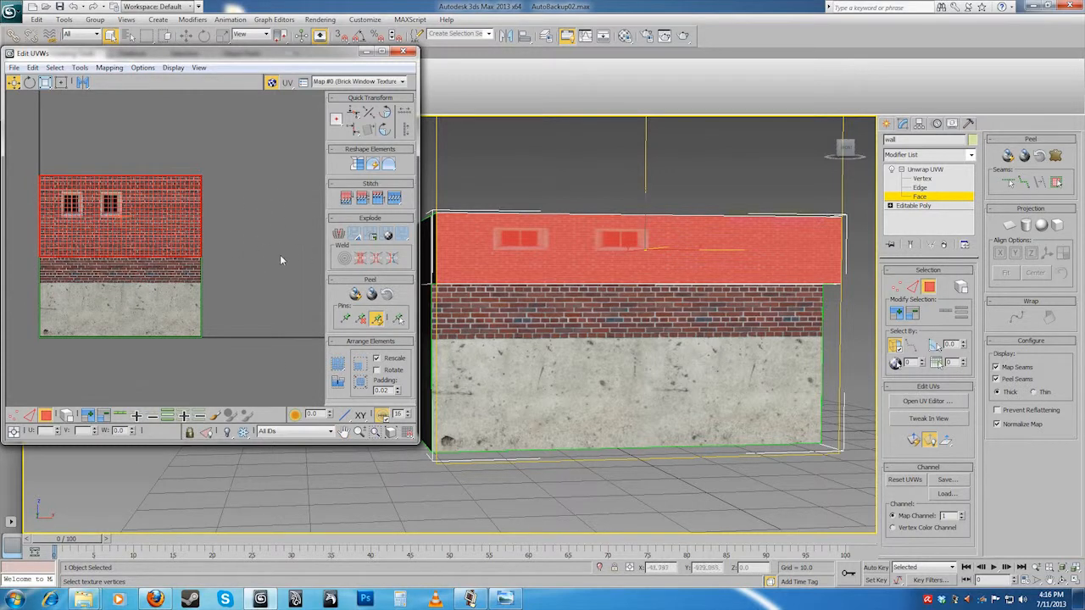
pyautogui.moveTo(130, 272); pyautogui.dragTo(171, 262, button='middle')
pyautogui.scroll(2, 197, 246)
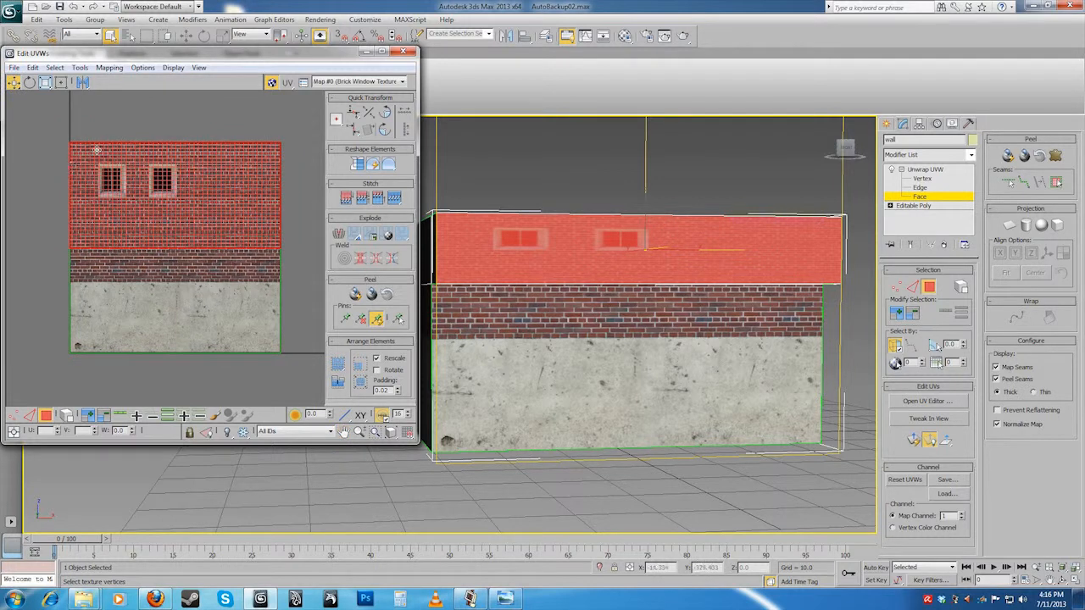
pyautogui.click(539, 333)
pyautogui.click(172, 208)
pyautogui.click(517, 329)
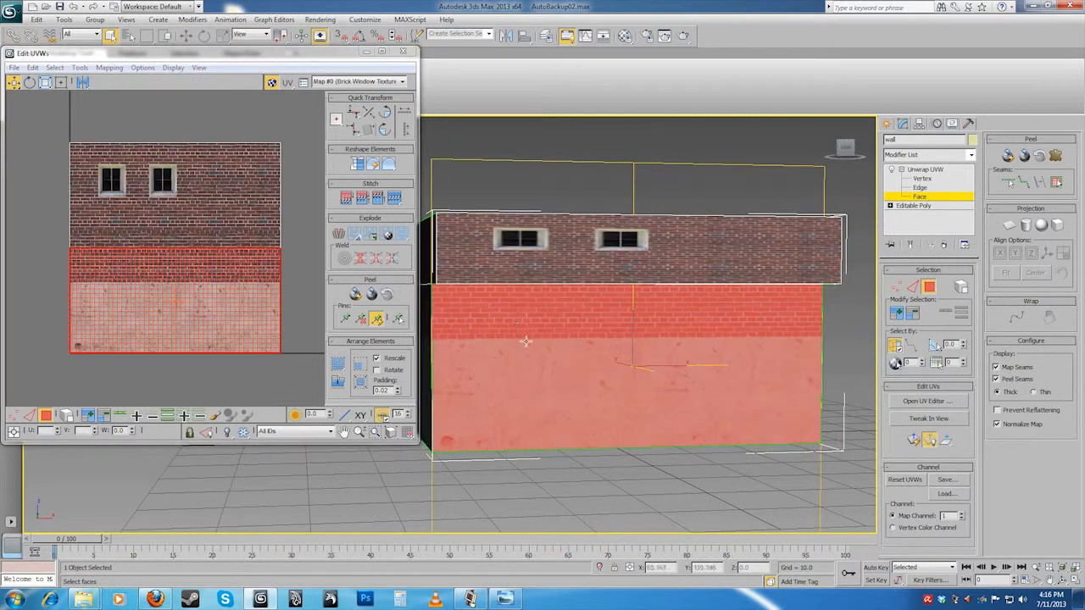
# - Pick the upper and lower faces in turn in the UV layout to check which model faces they match
pyautogui.moveTo(526, 341); pyautogui.dragTo(542, 337, button='middle')
pyautogui.click(150, 266)
pyautogui.click(196, 216)
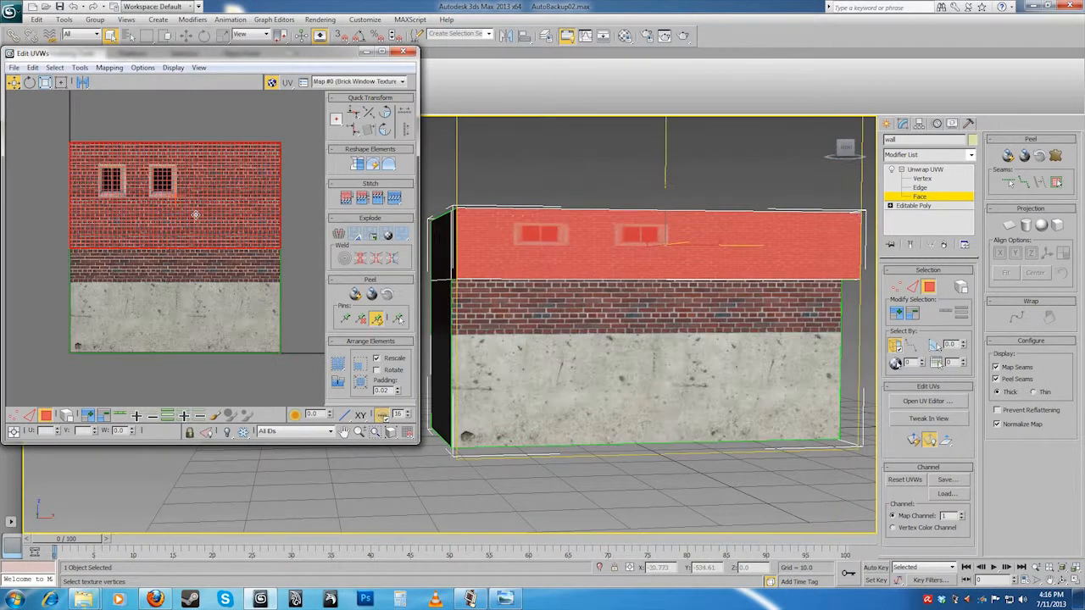
pyautogui.click(178, 269)
pyautogui.scroll(-3, 222, 223)
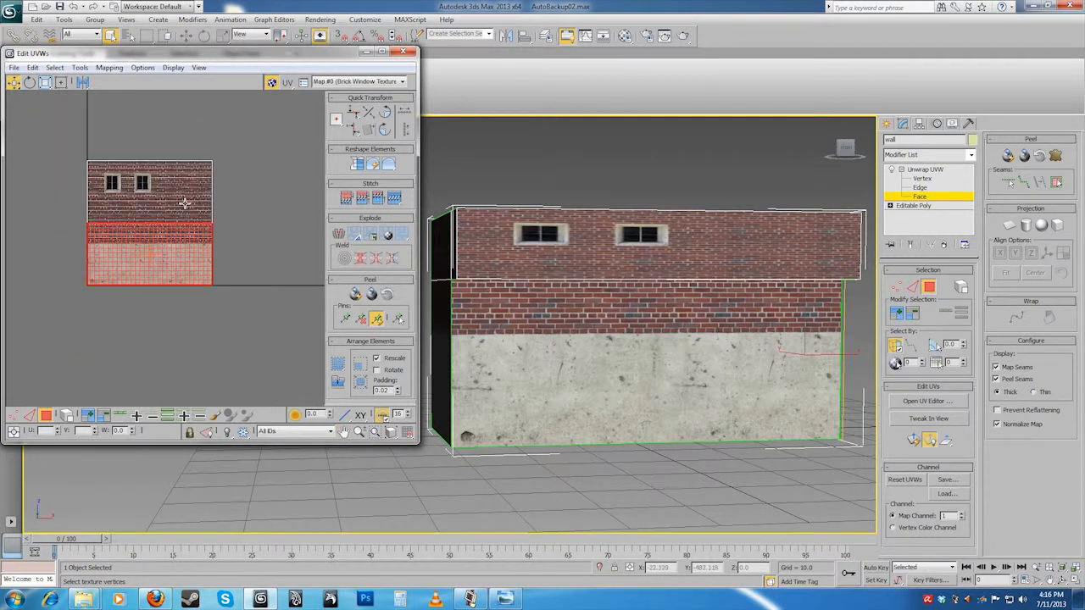
pyautogui.scroll(3, 184, 202)
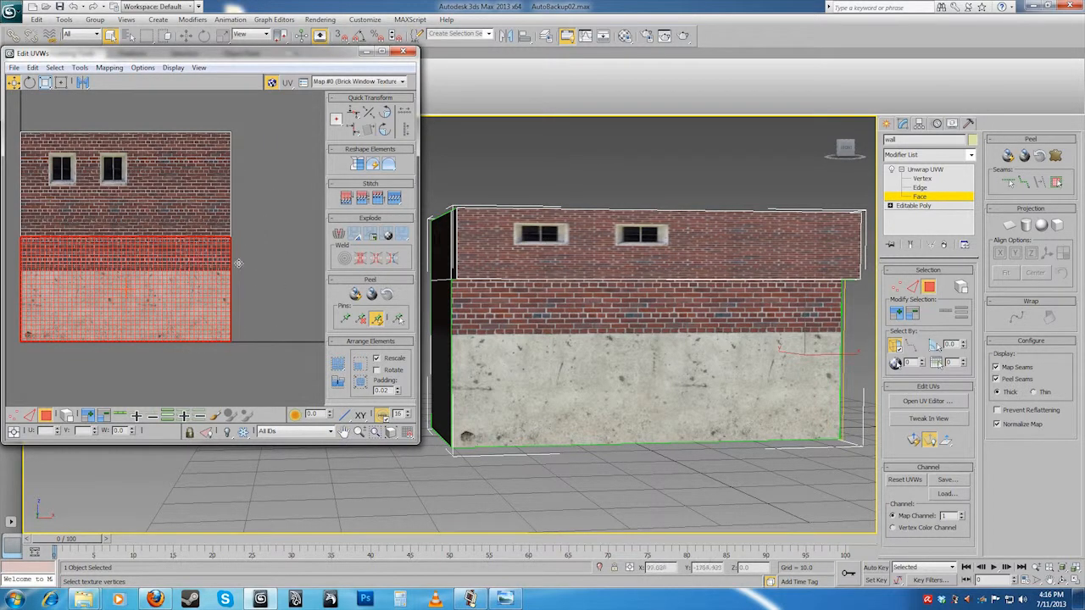
pyautogui.moveTo(132, 253); pyautogui.dragTo(195, 266, button='middle')
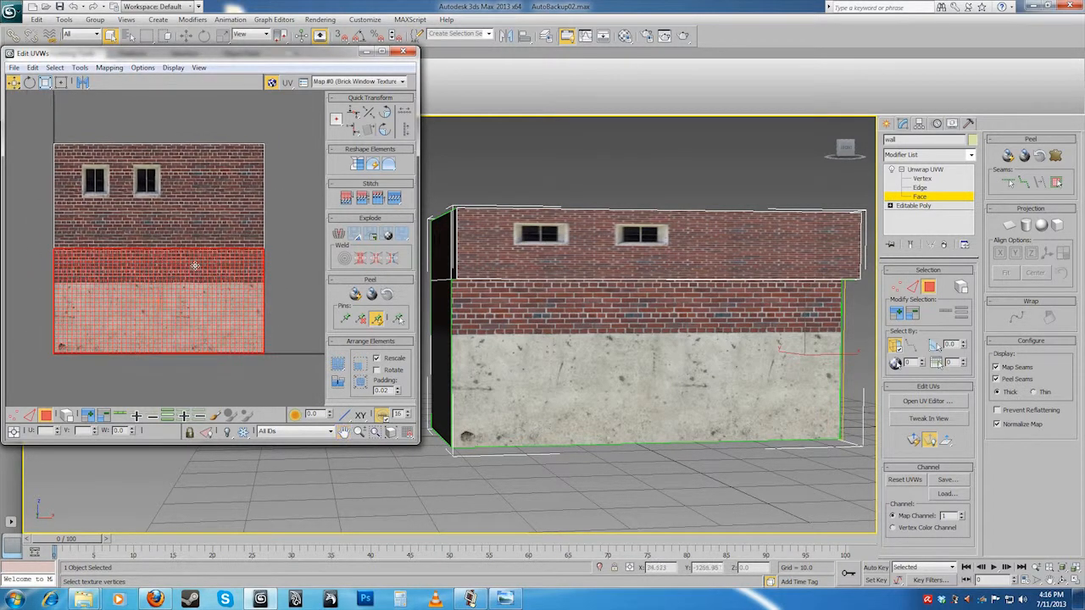
# - Select the lower front face on the model and check its area over the texture in the UV layout
pyautogui.keyDown('alt'); pyautogui.moveTo(703, 319); pyautogui.dragTo(616, 304, button='middle'); pyautogui.keyUp('alt')
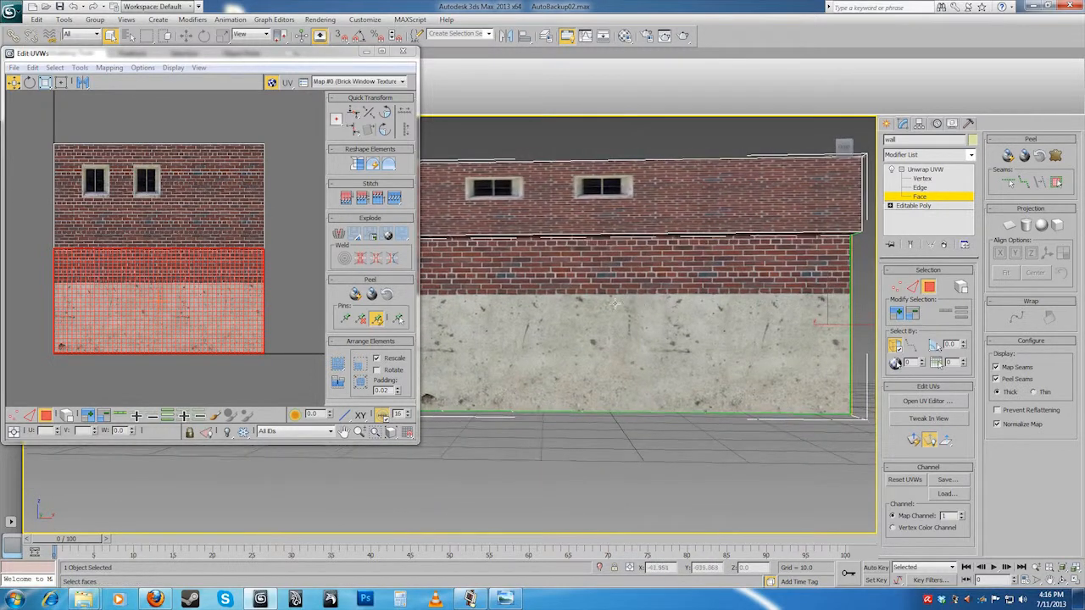
pyautogui.click(531, 278)
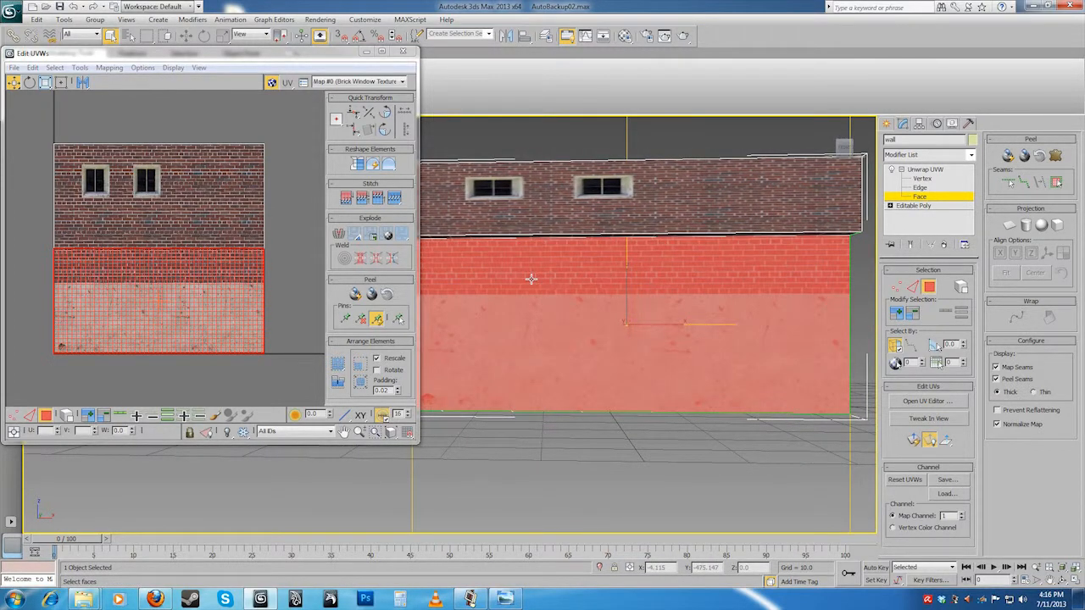
pyautogui.click(556, 447)
pyautogui.click(555, 331)
pyautogui.scroll(-2, 562, 327)
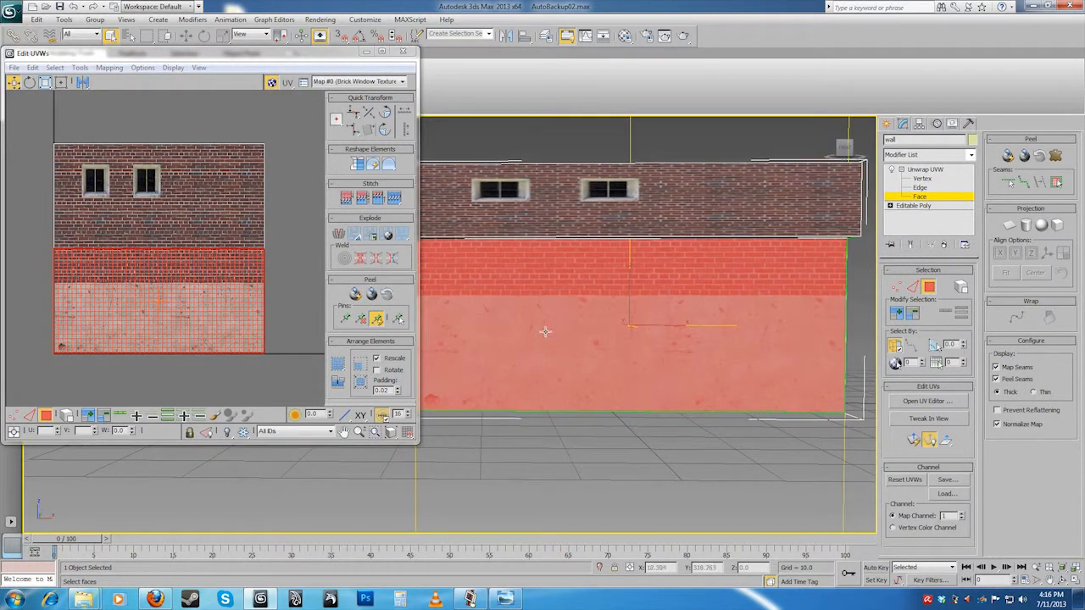
pyautogui.scroll(-2, 216, 279)
pyautogui.moveTo(216, 279); pyautogui.dragTo(149, 242, button='middle')
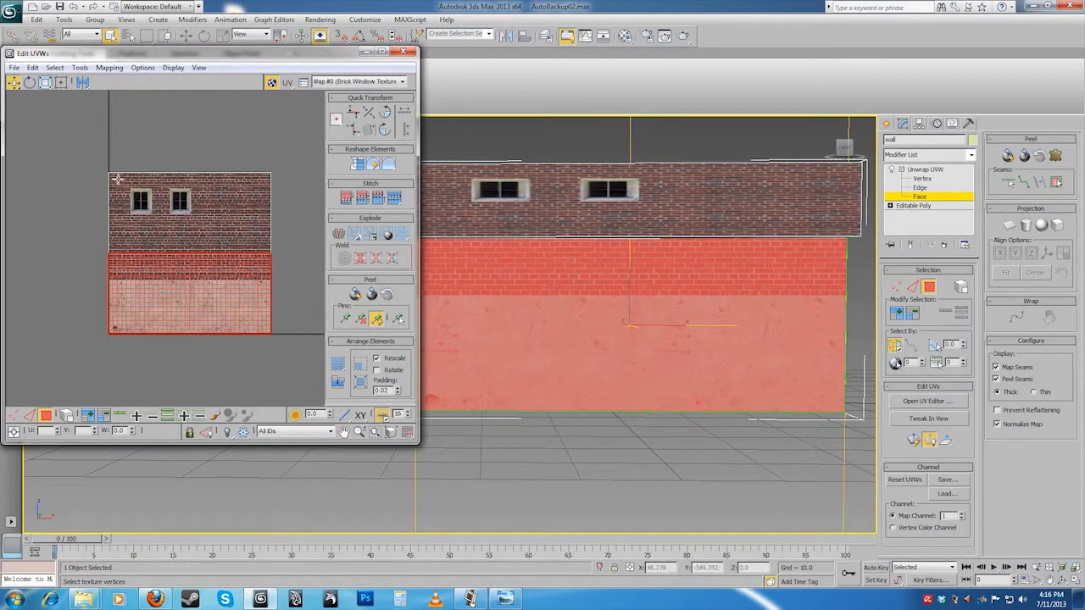
pyautogui.scroll(1, 160, 222)
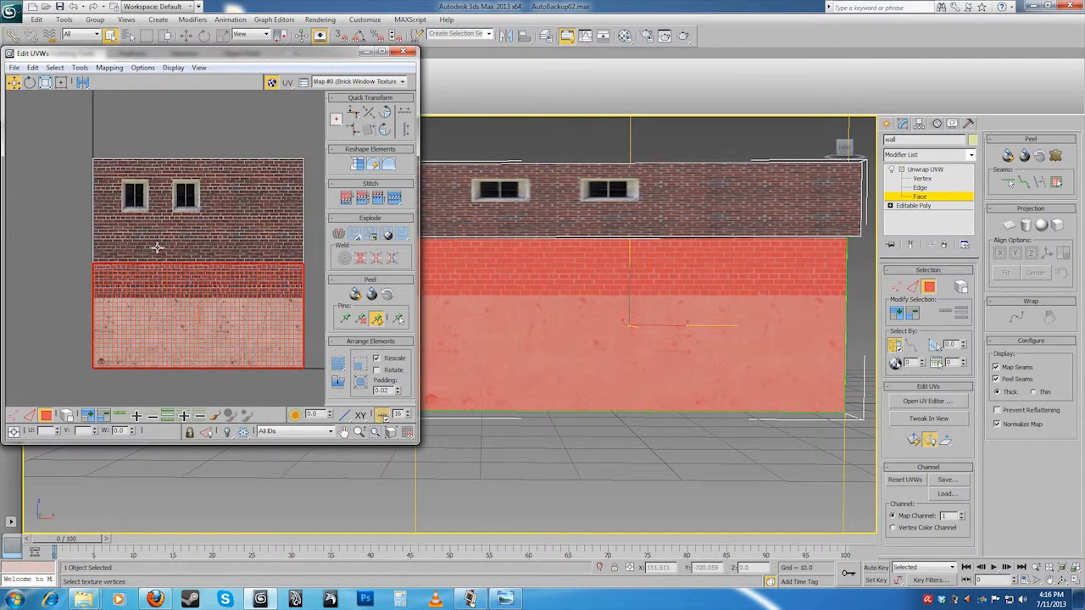
pyautogui.scroll(-2, 224, 280)
pyautogui.scroll(1, 211, 282)
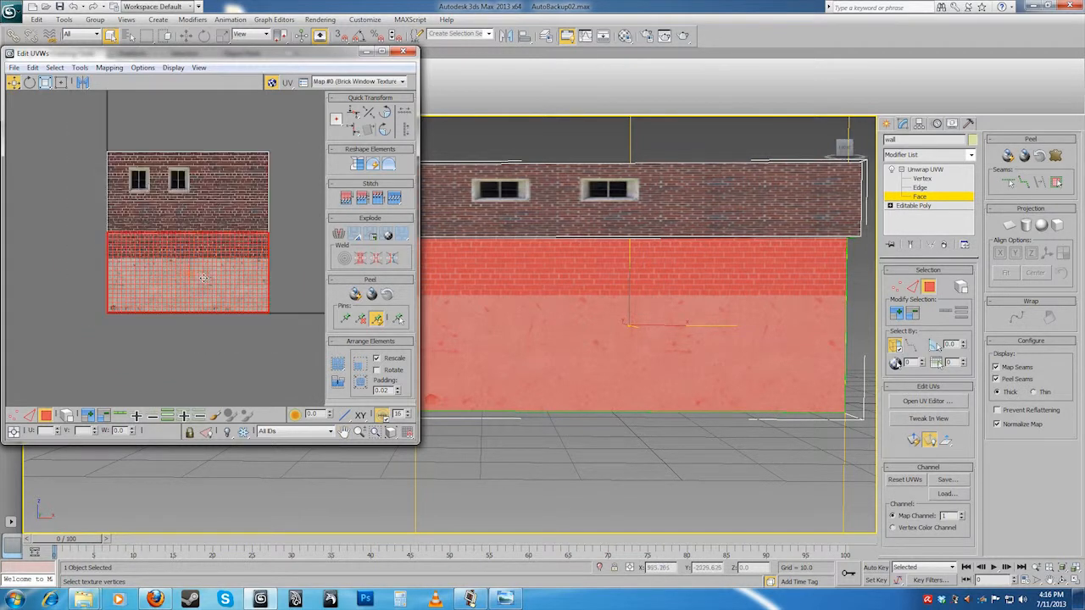
# - Try moving the lower front face's UVs below the texture and select the attached overhang underside to see how it stretches
pyautogui.moveTo(190, 272); pyautogui.dragTo(223, 368)
pyautogui.moveTo(223, 368); pyautogui.dragTo(169, 264, button='middle')
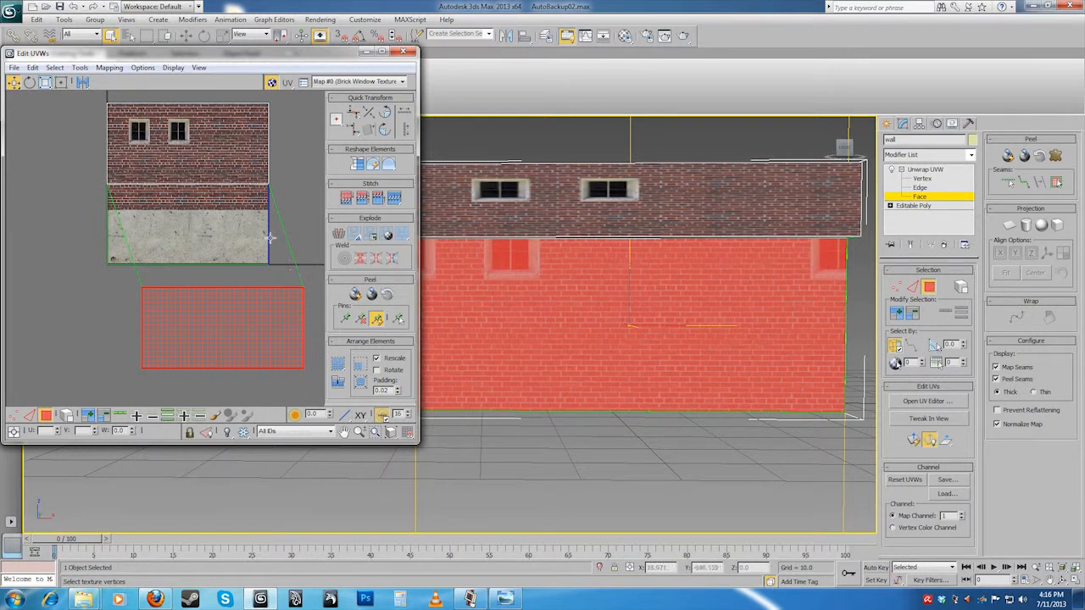
pyautogui.moveTo(295, 266); pyautogui.dragTo(246, 271, button='middle')
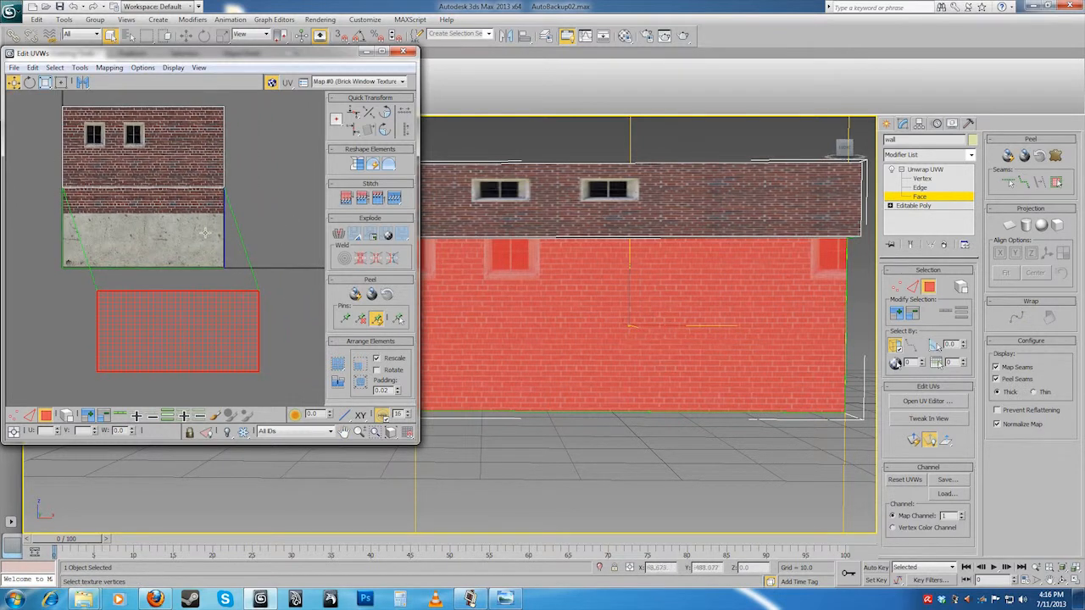
pyautogui.click(165, 256)
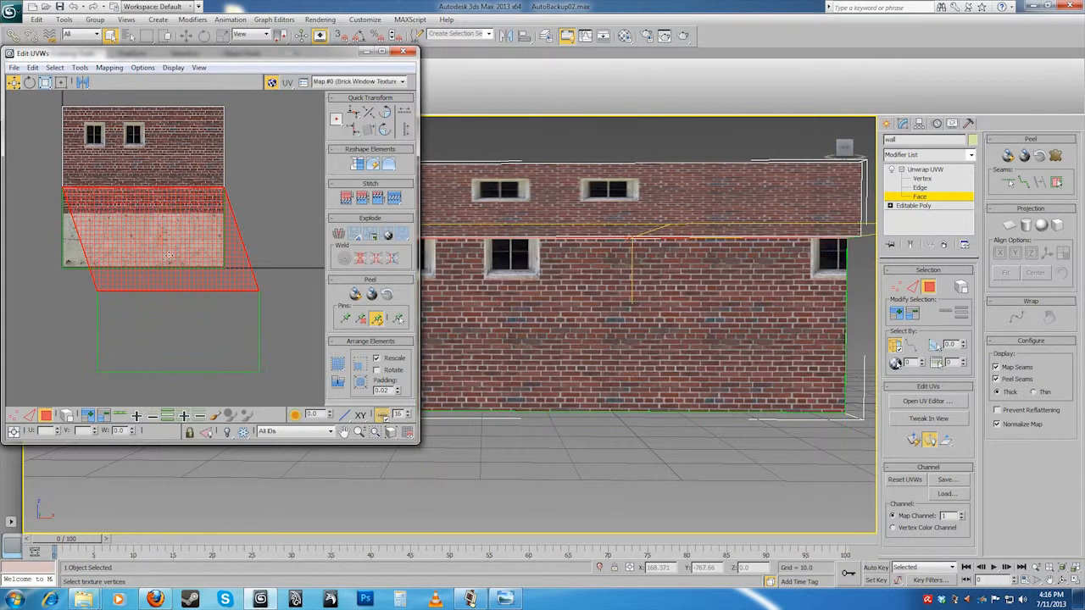
pyautogui.keyDown('alt'); pyautogui.moveTo(597, 289); pyautogui.dragTo(574, 203, button='middle'); pyautogui.keyUp('alt')
pyautogui.click(580, 254)
pyautogui.click(557, 213)
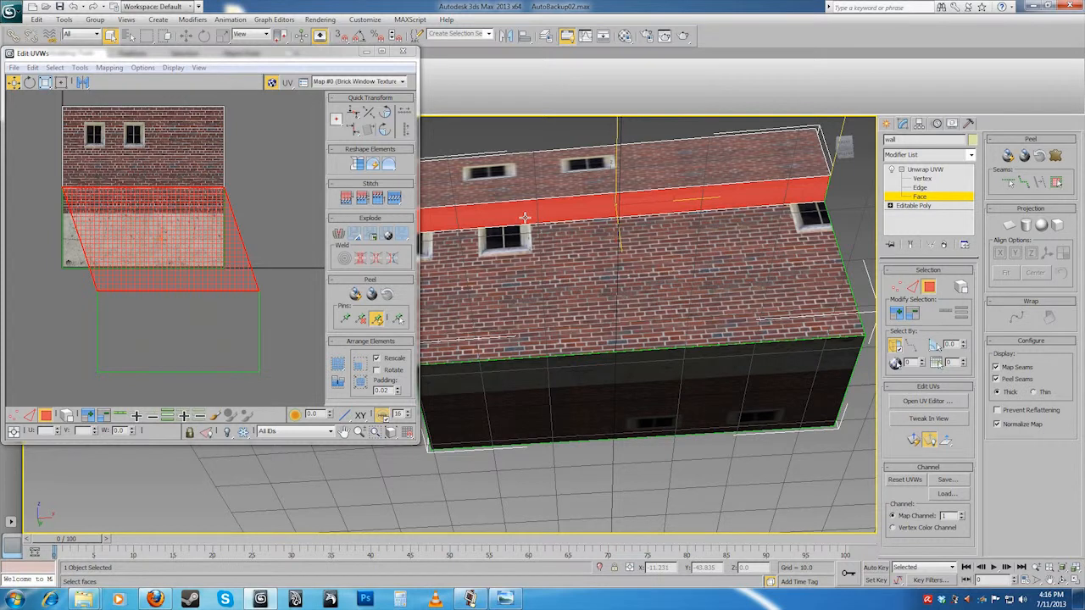
# - Undo the selection changes and the move of the lower front face's UVs
pyautogui.hotkey('ctrl', 'z')
pyautogui.hotkey('ctrl', 'z')
pyautogui.hotkey('ctrl', 'z')
pyautogui.hotkey('ctrl', 'z')
pyautogui.hotkey('ctrl', 'z')
# - Select the lower front face on the model and break its UVs apart from the neighbouring faces
pyautogui.keyDown('alt'); pyautogui.moveTo(567, 303); pyautogui.dragTo(583, 348, button='middle'); pyautogui.keyUp('alt')
pyautogui.click(654, 441)
pyautogui.click(621, 339)
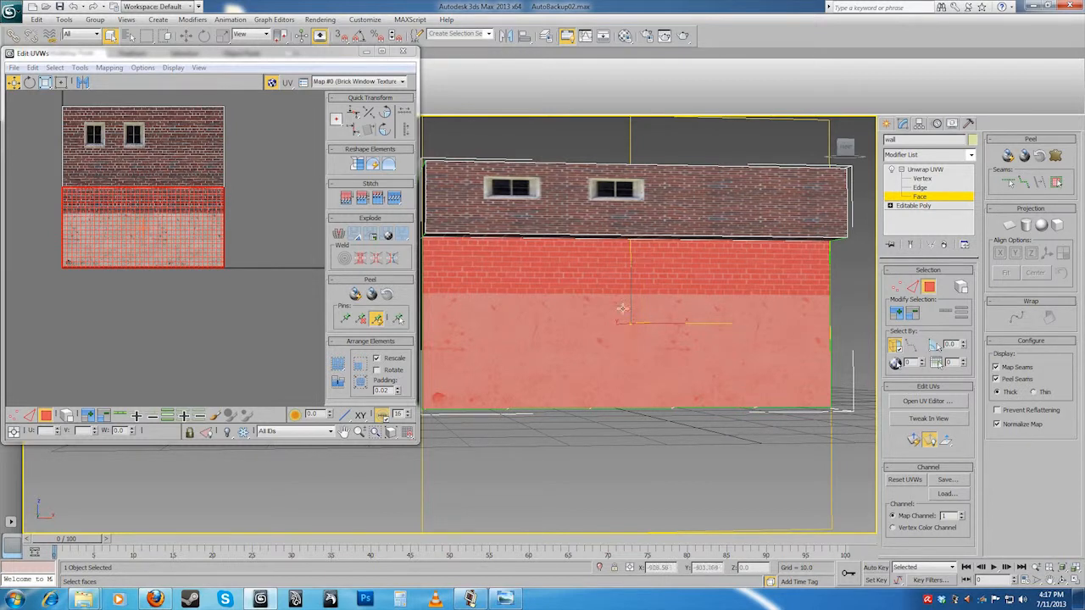
pyautogui.moveTo(159, 219)
pyautogui.mouseDown(button='middle')
pyautogui.moveTo(157, 236)
pyautogui.moveTo(164, 223)
pyautogui.mouseUp(button='middle')
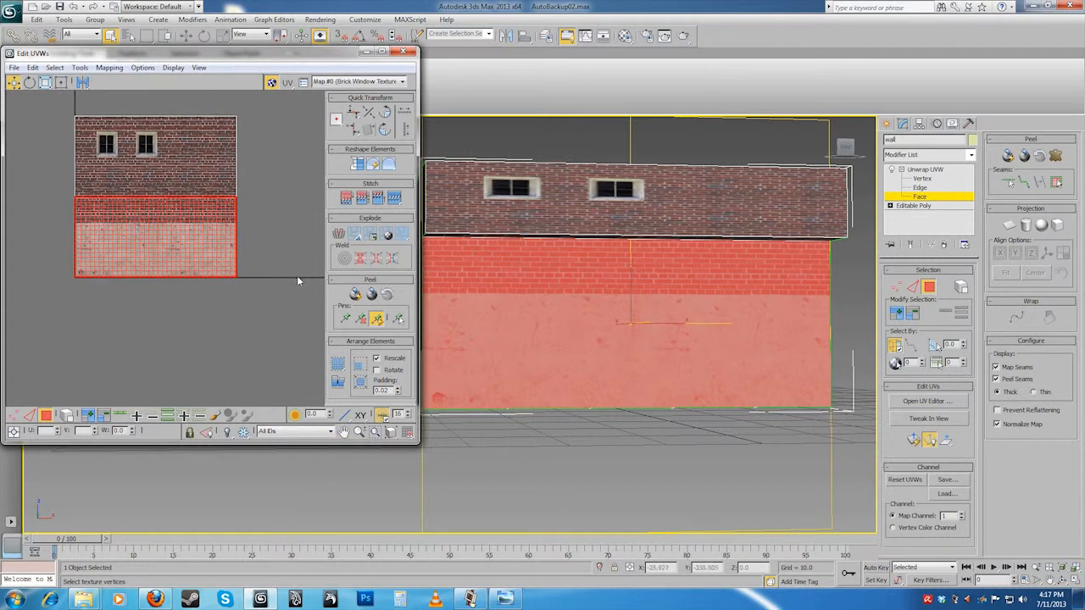
pyautogui.rightClick(191, 238)
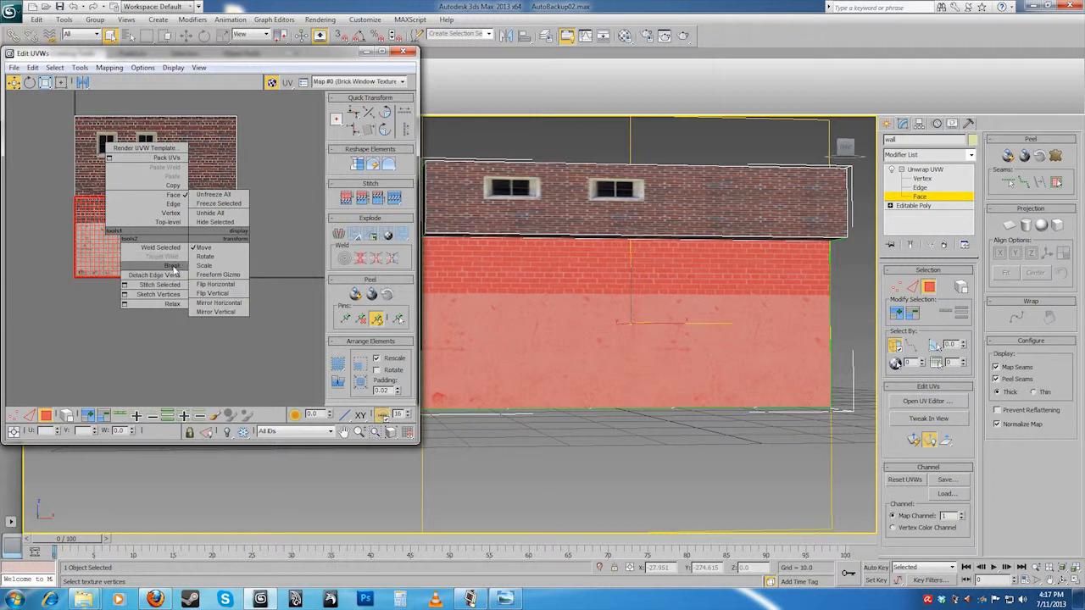
pyautogui.click(172, 266)
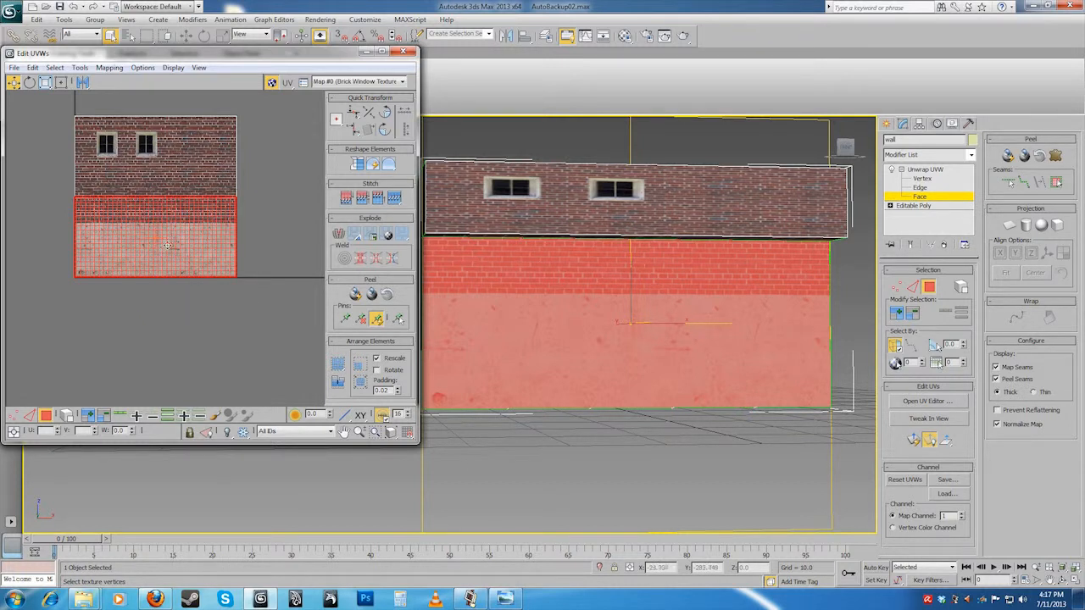
pyautogui.rightClick(175, 240)
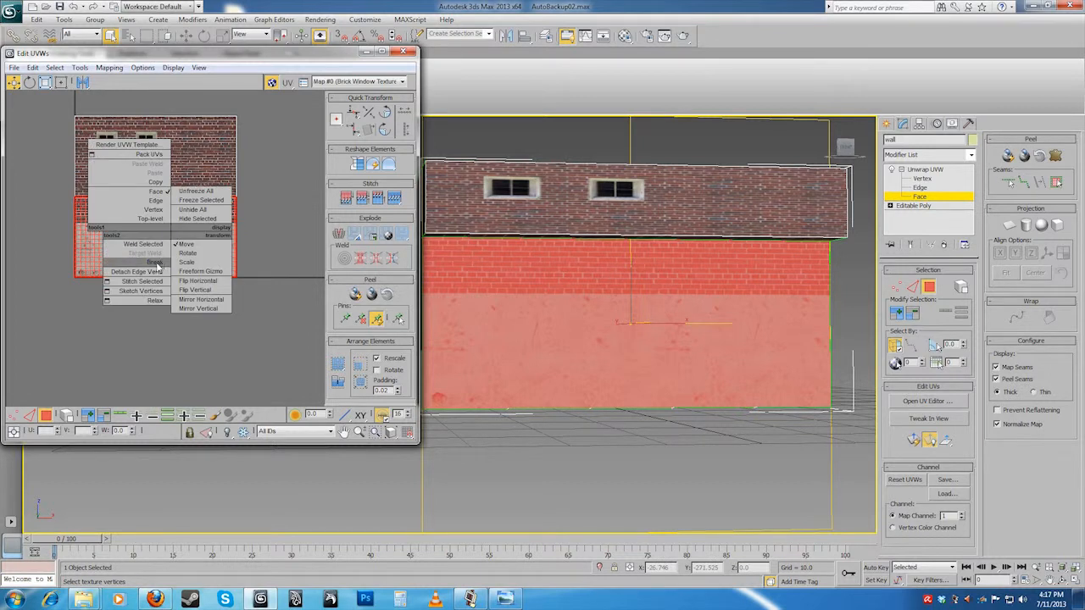
pyautogui.click(157, 264)
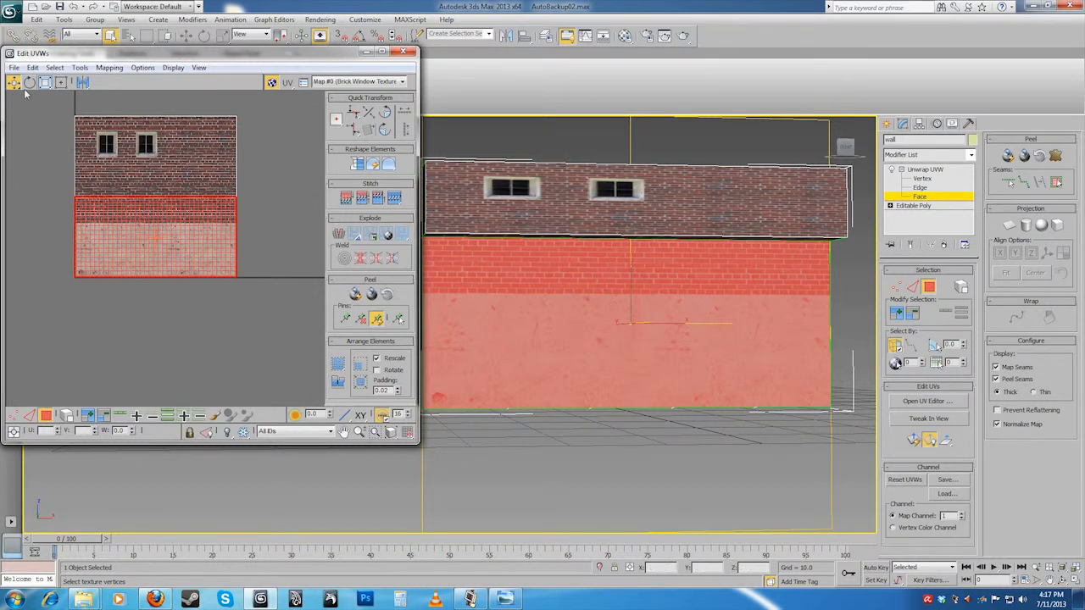
# - Move the detached lower front face's UVs to the empty area below the texture
pyautogui.moveTo(174, 229); pyautogui.dragTo(217, 343)
pyautogui.moveTo(225, 299); pyautogui.dragTo(211, 233, button='middle')
pyautogui.moveTo(203, 275)
pyautogui.mouseDown()
pyautogui.moveTo(211, 300)
pyautogui.moveTo(195, 280)
pyautogui.mouseUp()
pyautogui.moveTo(197, 251); pyautogui.dragTo(212, 261, button='middle')
pyautogui.moveTo(217, 278)
pyautogui.mouseDown()
pyautogui.moveTo(200, 258)
pyautogui.moveTo(209, 271)
pyautogui.moveTo(212, 256)
pyautogui.moveTo(204, 280)
pyautogui.mouseUp()
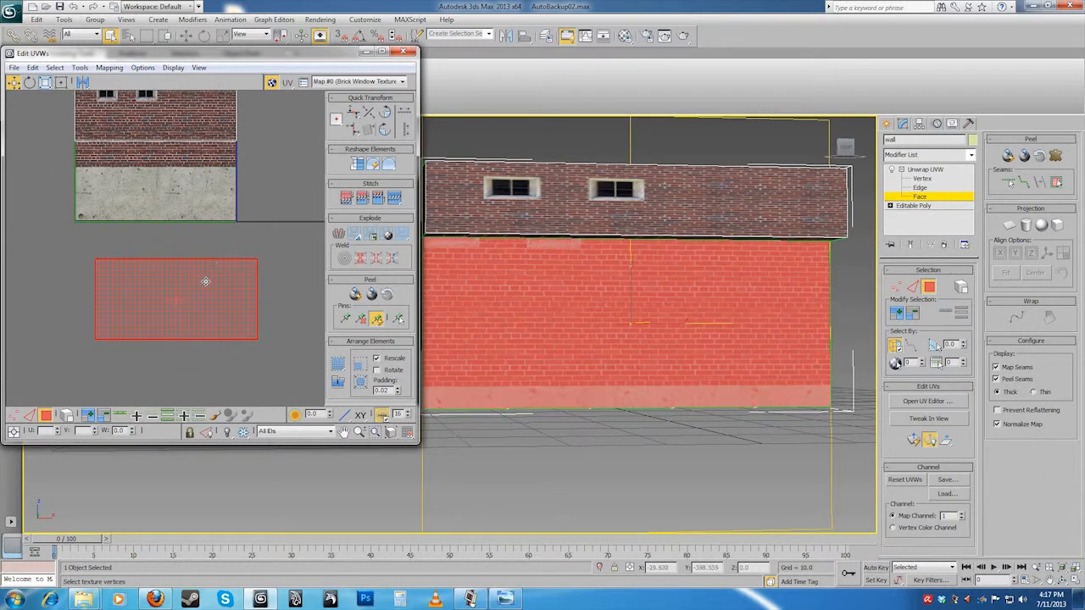
pyautogui.keyDown('alt'); pyautogui.moveTo(559, 322); pyautogui.dragTo(450, 296, button='middle'); pyautogui.keyUp('alt')
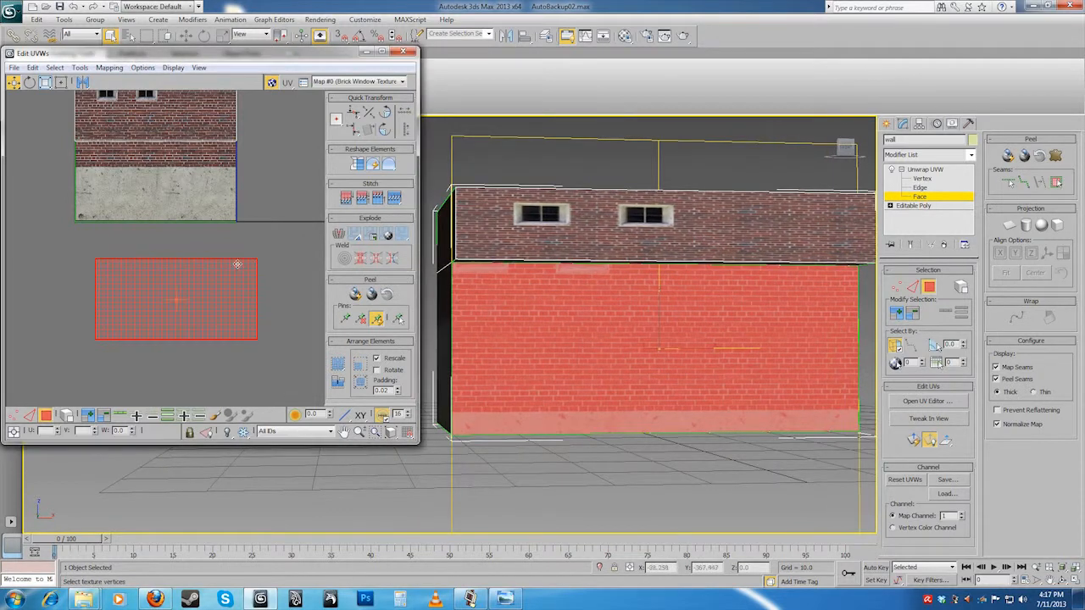
pyautogui.moveTo(241, 246); pyautogui.dragTo(243, 308, button='middle')
# - Select the upper front face, break its UVs from the layout, and move them above the texture
pyautogui.click(557, 223)
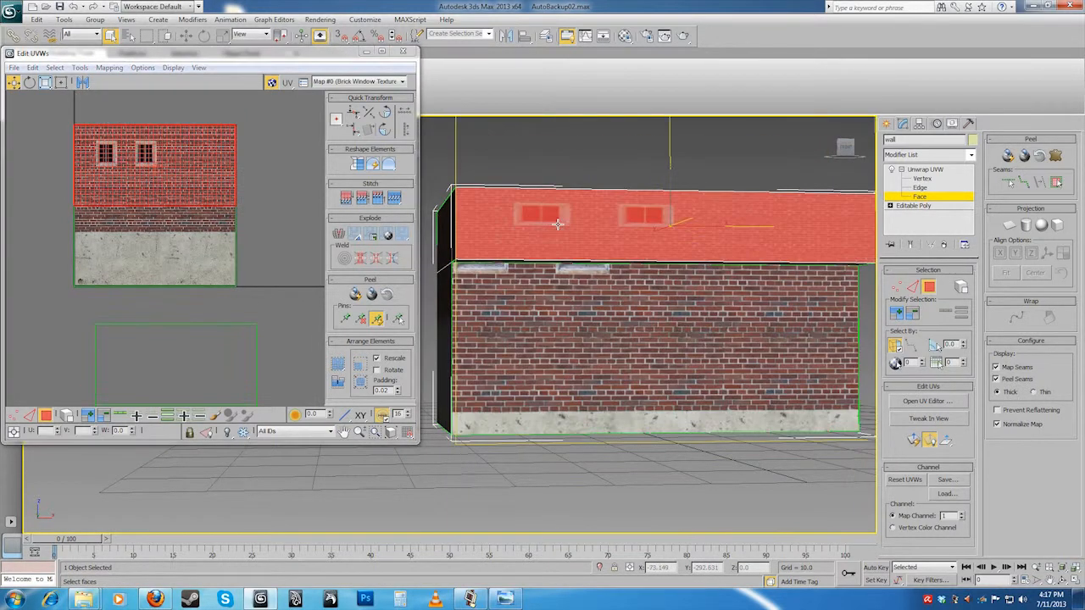
pyautogui.rightClick(162, 183)
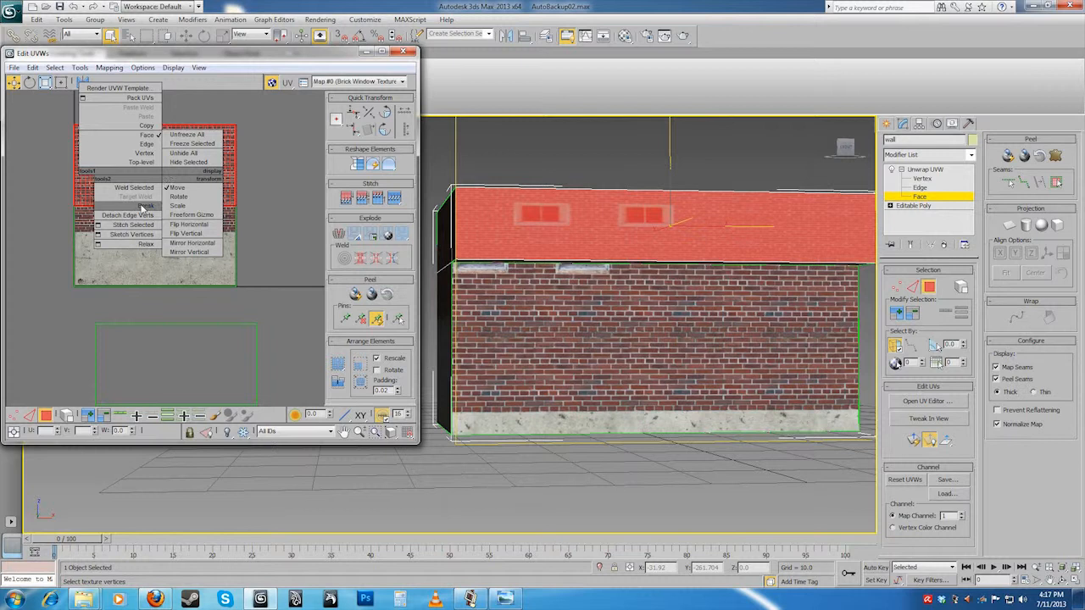
pyautogui.click(140, 208)
pyautogui.scroll(-2, 165, 188)
pyautogui.moveTo(169, 181); pyautogui.dragTo(205, 118)
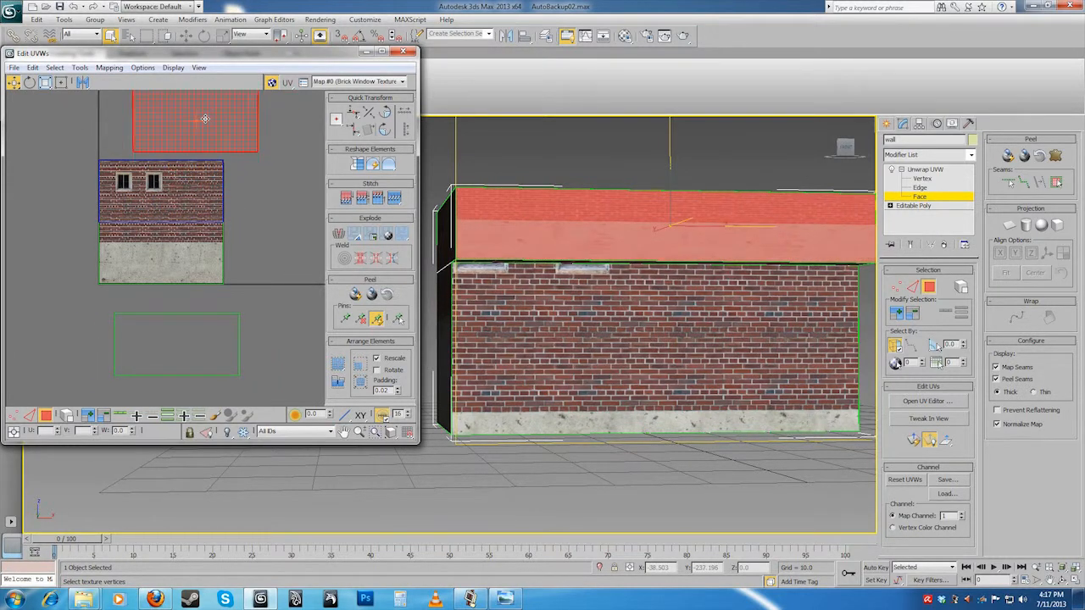
# - Select the underside face of the overhang and break its thin UV strip apart from the layout
pyautogui.keyDown('alt'); pyautogui.moveTo(573, 346); pyautogui.dragTo(606, 262, button='middle'); pyautogui.keyUp('alt')
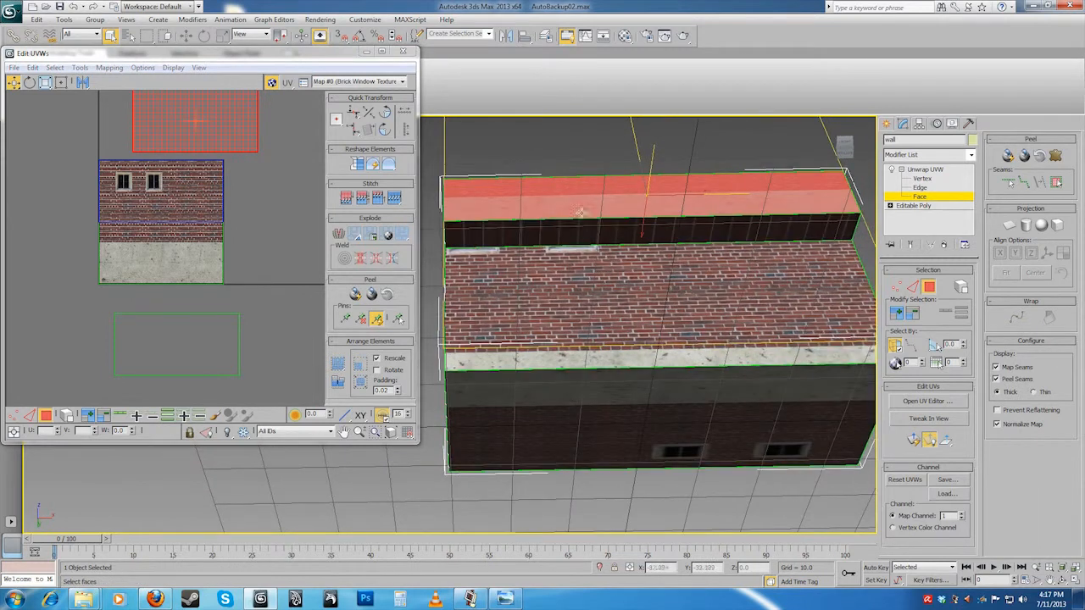
pyautogui.click(581, 231)
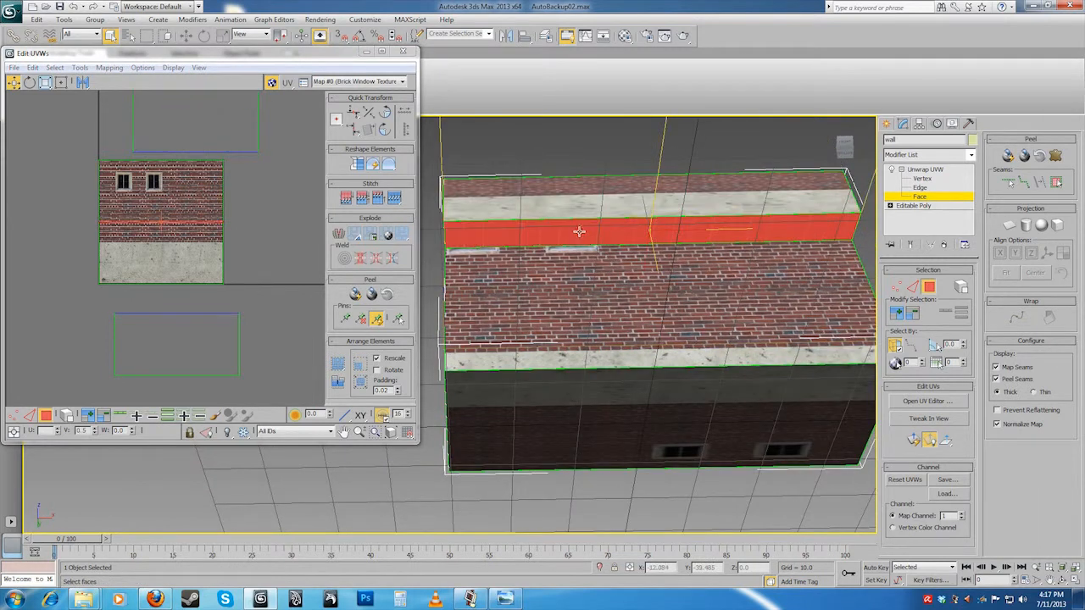
pyautogui.rightClick(178, 222)
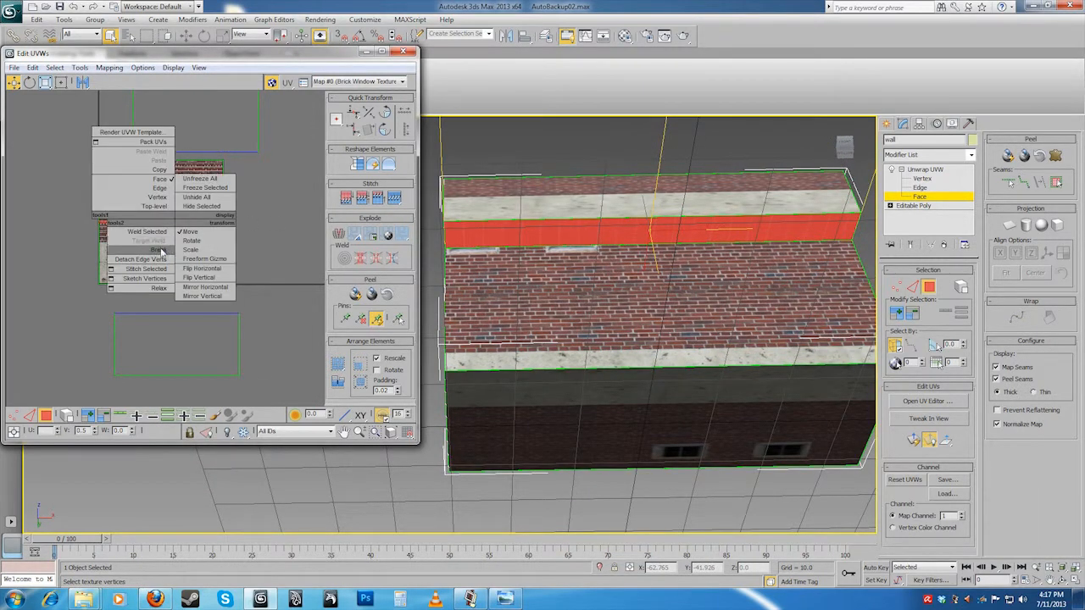
pyautogui.click(181, 241)
pyautogui.scroll(3, 180, 241)
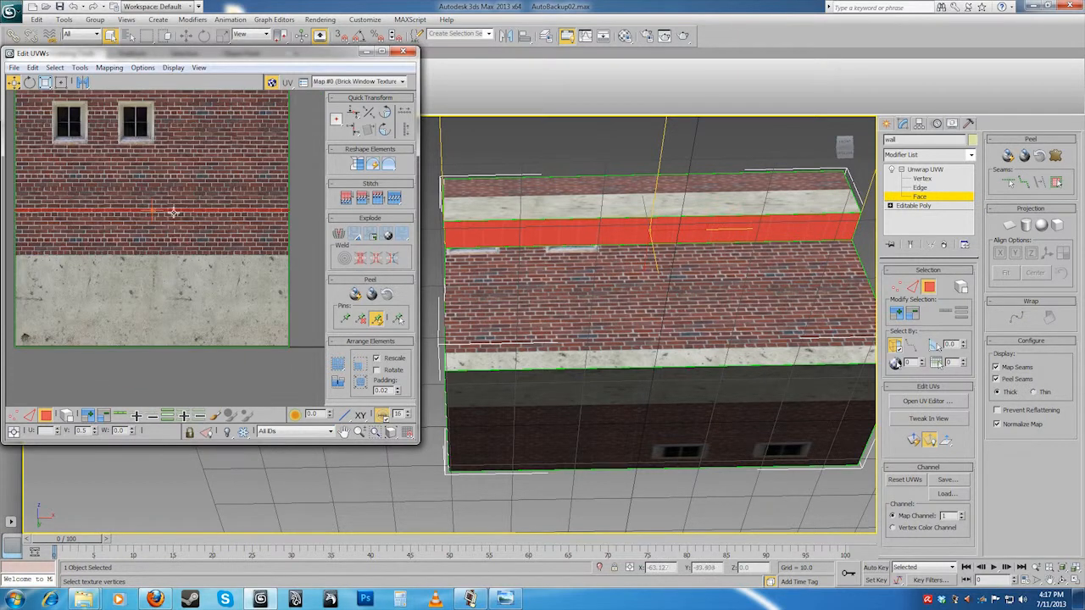
pyautogui.scroll(-2, 179, 216)
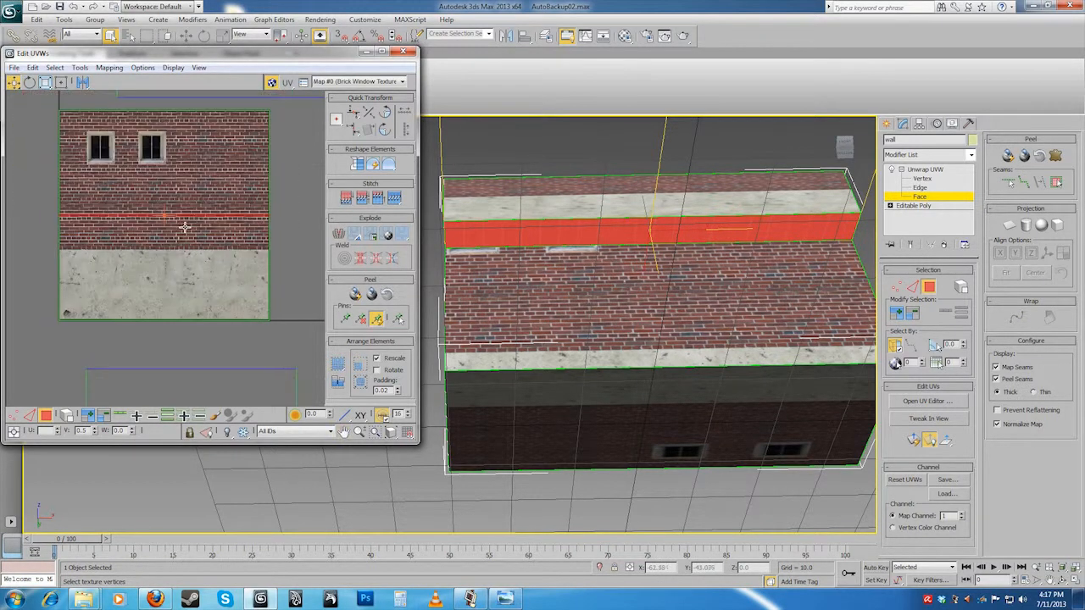
pyautogui.scroll(3, 207, 239)
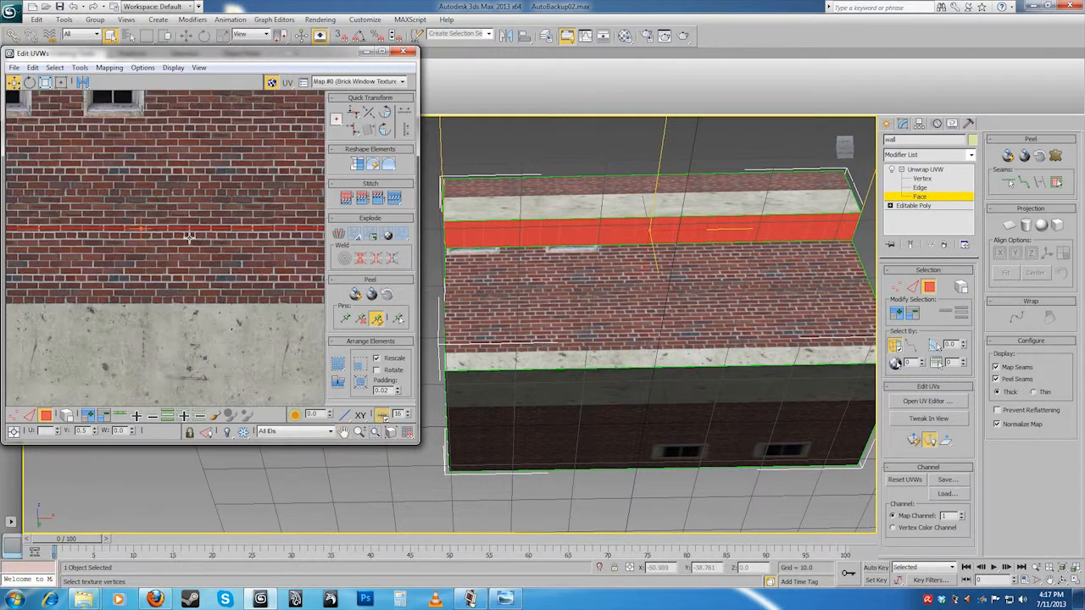
# - Try to shorten the underside's thin UV strip from its left end in Freeform mode
pyautogui.keyDown('alt'); pyautogui.moveTo(609, 292); pyautogui.dragTo(549, 331, button='middle'); pyautogui.keyUp('alt')
pyautogui.scroll(-2, 251, 293)
pyautogui.moveTo(249, 288); pyautogui.dragTo(235, 256, button='middle')
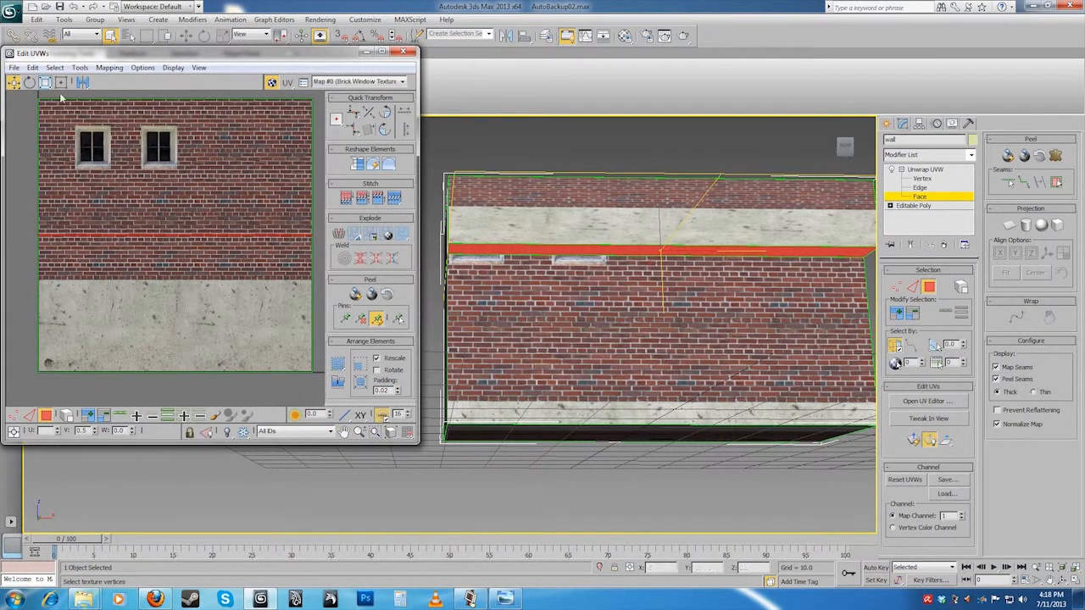
pyautogui.click(61, 82)
pyautogui.moveTo(37, 226); pyautogui.dragTo(58, 201)
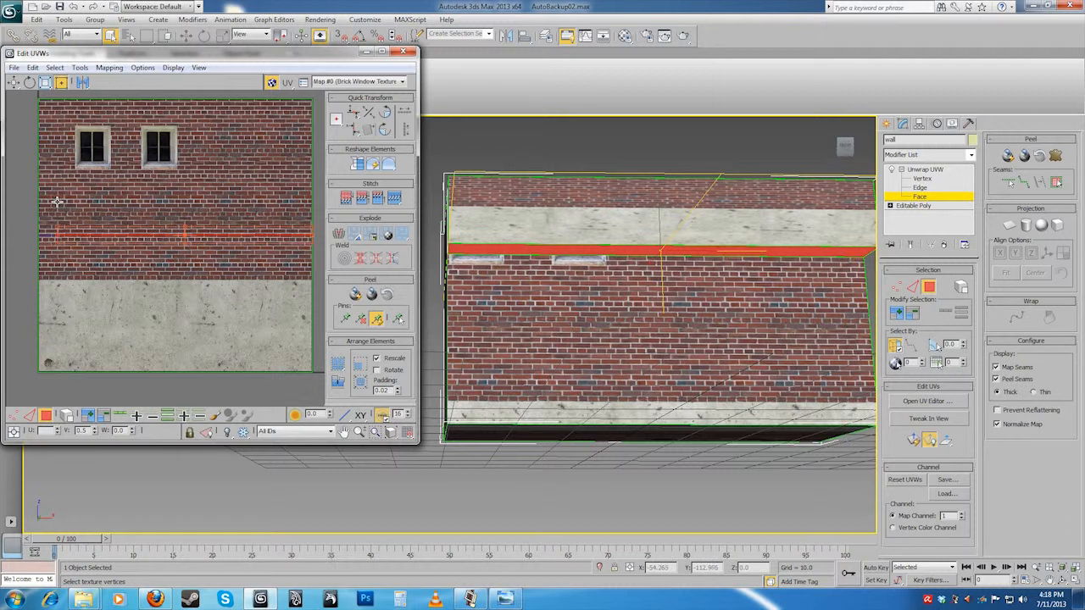
pyautogui.click(14, 85)
# - Examine the overhang's underside face on the model up close and compare it with its thin UV strip
pyautogui.keyDown('alt'); pyautogui.moveTo(540, 281); pyautogui.dragTo(529, 328, button='middle'); pyautogui.keyUp('alt')
pyautogui.scroll(3, 529, 328)
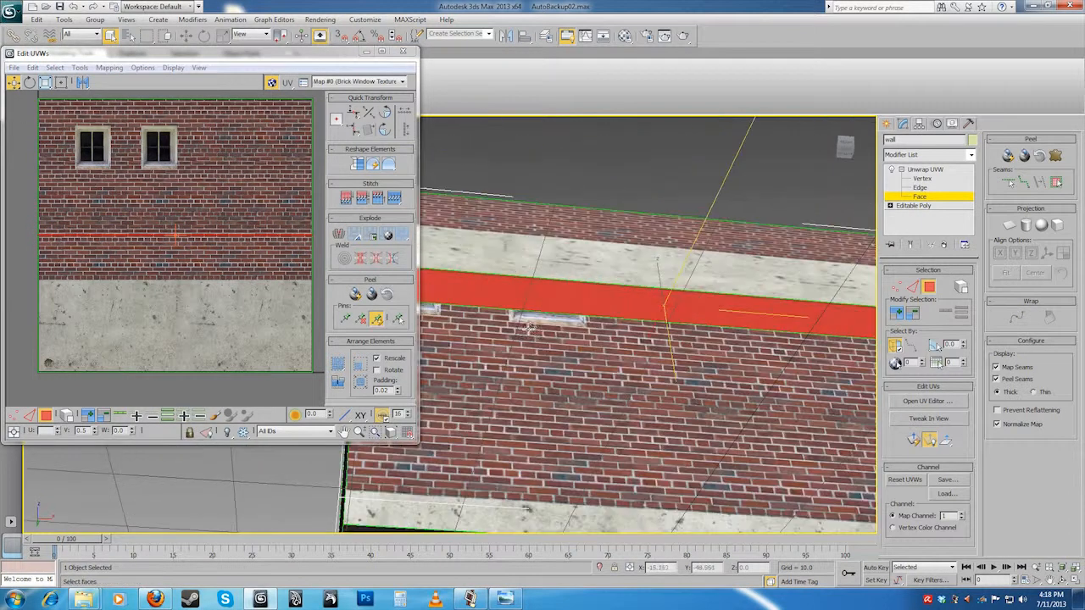
pyautogui.scroll(2, 529, 328)
pyautogui.keyDown('alt'); pyautogui.moveTo(624, 221); pyautogui.dragTo(610, 267, button='middle'); pyautogui.keyUp('alt')
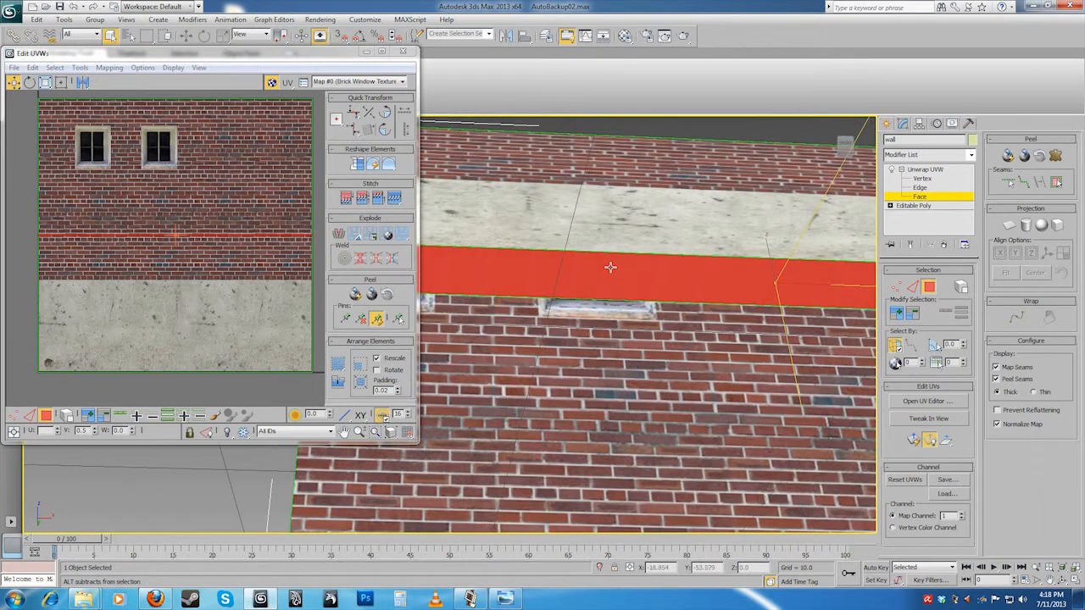
pyautogui.click(644, 125)
pyautogui.click(613, 273)
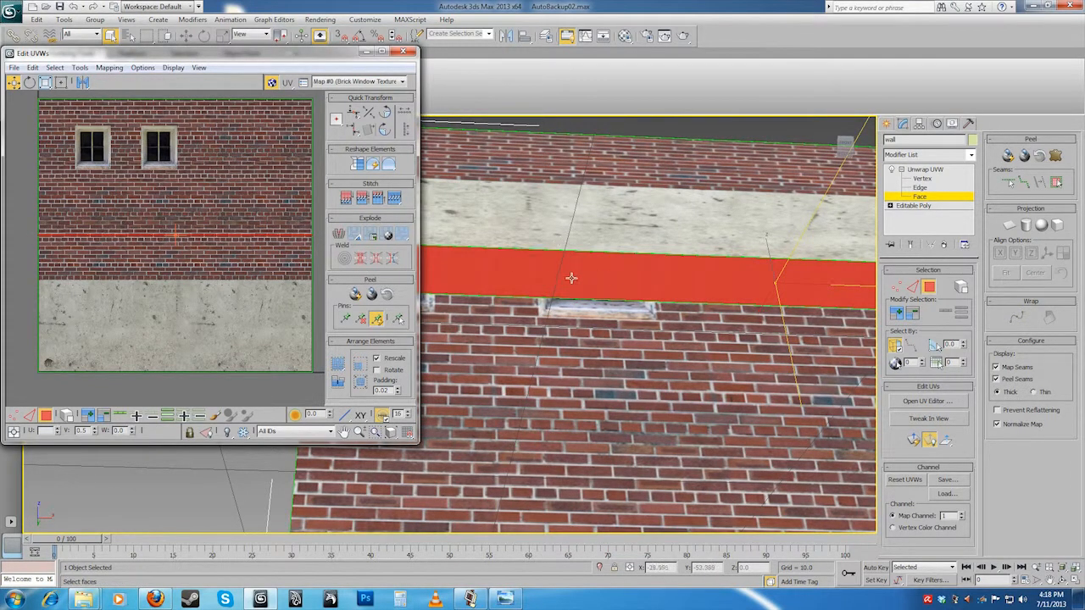
pyautogui.keyDown('alt'); pyautogui.moveTo(689, 319); pyautogui.dragTo(665, 292, button='middle'); pyautogui.keyUp('alt')
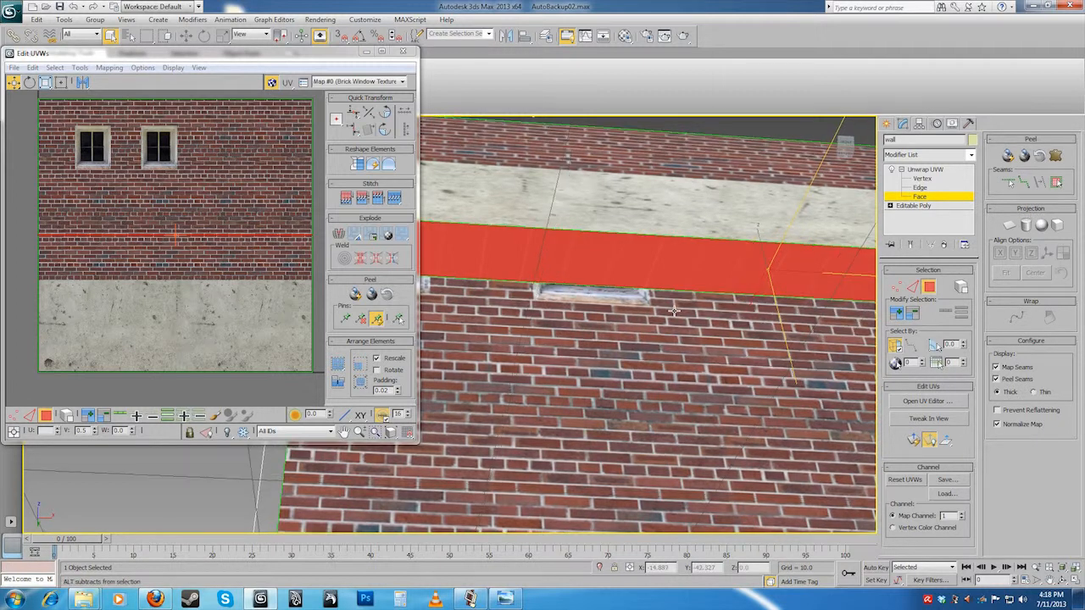
pyautogui.scroll(-3, 675, 310)
pyautogui.keyDown('alt'); pyautogui.moveTo(675, 311); pyautogui.dragTo(648, 308, button='middle'); pyautogui.keyUp('alt')
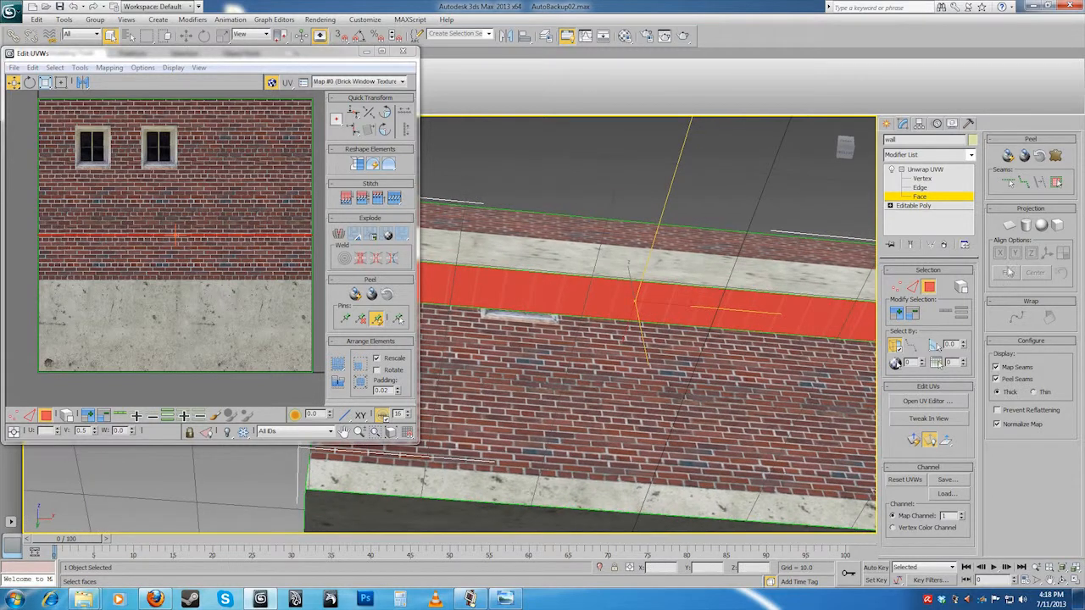
# - Apply a planar map projection to the overhang's underside face and close the projection mode
pyautogui.click(693, 224)
pyautogui.click(642, 294)
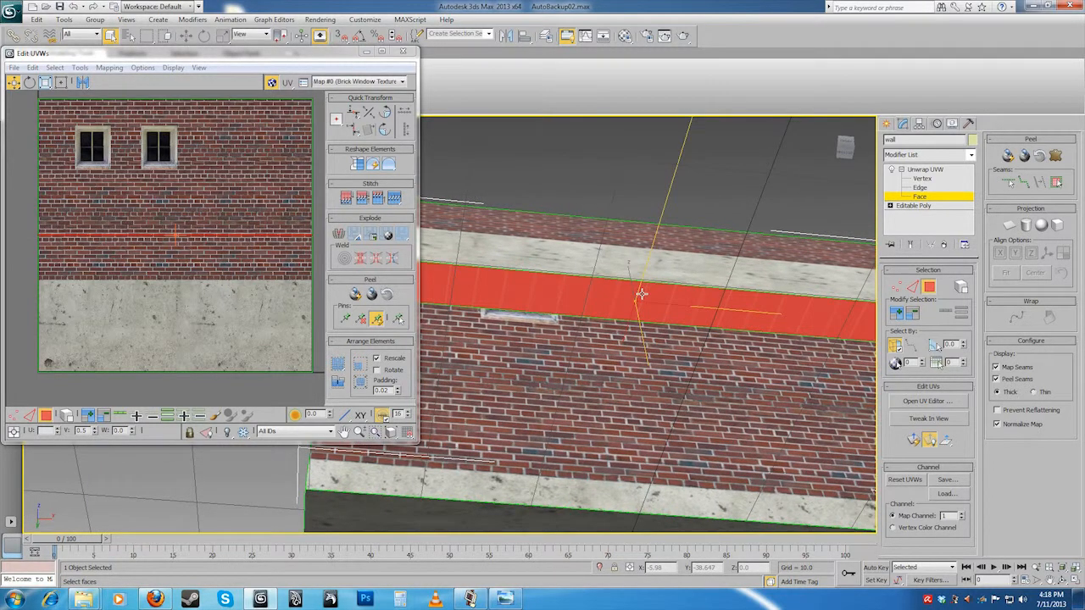
pyautogui.click(1009, 226)
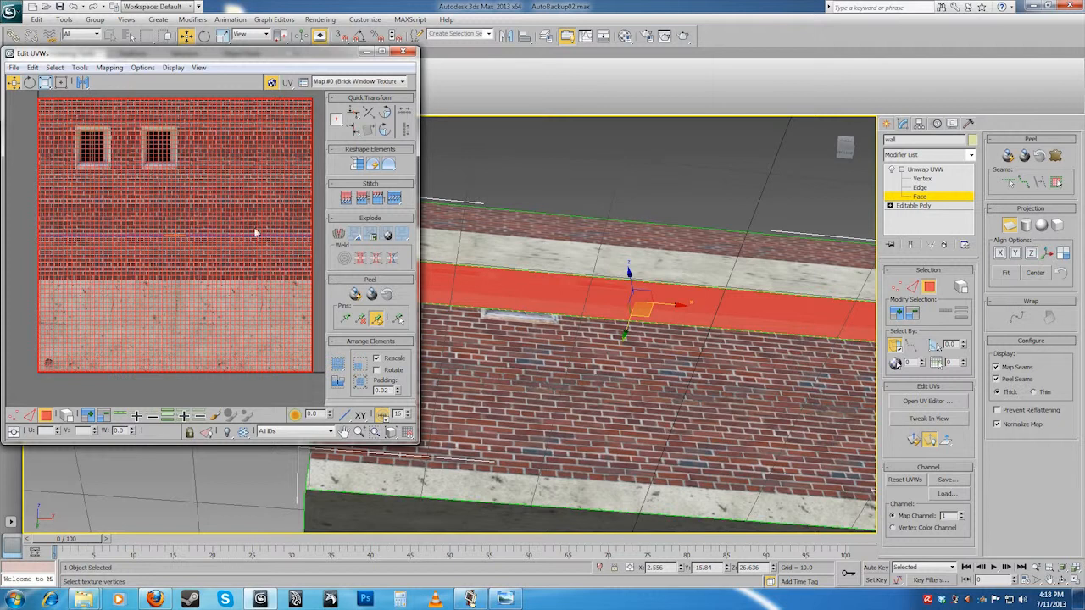
pyautogui.scroll(-3, 689, 351)
pyautogui.keyDown('alt'); pyautogui.moveTo(690, 351); pyautogui.dragTo(666, 373, button='middle'); pyautogui.keyUp('alt')
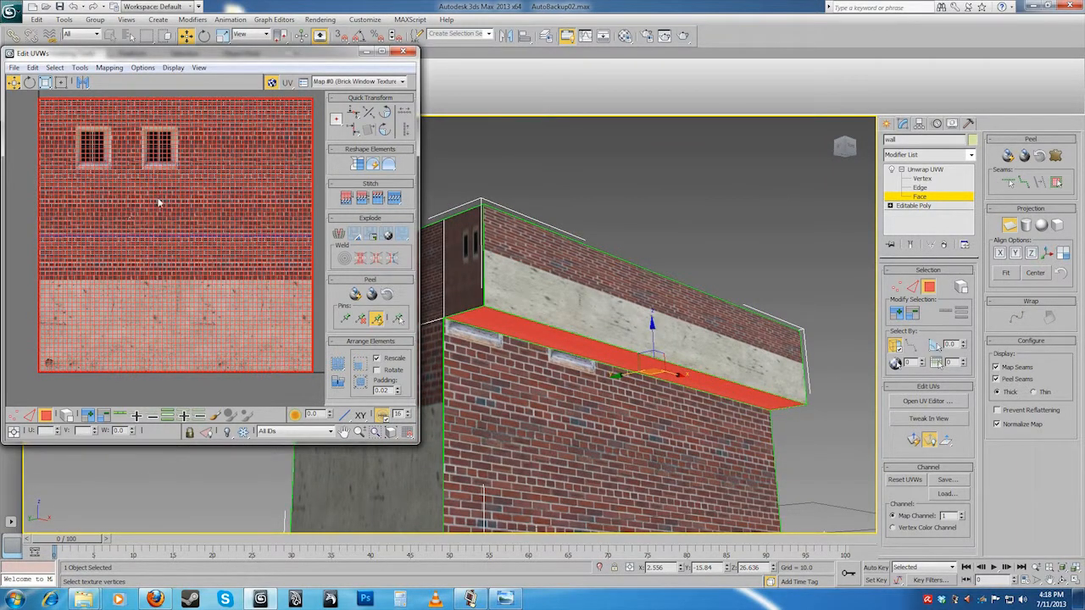
pyautogui.click(1009, 225)
# - Move the underside face's projected UVs off the texture to the empty area on its right
pyautogui.keyDown('alt'); pyautogui.moveTo(589, 389); pyautogui.dragTo(653, 357, button='middle'); pyautogui.keyUp('alt')
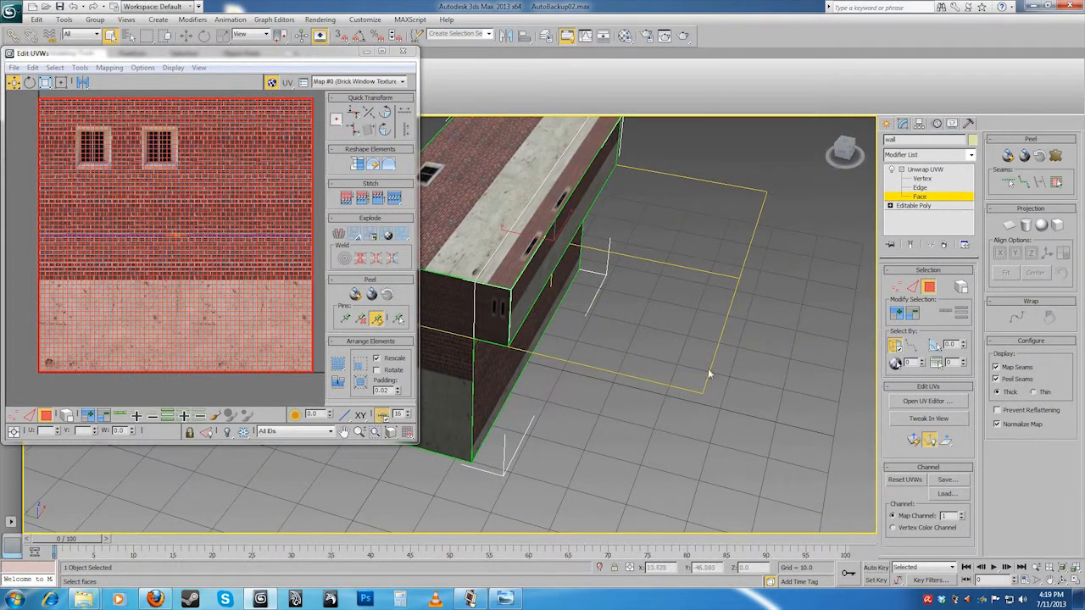
pyautogui.keyDown('alt'); pyautogui.moveTo(690, 328); pyautogui.dragTo(642, 332, button='middle'); pyautogui.keyUp('alt')
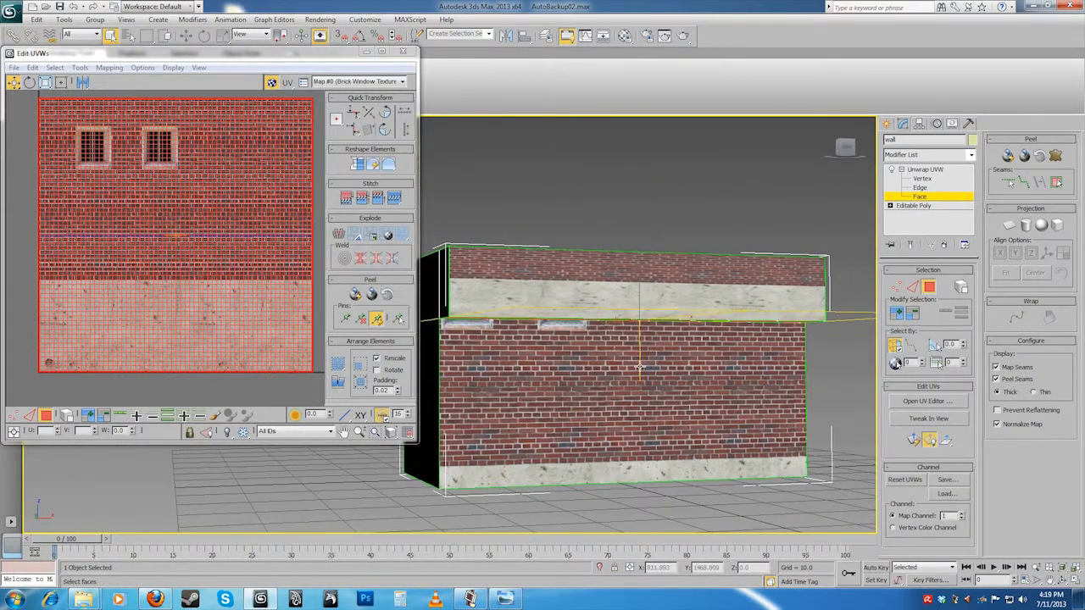
pyautogui.scroll(-4, 198, 218)
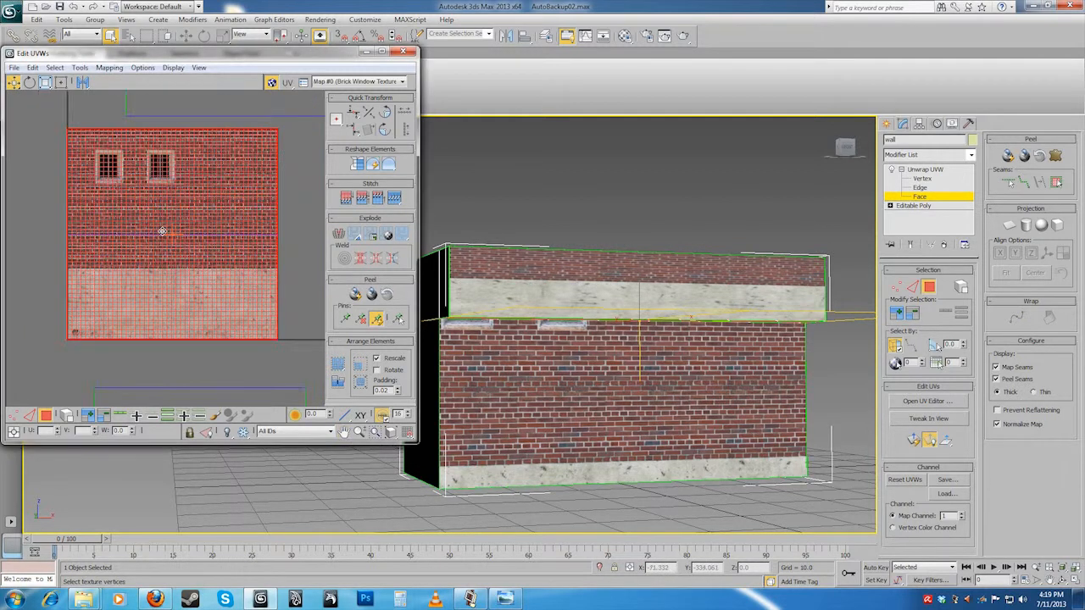
pyautogui.moveTo(217, 237); pyautogui.dragTo(286, 286)
pyautogui.scroll(-2, 285, 285)
pyautogui.moveTo(278, 280); pyautogui.dragTo(192, 232, button='middle')
pyautogui.moveTo(181, 222); pyautogui.dragTo(275, 197)
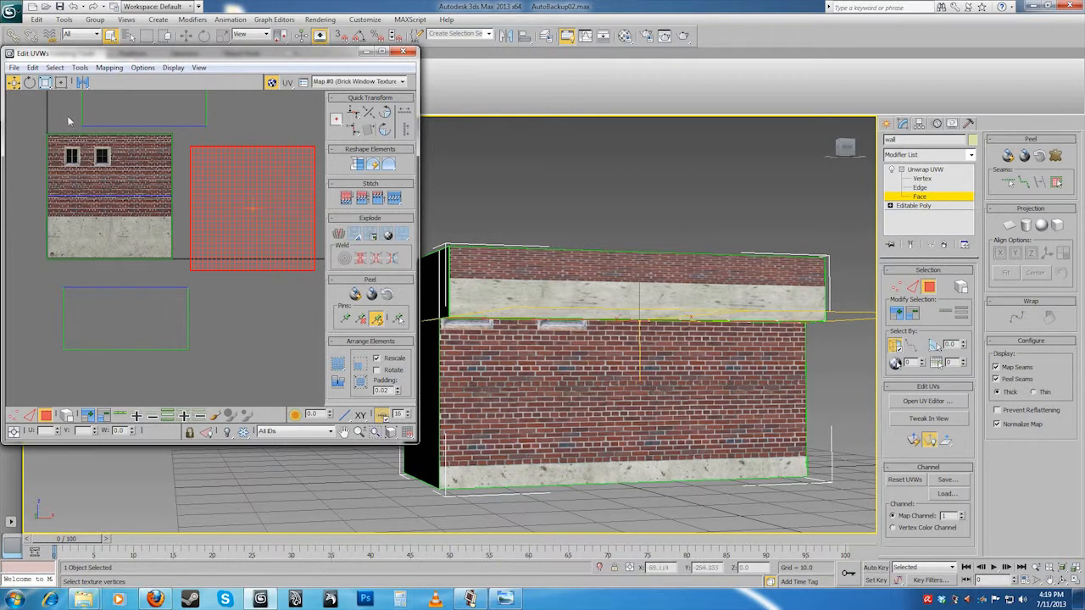
# - Switch to Freeform mode and select the overhang's front, its underside and the lower front wall in turn to compare each with its UV shell
pyautogui.click(60, 81)
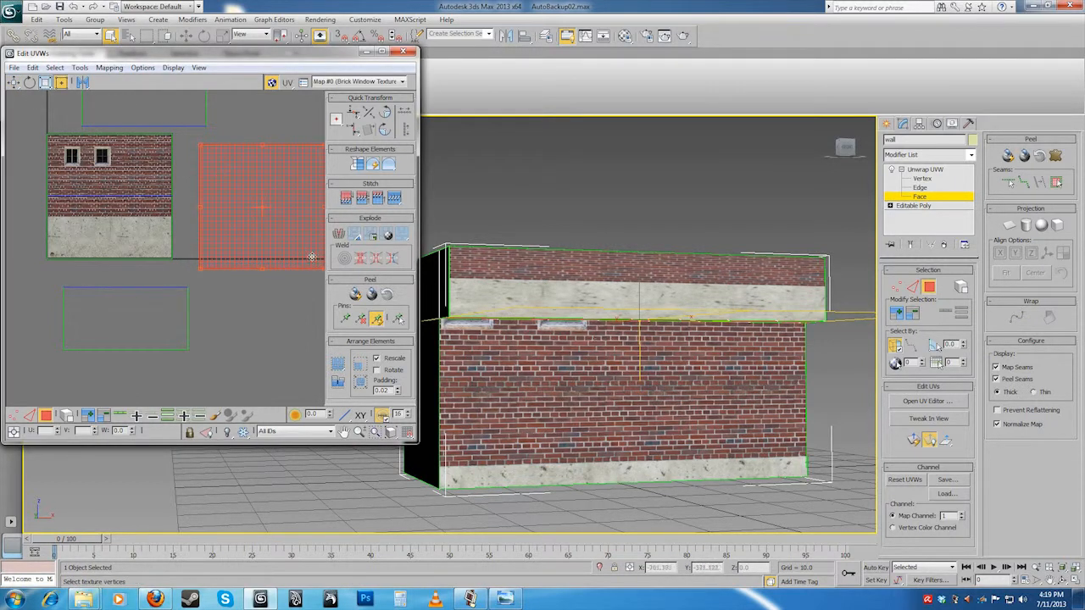
pyautogui.moveTo(287, 253); pyautogui.dragTo(245, 269, button='middle')
pyautogui.keyDown('alt'); pyautogui.moveTo(584, 293); pyautogui.dragTo(614, 303, button='middle'); pyautogui.keyUp('alt')
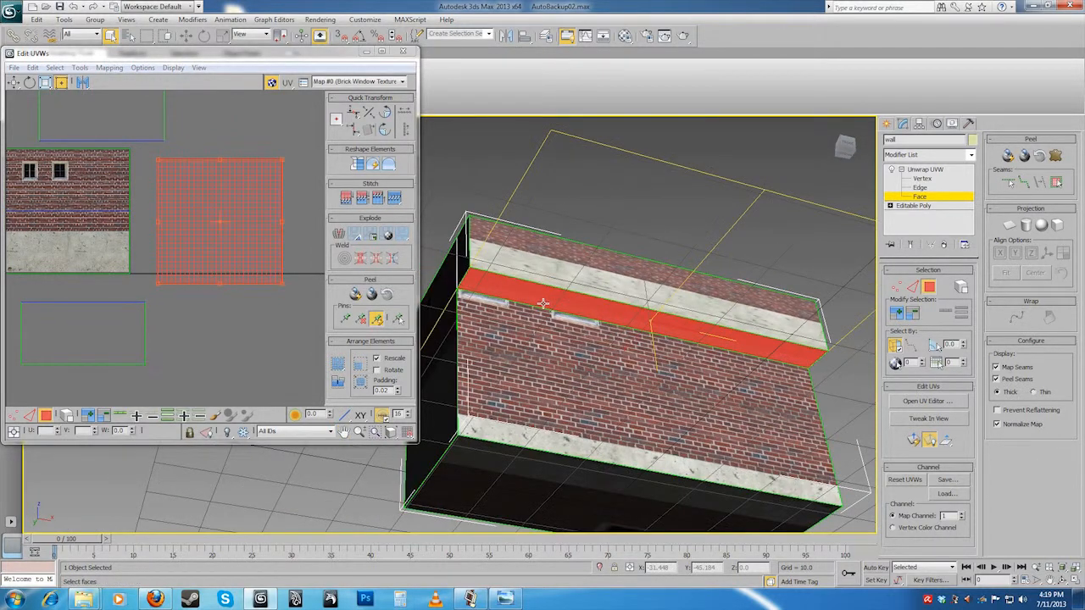
pyautogui.click(603, 269)
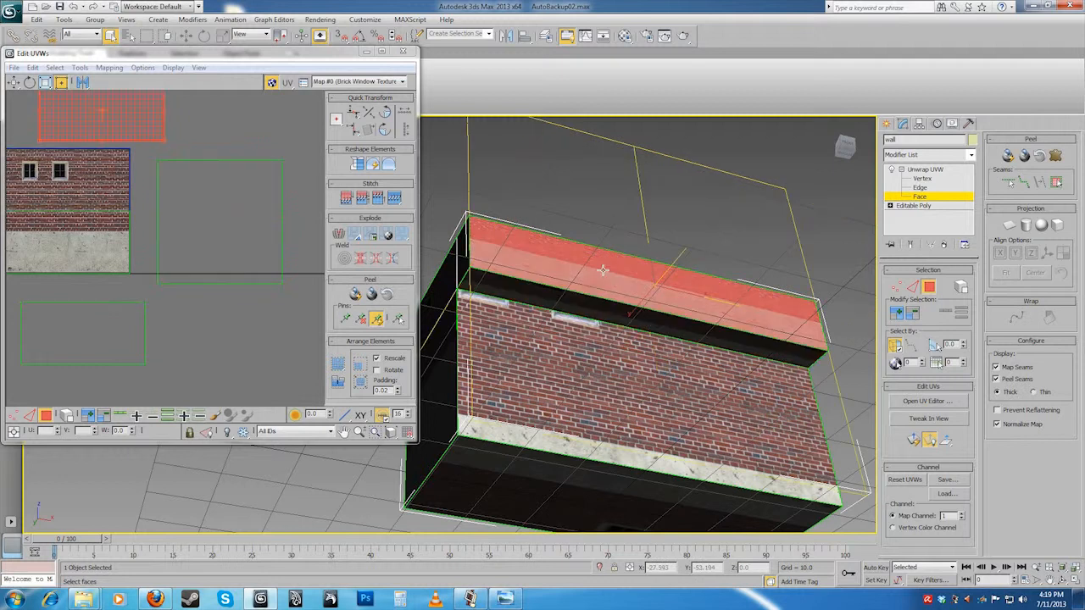
pyautogui.click(225, 251)
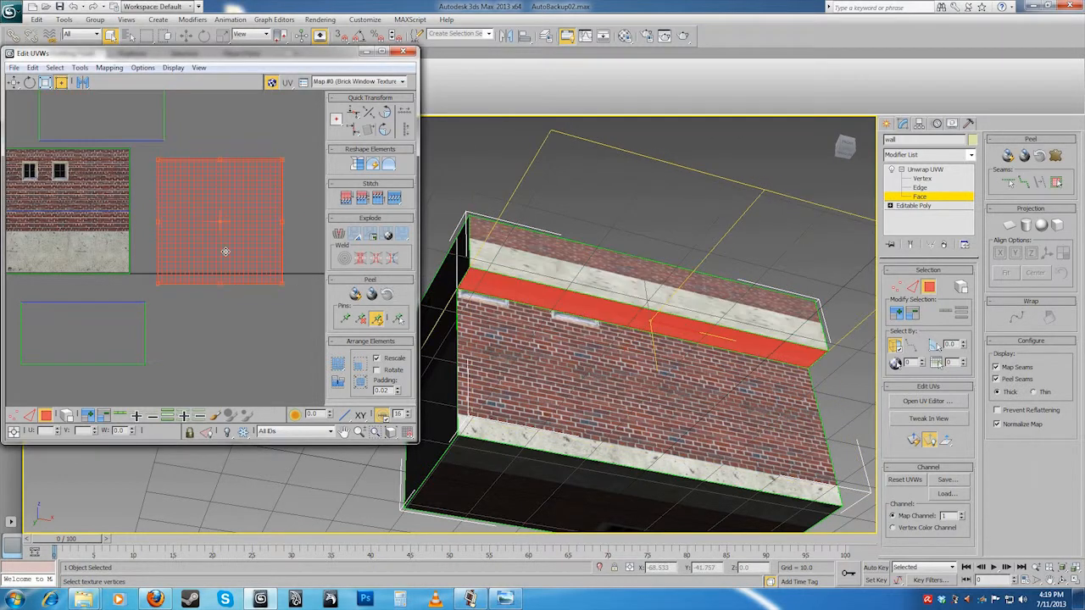
pyautogui.click(90, 303)
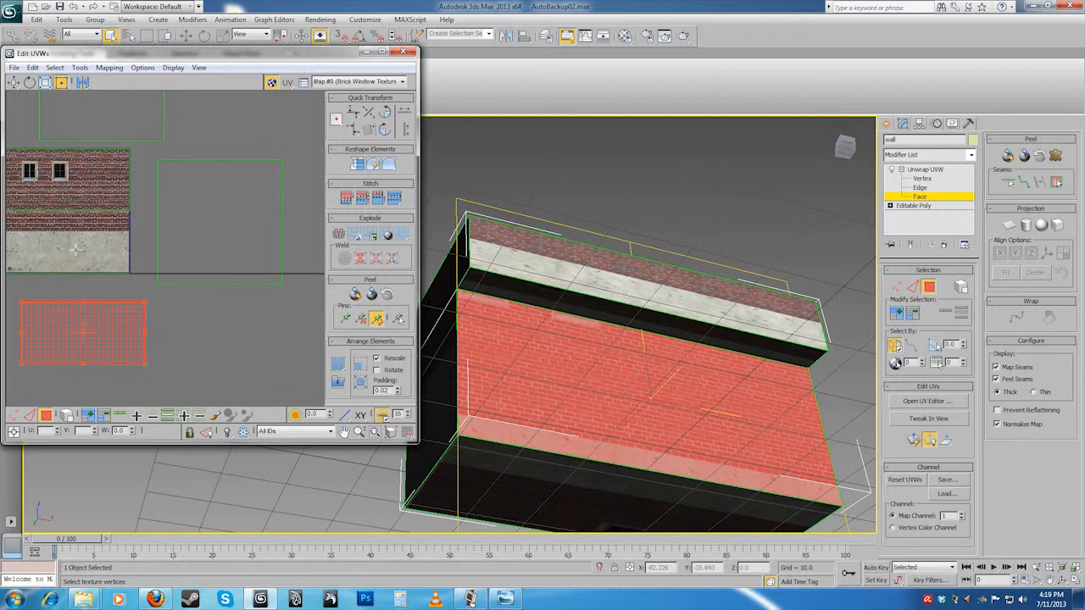
pyautogui.moveTo(102, 226); pyautogui.dragTo(178, 233, button='middle')
# - Select the building's end and roof faces, as well as the separated UV shells, in turn to check which faces and shells correspond
pyautogui.keyDown('alt'); pyautogui.moveTo(532, 303); pyautogui.dragTo(599, 363, button='middle'); pyautogui.keyUp('alt')
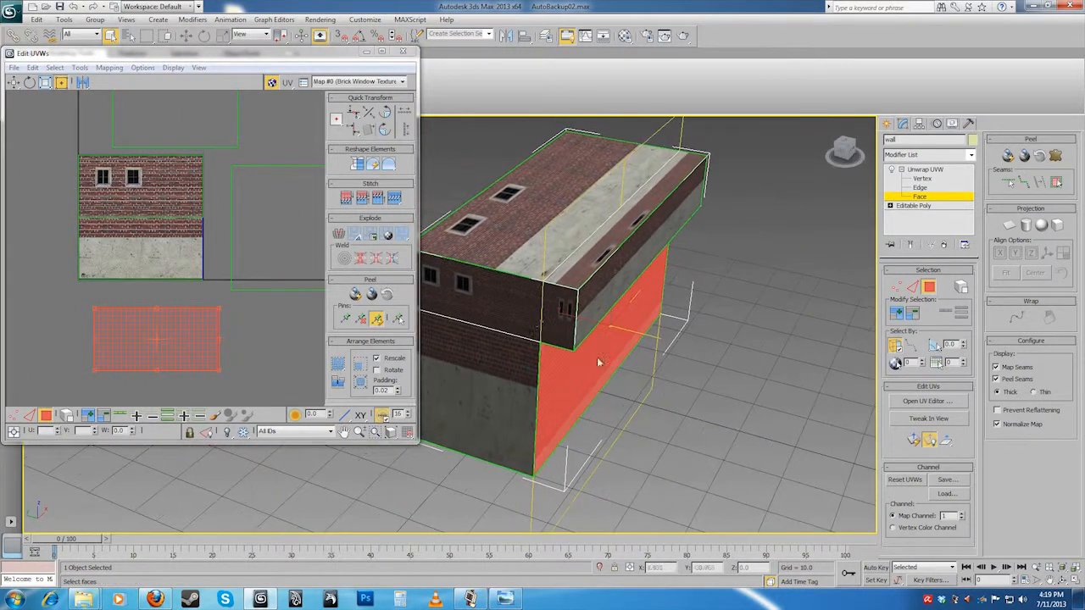
pyautogui.click(512, 299)
pyautogui.click(512, 362)
pyautogui.click(507, 256)
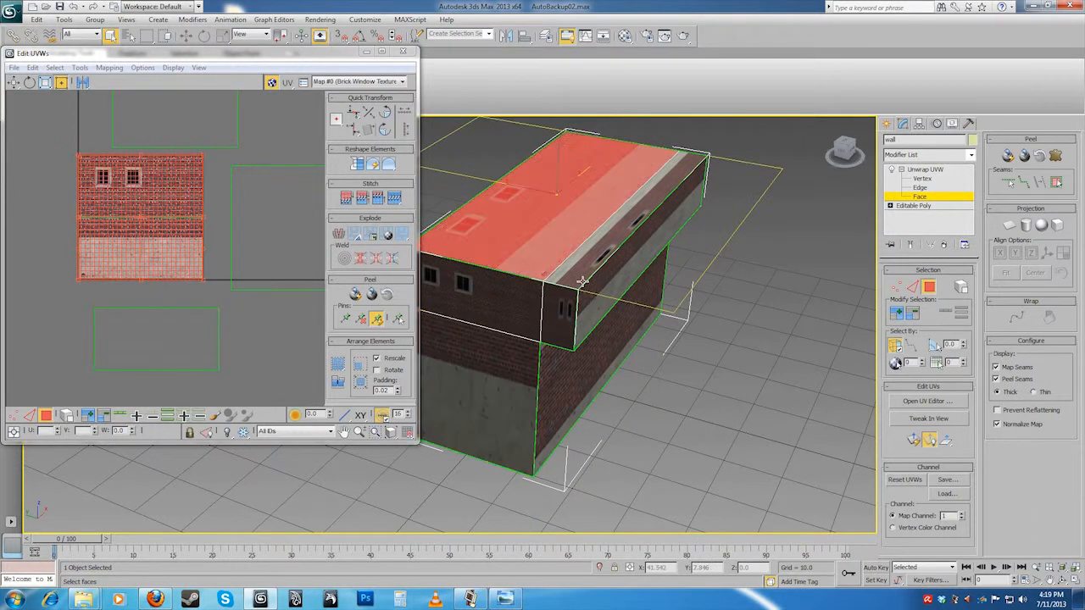
pyautogui.click(691, 312)
pyautogui.click(270, 198)
pyautogui.click(190, 332)
pyautogui.click(200, 136)
pyautogui.click(251, 191)
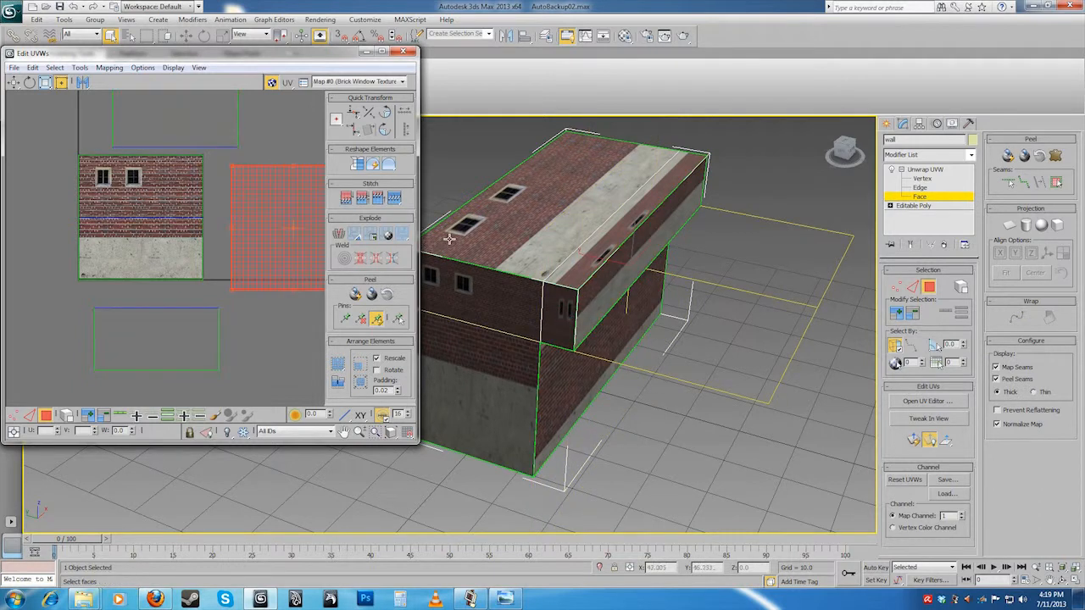
# - Examine the green map seams along the building's edges and around the overhang's corner from several angles
pyautogui.keyDown('alt'); pyautogui.moveTo(660, 314); pyautogui.dragTo(505, 305, button='middle'); pyautogui.keyUp('alt')
pyautogui.keyDown('alt'); pyautogui.moveTo(587, 348); pyautogui.dragTo(525, 347, button='middle'); pyautogui.keyUp('alt')
pyautogui.scroll(3, 524, 347)
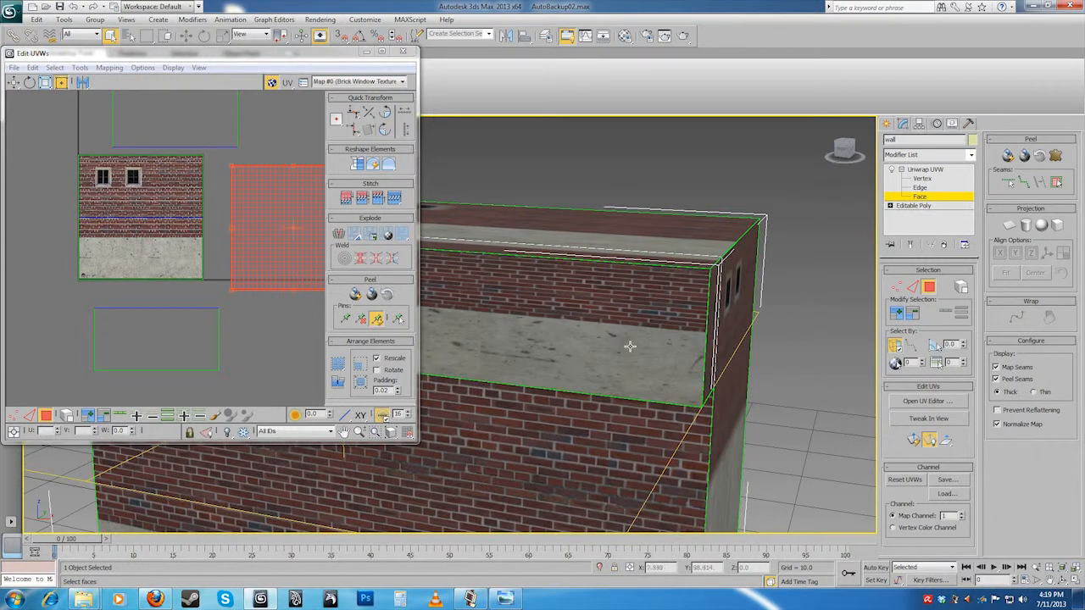
pyautogui.moveTo(629, 346); pyautogui.dragTo(647, 321, button='middle')
pyautogui.keyDown('alt'); pyautogui.moveTo(687, 351); pyautogui.dragTo(492, 314, button='middle'); pyautogui.keyUp('alt')
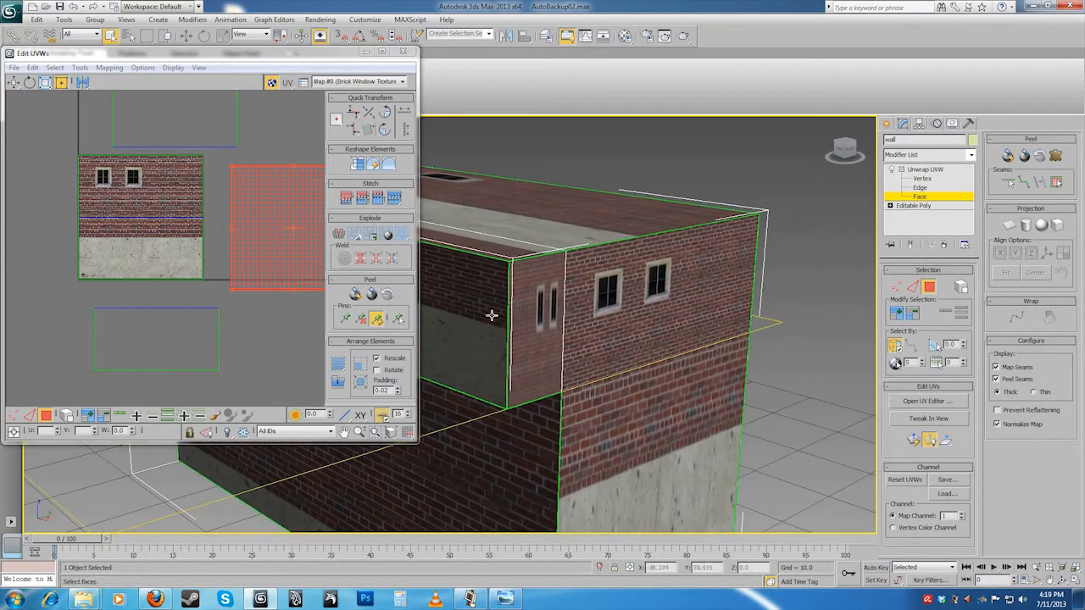
pyautogui.keyDown('alt'); pyautogui.moveTo(508, 263); pyautogui.dragTo(571, 310, button='middle'); pyautogui.keyUp('alt')
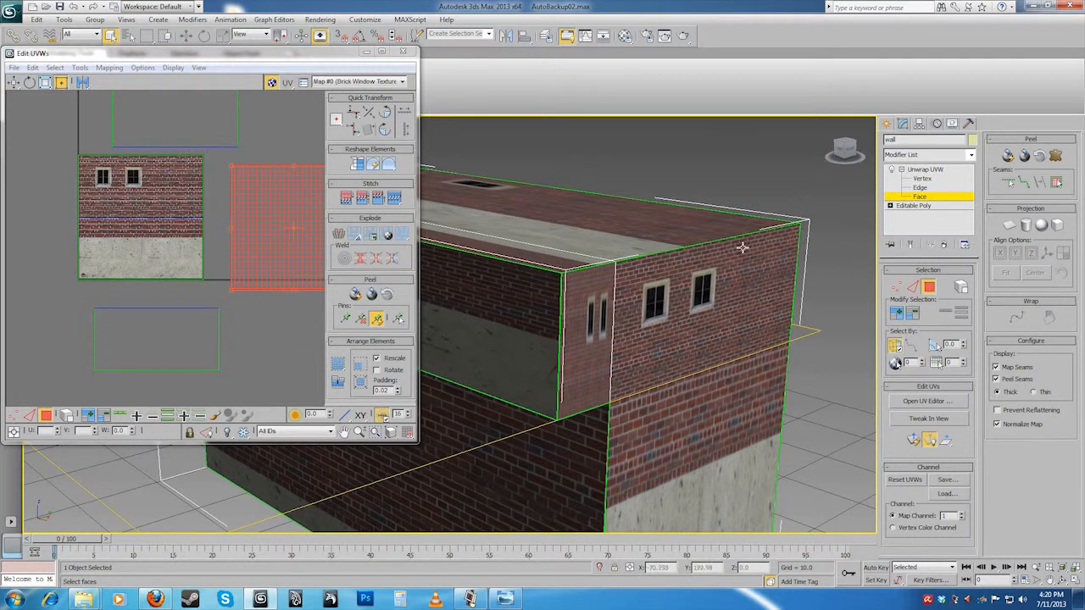
pyautogui.keyDown('alt'); pyautogui.moveTo(570, 307); pyautogui.dragTo(602, 319, button='middle'); pyautogui.keyUp('alt')
pyautogui.keyDown('alt'); pyautogui.moveTo(607, 365); pyautogui.dragTo(616, 348, button='middle'); pyautogui.keyUp('alt')
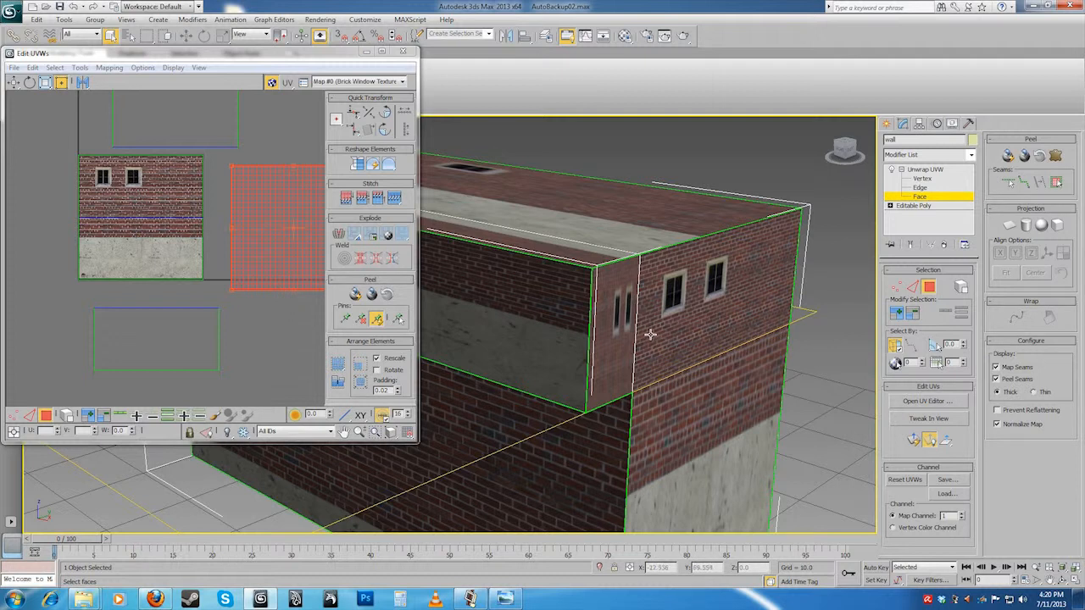
pyautogui.keyDown('alt'); pyautogui.moveTo(655, 330); pyautogui.dragTo(614, 335, button='middle'); pyautogui.keyUp('alt')
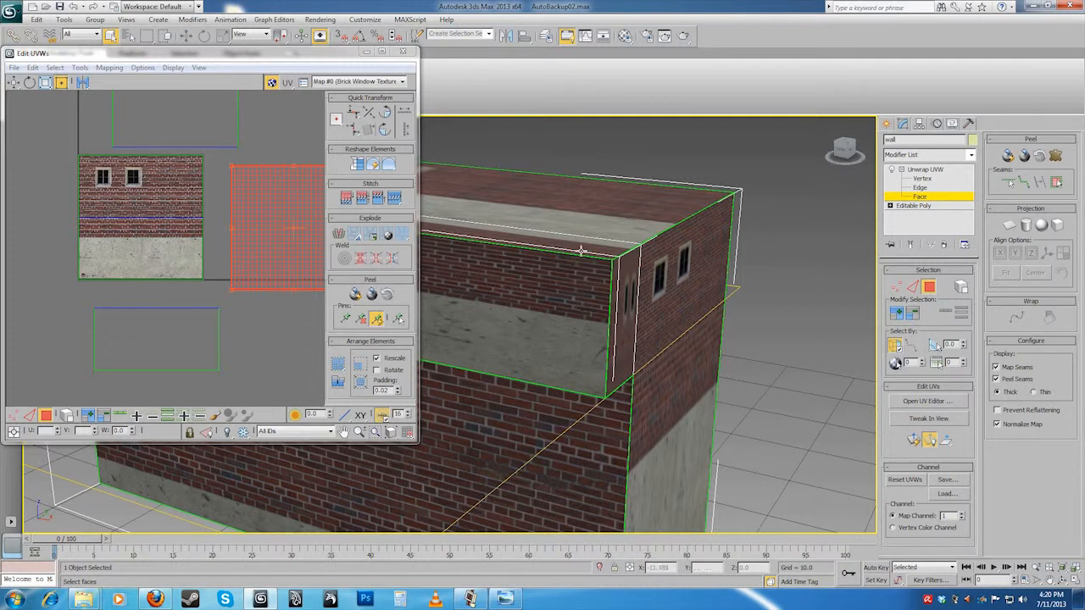
pyautogui.keyDown('alt'); pyautogui.moveTo(691, 322); pyautogui.dragTo(665, 315, button='middle'); pyautogui.keyUp('alt')
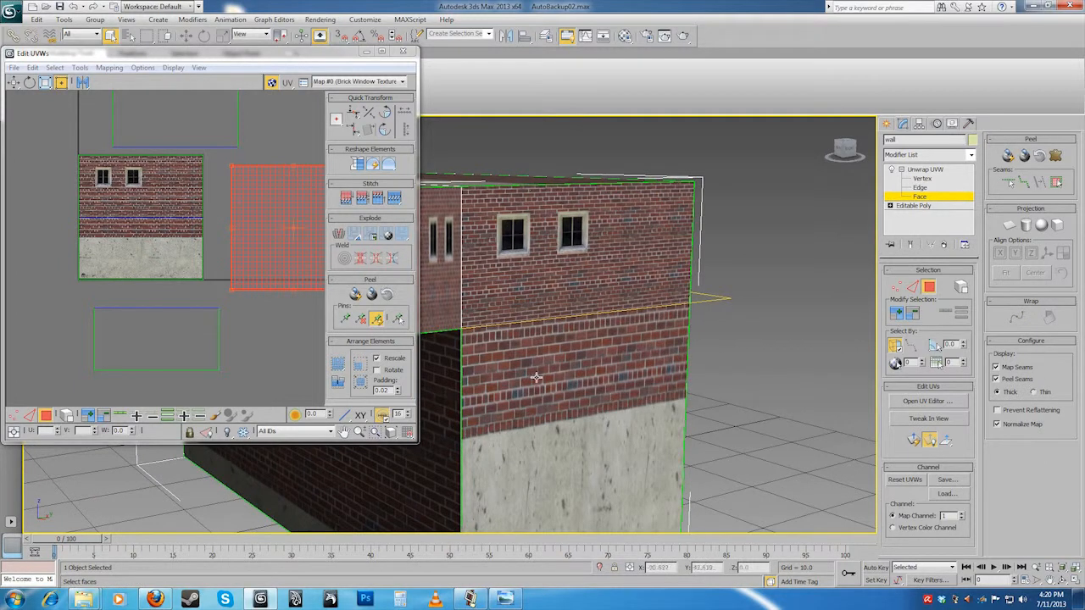
pyautogui.keyDown('alt'); pyautogui.moveTo(576, 374); pyautogui.dragTo(685, 370, button='middle'); pyautogui.keyUp('alt')
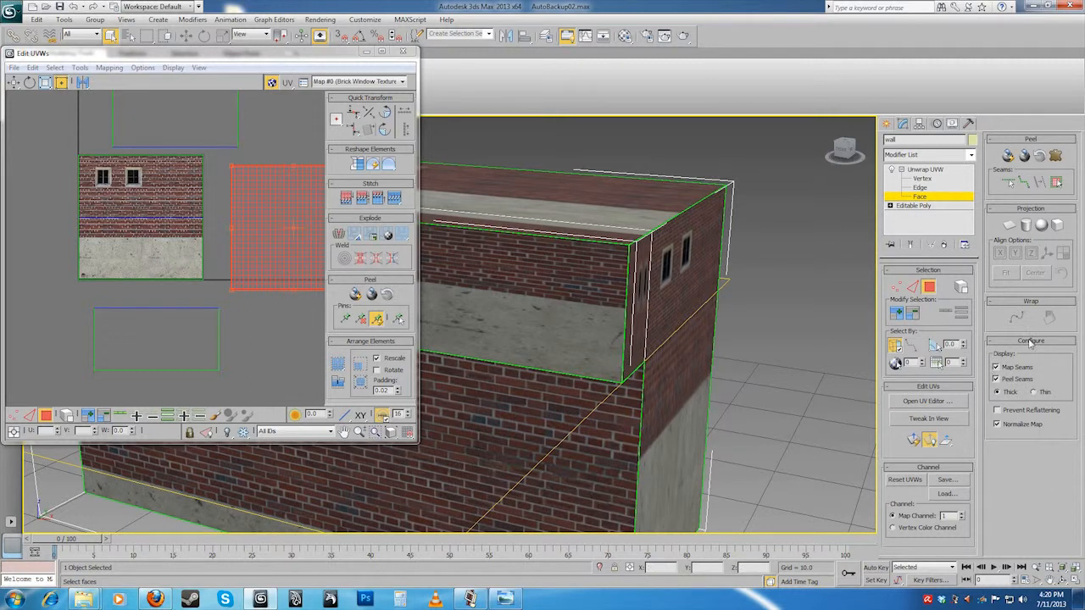
# - Hide the map seams on the model and view the building's front without them
pyautogui.click(997, 367)
pyautogui.keyDown('alt'); pyautogui.moveTo(765, 383); pyautogui.dragTo(601, 302, button='middle'); pyautogui.keyUp('alt')
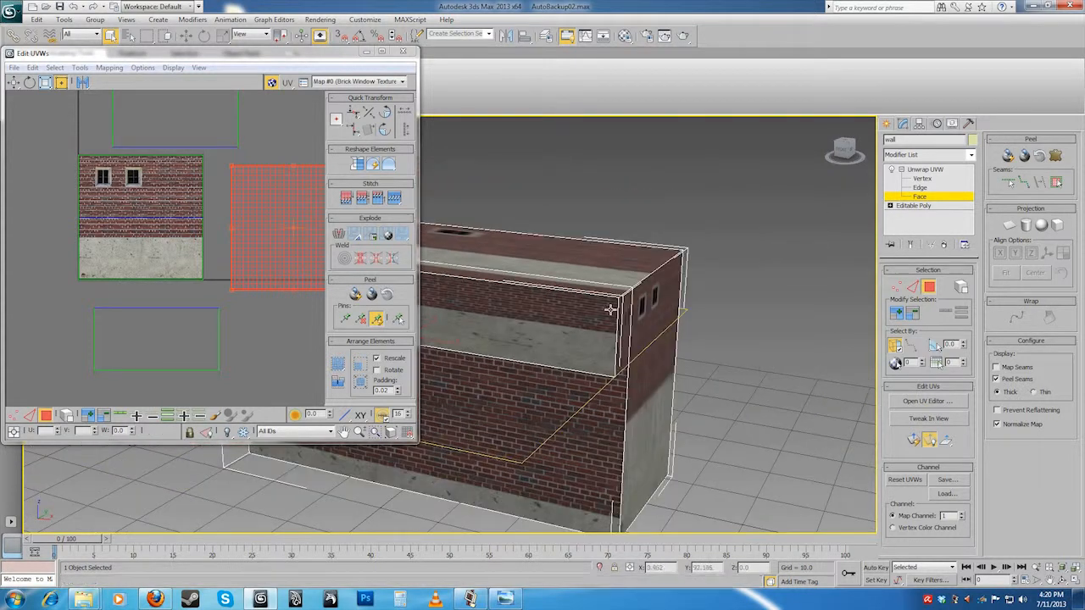
pyautogui.keyDown('alt'); pyautogui.moveTo(632, 354); pyautogui.dragTo(717, 322, button='middle'); pyautogui.keyUp('alt')
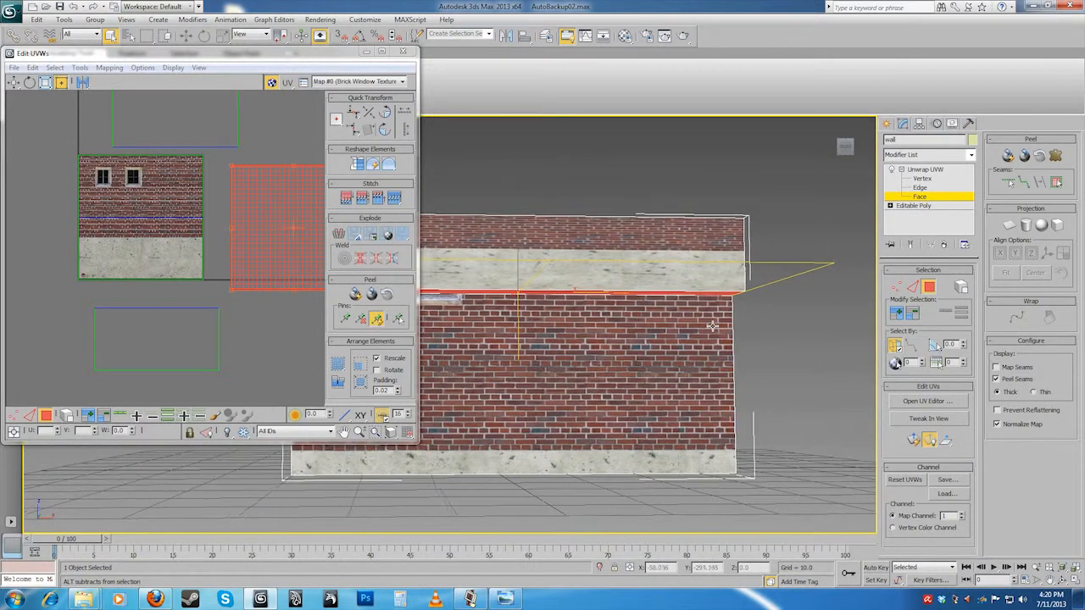
pyautogui.keyDown('alt'); pyautogui.moveTo(642, 348); pyautogui.dragTo(661, 348, button='middle'); pyautogui.keyUp('alt')
# - Select the lower front wall face and resize its UV shell slightly from the upper-left corner in Freeform mode
pyautogui.click(542, 347)
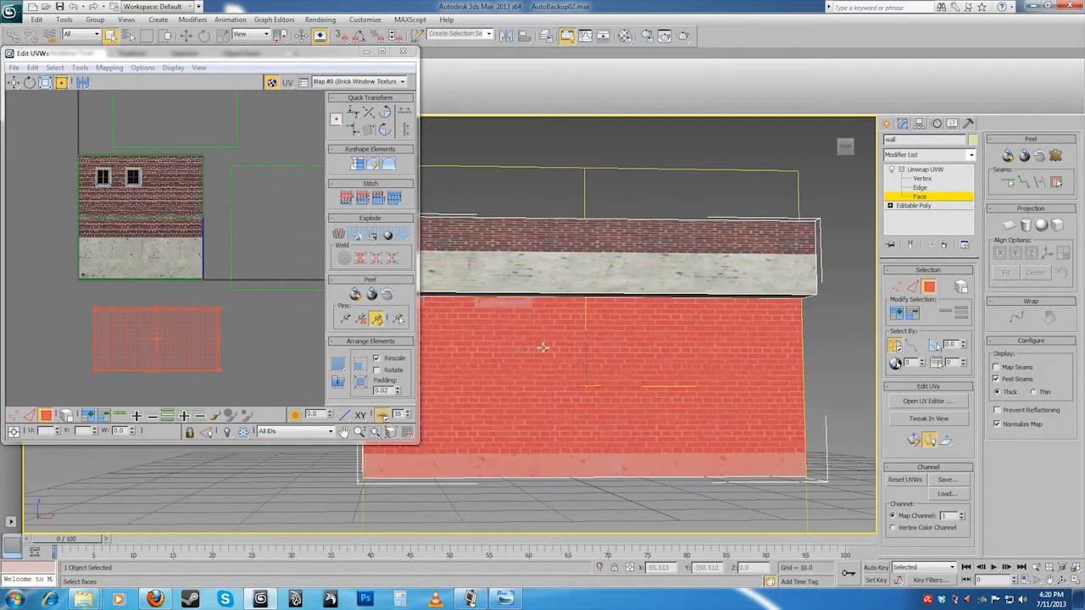
pyautogui.moveTo(171, 300); pyautogui.dragTo(219, 283, button='middle')
pyautogui.scroll(2, 219, 283)
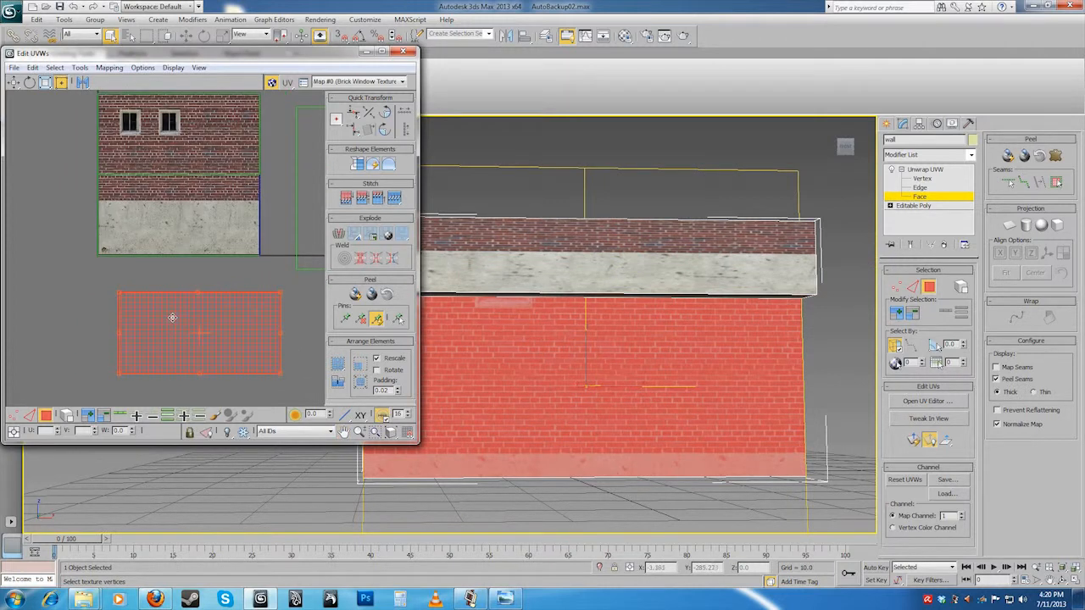
pyautogui.scroll(2, 576, 364)
pyautogui.moveTo(546, 335); pyautogui.dragTo(565, 337, button='middle')
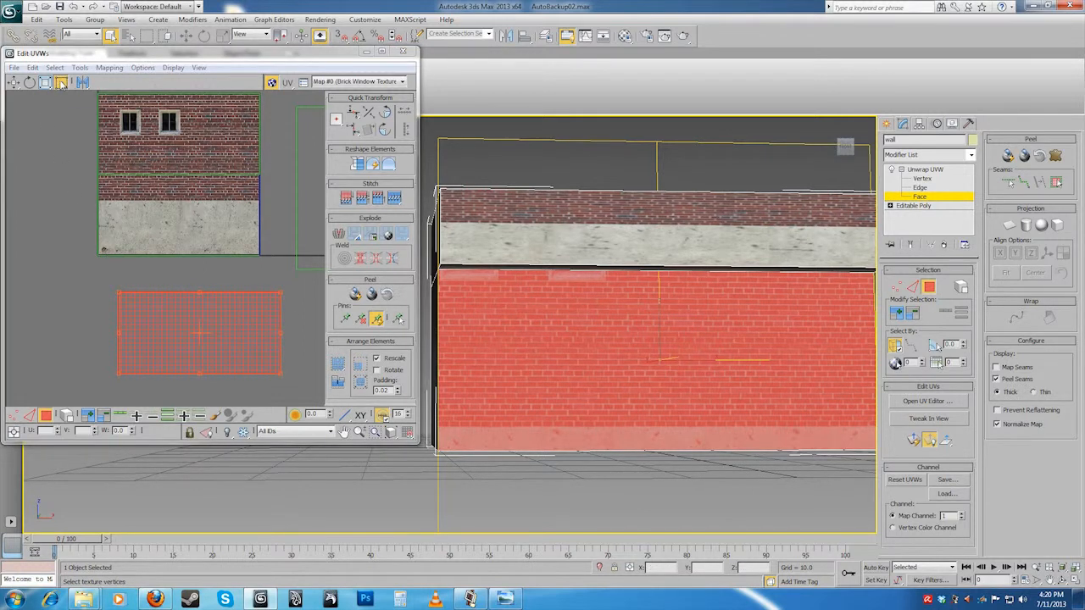
pyautogui.moveTo(118, 290)
pyautogui.mouseDown()
pyautogui.moveTo(145, 212)
pyautogui.moveTo(127, 344)
pyautogui.moveTo(124, 297)
pyautogui.mouseUp()
pyautogui.moveTo(193, 310)
pyautogui.mouseDown(button='middle')
pyautogui.moveTo(170, 308)
pyautogui.moveTo(178, 325)
pyautogui.mouseUp(button='middle')
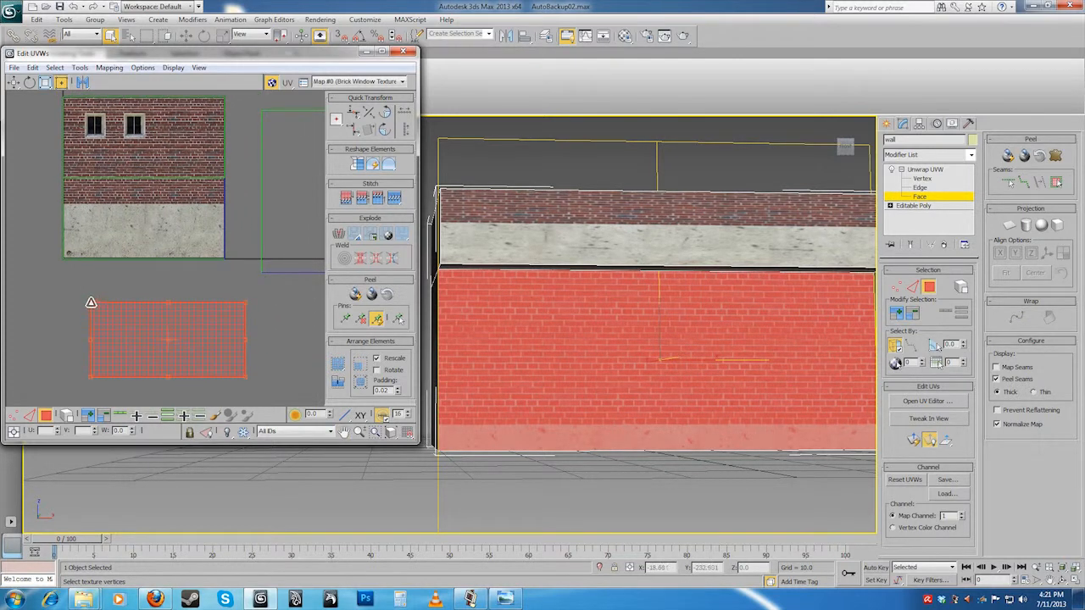
pyautogui.moveTo(90, 302)
pyautogui.mouseDown()
pyautogui.moveTo(94, 285)
pyautogui.moveTo(94, 295)
pyautogui.mouseUp()
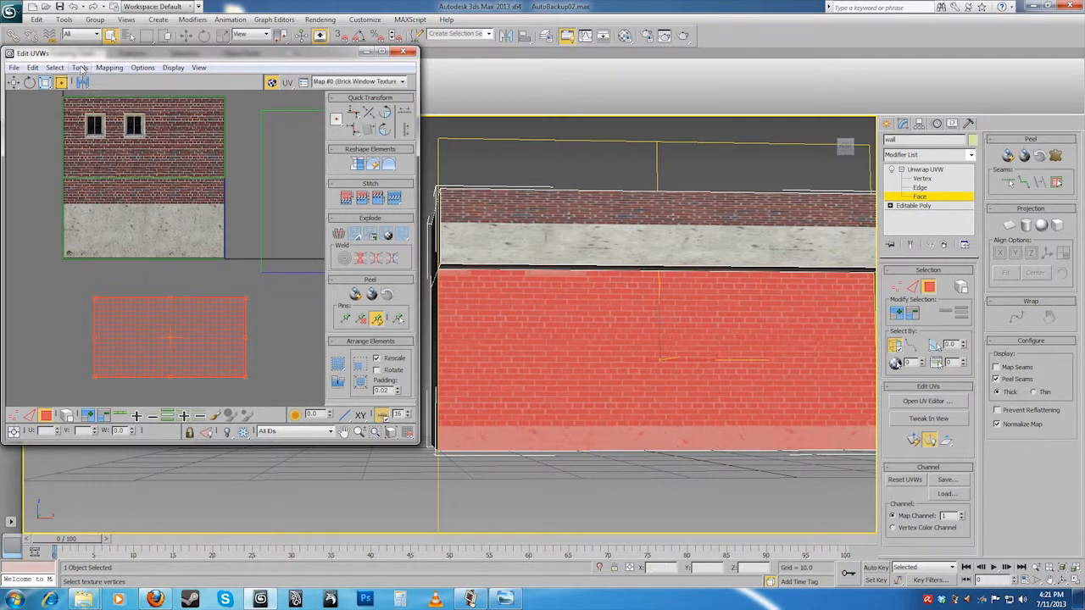
# - Relax the lower front wall's UV shell with Relax By Face Angles and close the Relax Tool
pyautogui.click(80, 68)
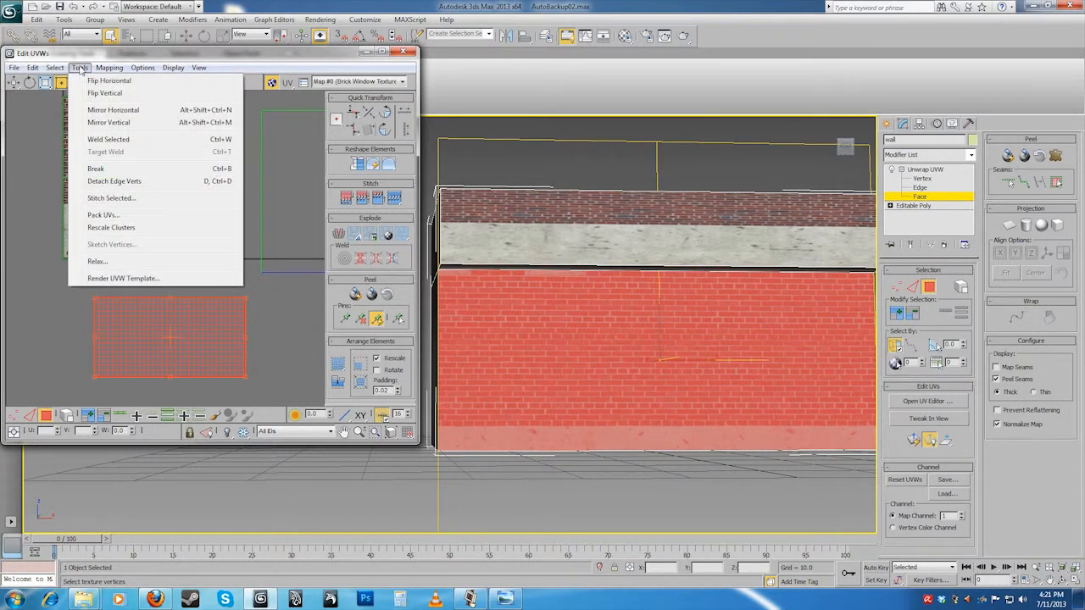
pyautogui.click(97, 261)
pyautogui.click(92, 99)
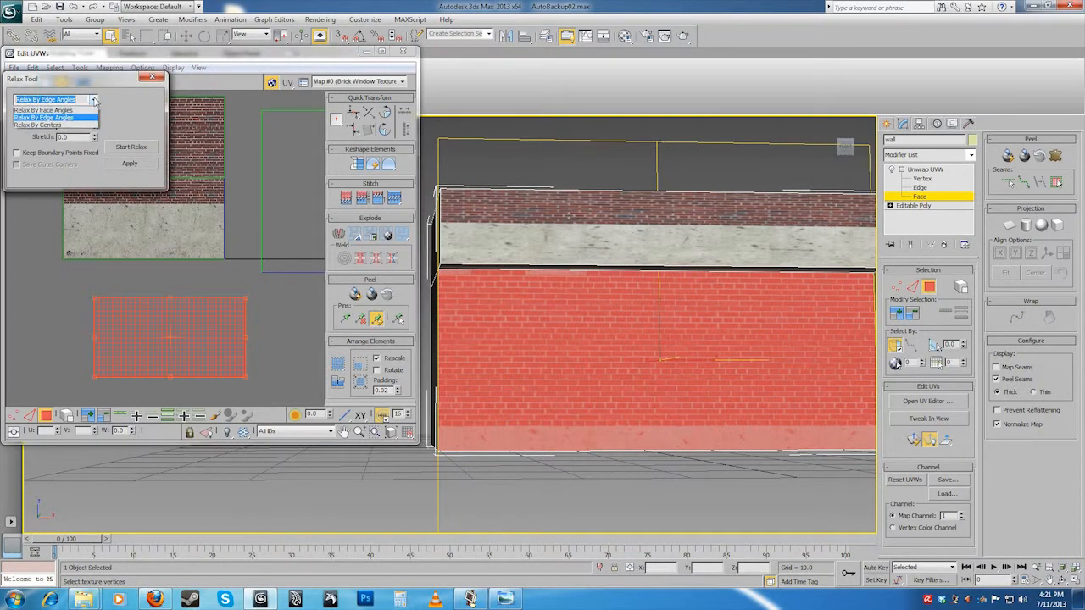
pyautogui.click(59, 111)
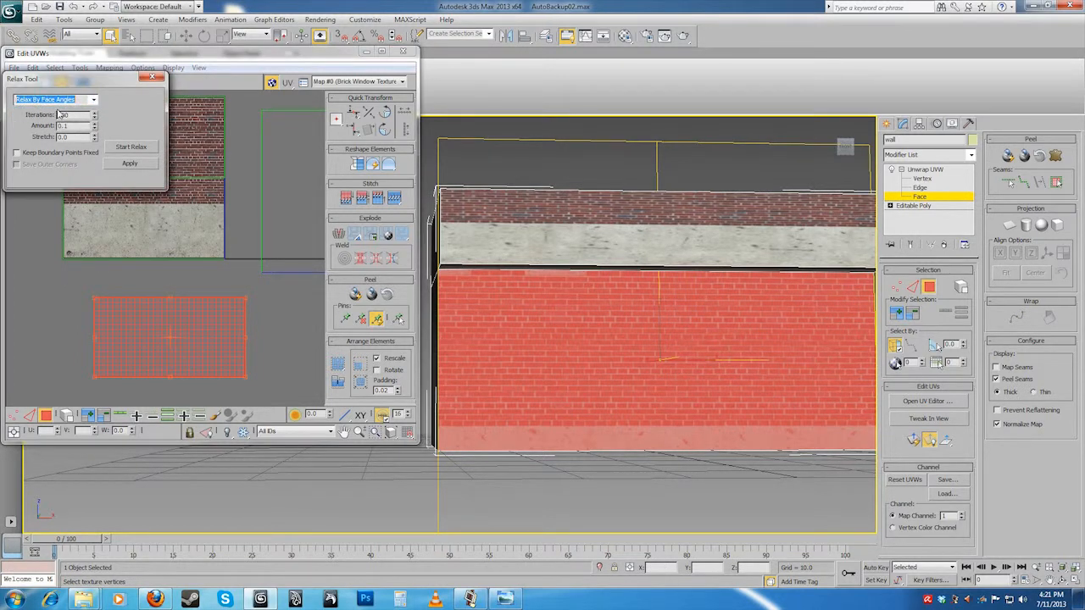
pyautogui.click(123, 147)
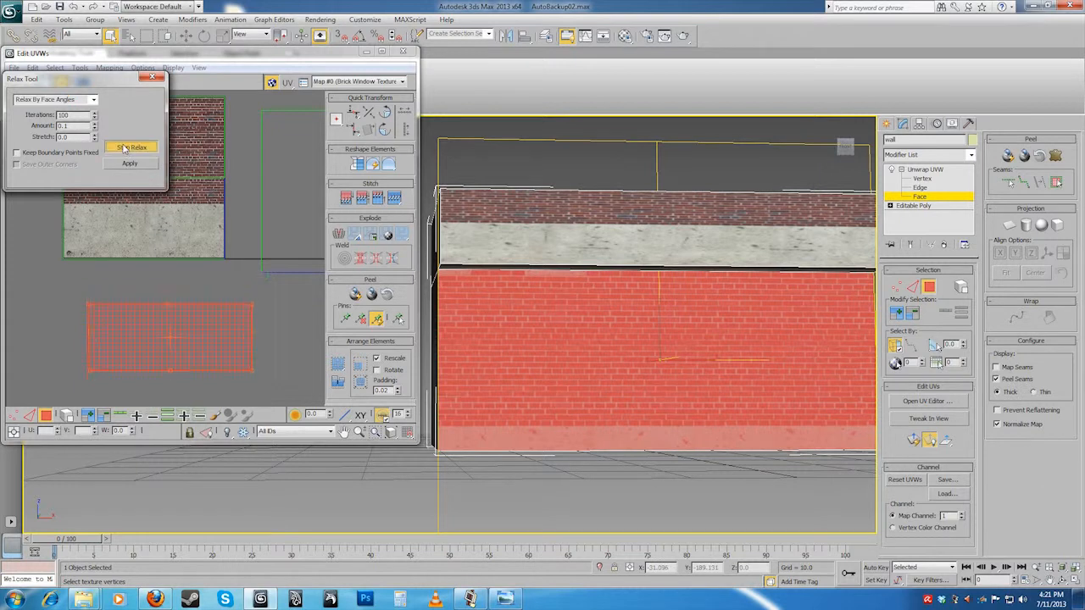
pyautogui.click(122, 148)
pyautogui.click(153, 77)
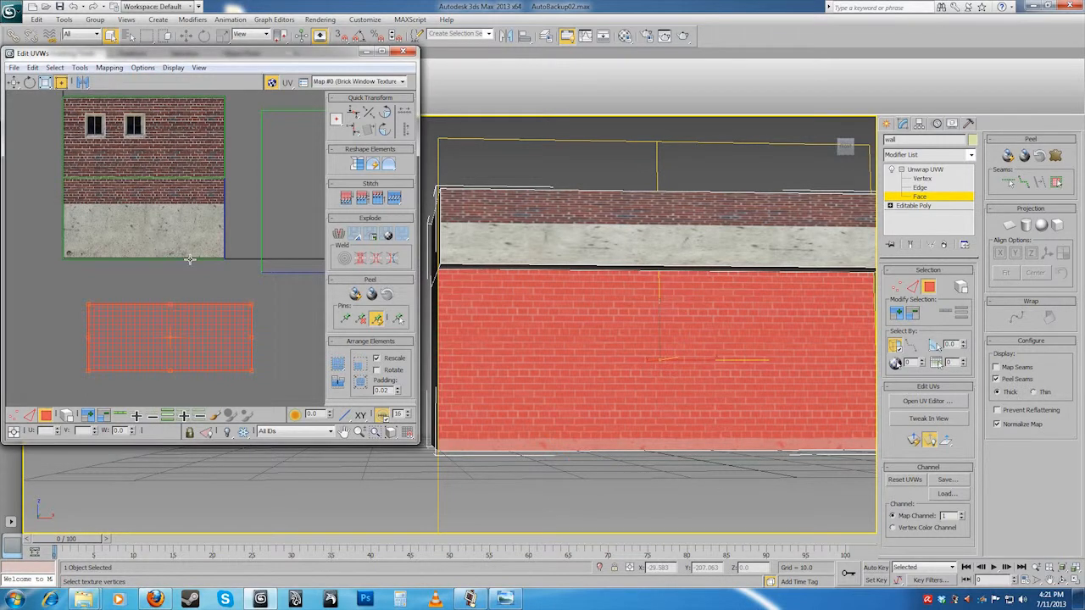
# - Move the lower front wall's UV shell onto the texture's upper brick area so that it covers the two windows
pyautogui.scroll(-4, 696, 378)
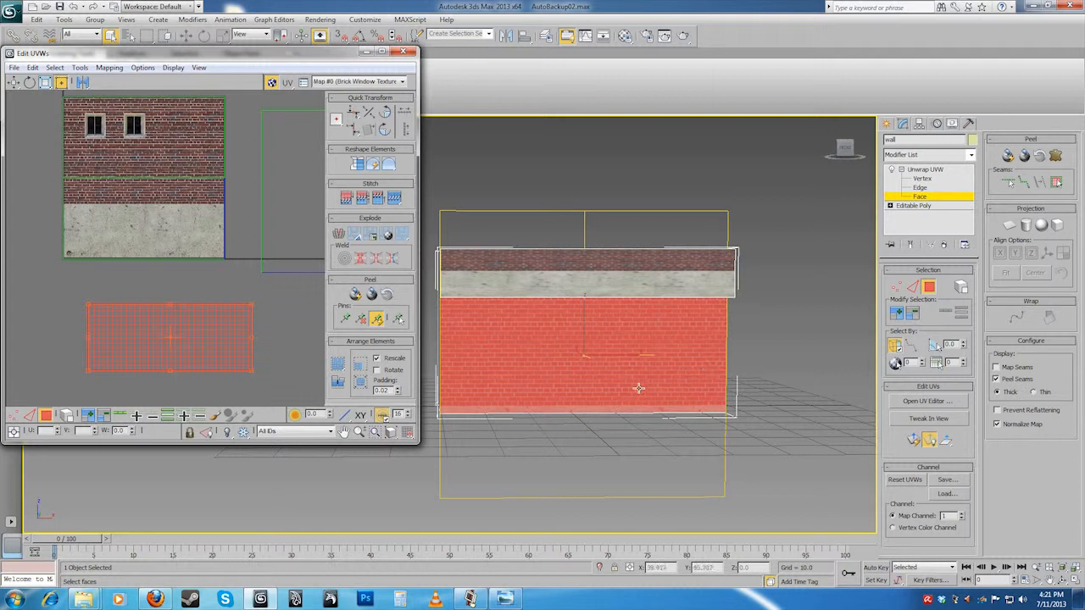
pyautogui.keyDown('alt'); pyautogui.moveTo(575, 347); pyautogui.dragTo(611, 357, button='middle'); pyautogui.keyUp('alt')
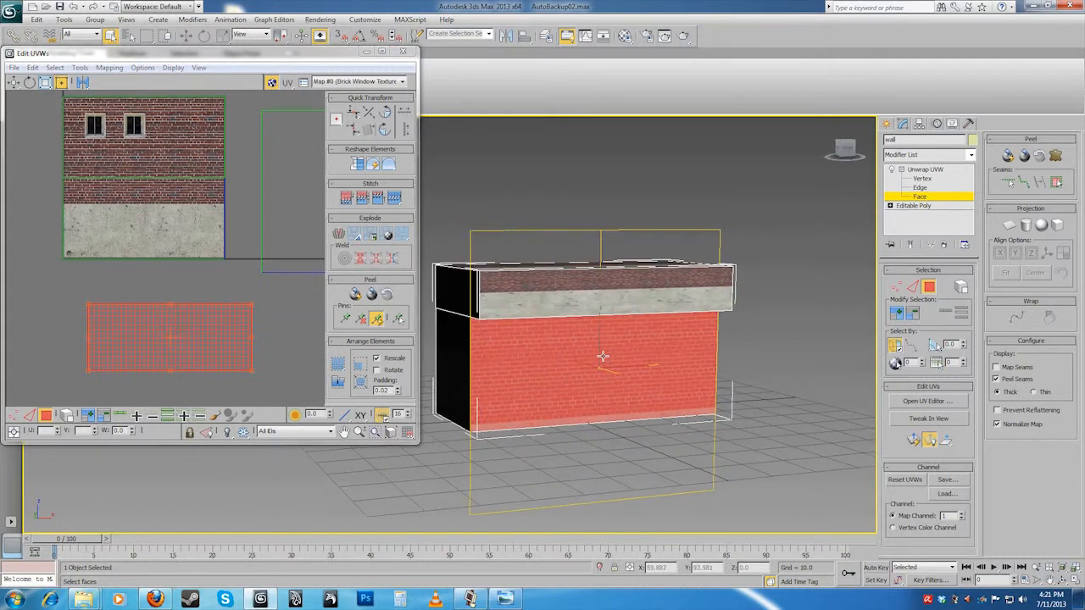
pyautogui.moveTo(226, 324); pyautogui.dragTo(256, 330, button='middle')
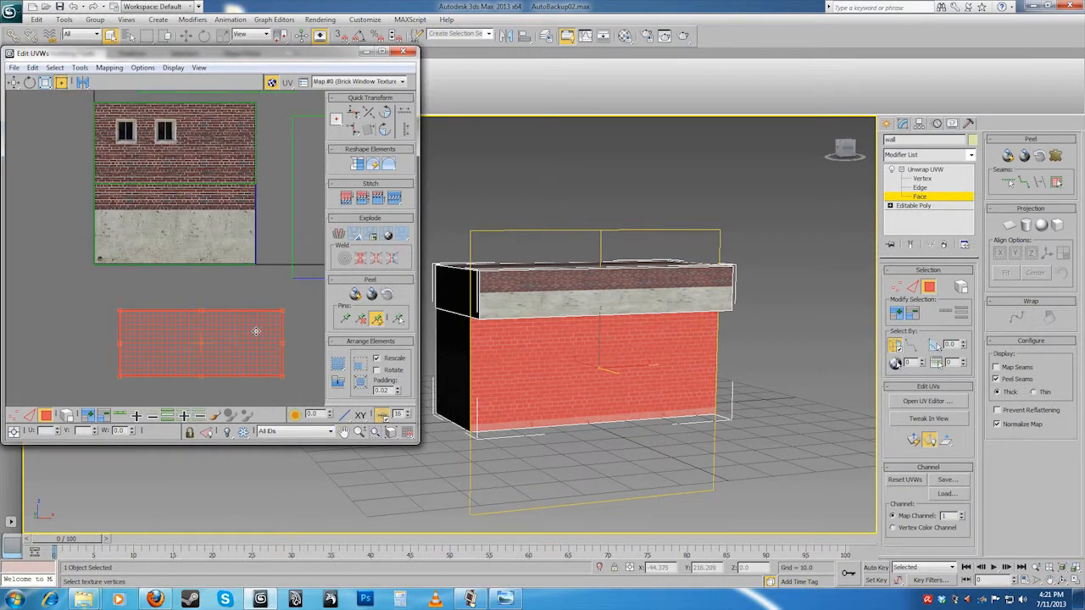
pyautogui.moveTo(234, 339); pyautogui.dragTo(202, 259)
pyautogui.moveTo(199, 227); pyautogui.dragTo(224, 285, button='middle')
pyautogui.moveTo(222, 313); pyautogui.dragTo(224, 190)
pyautogui.scroll(2, 225, 203)
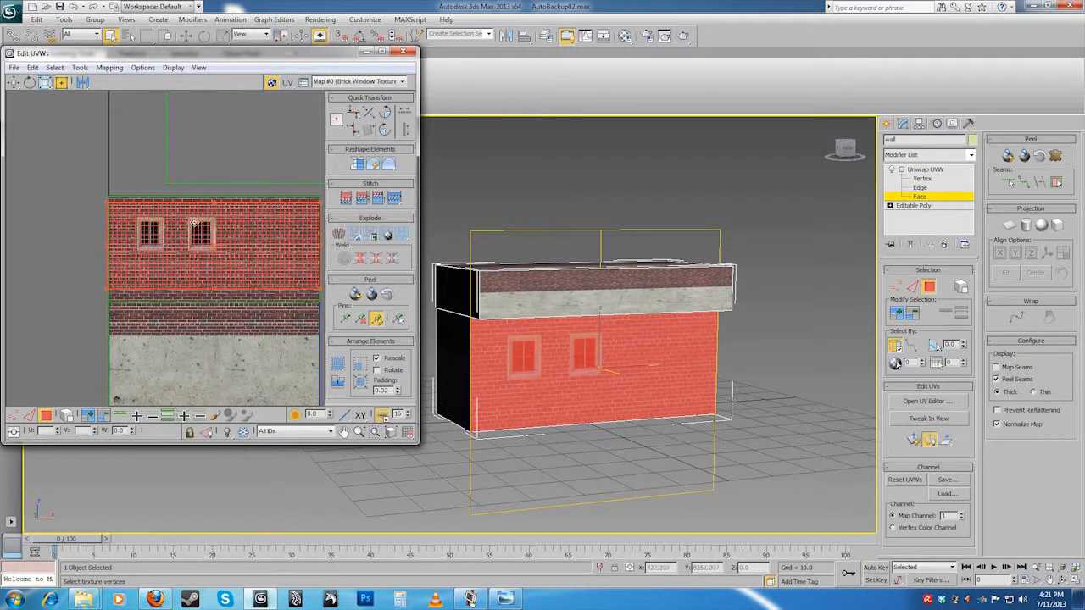
pyautogui.scroll(2, 195, 233)
pyautogui.moveTo(201, 237); pyautogui.dragTo(160, 235, button='middle')
pyautogui.scroll(1, 206, 240)
pyautogui.scroll(-1, 206, 241)
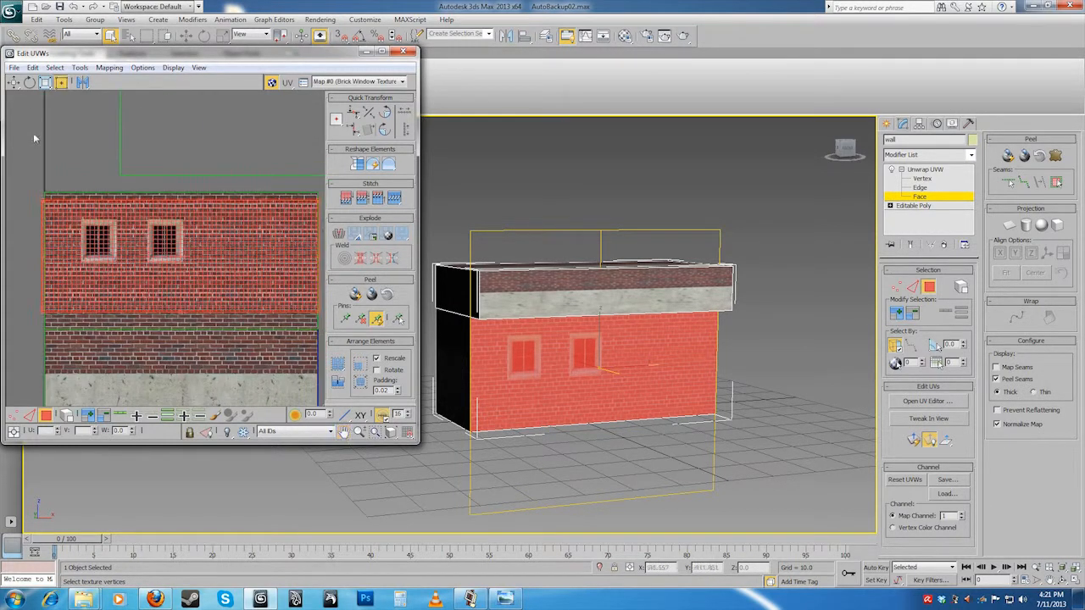
pyautogui.moveTo(143, 261); pyautogui.dragTo(149, 256)
pyautogui.moveTo(185, 265); pyautogui.dragTo(171, 267, button='middle')
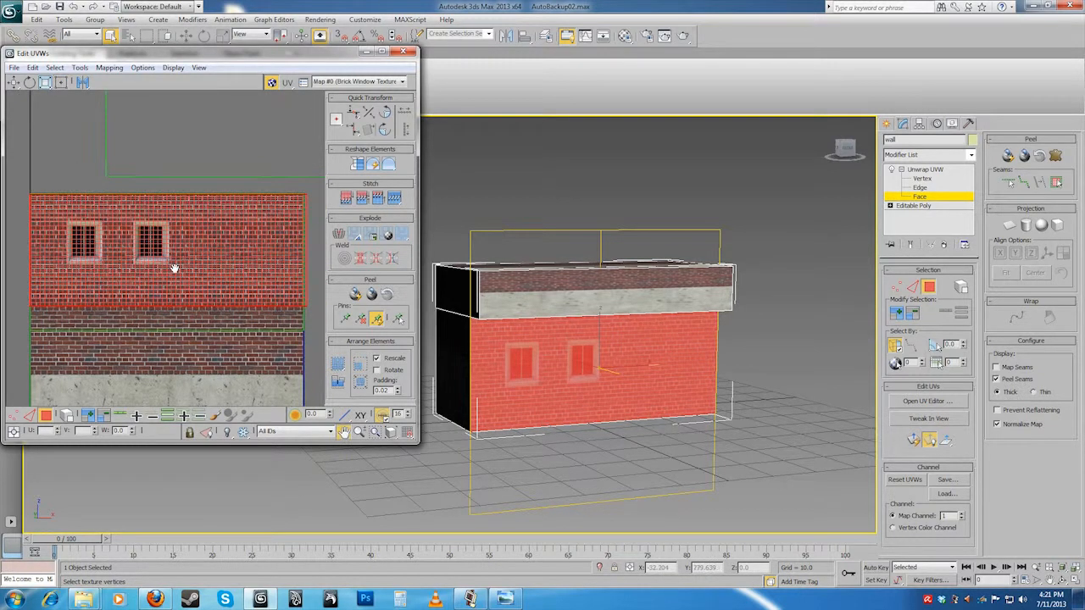
# - Scale the lower front wall's UV shell down slightly within the brick and window area, deselect the face and view the building's front
pyautogui.click(46, 84)
pyautogui.moveTo(182, 244); pyautogui.dragTo(186, 278)
pyautogui.click(14, 82)
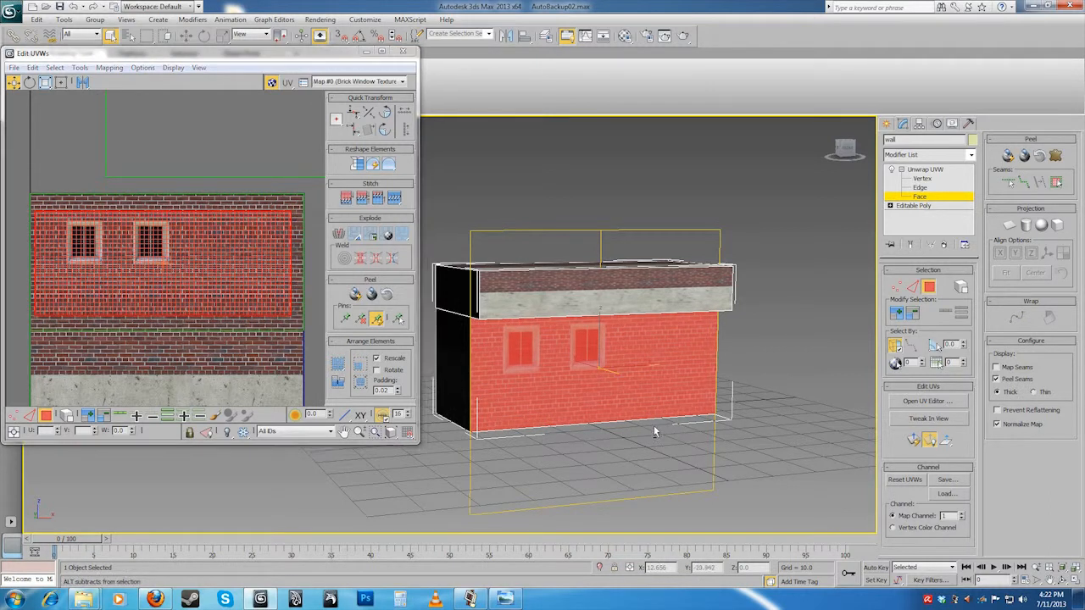
pyautogui.keyDown('alt'); pyautogui.moveTo(654, 427); pyautogui.dragTo(634, 407, button='middle'); pyautogui.keyUp('alt')
pyautogui.click(761, 353)
pyautogui.keyDown('alt'); pyautogui.moveTo(685, 363); pyautogui.dragTo(602, 379, button='middle'); pyautogui.keyUp('alt')
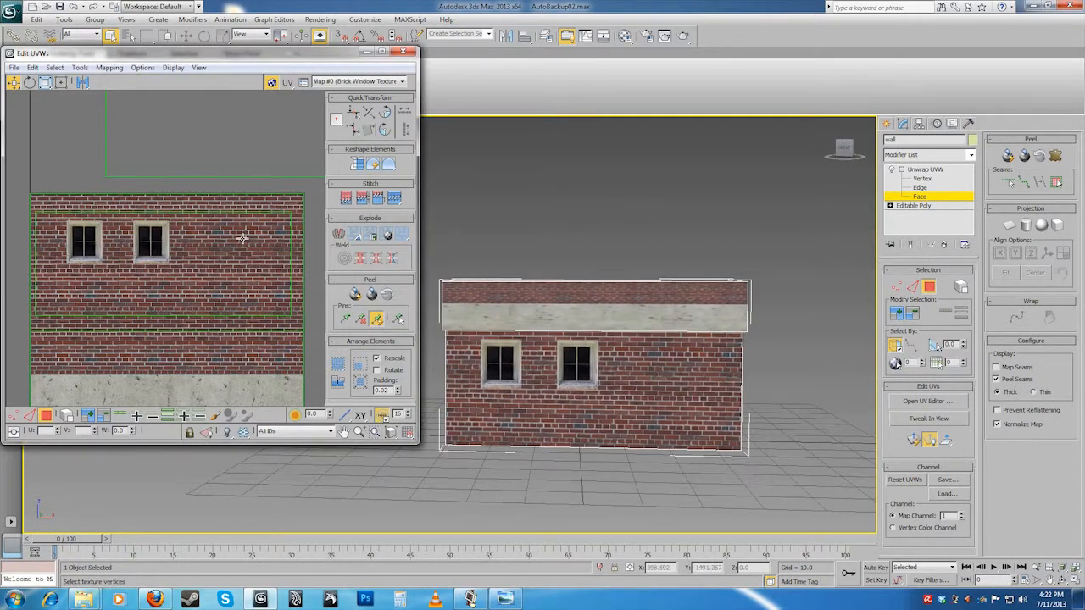
# - Select the narrow underside face of the front overhang and show its UV shell in the UV editor
pyautogui.scroll(-3, 184, 239)
pyautogui.click(277, 268)
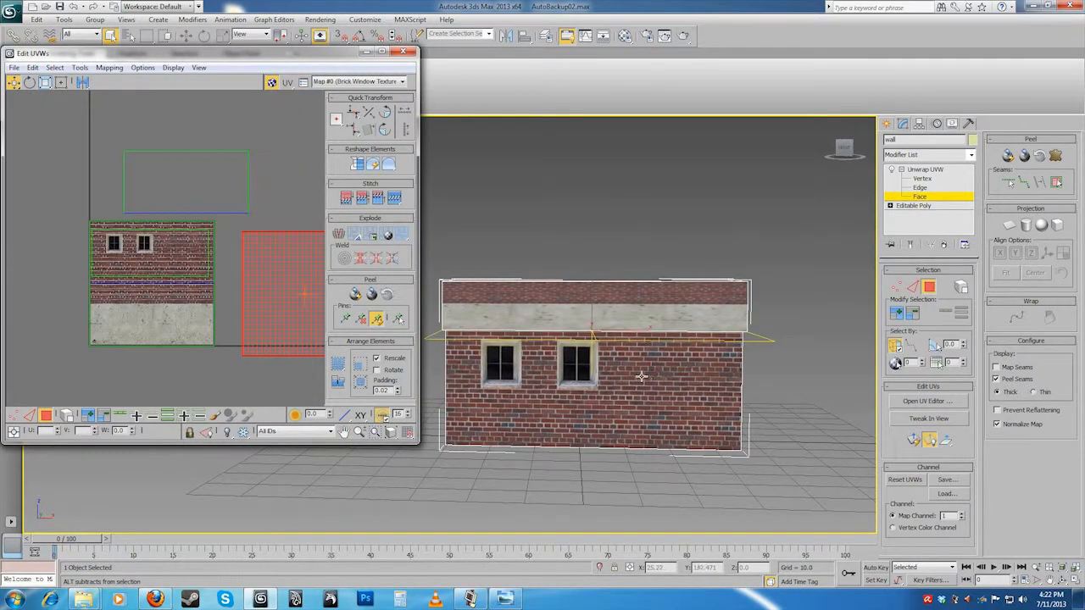
pyautogui.scroll(5, 583, 347)
pyautogui.scroll(-4, 583, 347)
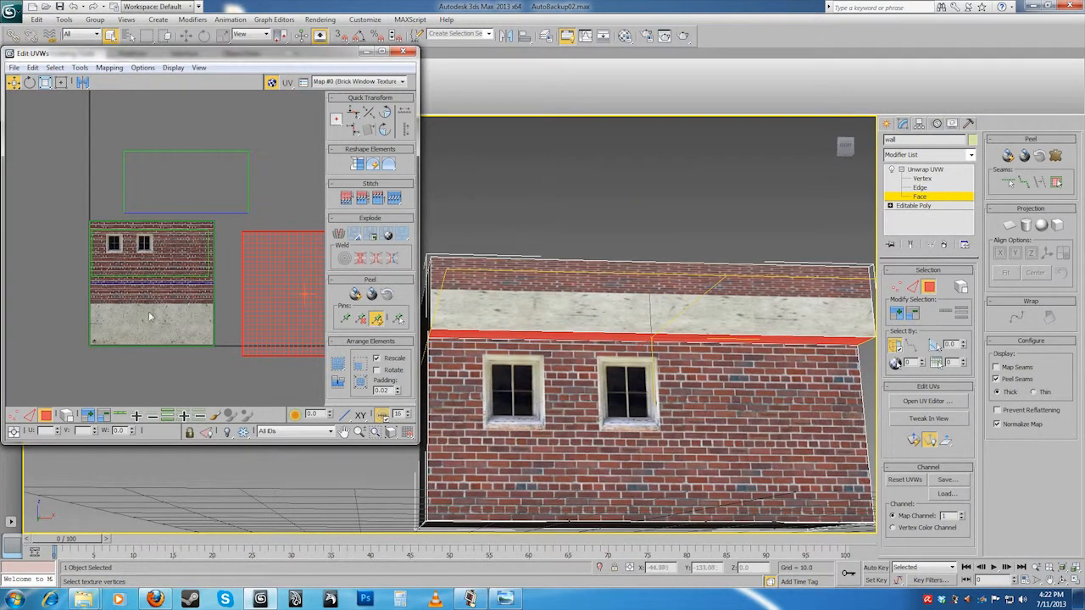
pyautogui.scroll(2, 108, 319)
pyautogui.scroll(2, 150, 326)
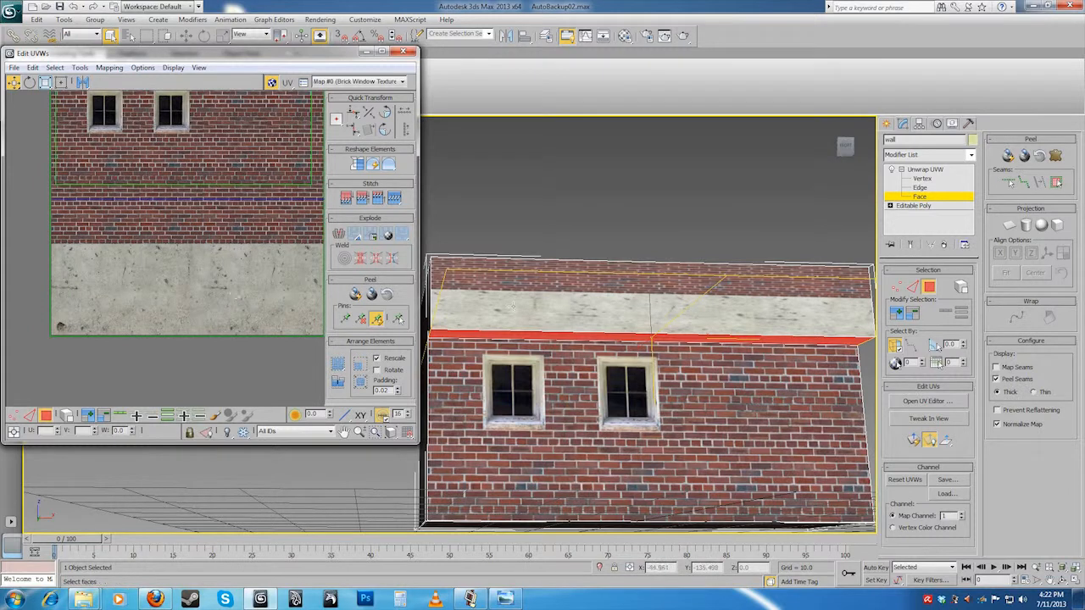
pyautogui.keyDown('alt'); pyautogui.moveTo(566, 336); pyautogui.dragTo(559, 308, button='middle'); pyautogui.keyUp('alt')
pyautogui.click(548, 273)
pyautogui.click(554, 298)
pyautogui.scroll(-3, 289, 288)
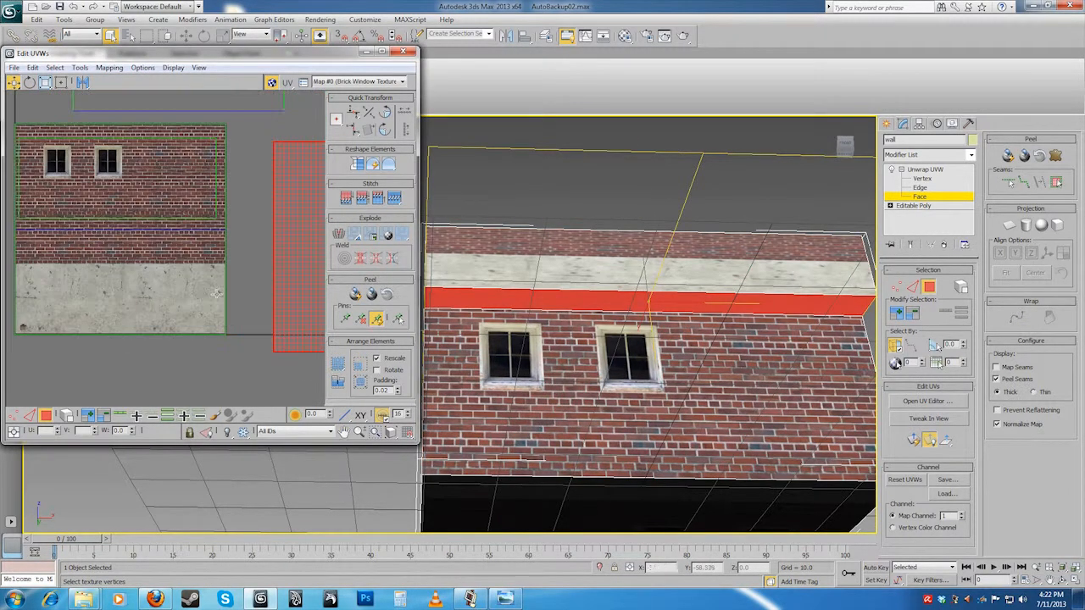
pyautogui.moveTo(195, 277); pyautogui.dragTo(135, 282, button='middle')
pyautogui.scroll(-1, 260, 271)
pyautogui.moveTo(260, 271); pyautogui.dragTo(238, 277, button='middle')
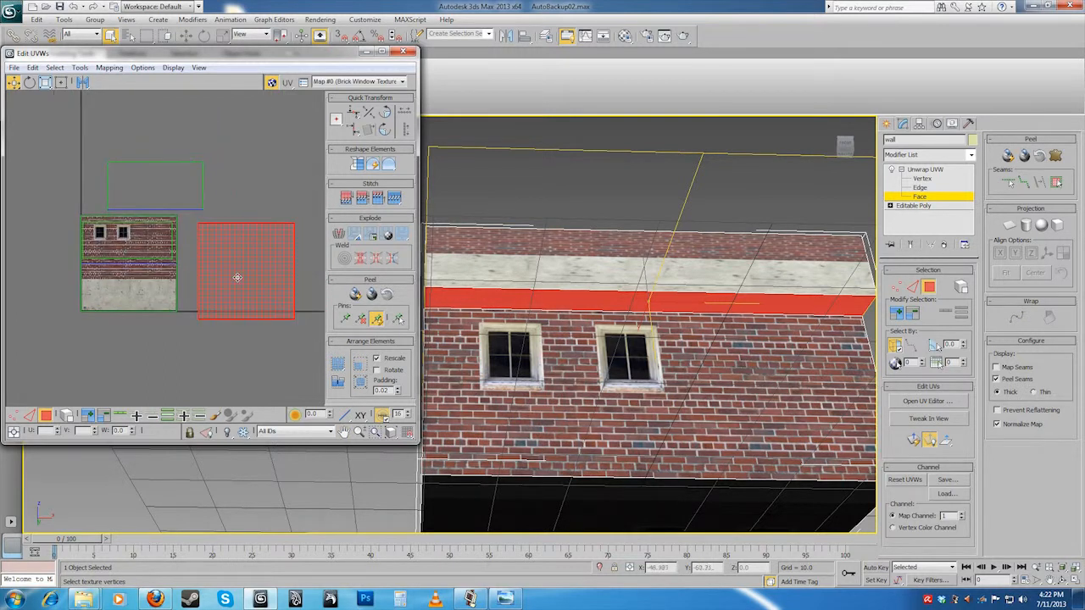
# - Relax the overhang underside's UV shell with Relax By Face Angles and close the Relax Tool
pyautogui.click(80, 67)
pyautogui.click(110, 260)
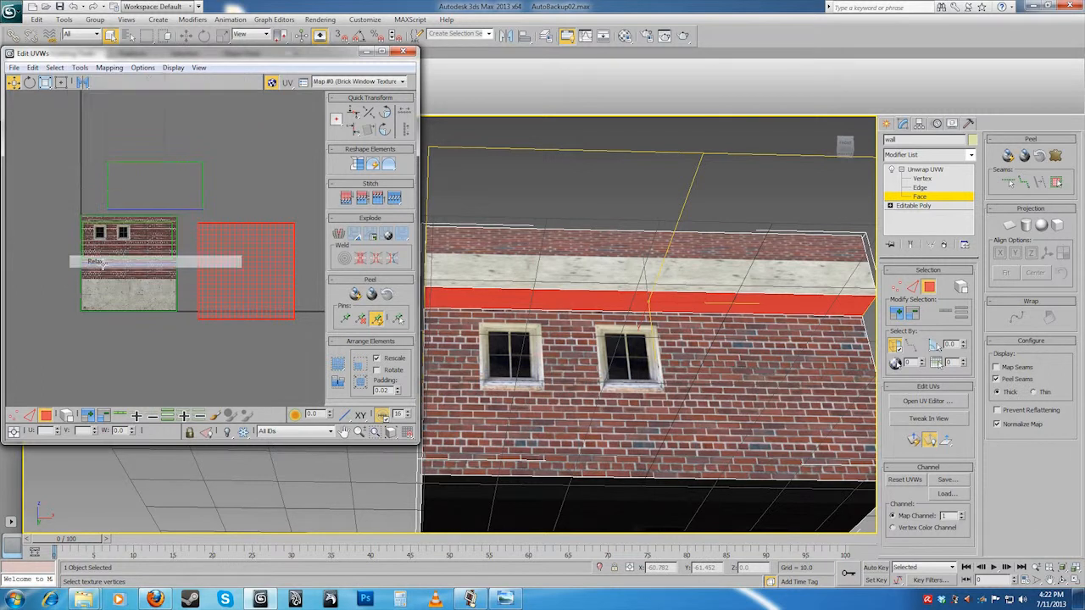
pyautogui.click(95, 100)
pyautogui.click(51, 109)
pyautogui.click(120, 147)
pyautogui.click(120, 148)
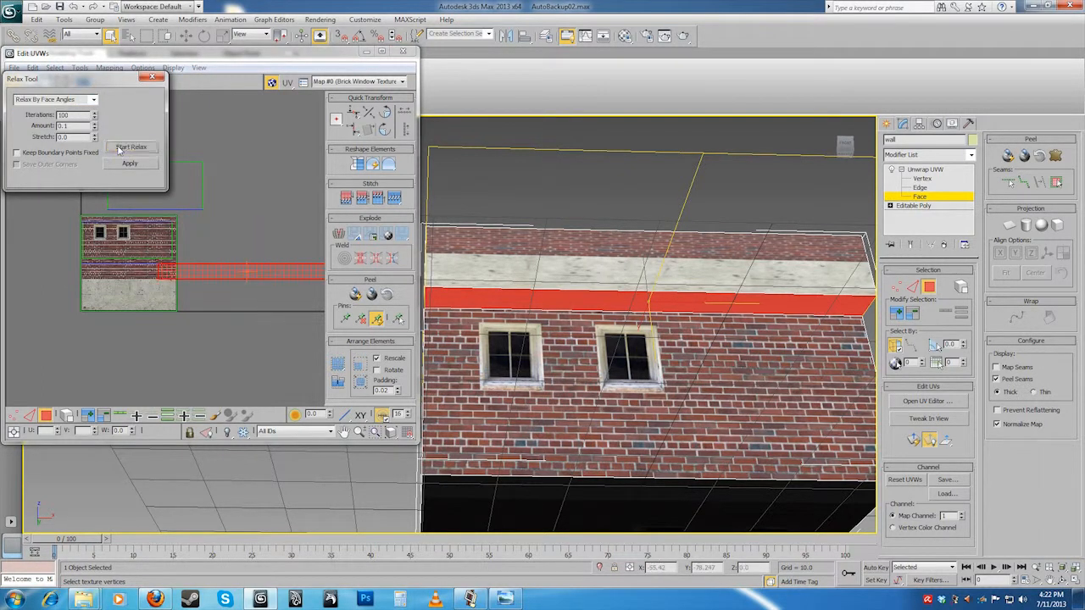
pyautogui.click(151, 78)
# - Move the overhang underside's UV shell from outside the texture onto the concrete area
pyautogui.keyDown('alt'); pyautogui.moveTo(560, 309); pyautogui.dragTo(566, 285, button='middle'); pyautogui.keyUp('alt')
pyautogui.moveTo(266, 272); pyautogui.dragTo(224, 364)
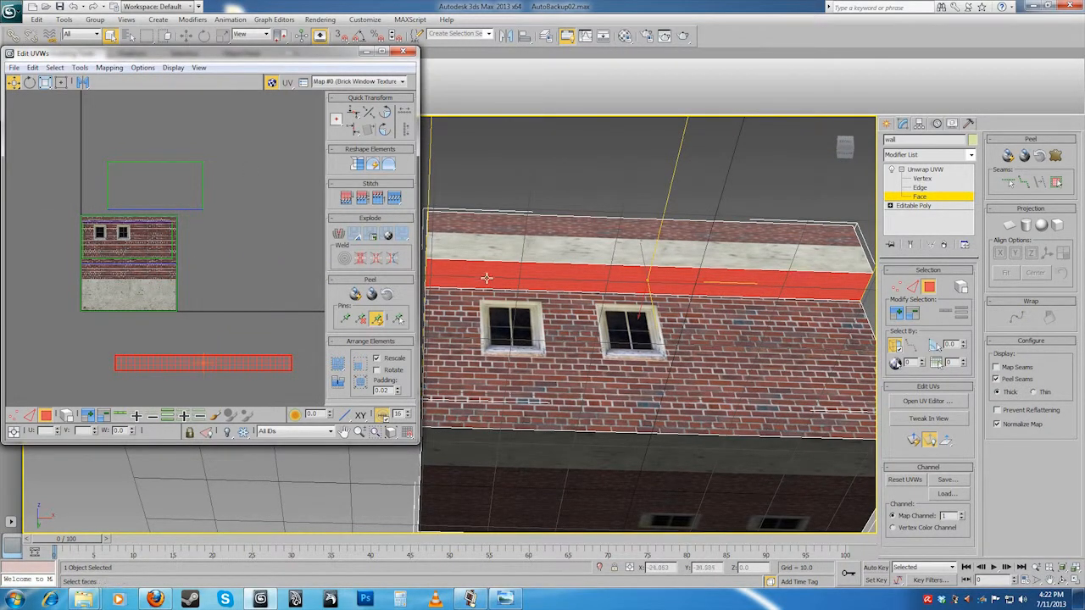
pyautogui.moveTo(219, 361); pyautogui.dragTo(159, 303)
pyautogui.moveTo(184, 307); pyautogui.dragTo(288, 308, button='middle')
# - Scale the overhang underside's UV shell down slightly so that it fits within the width of the concrete area
pyautogui.scroll(2, 289, 309)
pyautogui.click(45, 82)
pyautogui.moveTo(188, 297)
pyautogui.mouseDown()
pyautogui.moveTo(189, 345)
pyautogui.moveTo(192, 313)
pyautogui.moveTo(178, 296)
pyautogui.mouseUp()
pyautogui.scroll(1, 211, 332)
pyautogui.click(13, 83)
pyautogui.click(191, 315)
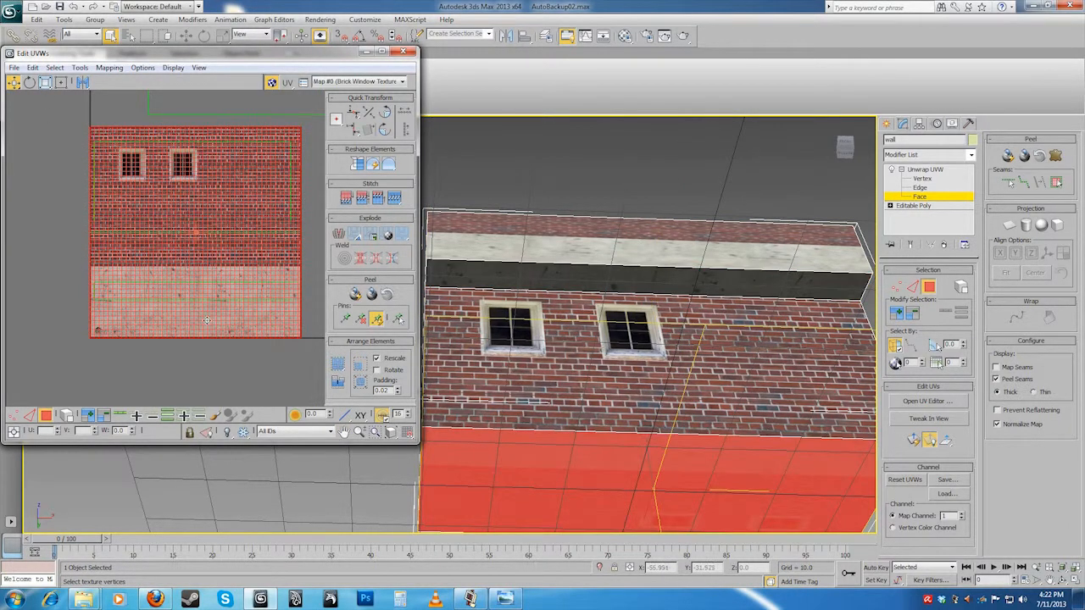
# - Reselect the overhang's underside face, raise its UV shell to the upper part of the concrete area and deselect it
pyautogui.click(548, 280)
pyautogui.moveTo(209, 297); pyautogui.dragTo(210, 282)
pyautogui.click(258, 363)
# - Select the upper front face of the overhang above the windows and open the Relax Tool
pyautogui.keyDown('alt'); pyautogui.moveTo(583, 335); pyautogui.dragTo(588, 310, button='middle'); pyautogui.keyUp('alt')
pyautogui.keyDown('alt'); pyautogui.moveTo(625, 268); pyautogui.dragTo(585, 311, button='middle'); pyautogui.keyUp('alt')
pyautogui.click(570, 306)
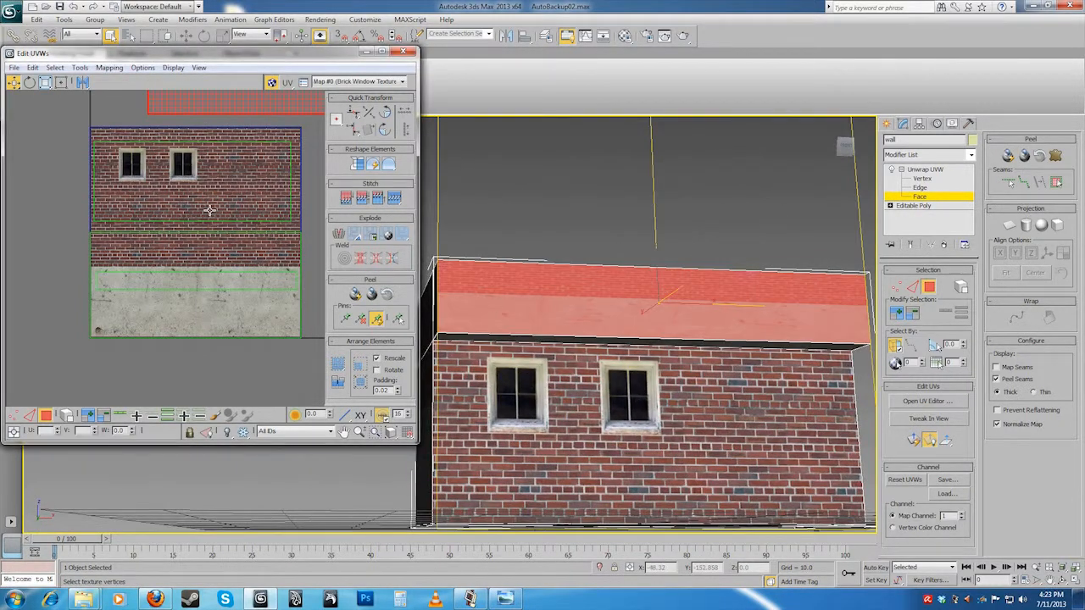
pyautogui.scroll(-3, 209, 210)
pyautogui.click(80, 67)
pyautogui.click(93, 263)
pyautogui.click(264, 209)
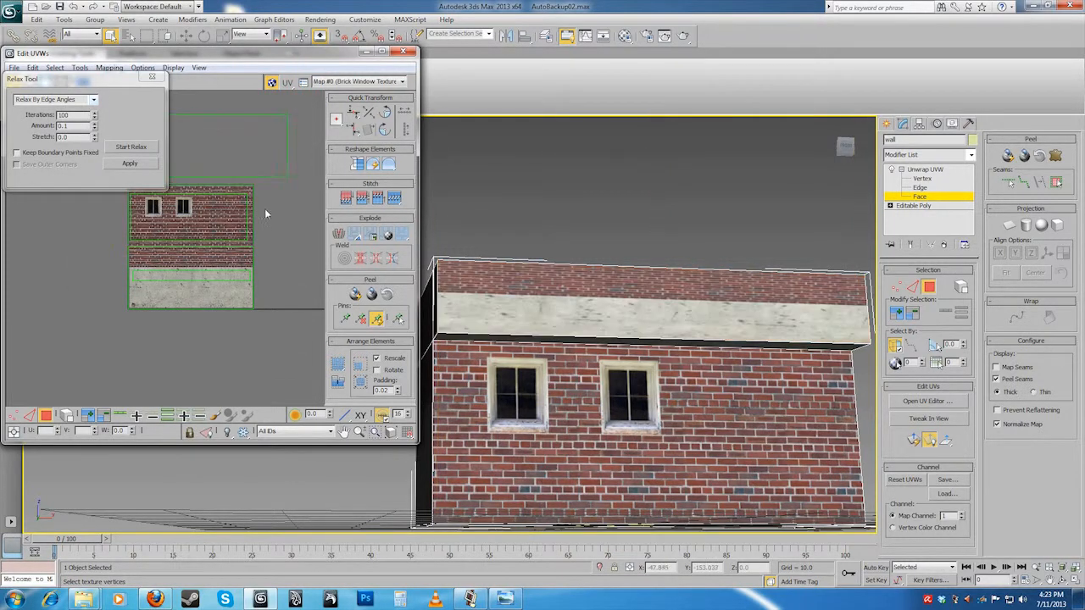
pyautogui.moveTo(266, 212); pyautogui.dragTo(276, 260, button='middle')
pyautogui.scroll(2, 266, 234)
pyautogui.click(274, 210)
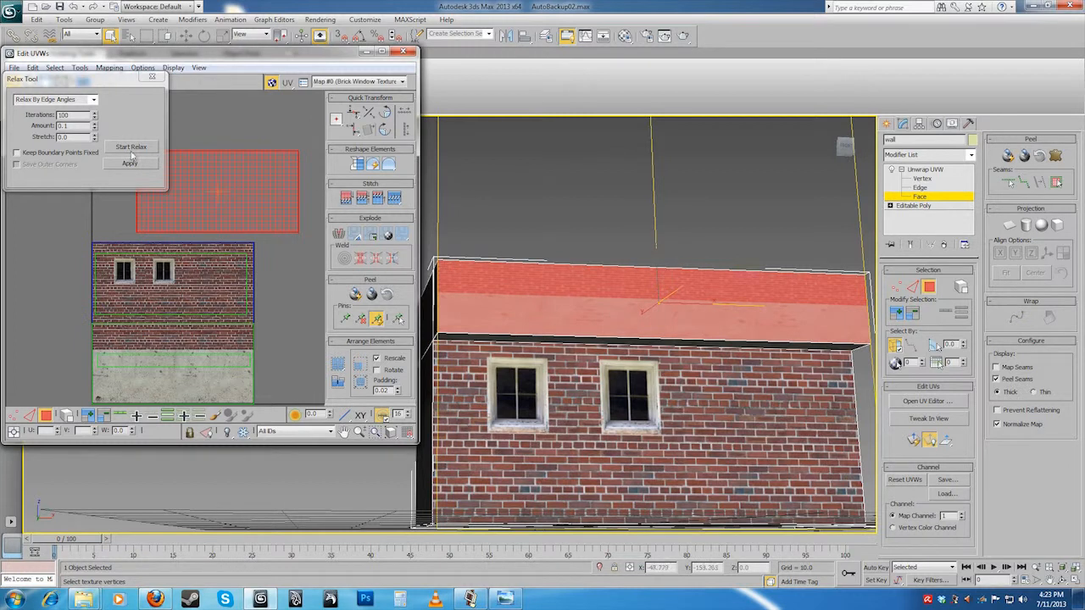
# - Close the Relax Tool and lower the top vertices of the upper front face's UV shell to a V of about 1.23
pyautogui.click(924, 179)
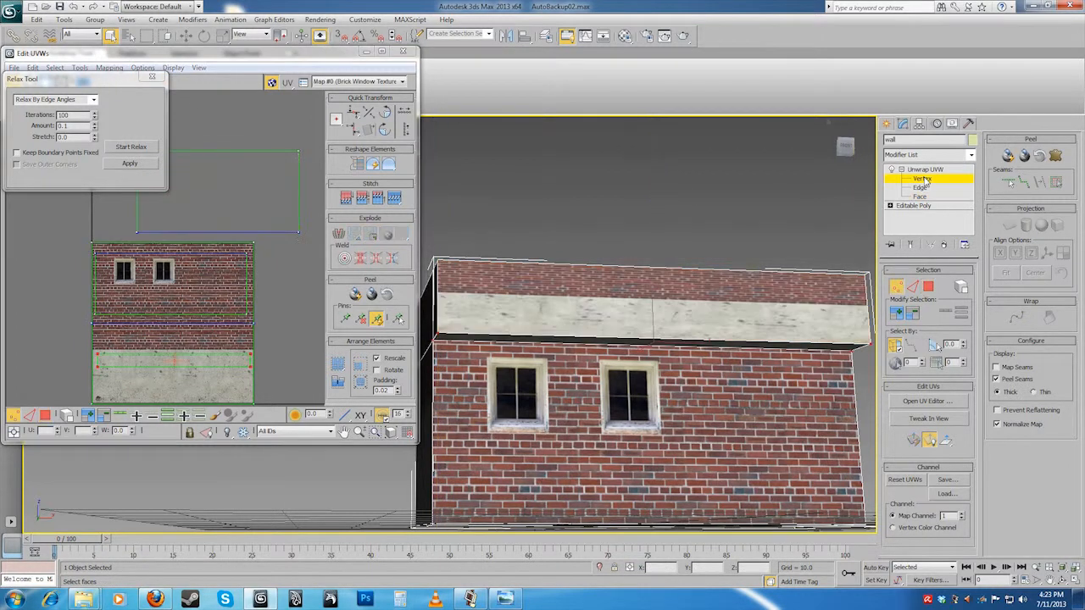
pyautogui.click(152, 76)
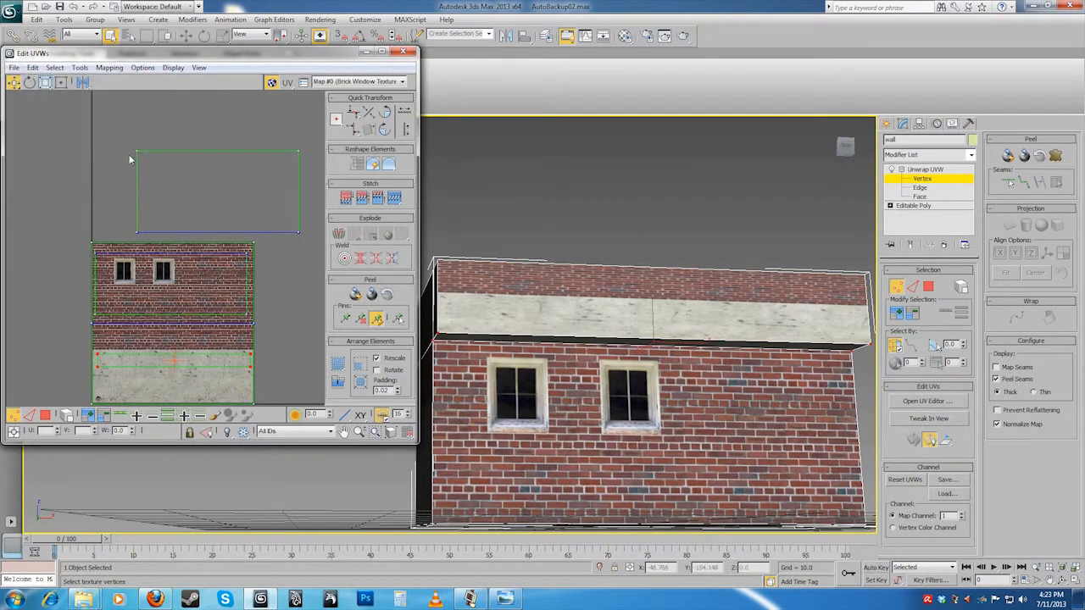
pyautogui.click(298, 153)
pyautogui.moveTo(297, 152); pyautogui.dragTo(289, 205)
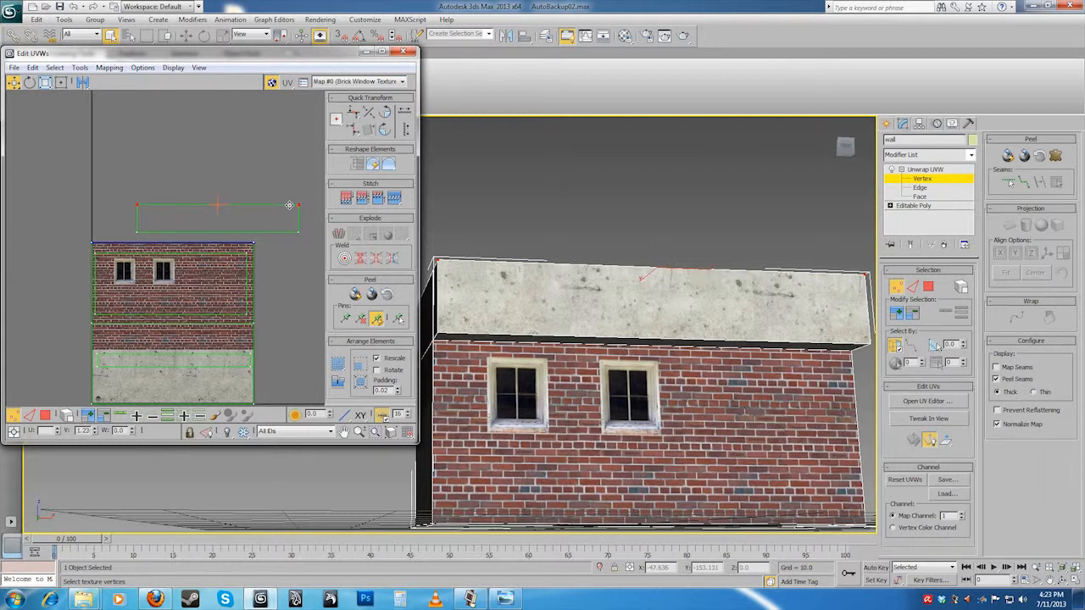
pyautogui.moveTo(292, 255); pyautogui.dragTo(277, 224, button='middle')
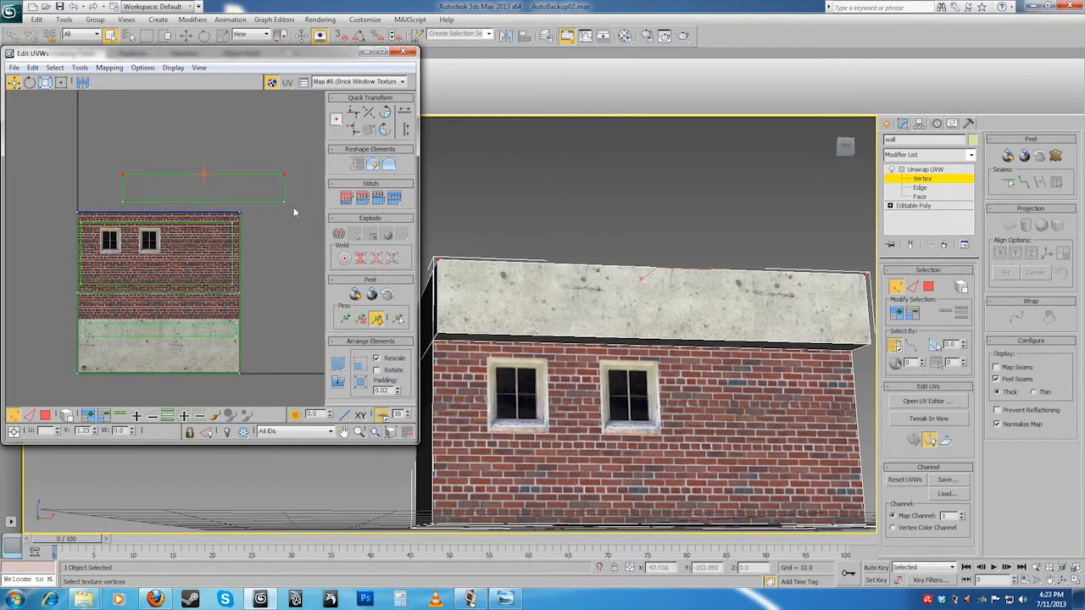
# - Return to Face mode, relax the upper front face's UV shell with Relax By Face Angles and close the Relax Tool
pyautogui.click(919, 197)
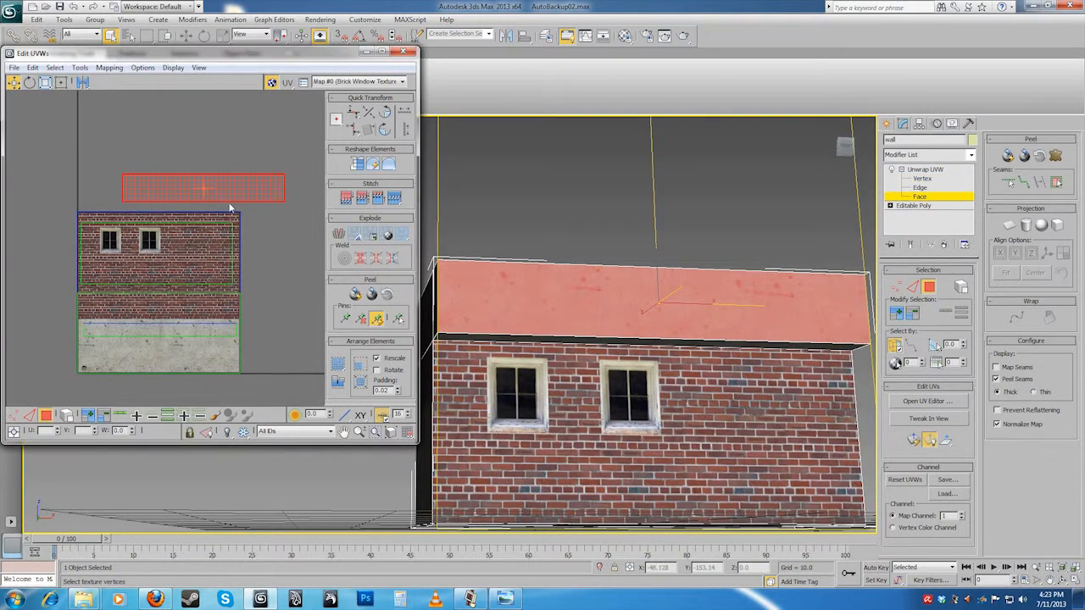
pyautogui.click(80, 67)
pyautogui.click(127, 270)
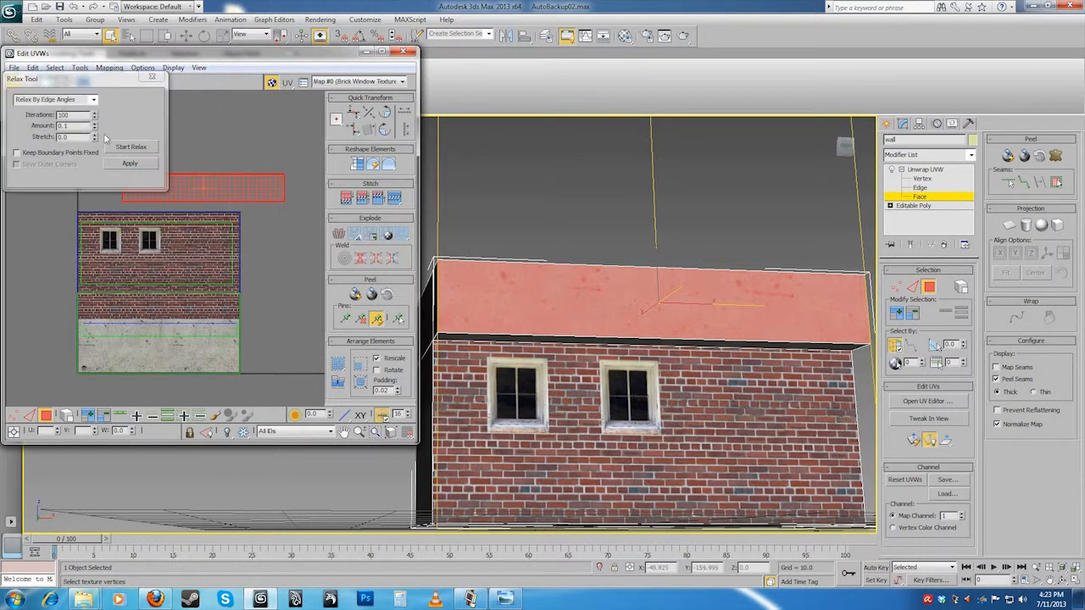
pyautogui.click(94, 99)
pyautogui.click(51, 109)
pyautogui.click(131, 148)
pyautogui.click(127, 147)
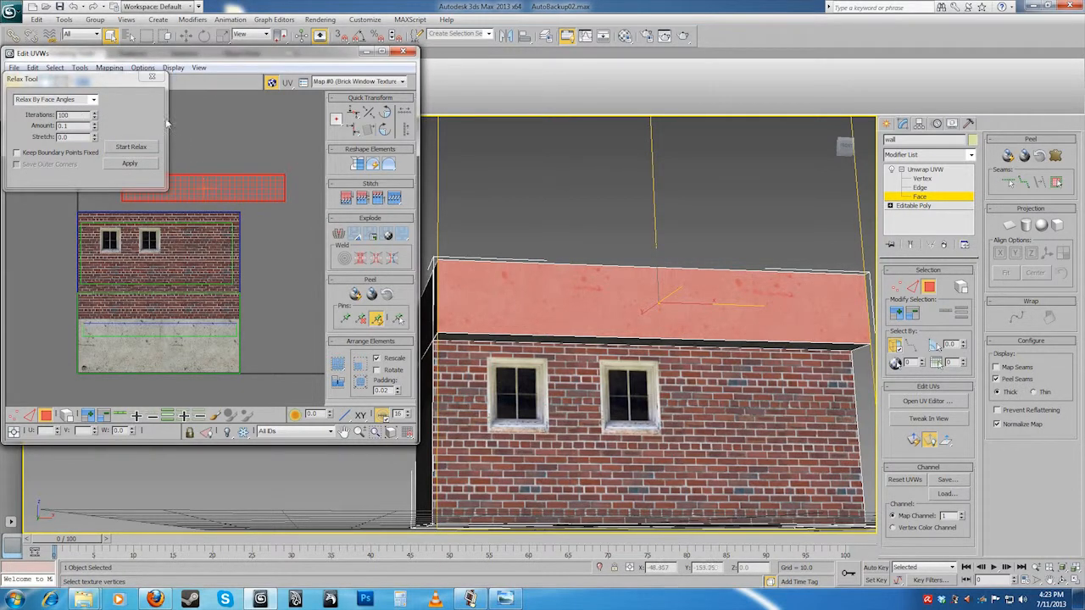
pyautogui.click(152, 77)
# - Move the upper front face's UV shell onto the lower part of the texture's concrete area
pyautogui.moveTo(203, 176); pyautogui.dragTo(179, 312)
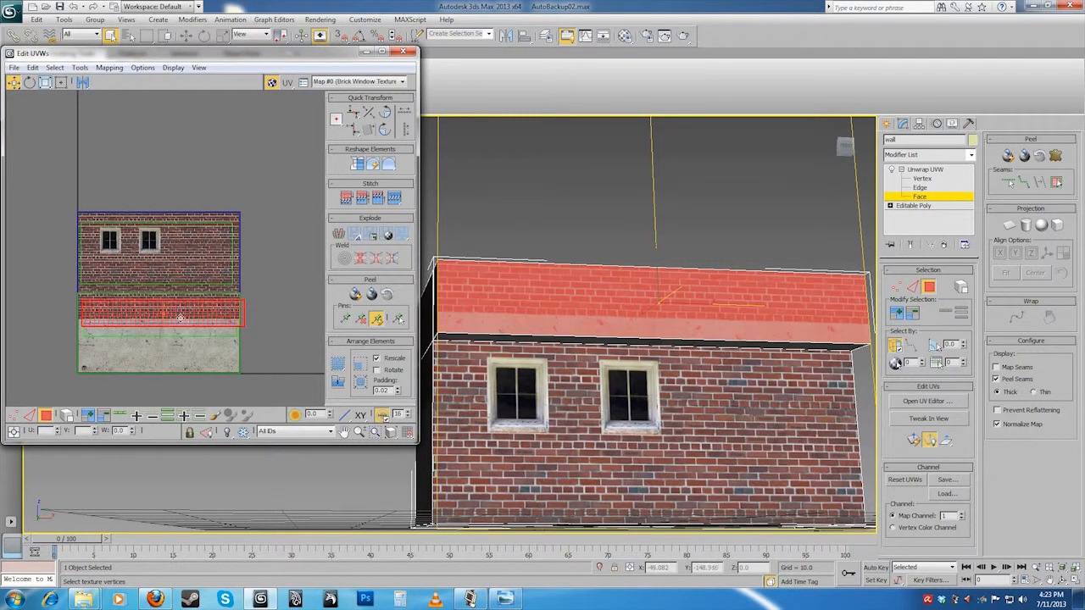
pyautogui.scroll(2, 179, 312)
pyautogui.moveTo(227, 282); pyautogui.dragTo(220, 331)
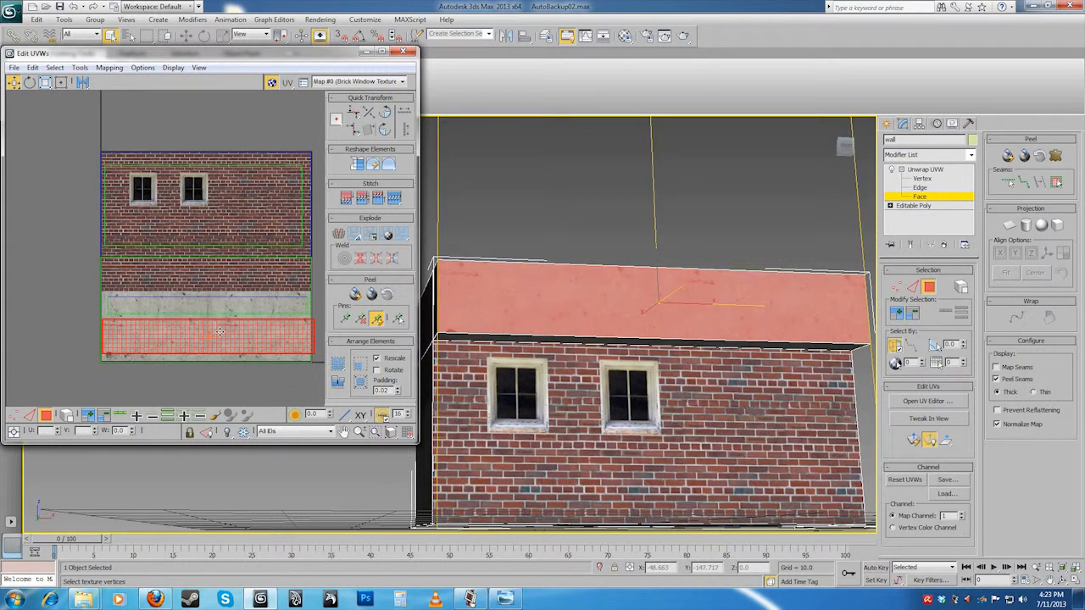
pyautogui.moveTo(176, 267); pyautogui.dragTo(162, 263, button='middle')
# - Scale the upper front face's UV shell down slightly, nudge it into place within the concrete and deselect it
pyautogui.click(48, 84)
pyautogui.moveTo(167, 322); pyautogui.dragTo(166, 329)
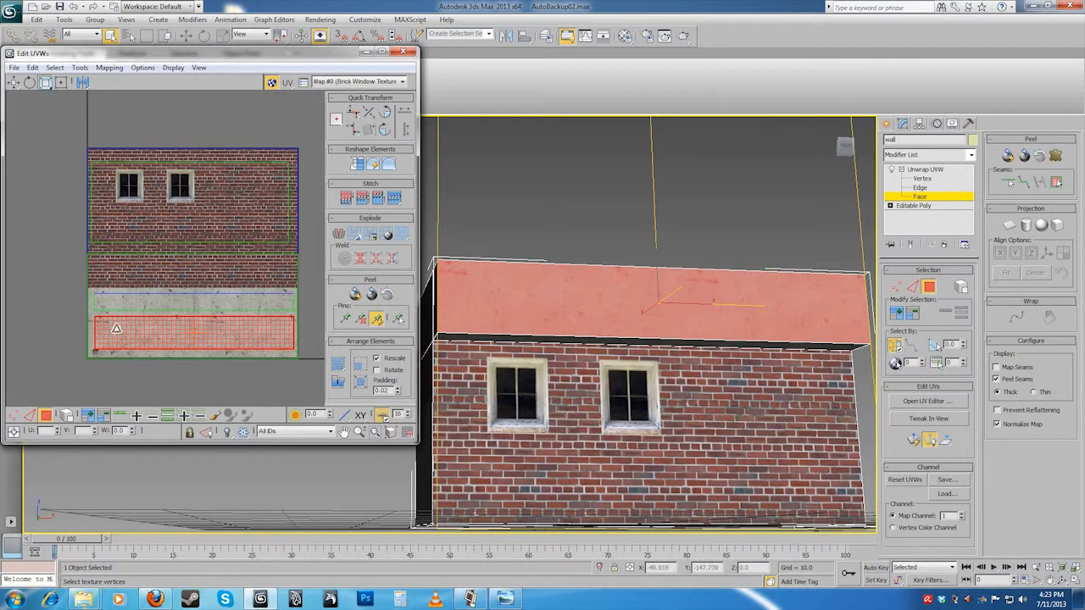
pyautogui.click(14, 83)
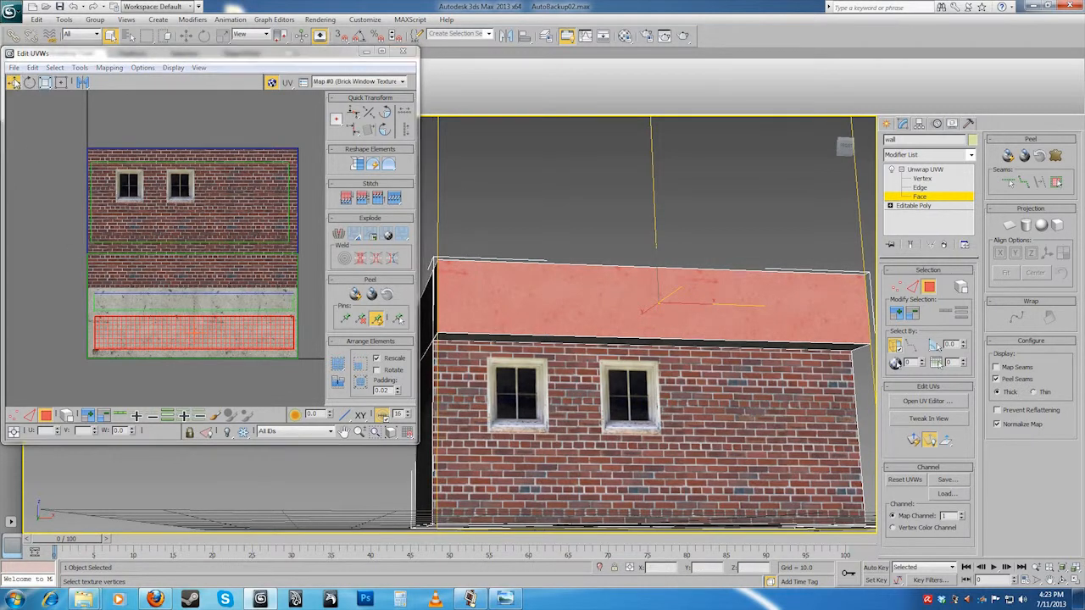
pyautogui.moveTo(180, 324); pyautogui.dragTo(181, 325)
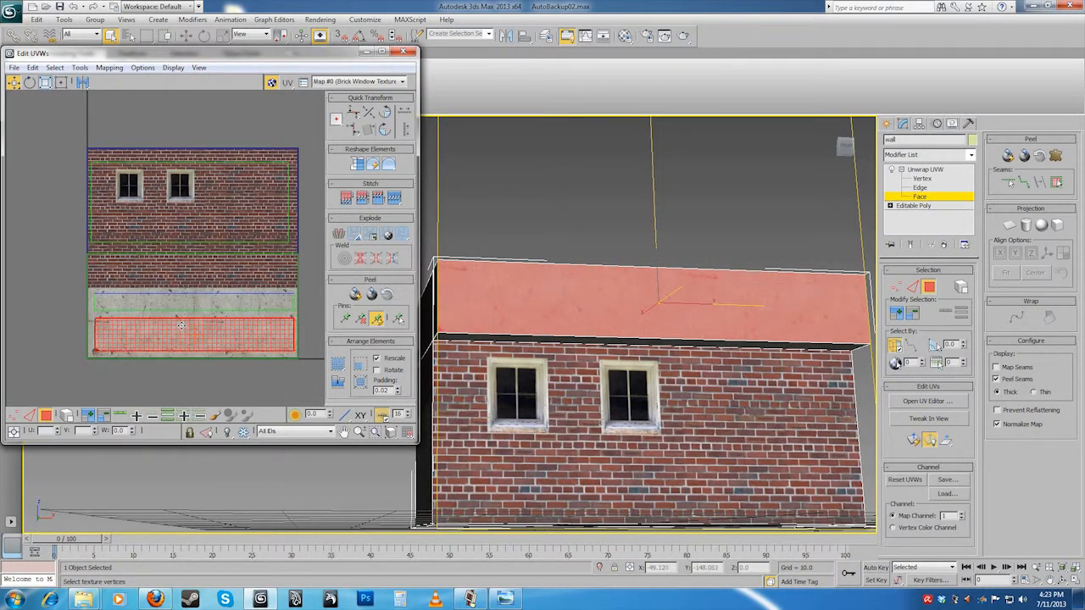
pyautogui.click(239, 379)
# - Review the mapping of the front overhang, its underside and the wall below by selecting their faces, then deselect them
pyautogui.keyDown('alt'); pyautogui.moveTo(720, 330); pyautogui.dragTo(680, 383, button='middle'); pyautogui.keyUp('alt')
pyautogui.click(637, 215)
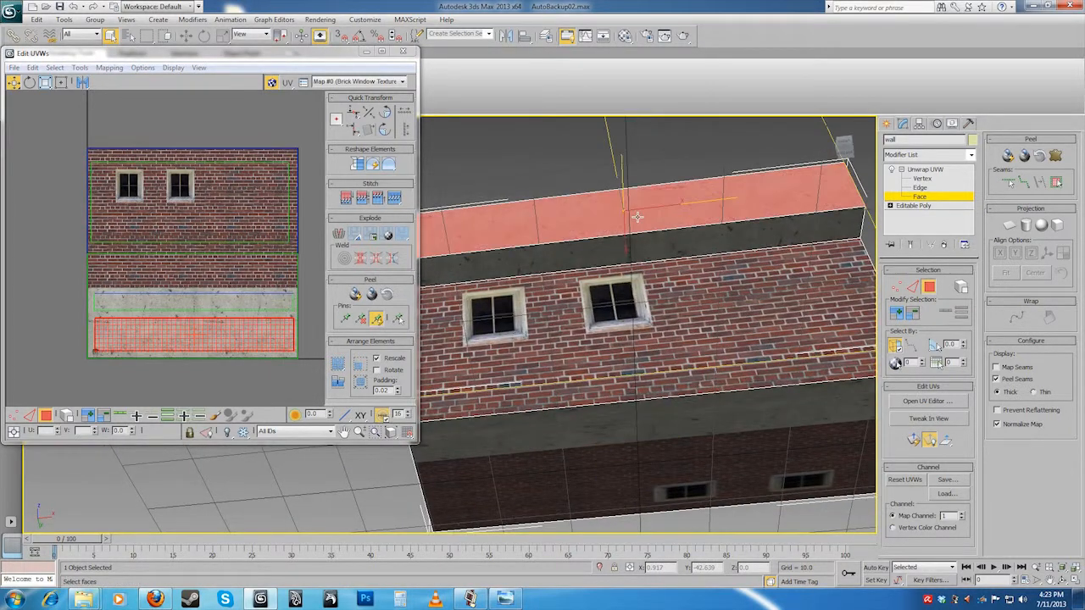
pyautogui.keyDown('ctrl'); pyautogui.click(637, 242); pyautogui.keyUp('ctrl')
pyautogui.keyDown('ctrl'); pyautogui.click(689, 337); pyautogui.keyUp('ctrl')
pyautogui.moveTo(689, 336)
pyautogui.keyDown('alt'); pyautogui.mouseDown(button='middle')
pyautogui.moveTo(721, 380)
pyautogui.moveTo(695, 383)
pyautogui.moveTo(663, 345)
pyautogui.moveTo(630, 351)
pyautogui.moveTo(639, 368)
pyautogui.moveTo(678, 351)
pyautogui.mouseUp(button='middle'); pyautogui.keyUp('alt')
pyautogui.click(719, 213)
# - Select the large roof face together with the narrow roof strip along its edge
pyautogui.keyDown('alt'); pyautogui.moveTo(718, 214); pyautogui.dragTo(671, 436, button='middle'); pyautogui.keyUp('alt')
pyautogui.click(620, 331)
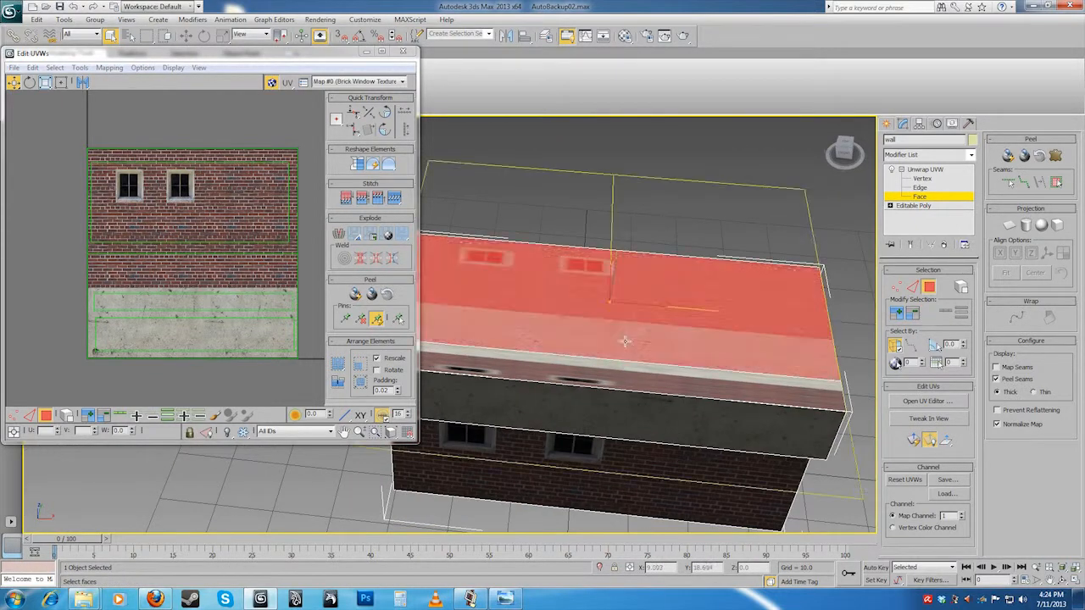
pyautogui.keyDown('alt'); pyautogui.moveTo(620, 331); pyautogui.dragTo(590, 346, button='middle'); pyautogui.keyUp('alt')
pyautogui.keyDown('ctrl'); pyautogui.click(571, 324); pyautogui.keyUp('ctrl')
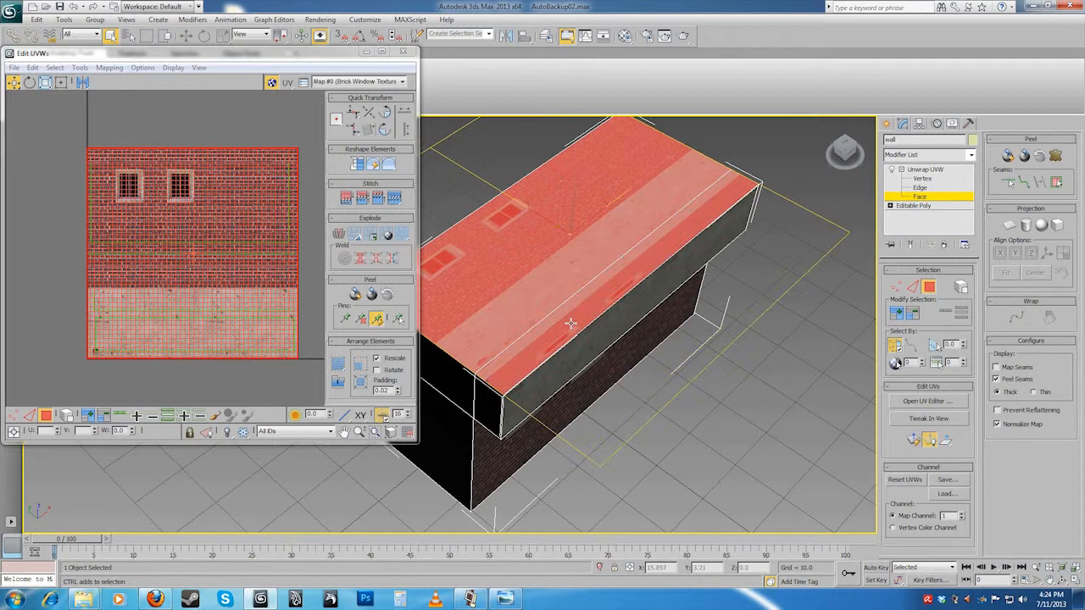
pyautogui.middleClick(266, 271)
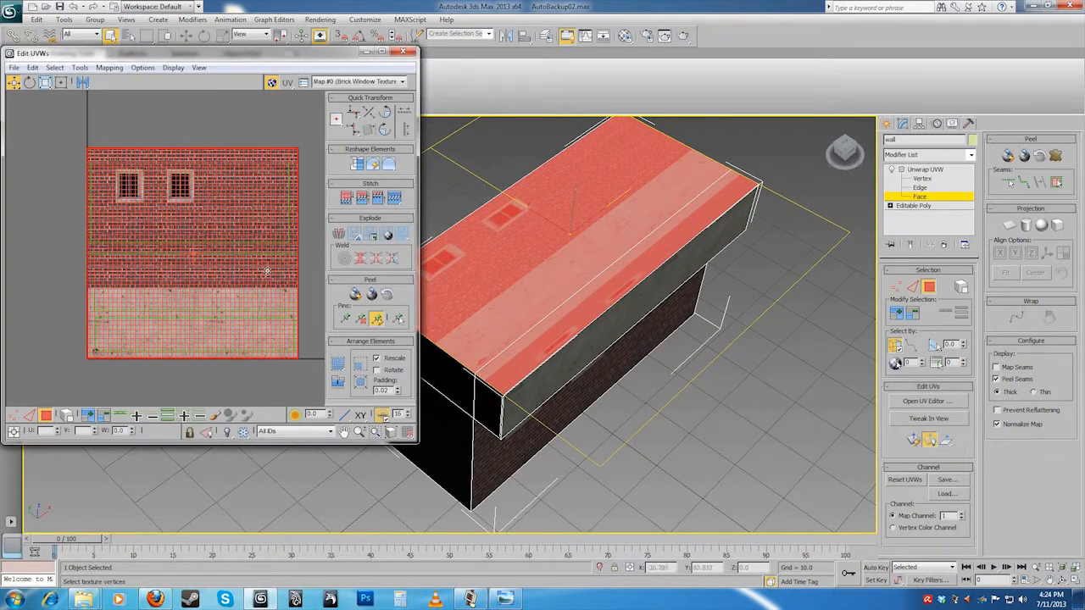
pyautogui.click(718, 396)
pyautogui.click(584, 302)
pyautogui.keyDown('ctrl'); pyautogui.click(511, 271); pyautogui.keyUp('ctrl')
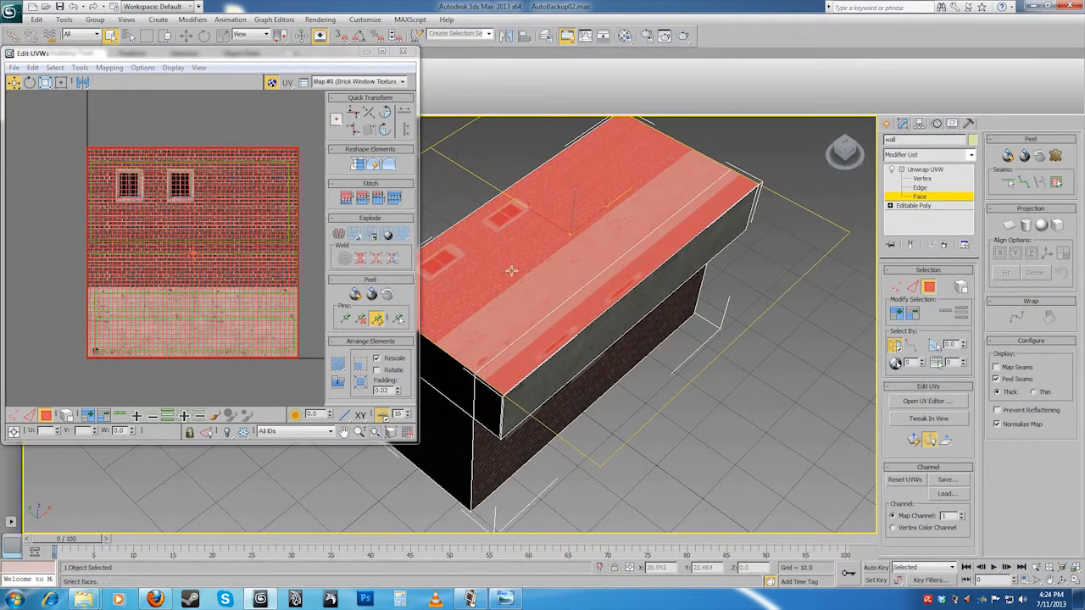
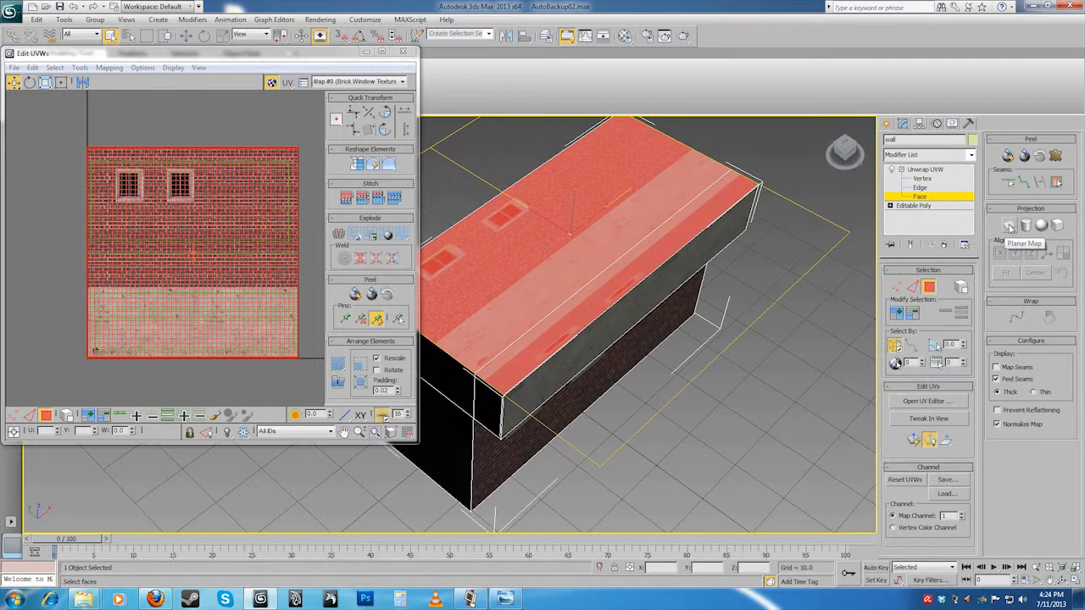
# - Apply a Planar Map to the selected roof faces and move their UV shell off the texture to its left side
pyautogui.click(1009, 225)
pyautogui.click(1010, 227)
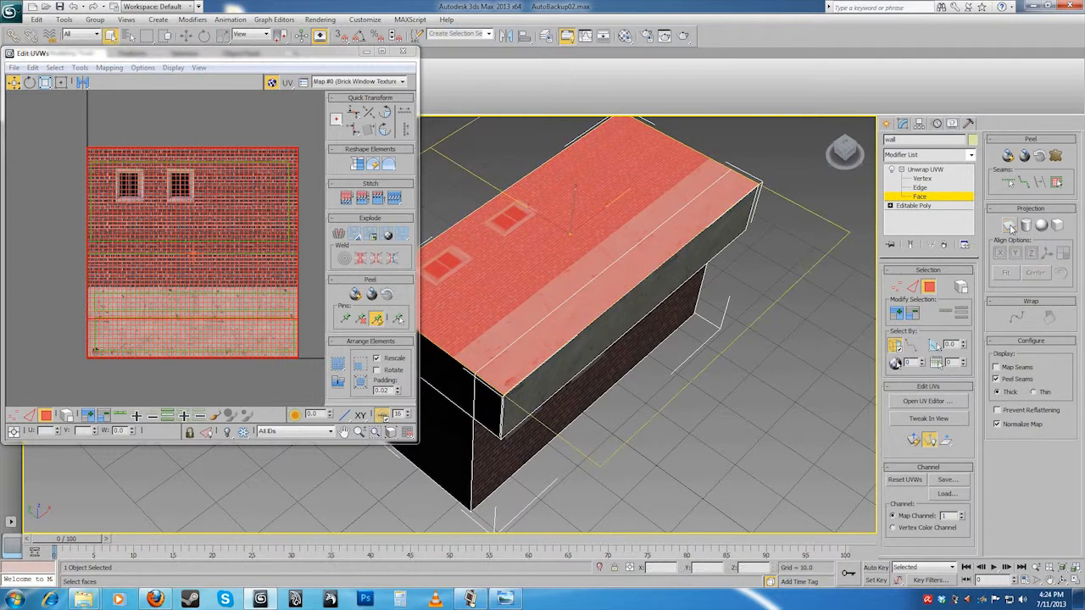
pyautogui.middleClick(225, 210)
pyautogui.scroll(-3, 224, 212)
pyautogui.moveTo(211, 232); pyautogui.dragTo(62, 290)
pyautogui.moveTo(217, 306); pyautogui.dragTo(298, 271, button='middle')
pyautogui.moveTo(143, 254); pyautogui.dragTo(126, 264)
pyautogui.moveTo(212, 268); pyautogui.dragTo(206, 293, button='middle')
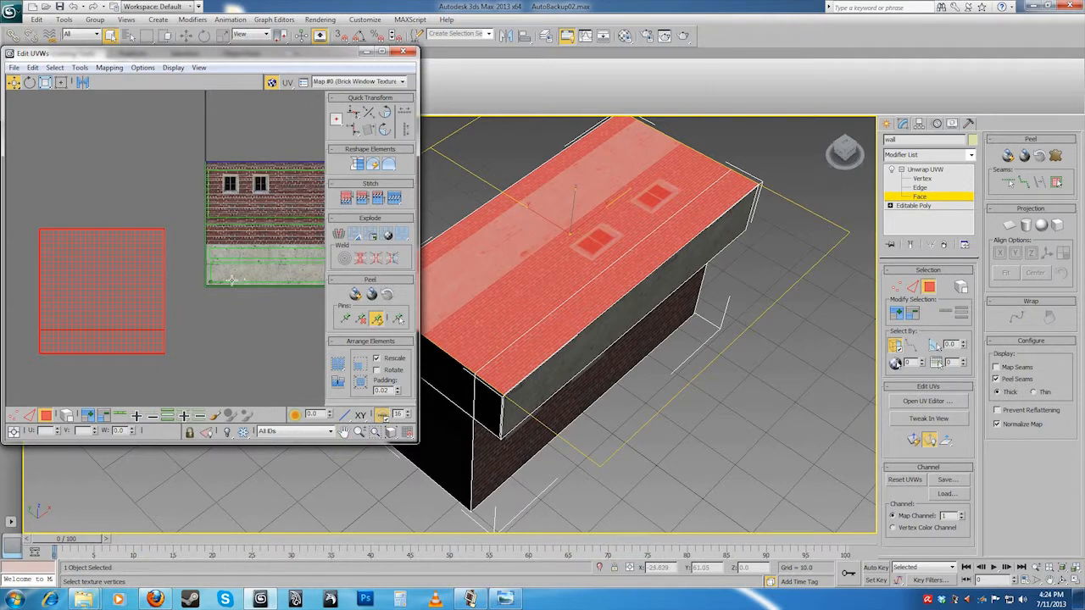
# - Relax the roof faces' UV shell with the Relax Tool and close the tool
pyautogui.keyDown('alt'); pyautogui.moveTo(605, 381); pyautogui.dragTo(551, 315, button='middle'); pyautogui.keyUp('alt')
pyautogui.moveTo(289, 312); pyautogui.dragTo(257, 311, button='middle')
pyautogui.scroll(3, 228, 276)
pyautogui.moveTo(194, 260); pyautogui.dragTo(262, 220, button='middle')
pyautogui.scroll(-2, 235, 253)
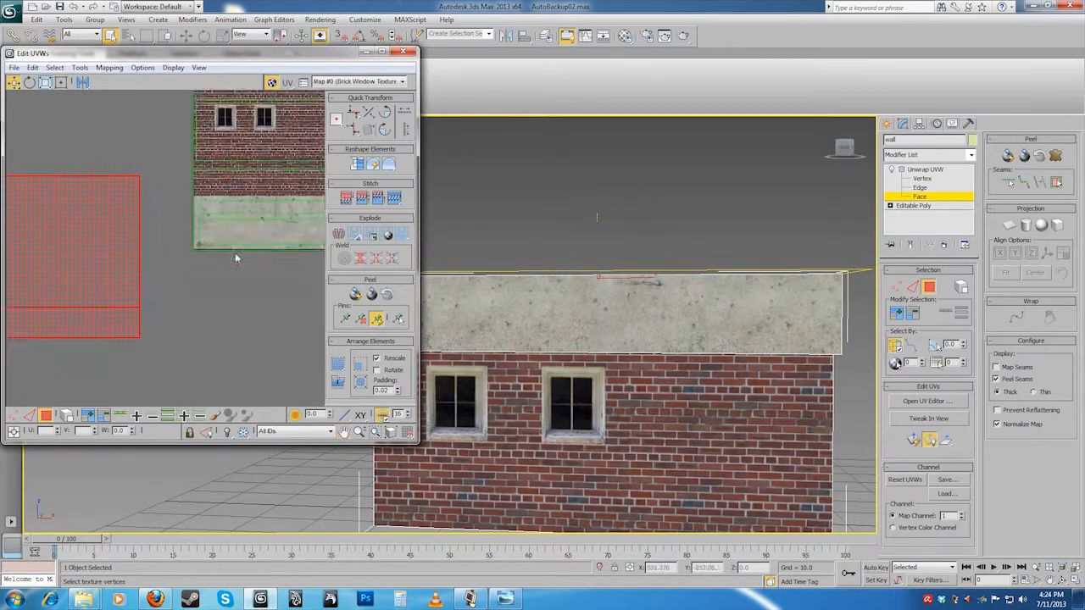
pyautogui.click(79, 67)
pyautogui.click(101, 261)
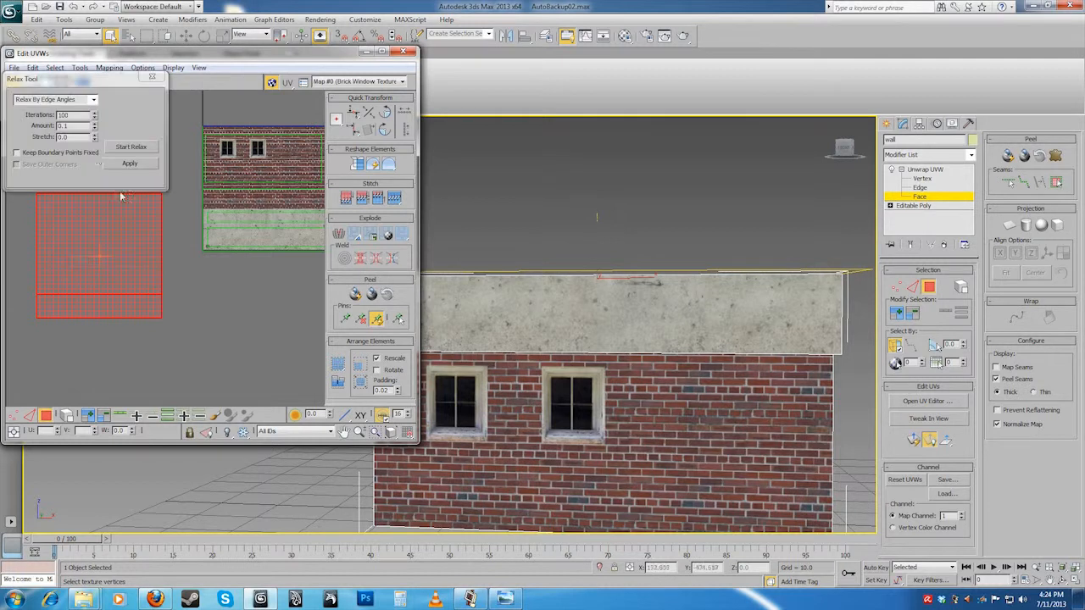
pyautogui.click(93, 100)
pyautogui.click(131, 147)
pyautogui.click(151, 78)
# - Move the roof's UV shell onto the texture and scale it down to the height of the concrete area
pyautogui.moveTo(133, 236); pyautogui.dragTo(274, 203)
pyautogui.moveTo(274, 203); pyautogui.dragTo(201, 230, button='middle')
pyautogui.scroll(2, 195, 242)
pyautogui.click(45, 81)
pyautogui.moveTo(146, 253); pyautogui.dragTo(166, 311)
# - Position the roof's UV shell within the concrete area and deselect the faces
pyautogui.click(15, 82)
pyautogui.moveTo(144, 261); pyautogui.dragTo(184, 262)
pyautogui.click(45, 82)
pyautogui.click(13, 82)
pyautogui.click(198, 313)
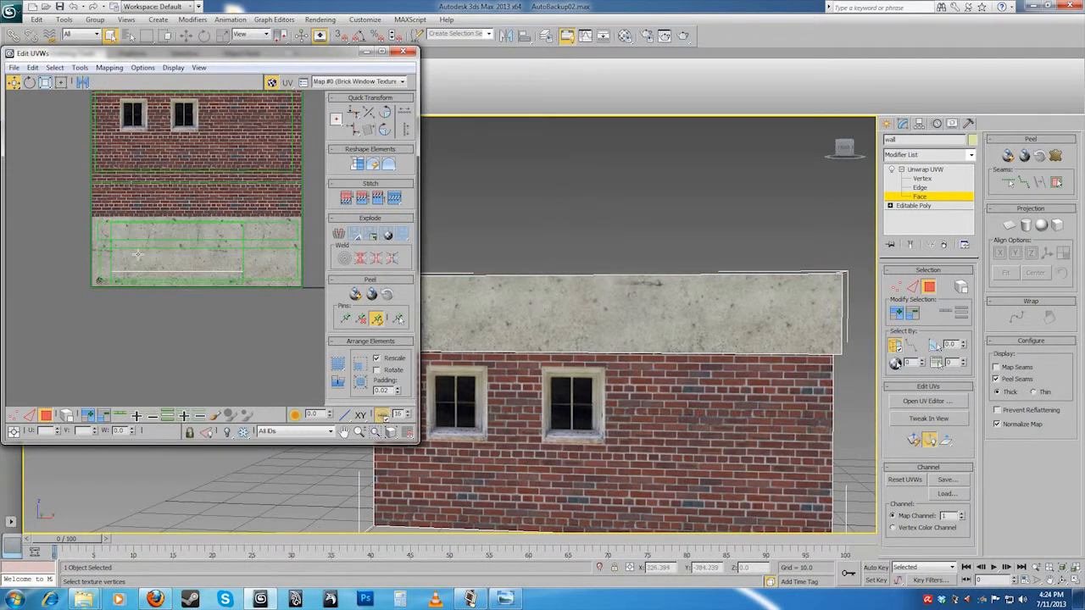
pyautogui.keyDown('alt'); pyautogui.moveTo(658, 421); pyautogui.dragTo(723, 380, button='middle'); pyautogui.keyUp('alt')
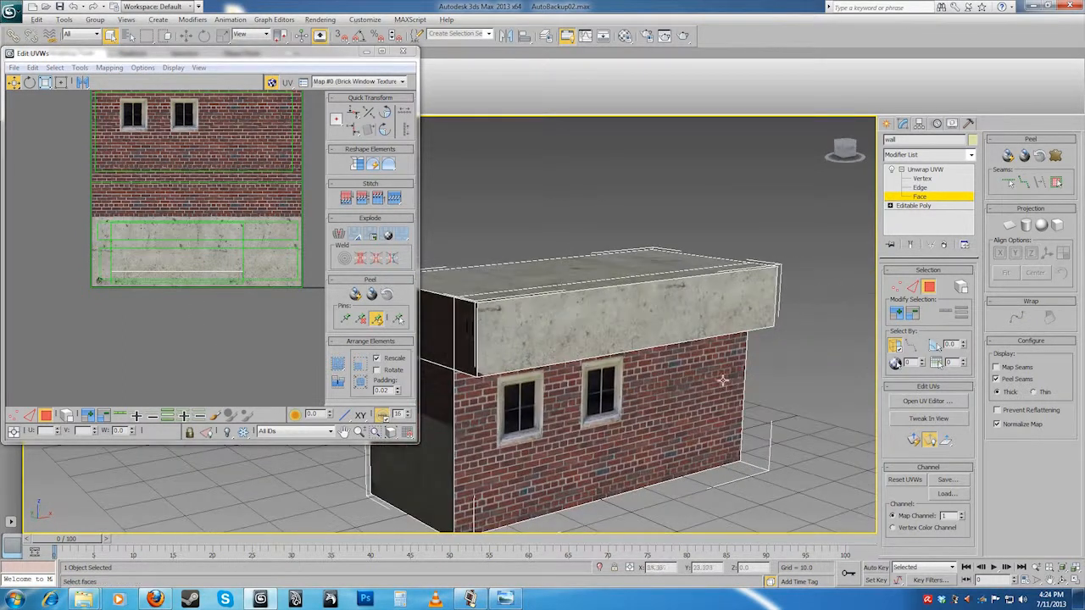
pyautogui.moveTo(124, 214); pyautogui.dragTo(100, 248, button='middle')
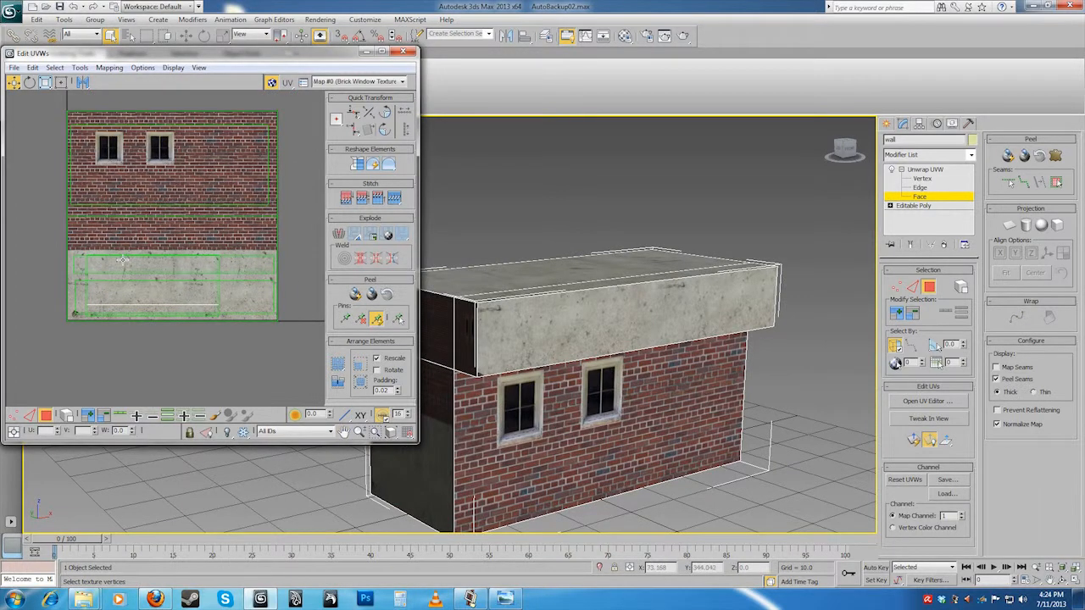
pyautogui.hotkey('ctrl', 'a')
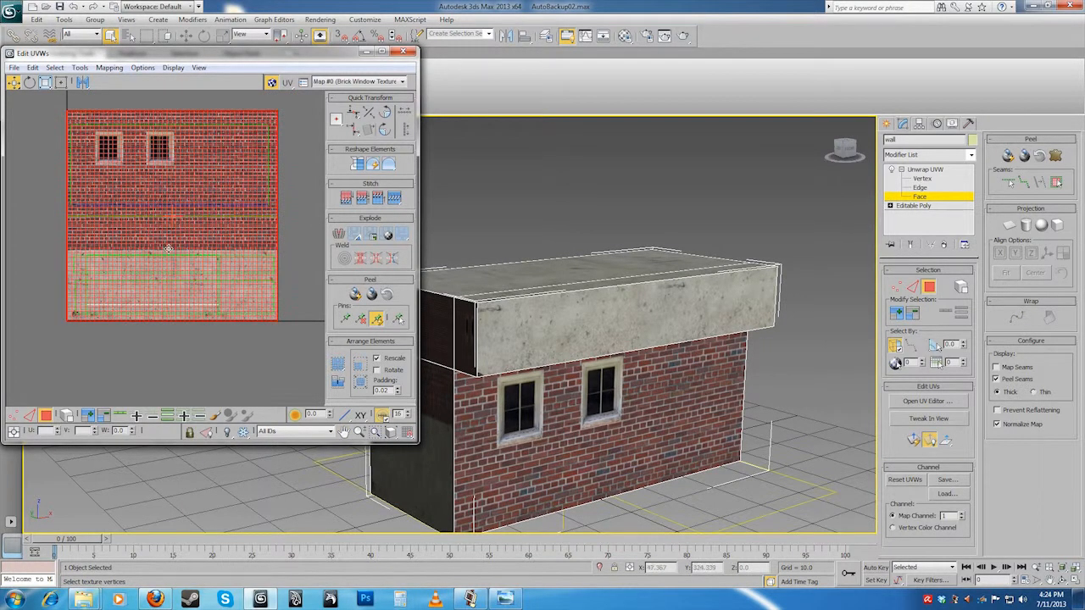
pyautogui.click(178, 335)
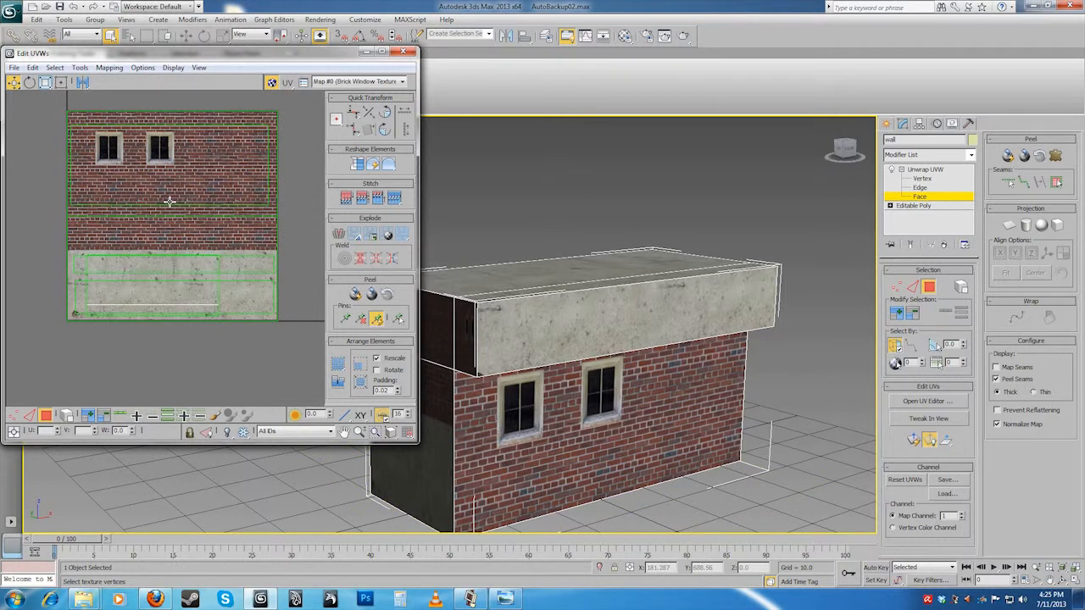
# - Select both overhang faces on the unmapped narrow end of the building and apply a Planar Map to them
pyautogui.keyDown('alt'); pyautogui.moveTo(647, 389); pyautogui.dragTo(605, 388, button='middle'); pyautogui.keyUp('alt')
pyautogui.moveTo(226, 333); pyautogui.dragTo(220, 364, button='middle')
pyautogui.keyDown('alt'); pyautogui.moveTo(559, 356); pyautogui.dragTo(600, 315, button='middle'); pyautogui.keyUp('alt')
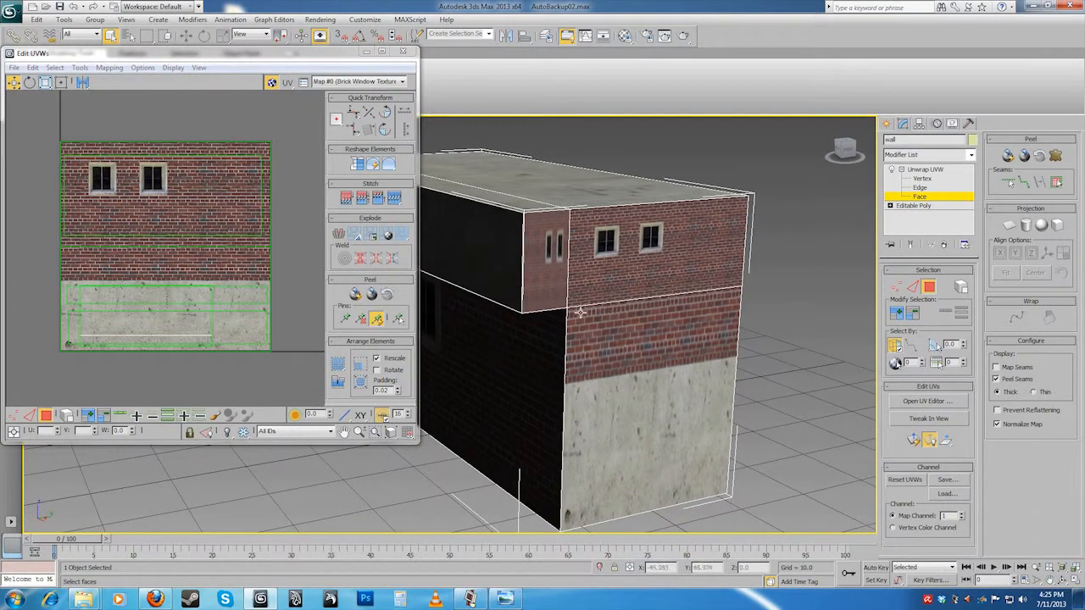
pyautogui.click(559, 286)
pyautogui.keyDown('ctrl'); pyautogui.click(650, 275); pyautogui.keyUp('ctrl')
pyautogui.keyDown('ctrl'); pyautogui.click(641, 338); pyautogui.keyUp('ctrl')
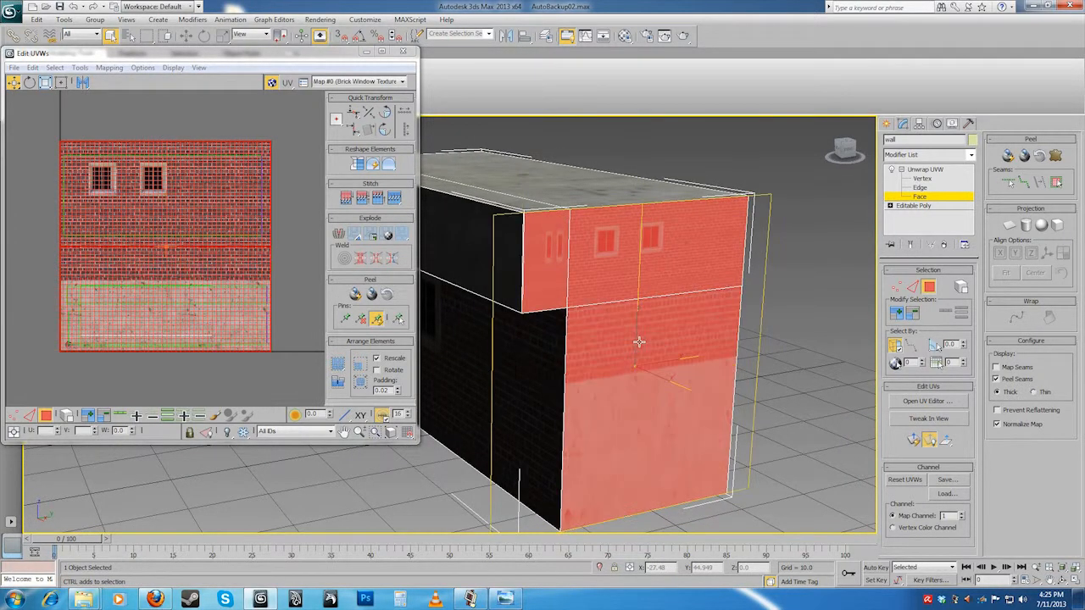
pyautogui.click(799, 378)
pyautogui.click(547, 262)
pyautogui.keyDown('ctrl'); pyautogui.click(615, 272); pyautogui.keyUp('ctrl')
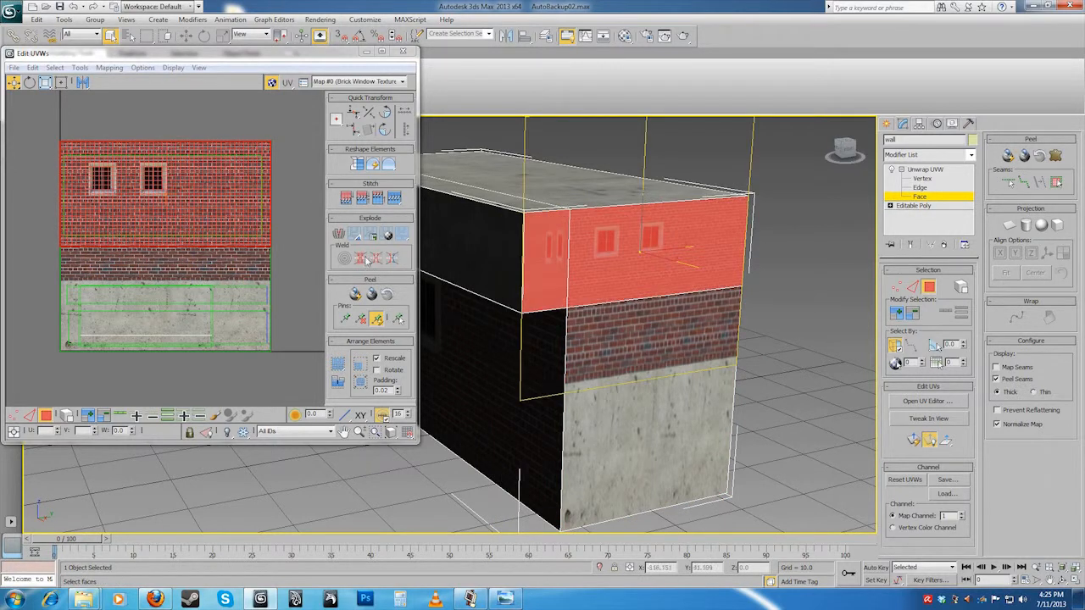
pyautogui.click(1010, 226)
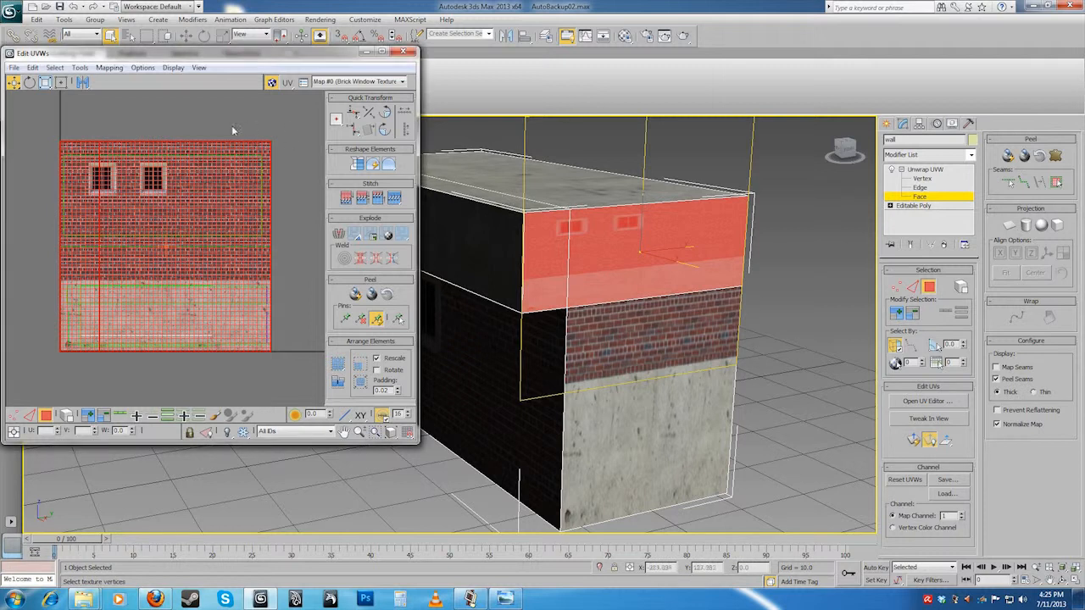
# - Move the end overhang's UV shell off the texture into the empty UV space
pyautogui.scroll(-2, 183, 200)
pyautogui.moveTo(179, 247); pyautogui.dragTo(265, 287)
pyautogui.scroll(-1, 265, 287)
pyautogui.moveTo(265, 287); pyautogui.dragTo(179, 221, button='middle')
pyautogui.moveTo(179, 222); pyautogui.dragTo(257, 263)
# - Relax the end overhang's UV shell using Relax By Face Angles
pyautogui.click(80, 70)
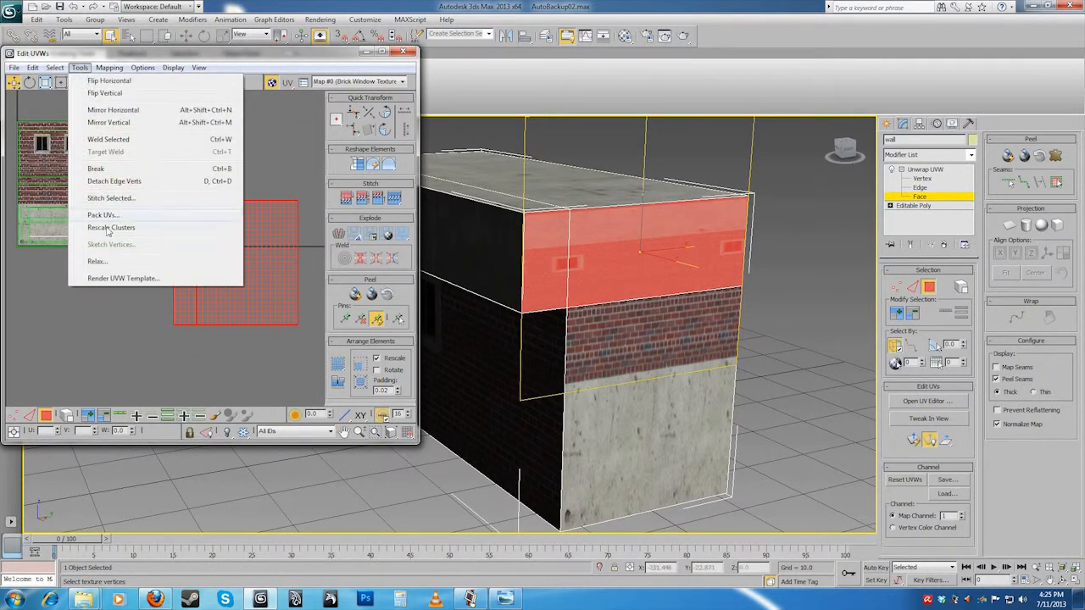
pyautogui.click(102, 261)
pyautogui.click(95, 101)
pyautogui.click(62, 111)
pyautogui.click(124, 147)
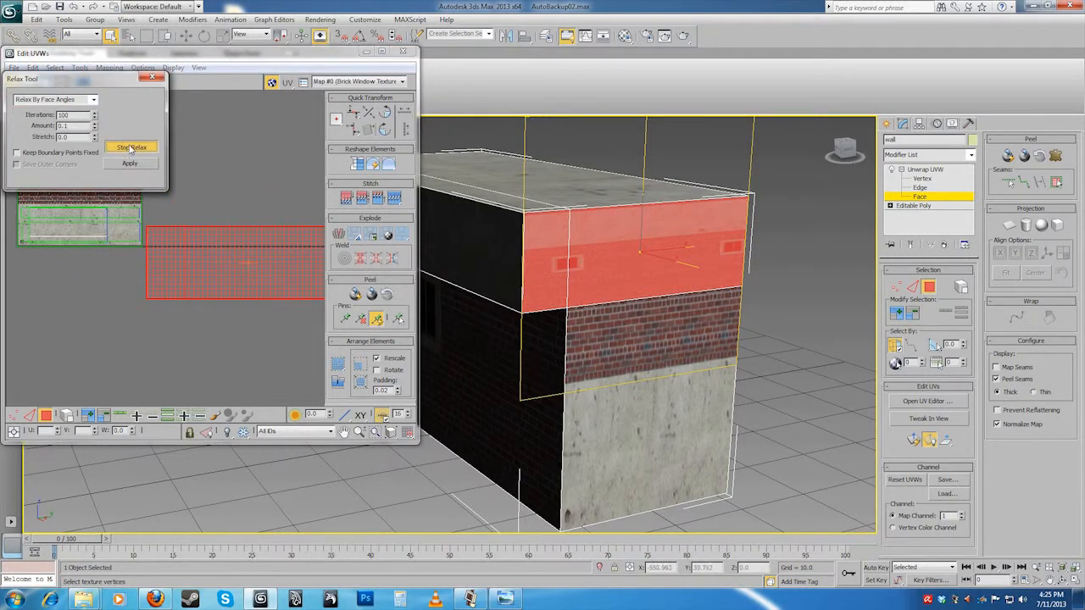
pyautogui.click(130, 148)
# - Position the relaxed overhang UV shell just below the texture and move the Relax Tool window clear of the UV layout
pyautogui.click(255, 232)
pyautogui.moveTo(184, 244); pyautogui.dragTo(308, 292, button='middle')
pyautogui.moveTo(68, 82)
pyautogui.mouseDown()
pyautogui.moveTo(77, 88)
pyautogui.moveTo(68, 76)
pyautogui.mouseUp()
pyautogui.moveTo(228, 313); pyautogui.dragTo(164, 300, button='middle')
pyautogui.moveTo(288, 304); pyautogui.dragTo(233, 326)
pyautogui.moveTo(228, 324); pyautogui.dragTo(245, 318, button='middle')
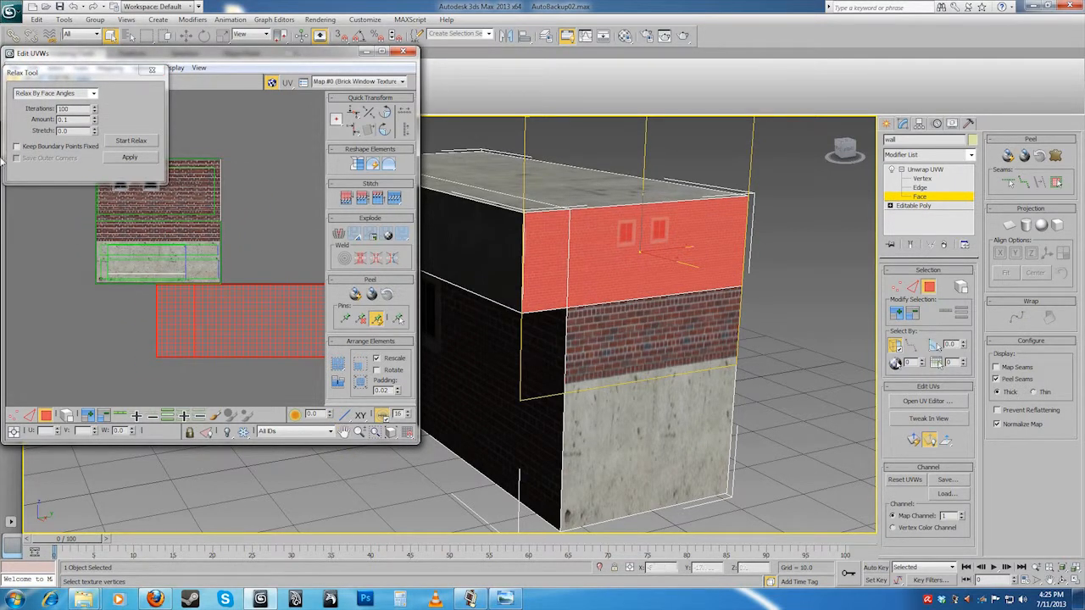
pyautogui.moveTo(91, 79); pyautogui.dragTo(107, 423)
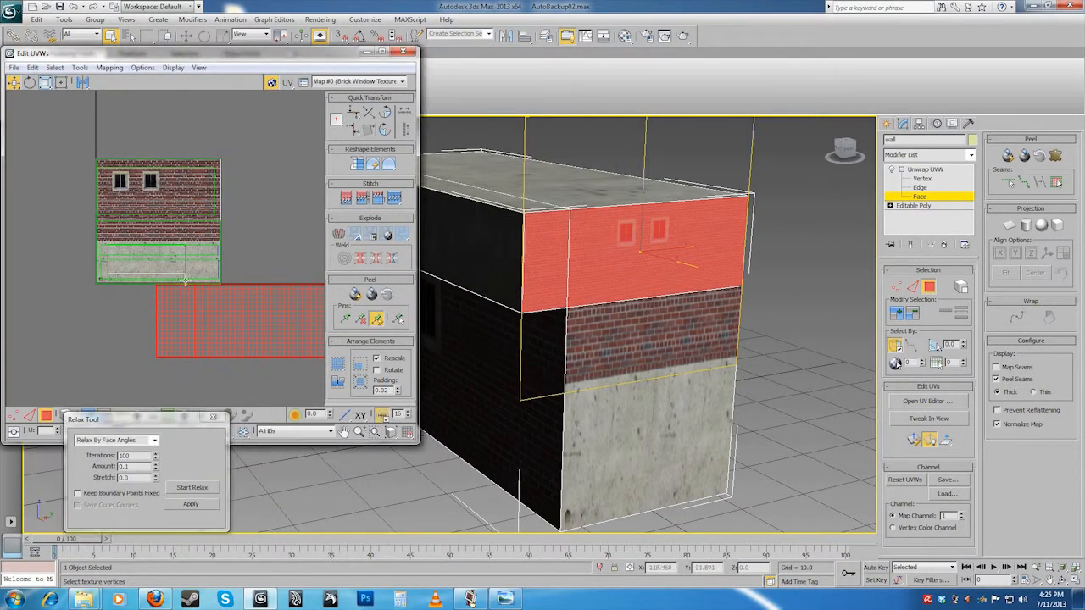
# - Scale down the end overhang's UV shell and fit it within the concrete area
pyautogui.moveTo(183, 262); pyautogui.dragTo(197, 264, button='middle')
pyautogui.click(46, 82)
pyautogui.moveTo(250, 309); pyautogui.dragTo(171, 264)
pyautogui.scroll(3, 268, 357)
pyautogui.click(13, 81)
# - Apply a Planar Map to the overhang faces on the opposite narrow end and relax their UV shell by face angles
pyautogui.keyDown('alt'); pyautogui.moveTo(564, 364); pyautogui.dragTo(753, 434, button='middle'); pyautogui.keyUp('alt')
pyautogui.click(575, 275)
pyautogui.keyDown('ctrl'); pyautogui.click(504, 266); pyautogui.keyUp('ctrl')
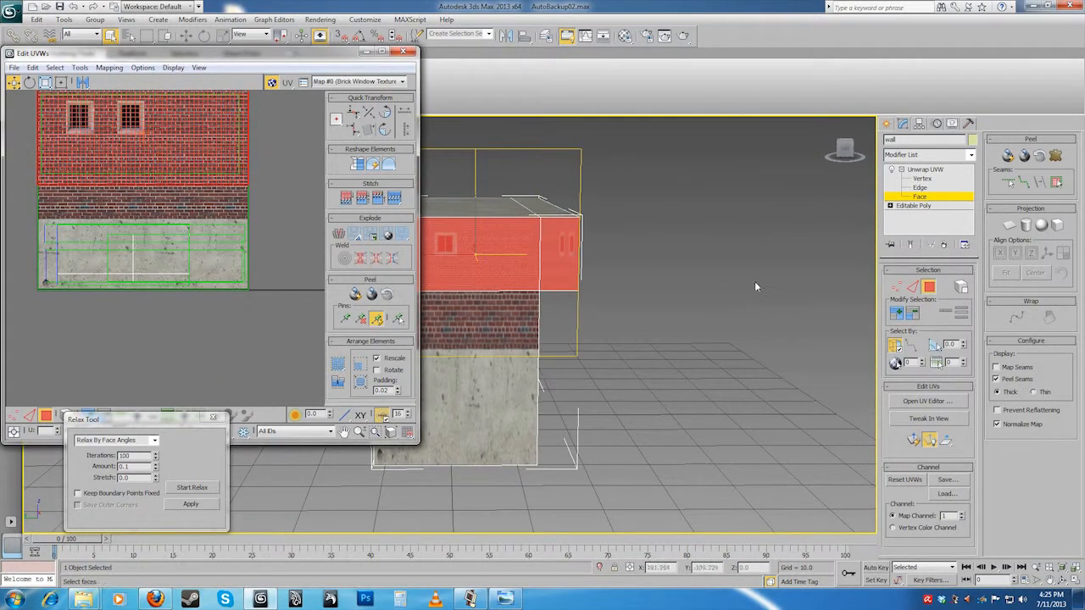
pyautogui.click(1009, 225)
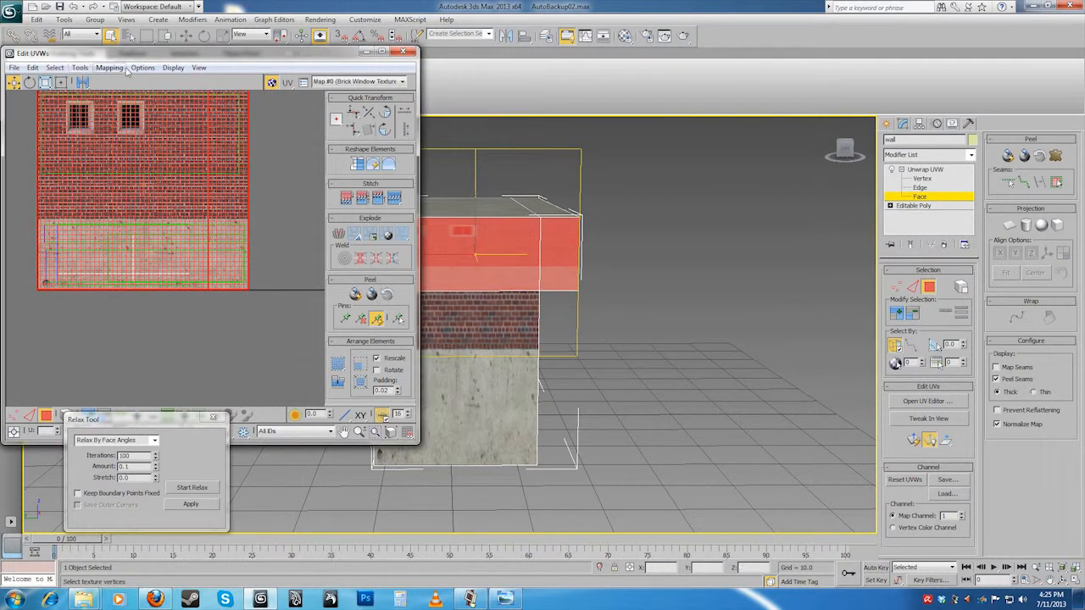
pyautogui.click(83, 68)
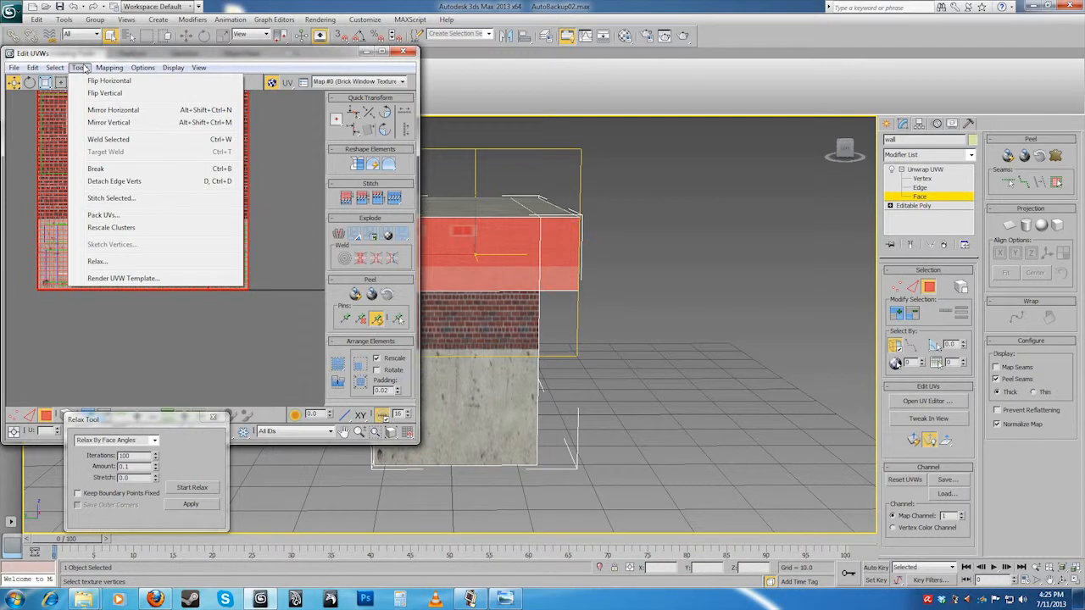
pyautogui.click(100, 261)
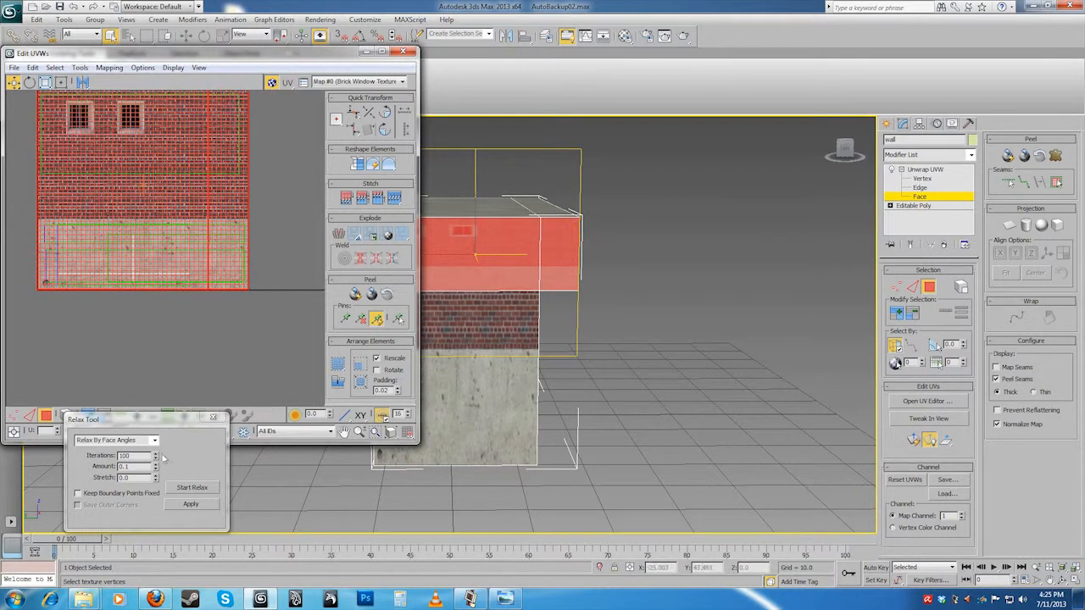
pyautogui.click(191, 489)
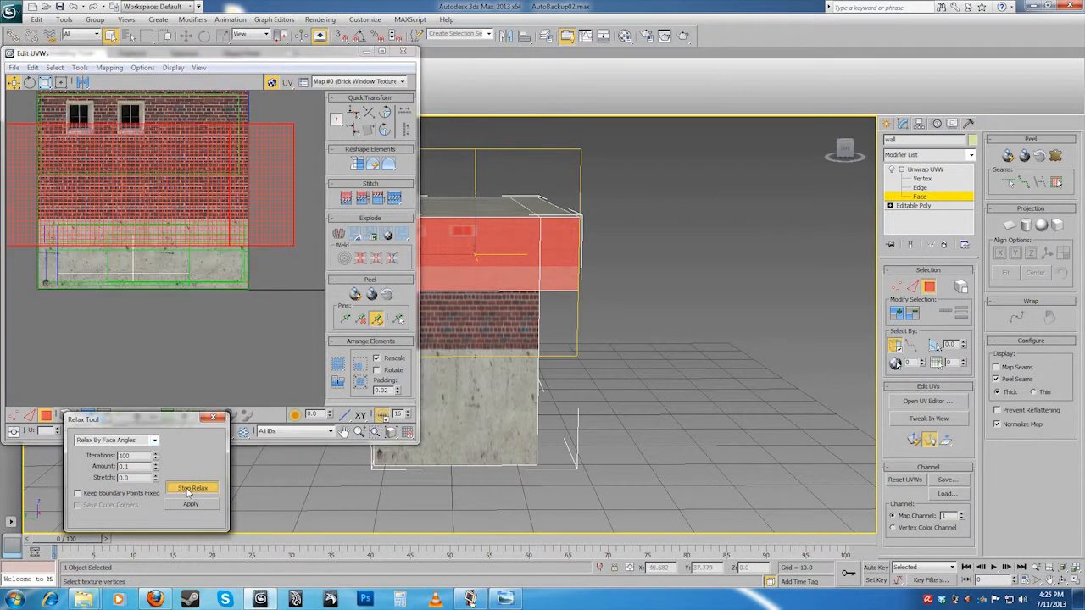
# - Scale down the opposite overhang's UV shell and move it onto the concrete area
pyautogui.scroll(-2, 208, 321)
pyautogui.click(45, 82)
pyautogui.moveTo(159, 229); pyautogui.dragTo(156, 286)
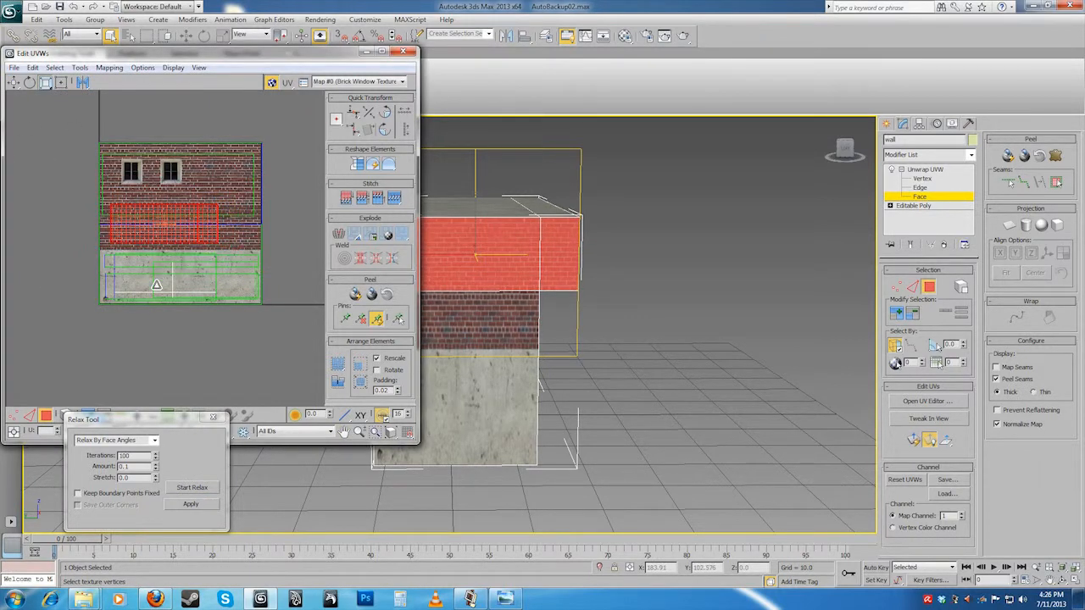
pyautogui.click(14, 82)
pyautogui.moveTo(185, 231); pyautogui.dragTo(182, 280)
# - Apply a Planar Map to the end wall face below this overhang and relax its UV shell
pyautogui.keyDown('alt'); pyautogui.moveTo(627, 363); pyautogui.dragTo(678, 367, button='middle'); pyautogui.keyUp('alt')
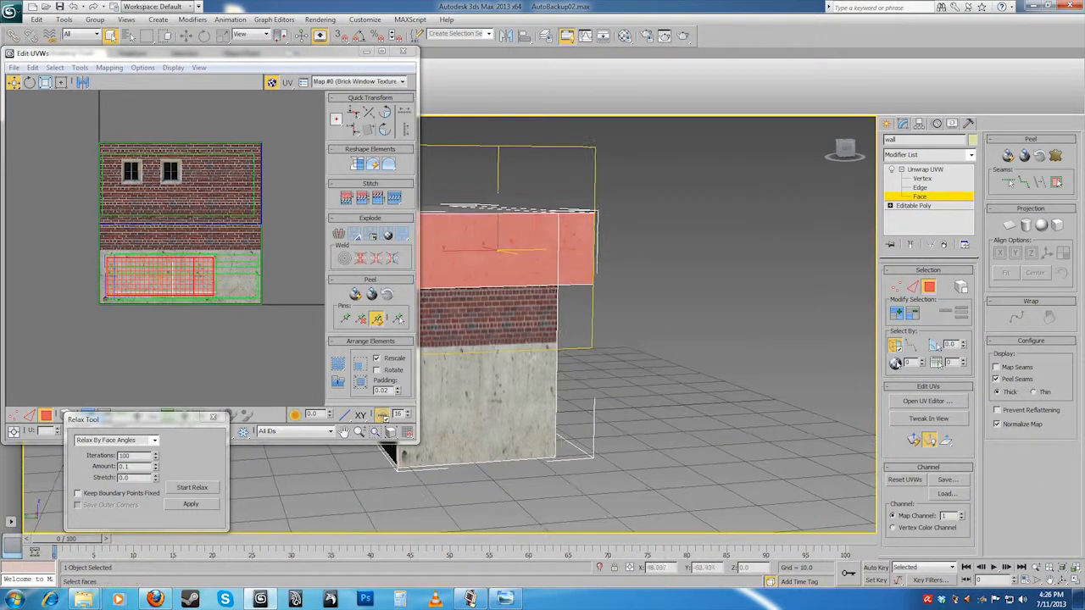
pyautogui.click(506, 350)
pyautogui.keyDown('alt'); pyautogui.moveTo(501, 395); pyautogui.dragTo(569, 384, button='middle'); pyautogui.keyUp('alt')
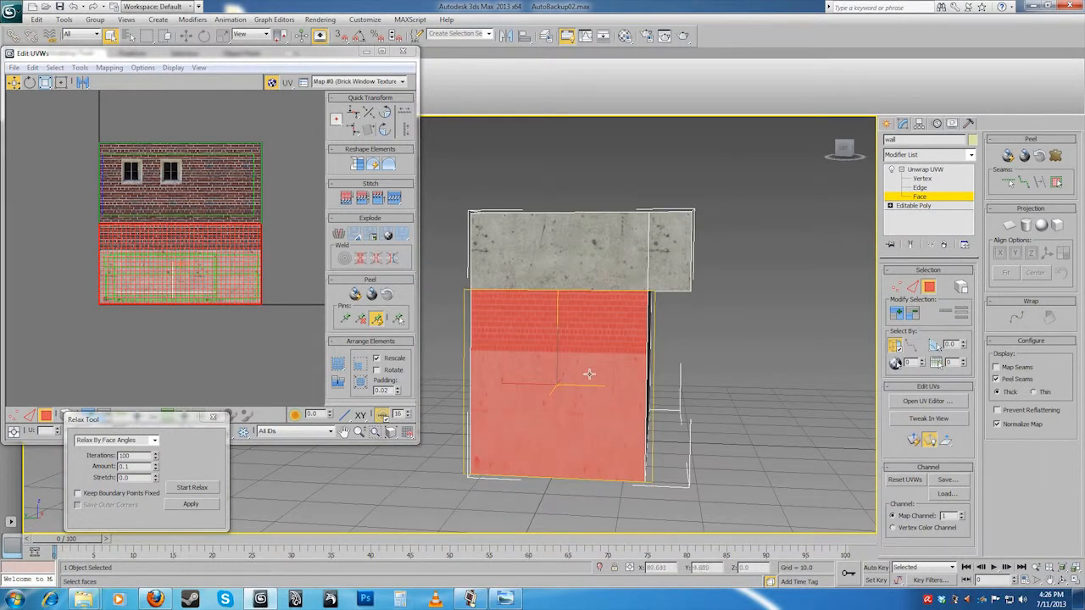
pyautogui.click(1009, 226)
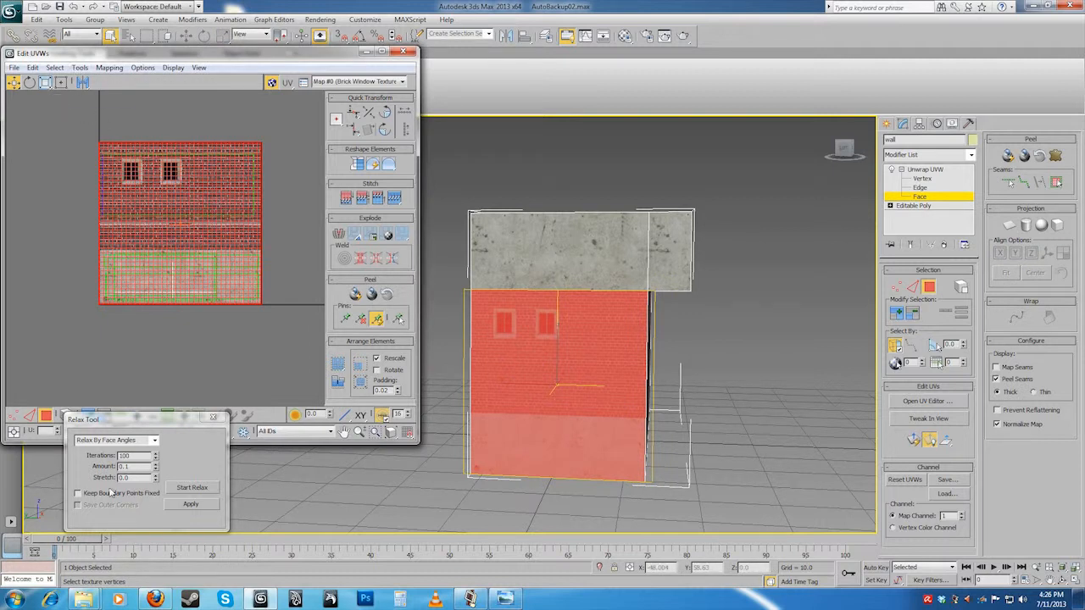
pyautogui.click(189, 488)
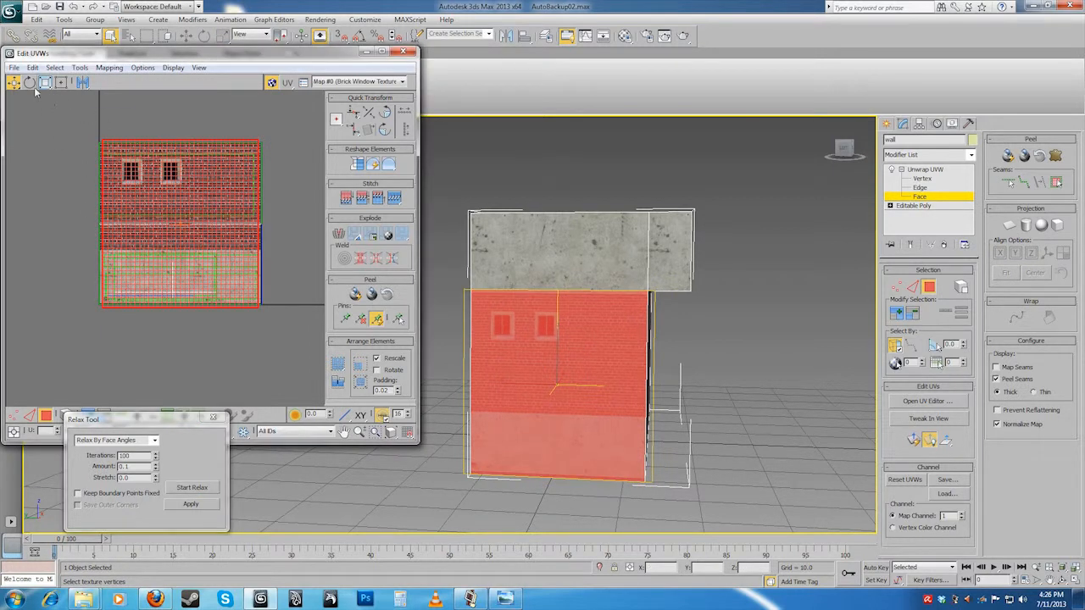
# - Scale down the end wall's UV shell, place it on the plain brick beside the windows, and deselect the face
pyautogui.click(45, 83)
pyautogui.moveTo(178, 188); pyautogui.dragTo(191, 265)
pyautogui.click(14, 82)
pyautogui.moveTo(194, 223); pyautogui.dragTo(230, 196)
pyautogui.keyDown('alt'); pyautogui.moveTo(700, 400); pyautogui.dragTo(628, 404, button='middle'); pyautogui.keyUp('alt')
pyautogui.scroll(3, 626, 404)
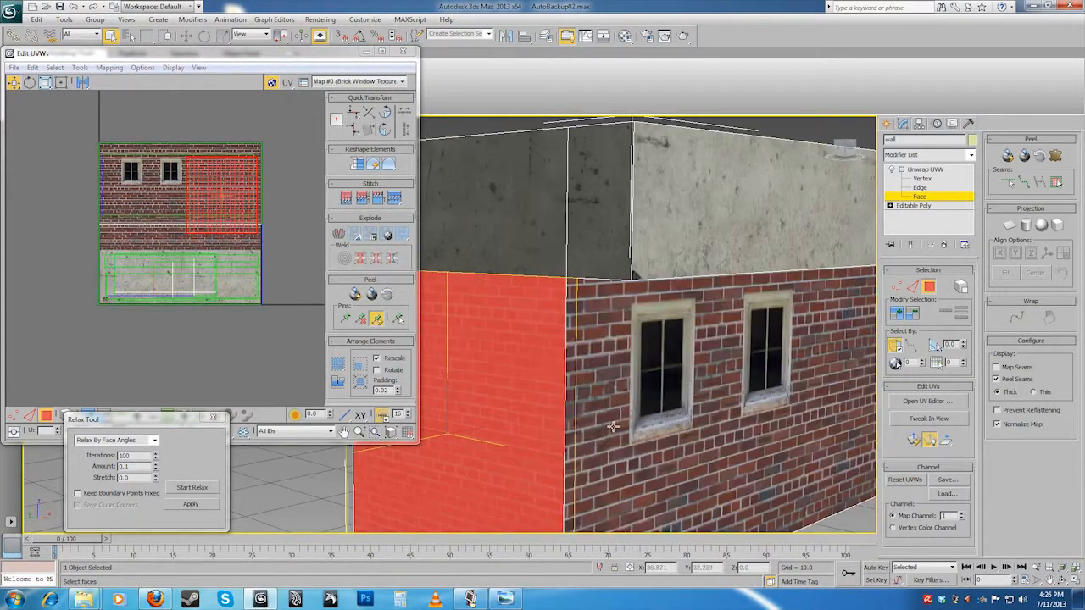
pyautogui.click(285, 503)
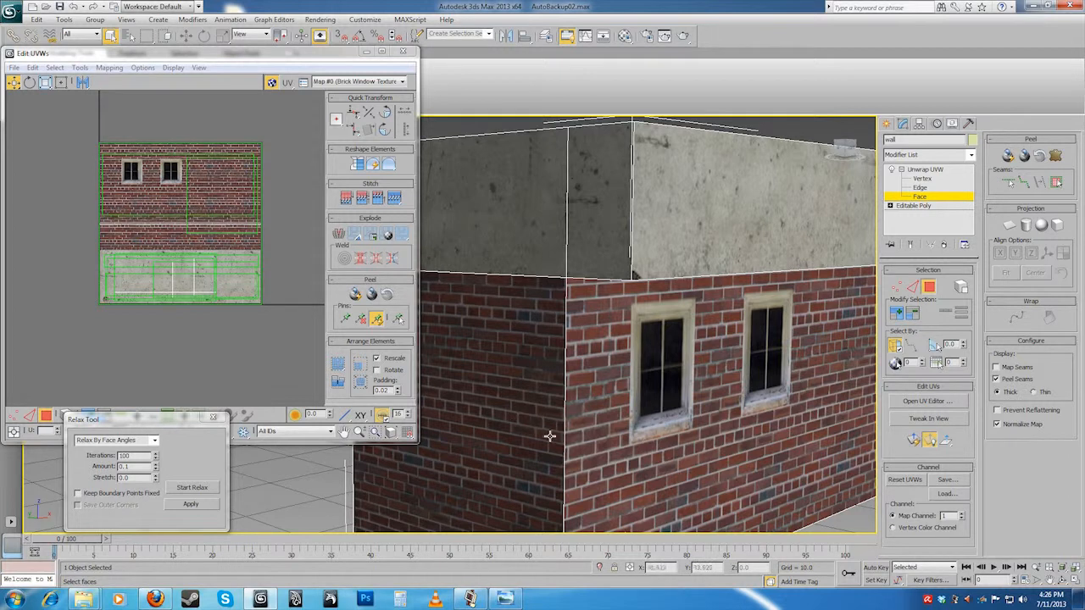
# - Scale the end wall's UV shell down further within the brick area and deselect it
pyautogui.scroll(-4, 528, 447)
pyautogui.keyDown('alt'); pyautogui.moveTo(528, 448); pyautogui.dragTo(625, 448, button='middle'); pyautogui.keyUp('alt')
pyautogui.click(222, 198)
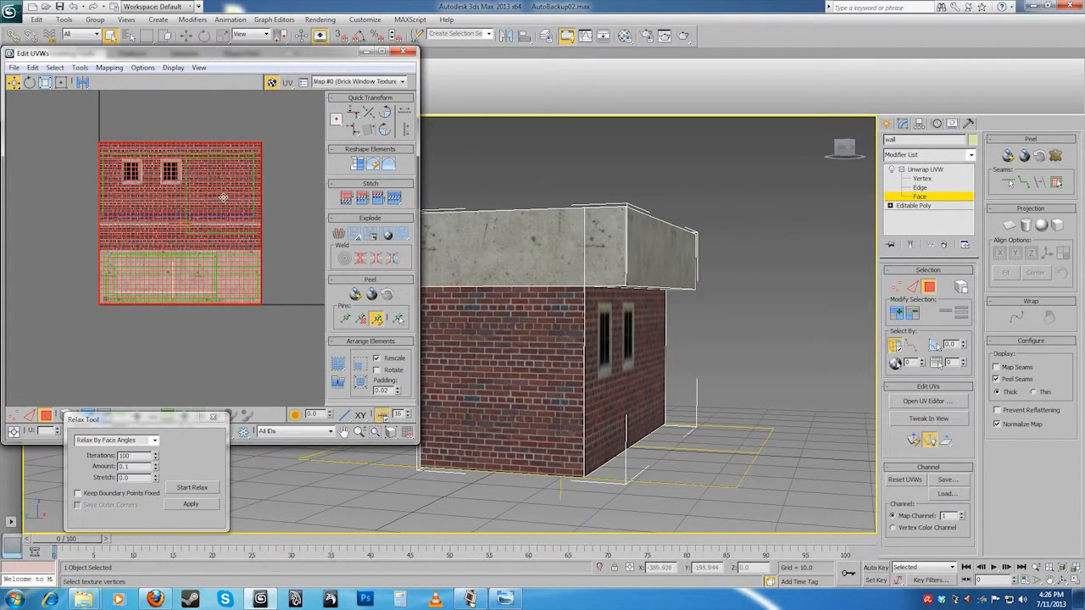
pyautogui.click(45, 84)
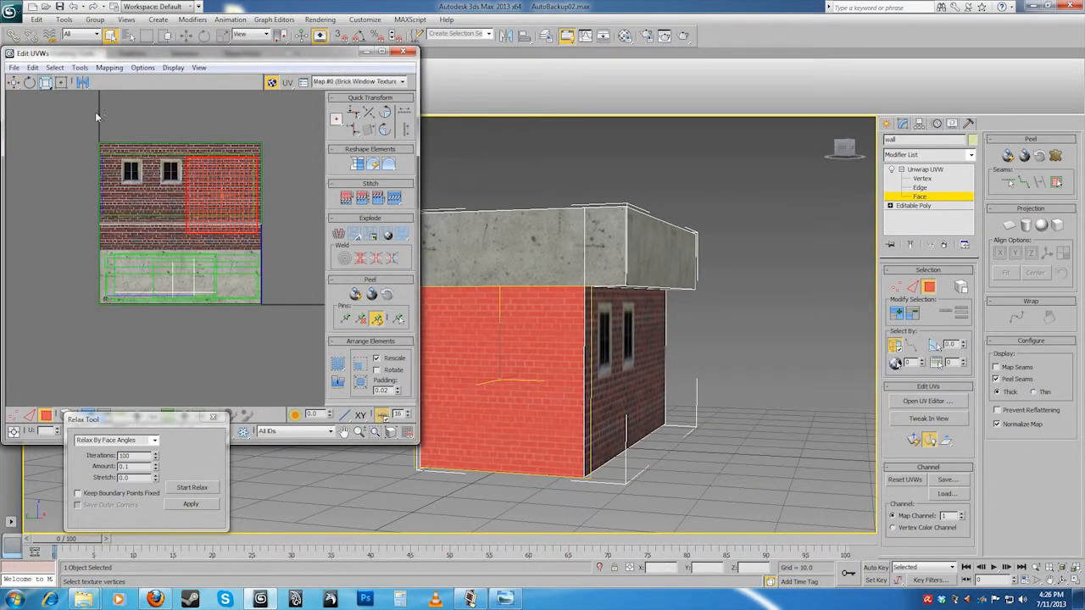
pyautogui.moveTo(219, 195); pyautogui.dragTo(213, 244)
pyautogui.click(310, 268)
# - Compare the brick scale of the two walls at the corner, check it in a render, and close the rendered frame
pyautogui.keyDown('alt'); pyautogui.moveTo(539, 373); pyautogui.dragTo(457, 374, button='middle'); pyautogui.keyUp('alt')
pyautogui.scroll(4, 517, 365)
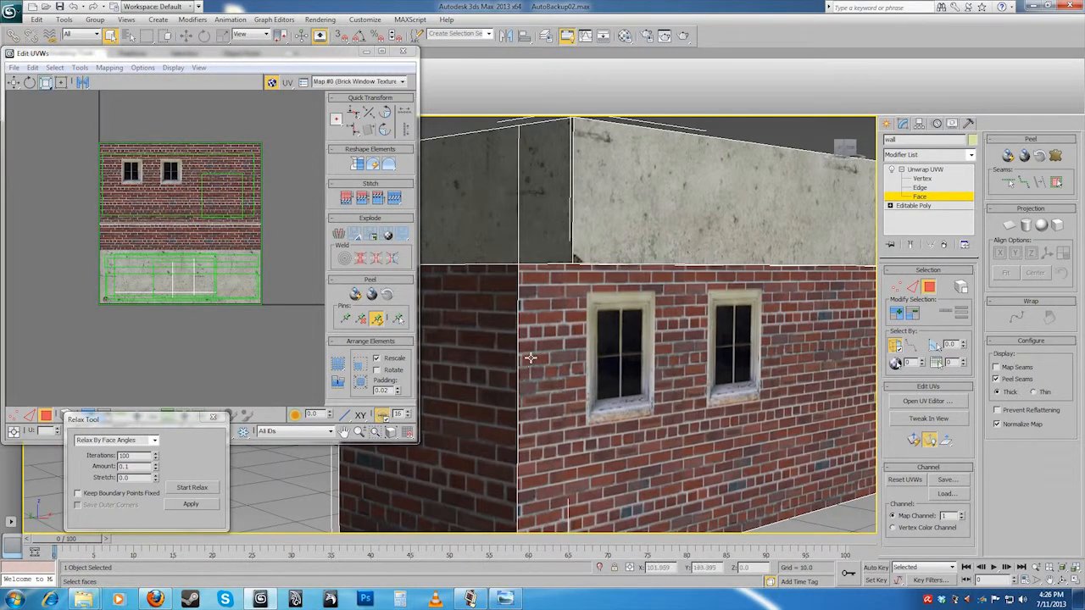
pyautogui.keyDown('alt'); pyautogui.moveTo(525, 362); pyautogui.dragTo(553, 363, button='middle'); pyautogui.keyUp('alt')
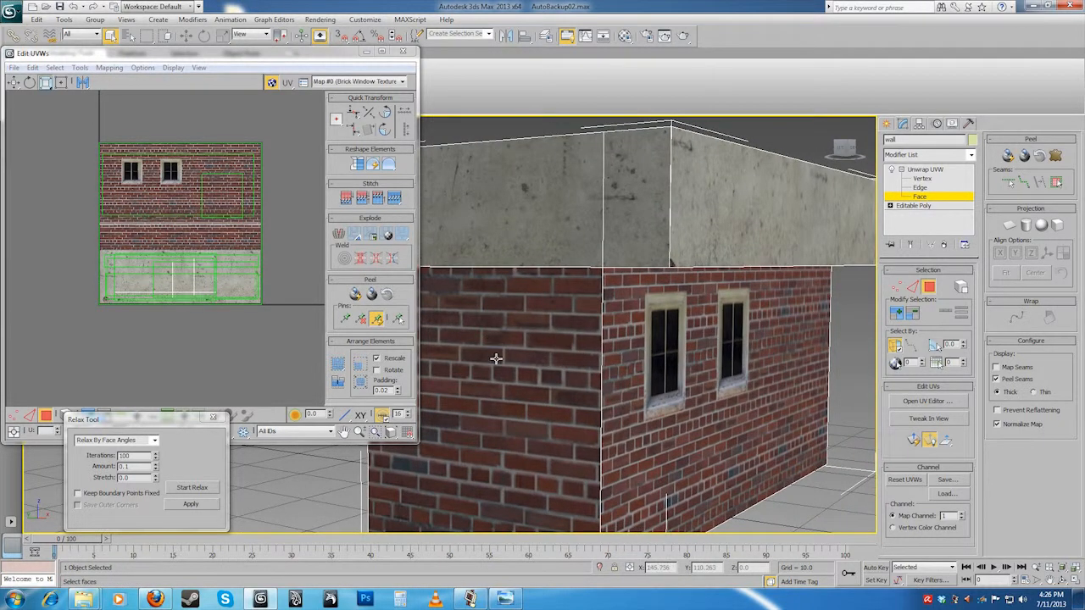
pyautogui.keyDown('alt'); pyautogui.moveTo(535, 481); pyautogui.dragTo(557, 381, button='middle'); pyautogui.keyUp('alt')
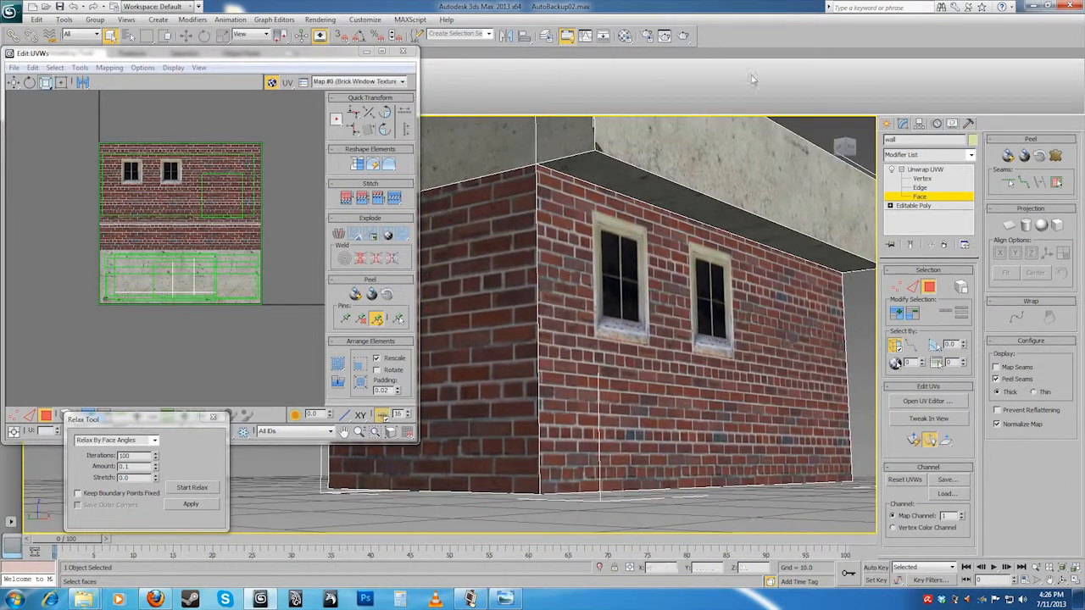
pyautogui.click(685, 36)
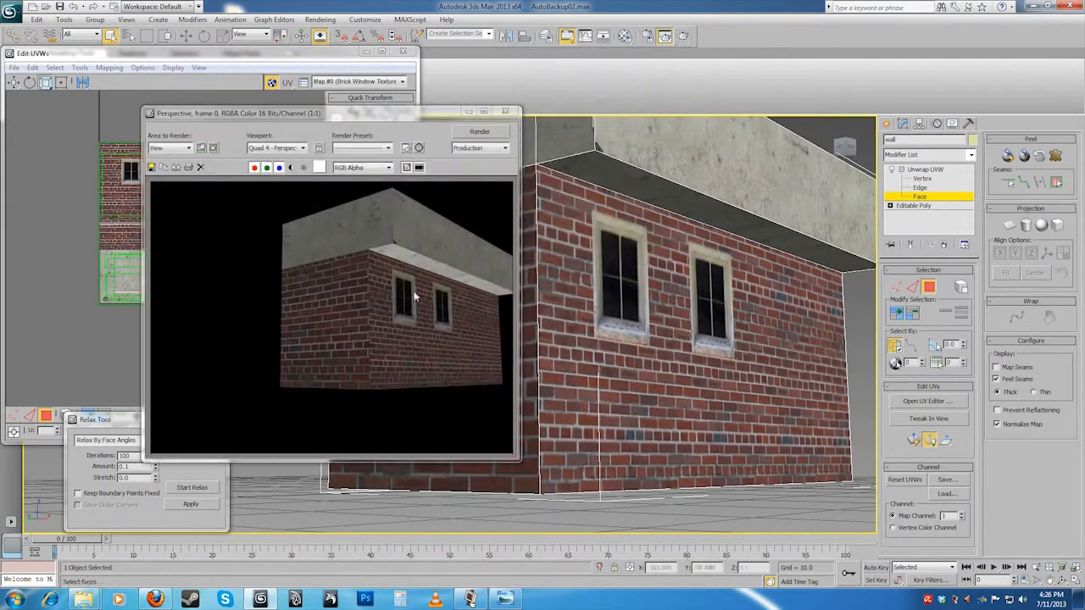
pyautogui.scroll(2, 381, 349)
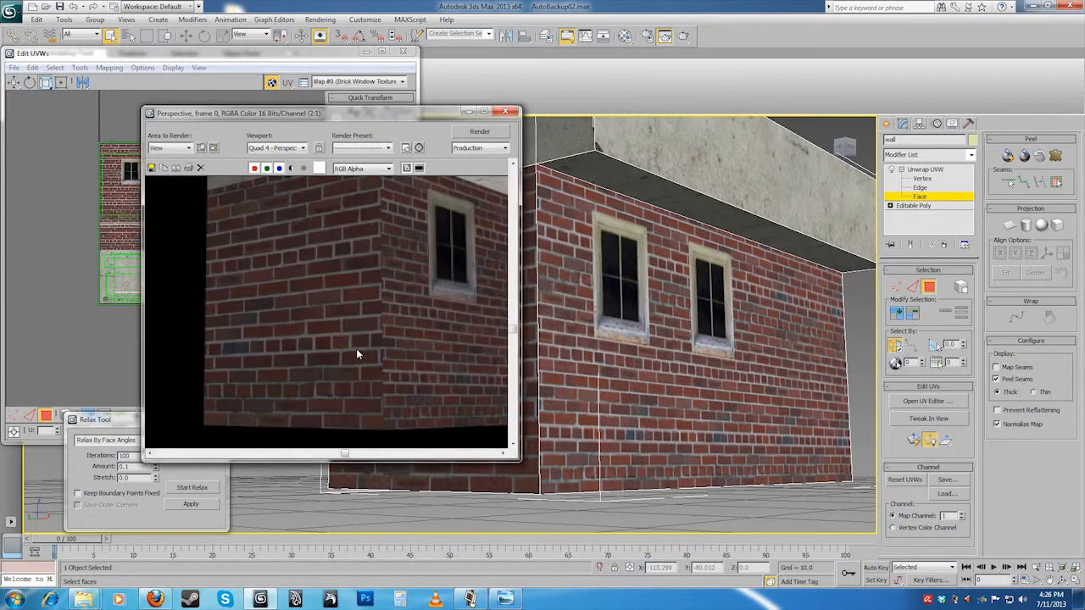
pyautogui.click(511, 115)
# - Scale the end wall's UV shell up to fill the brick beside the windows and shift it slightly upward
pyautogui.keyDown('alt'); pyautogui.moveTo(558, 334); pyautogui.dragTo(584, 378, button='middle'); pyautogui.keyUp('alt')
pyautogui.click(519, 396)
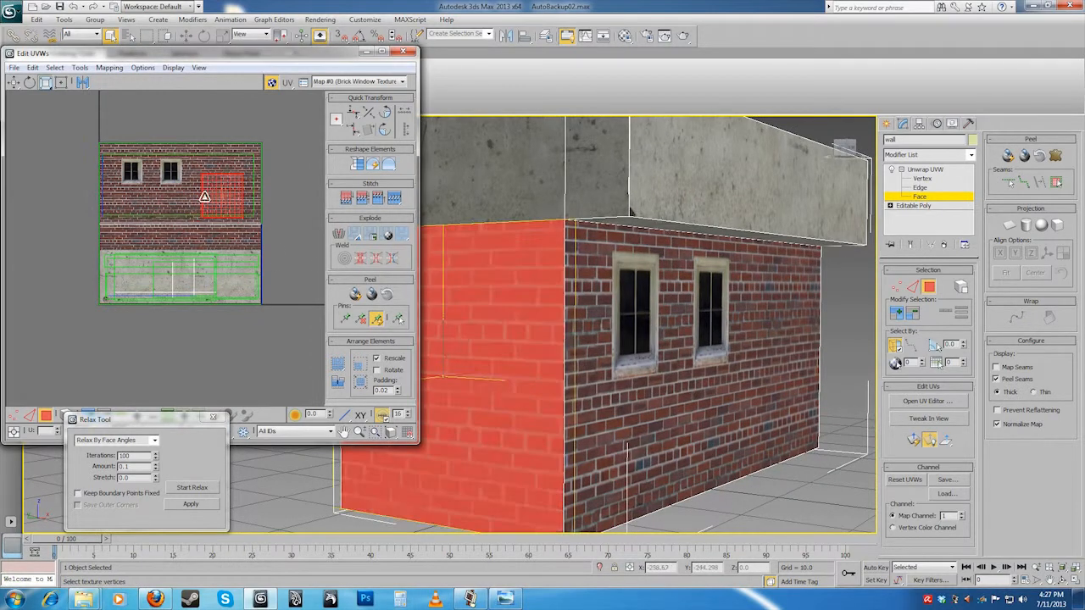
pyautogui.scroll(4, 182, 224)
pyautogui.moveTo(232, 198); pyautogui.dragTo(238, 181)
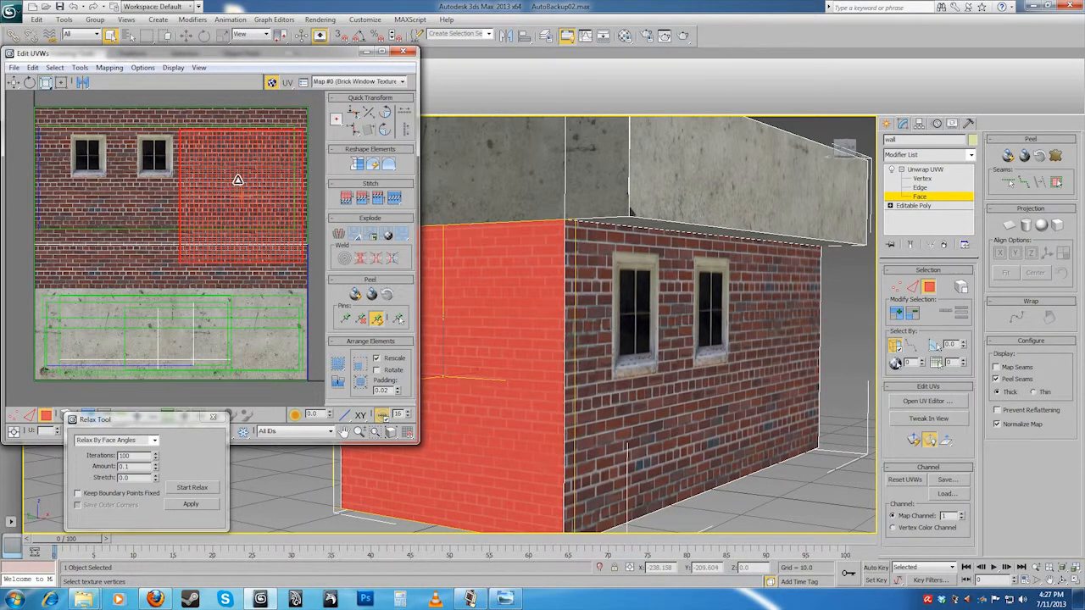
pyautogui.click(14, 82)
pyautogui.moveTo(231, 193); pyautogui.dragTo(231, 182)
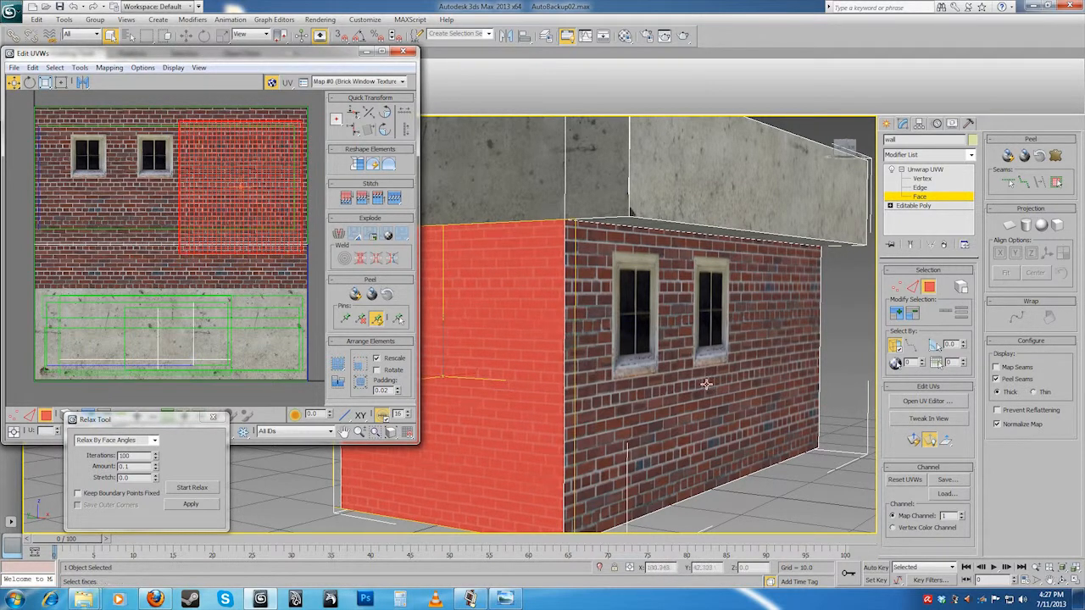
# - Planar-map the end wall at the opposite end of the building and relax its UV shell by face angles
pyautogui.scroll(-5, 708, 385)
pyautogui.keyDown('alt'); pyautogui.moveTo(720, 394); pyautogui.dragTo(579, 395, button='middle'); pyautogui.keyUp('alt')
pyautogui.click(524, 360)
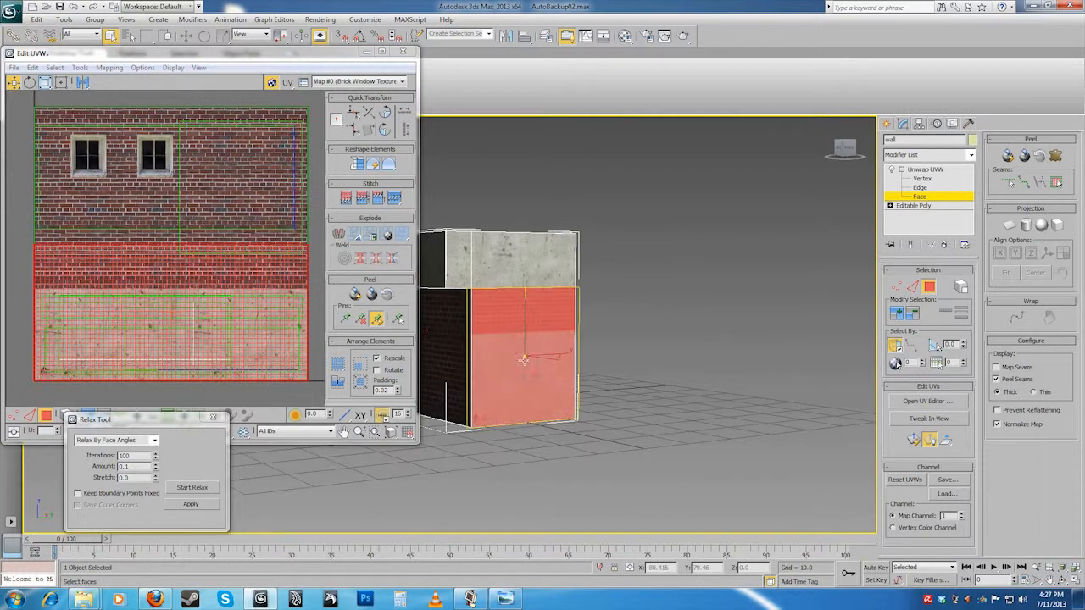
pyautogui.click(1009, 225)
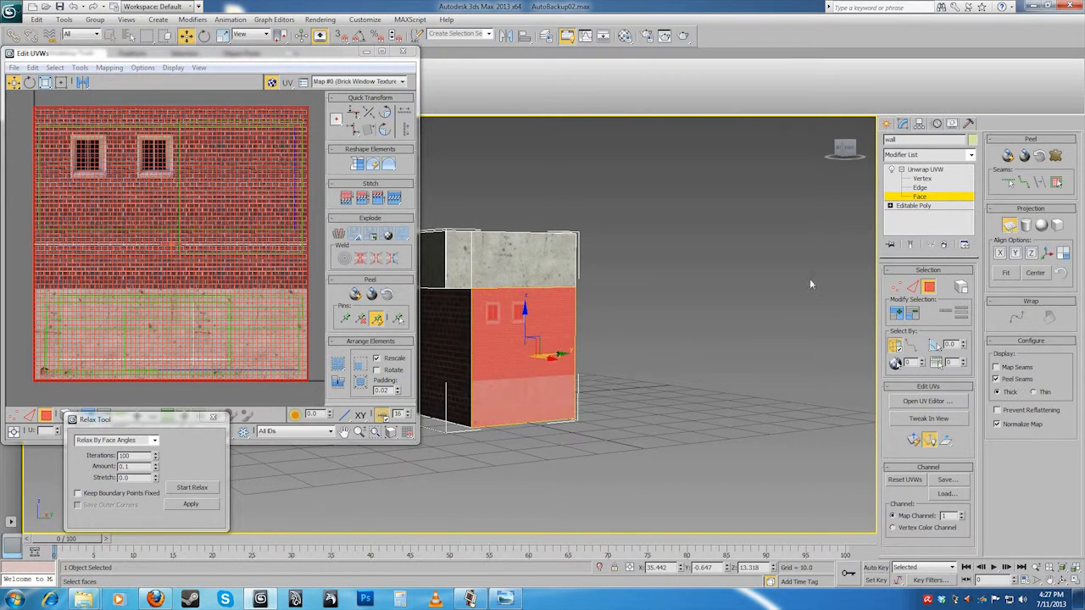
pyautogui.press('q')
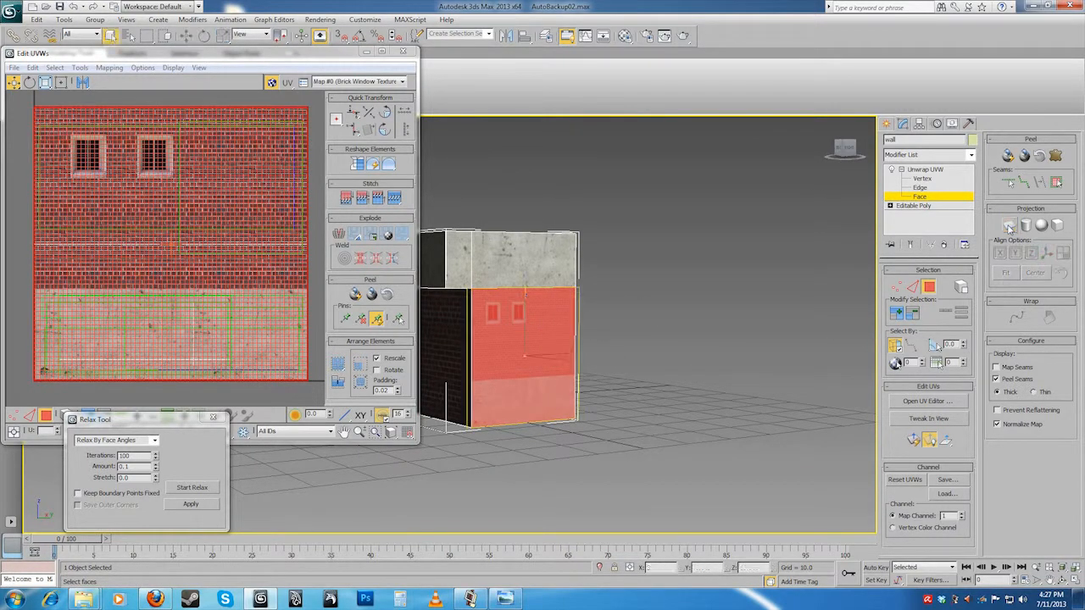
pyautogui.click(183, 488)
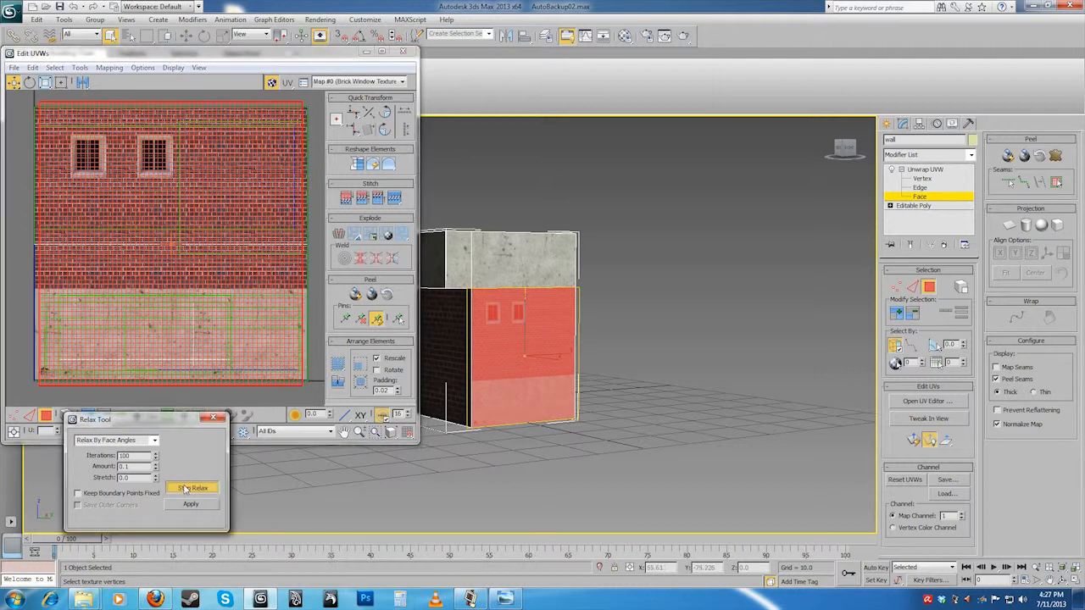
pyautogui.click(185, 489)
pyautogui.scroll(-3, 169, 276)
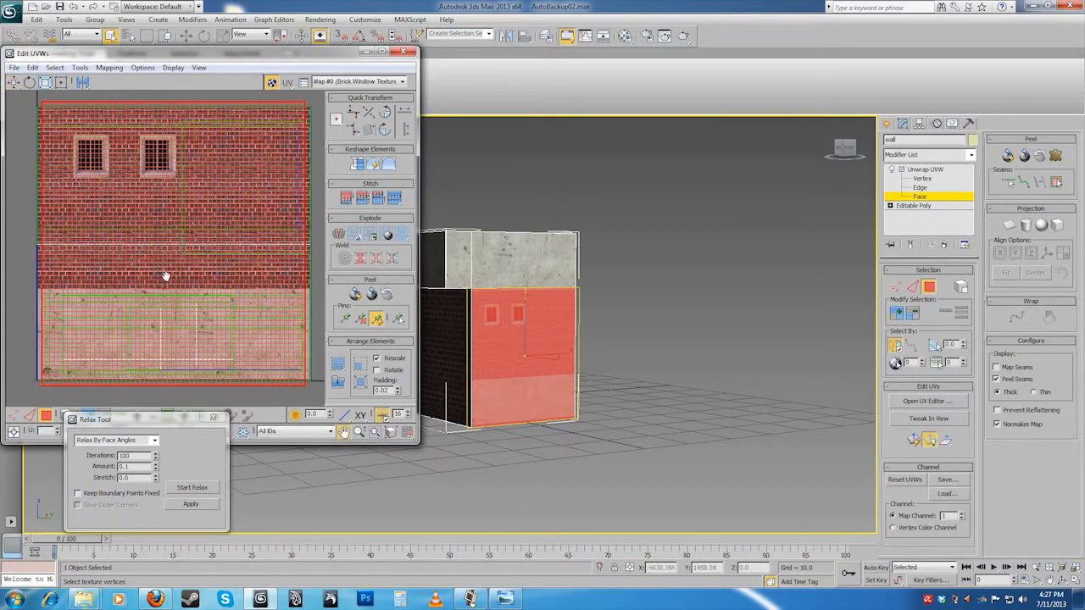
# - Scale down this end wall's UV shell, place it on the plain brick beside the windows, and deselect the face
pyautogui.click(45, 82)
pyautogui.moveTo(187, 249); pyautogui.dragTo(187, 292)
pyautogui.scroll(3, 183, 270)
pyautogui.moveTo(165, 237); pyautogui.dragTo(244, 188)
pyautogui.click(14, 82)
pyautogui.click(45, 82)
pyautogui.click(15, 83)
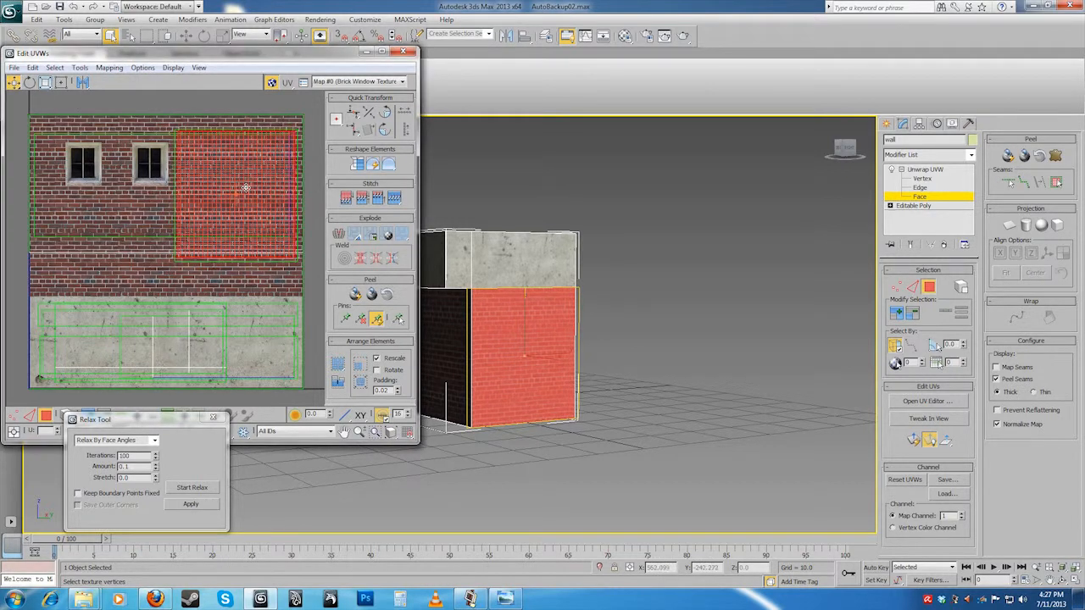
pyautogui.click(639, 367)
# - Planar-map the long overhang face at the back of the building and relax its UVs by face angles
pyautogui.keyDown('alt'); pyautogui.moveTo(639, 367); pyautogui.dragTo(776, 425, button='middle'); pyautogui.keyUp('alt')
pyautogui.moveTo(548, 369); pyautogui.dragTo(645, 408, button='middle')
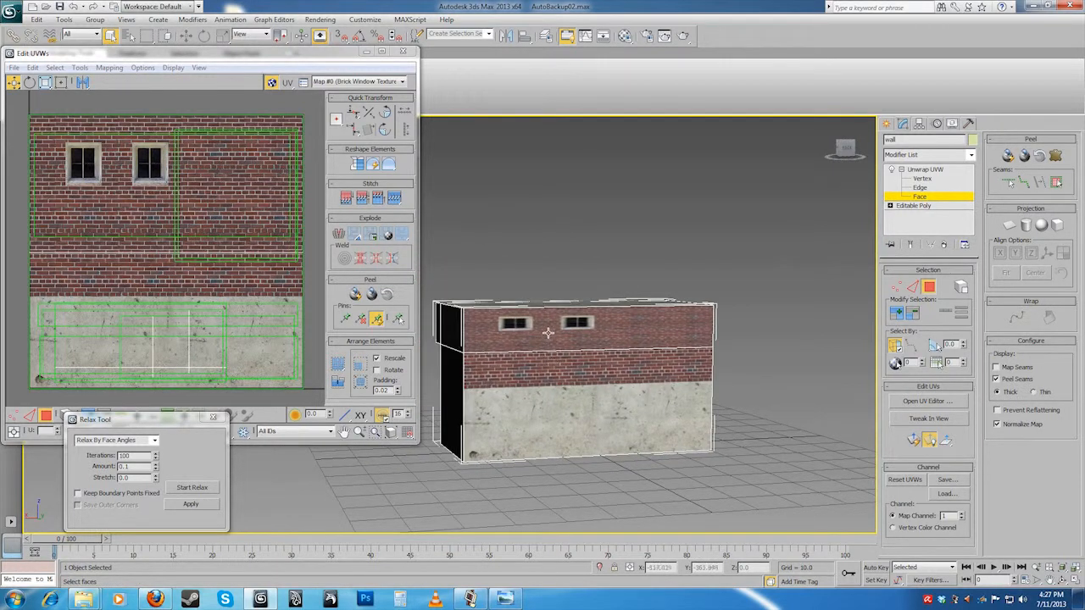
pyautogui.click(548, 335)
pyautogui.click(1010, 227)
pyautogui.click(1009, 227)
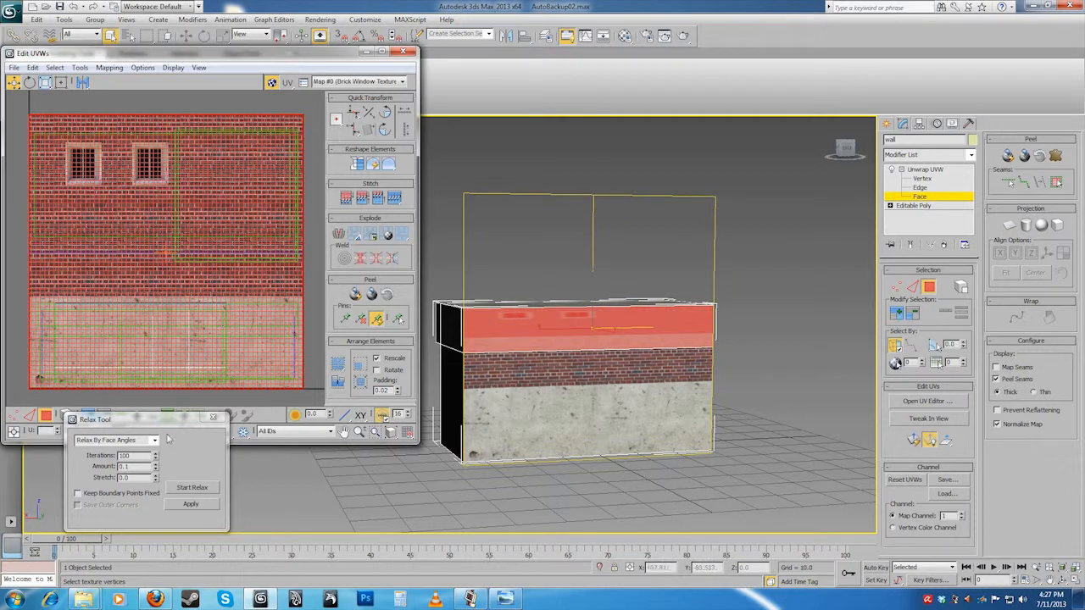
pyautogui.click(182, 486)
pyautogui.scroll(-3, 162, 245)
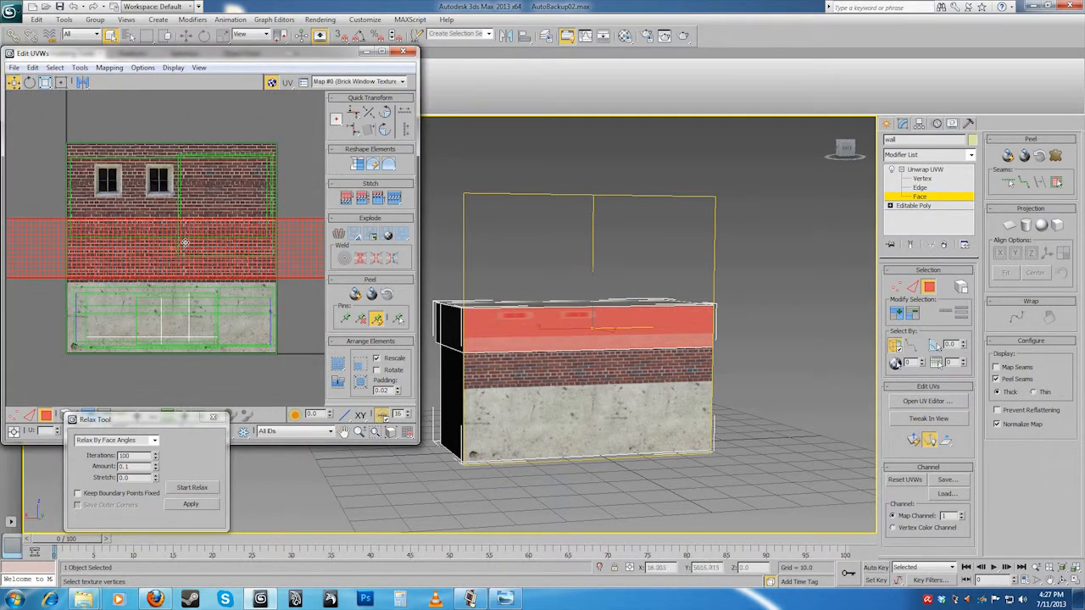
# - Scale down the back overhang's UV shell, place it on the concrete strip of the texture, and deselect it
pyautogui.click(45, 81)
pyautogui.moveTo(136, 244); pyautogui.dragTo(136, 297)
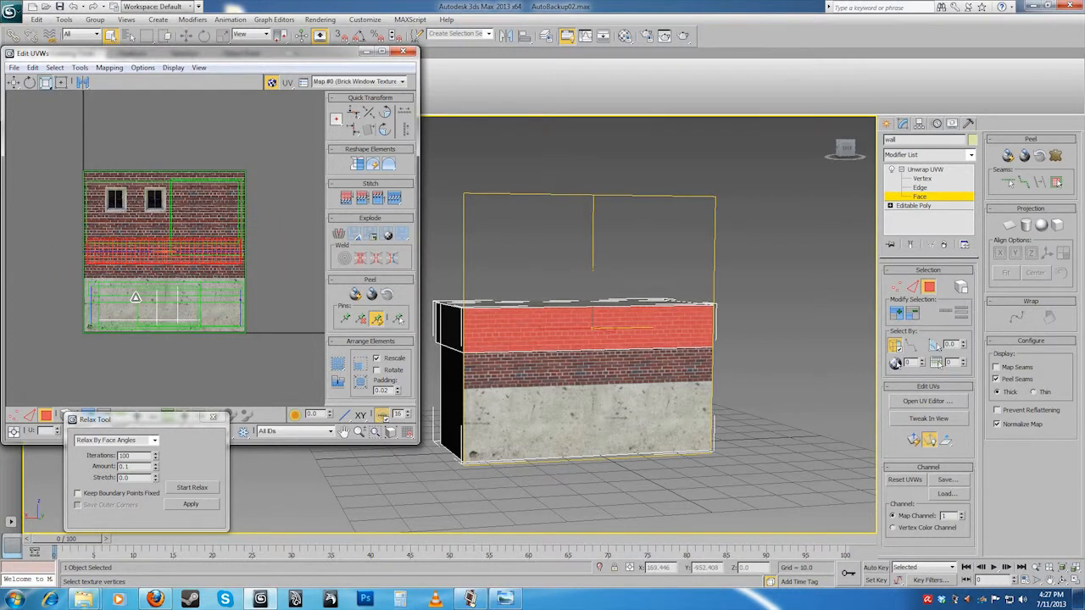
pyautogui.click(14, 82)
pyautogui.moveTo(148, 248); pyautogui.dragTo(171, 300)
pyautogui.click(47, 82)
pyautogui.click(263, 315)
# - Planar-map the long back wall beneath the overhang and relax its UV shell by face angles
pyautogui.scroll(3, 259, 315)
pyautogui.moveTo(220, 293); pyautogui.dragTo(320, 307, button='middle')
pyautogui.scroll(-5, 255, 293)
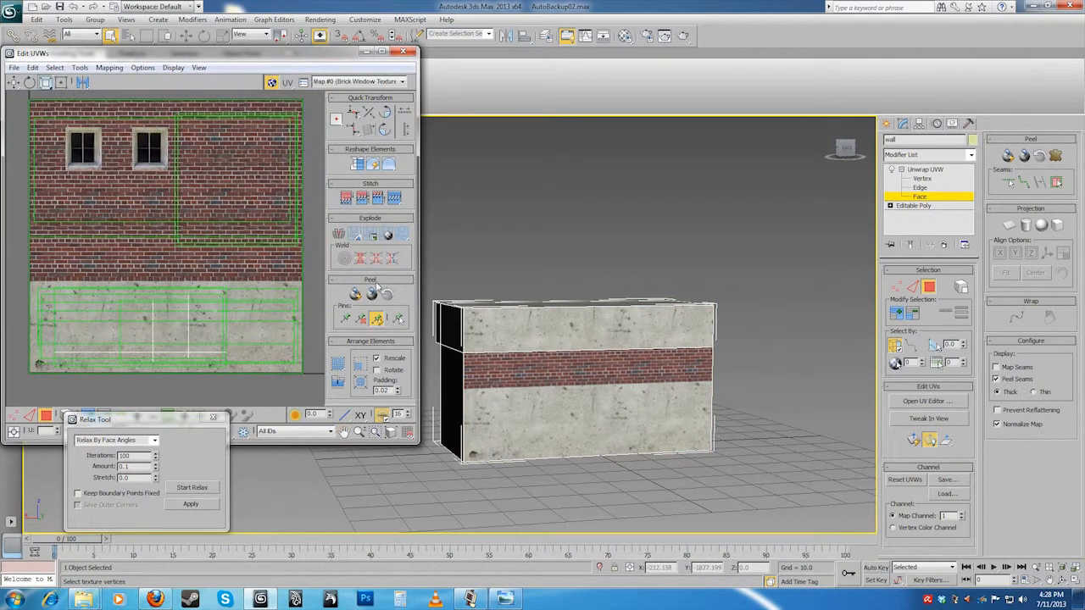
pyautogui.click(700, 362)
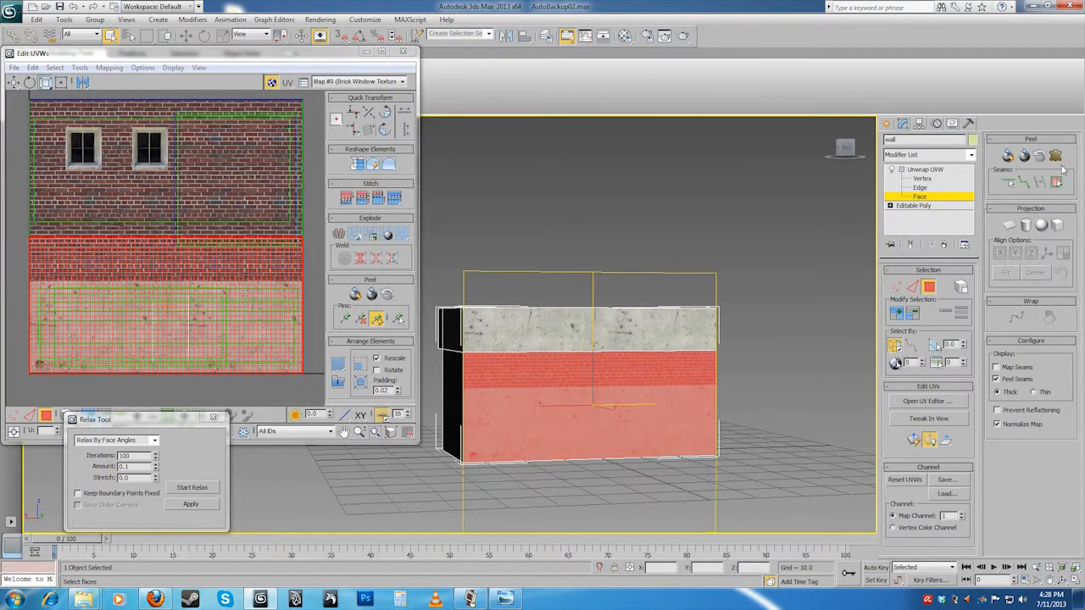
pyautogui.click(813, 333)
pyautogui.click(660, 389)
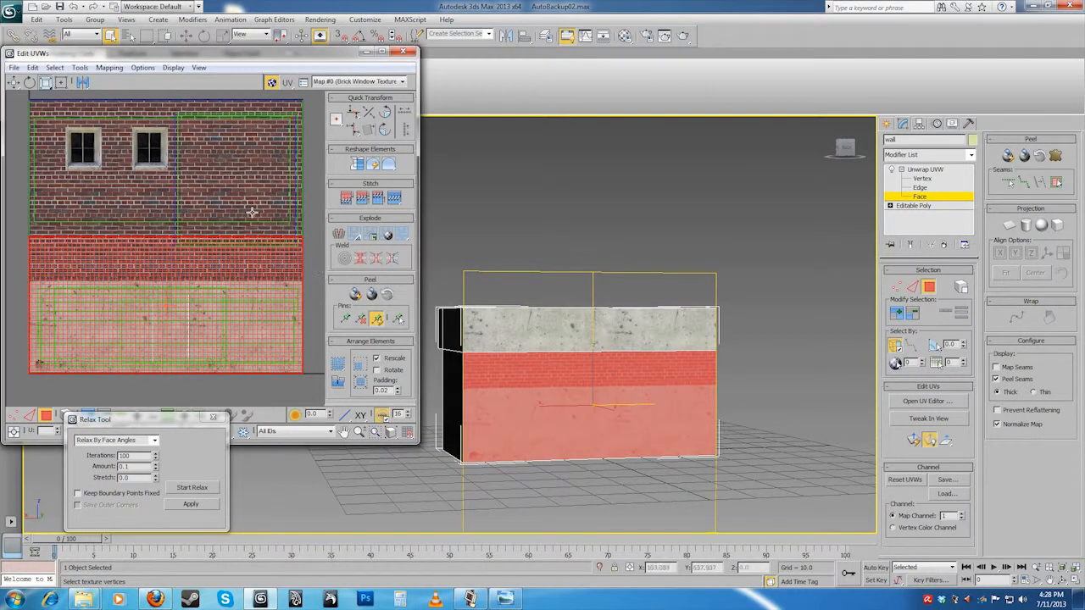
pyautogui.click(753, 407)
pyautogui.click(634, 394)
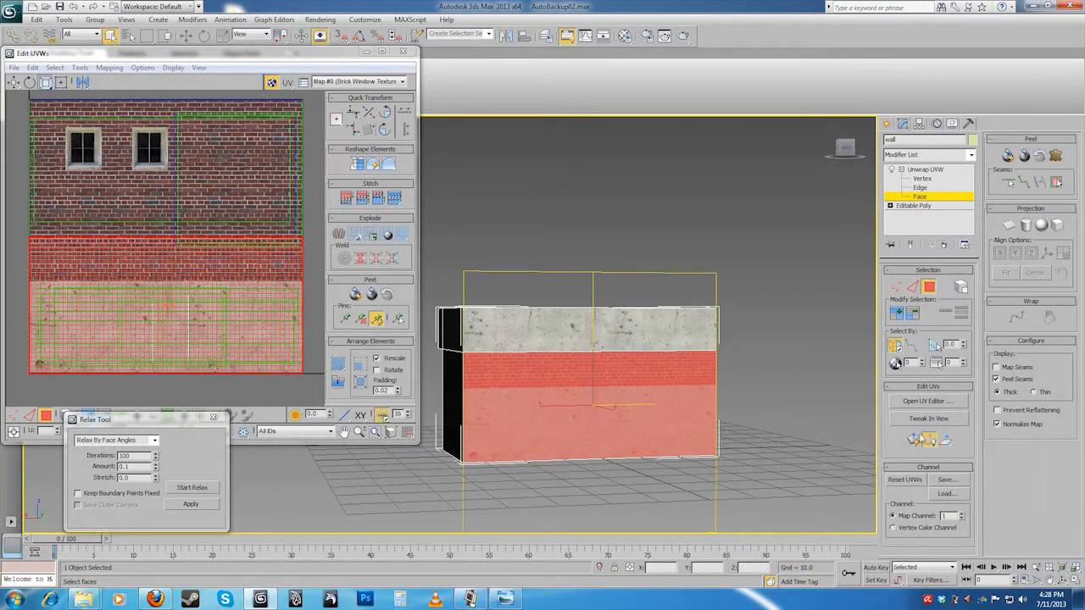
pyautogui.click(1010, 225)
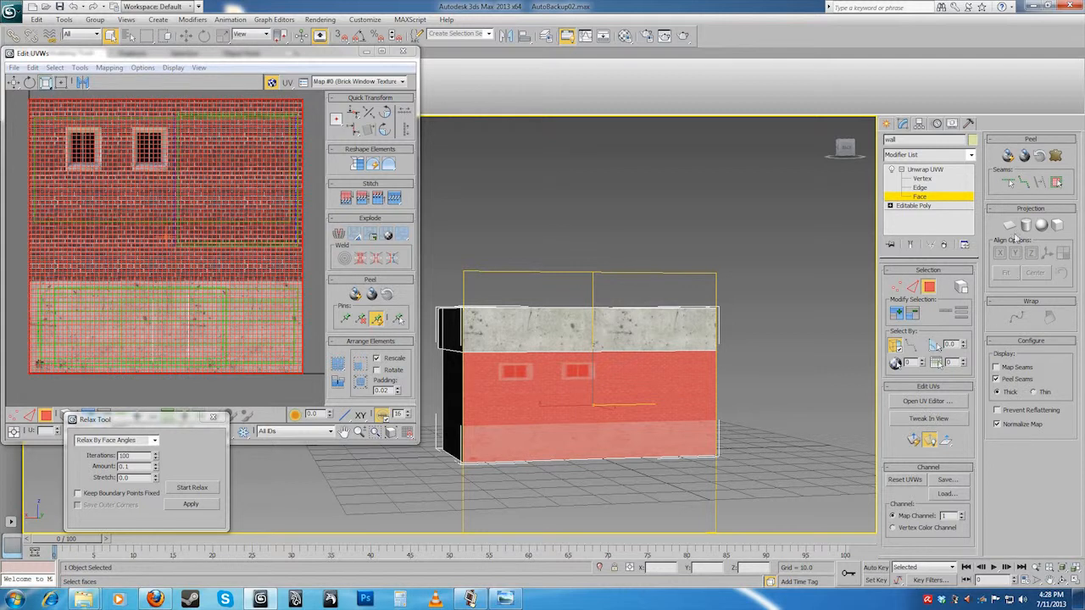
pyautogui.click(344, 263)
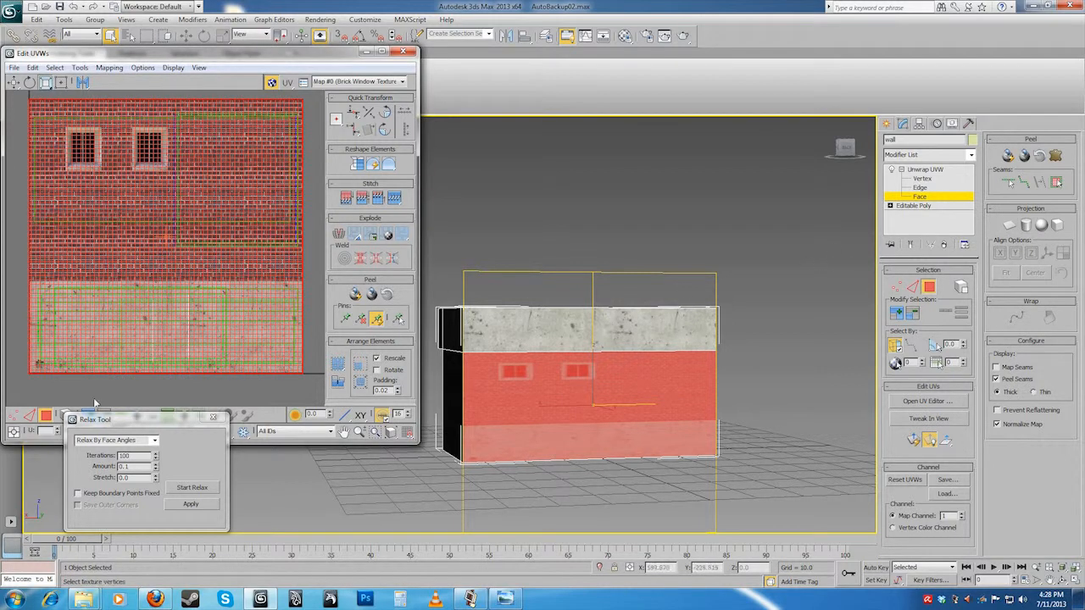
pyautogui.click(192, 489)
pyautogui.click(192, 489)
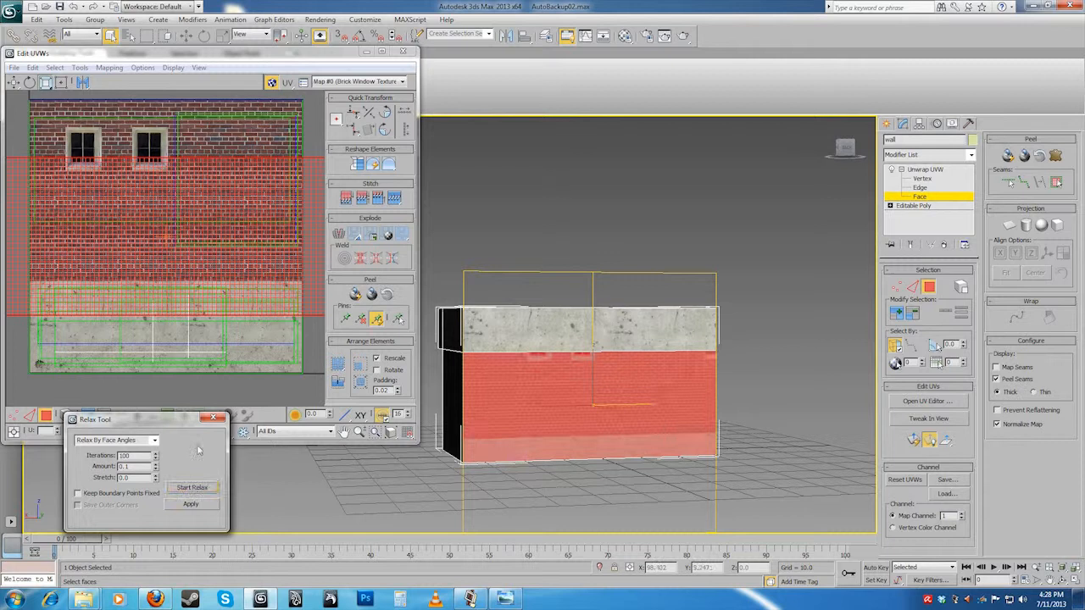
# - Scale down the back wall's UV shell, fit it in the plain brick below the windows, and deselect it
pyautogui.scroll(-2, 212, 276)
pyautogui.click(46, 85)
pyautogui.moveTo(167, 225); pyautogui.dragTo(176, 275)
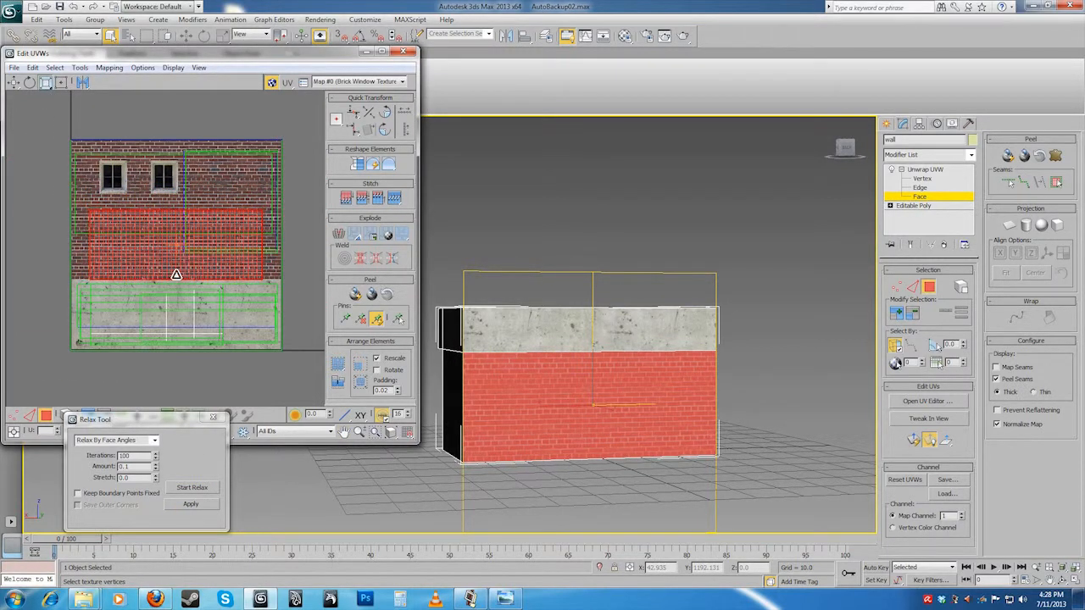
pyautogui.click(14, 84)
pyautogui.moveTo(187, 230); pyautogui.dragTo(187, 224)
pyautogui.click(308, 290)
# - Compare the brick scale at the back corner and scale the back wall's UV shell up slightly
pyautogui.keyDown('alt'); pyautogui.moveTo(543, 390); pyautogui.dragTo(565, 391, button='middle'); pyautogui.keyUp('alt')
pyautogui.scroll(10, 568, 388)
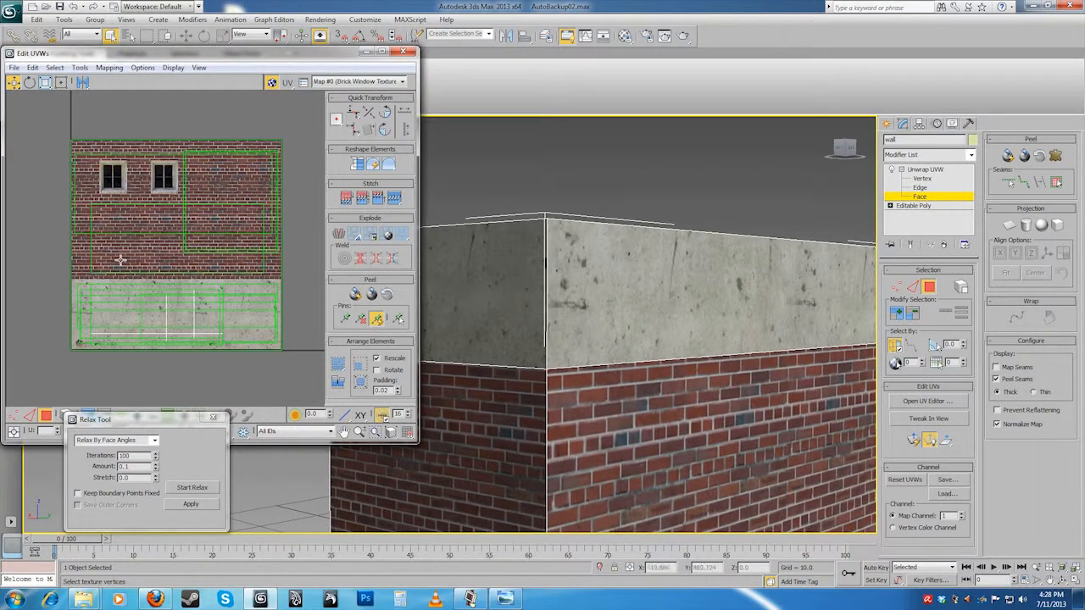
pyautogui.click(644, 451)
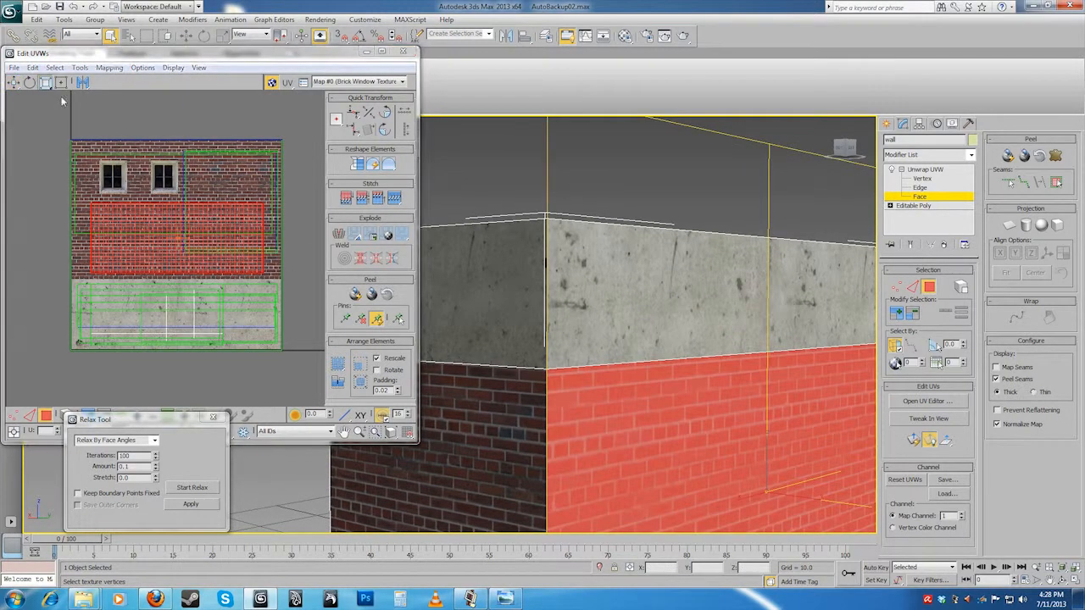
pyautogui.click(495, 168)
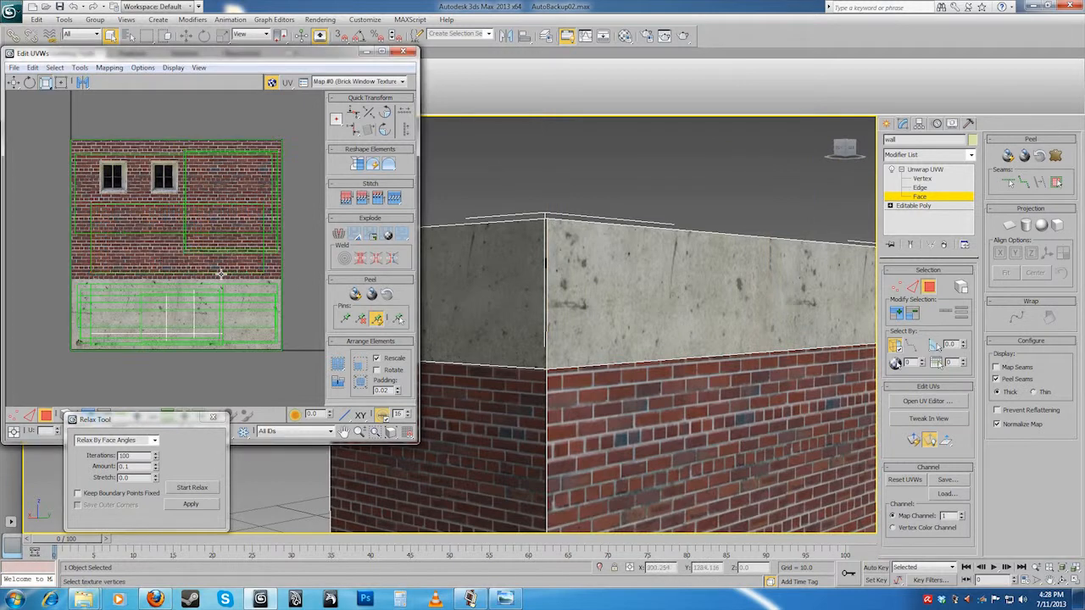
pyautogui.hotkey('ctrl', 'a')
pyautogui.scroll(-4, 625, 412)
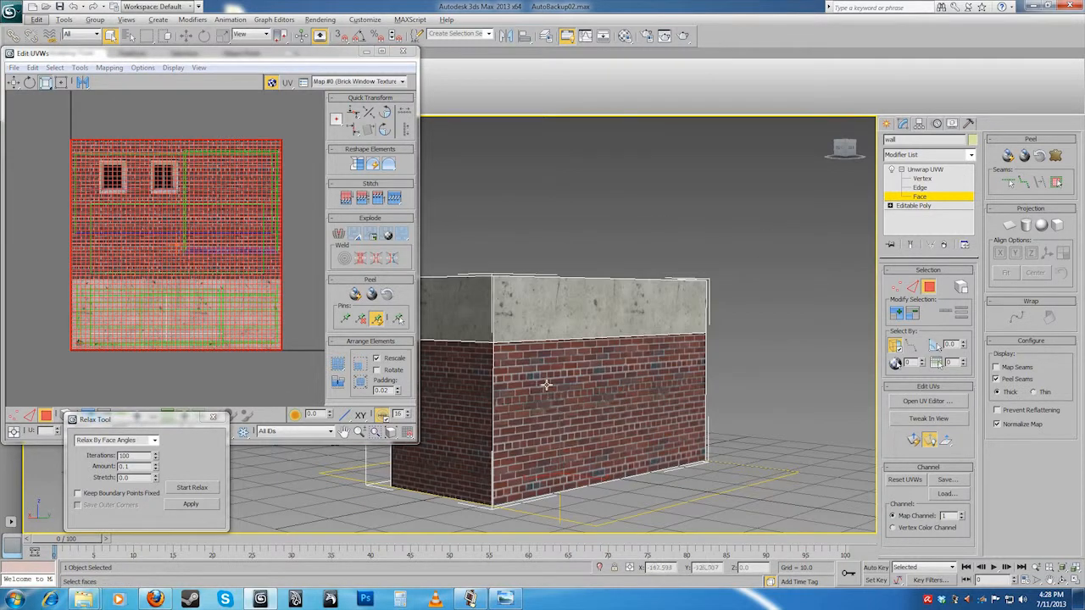
pyautogui.click(458, 223)
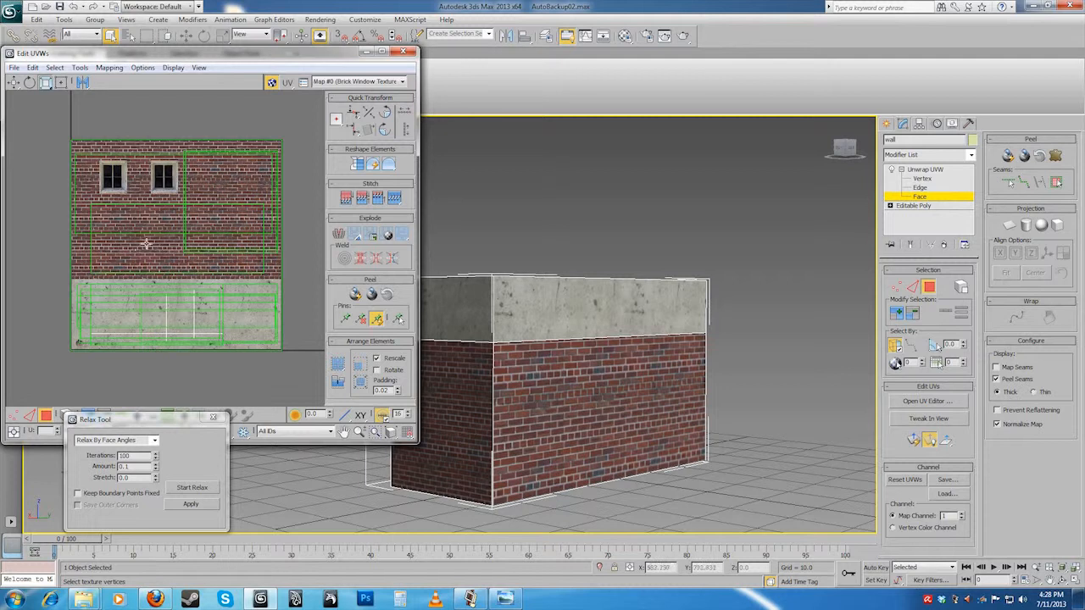
pyautogui.moveTo(578, 365)
pyautogui.keyDown('alt'); pyautogui.mouseDown(button='middle')
pyautogui.moveTo(613, 358)
pyautogui.moveTo(594, 330)
pyautogui.moveTo(558, 370)
pyautogui.mouseUp(button='middle'); pyautogui.keyUp('alt')
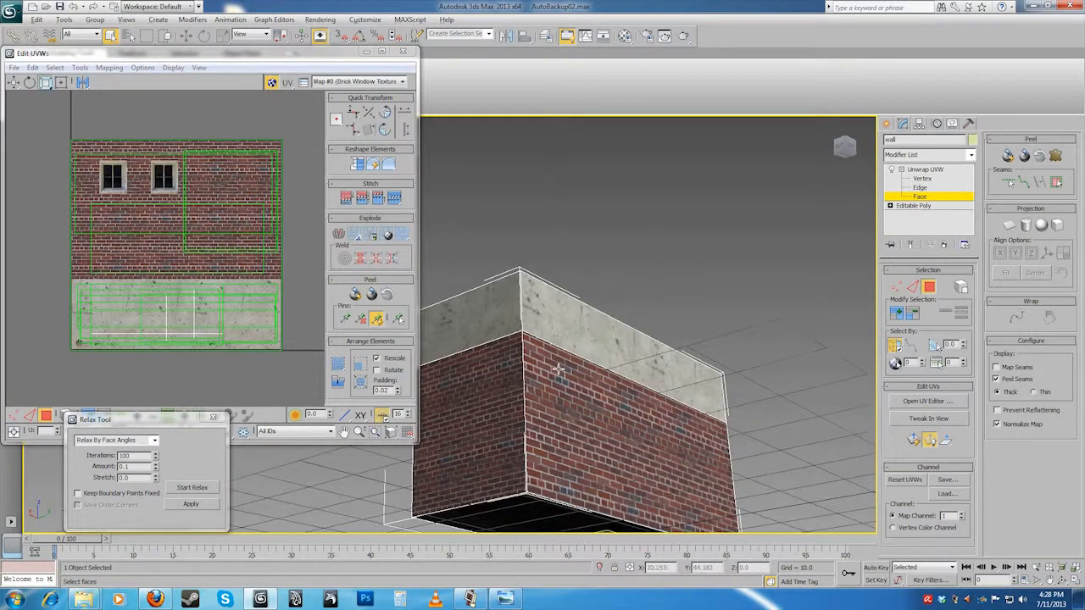
pyautogui.click(573, 388)
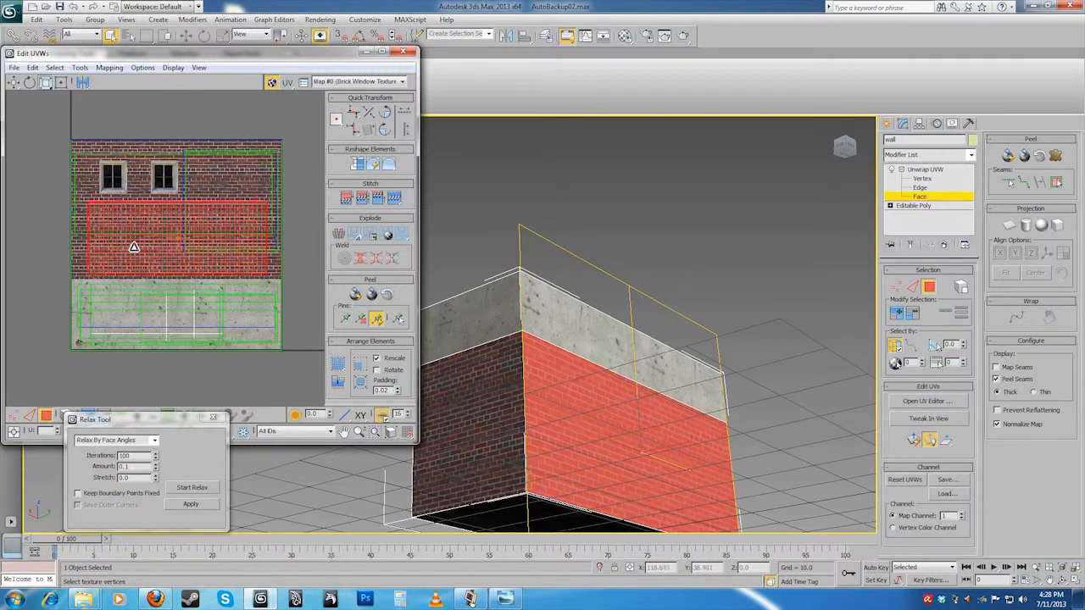
# - Shrink the building's bottom face UVs in freeform mode, fit them on the concrete strip, and deselect the face
pyautogui.keyDown('alt'); pyautogui.moveTo(441, 395); pyautogui.dragTo(593, 321, button='middle'); pyautogui.keyUp('alt')
pyautogui.click(561, 413)
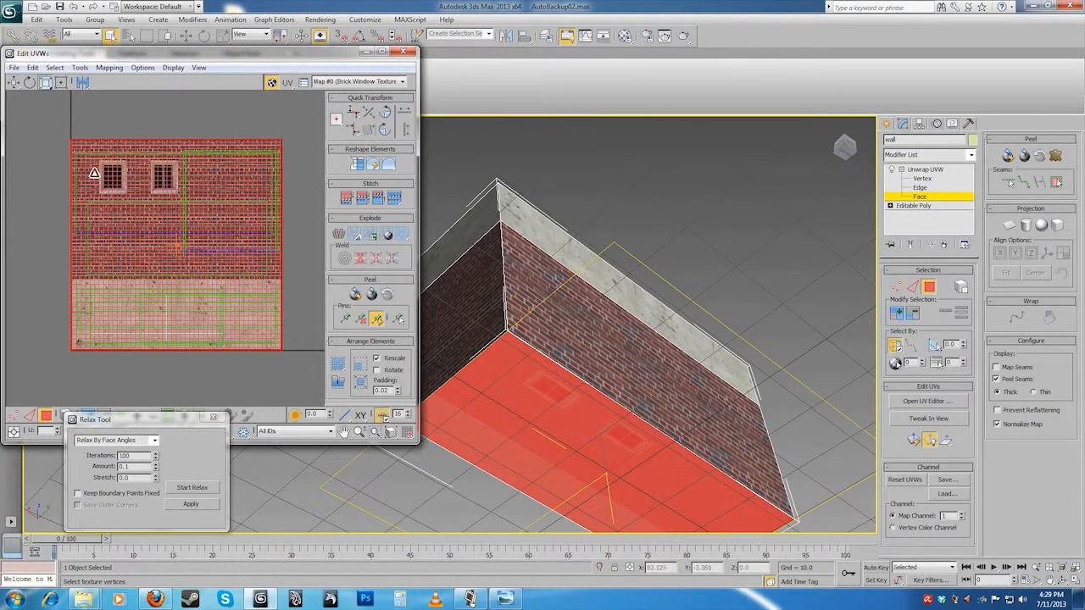
pyautogui.keyDown('alt'); pyautogui.moveTo(550, 397); pyautogui.dragTo(585, 423, button='middle'); pyautogui.keyUp('alt')
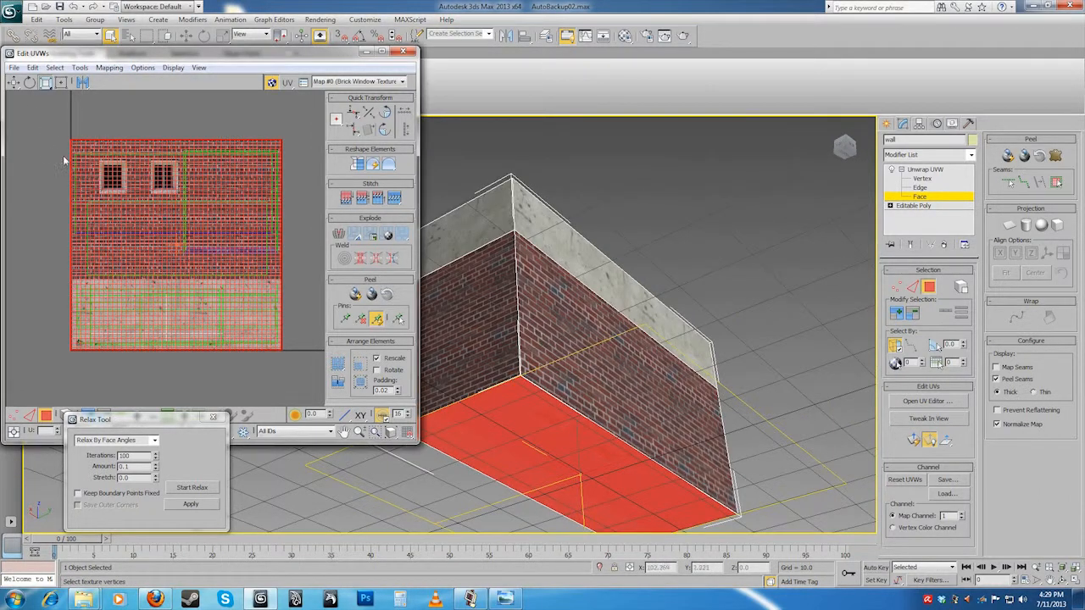
pyautogui.click(61, 82)
pyautogui.moveTo(70, 138); pyautogui.dragTo(172, 306)
pyautogui.moveTo(248, 332); pyautogui.dragTo(240, 325)
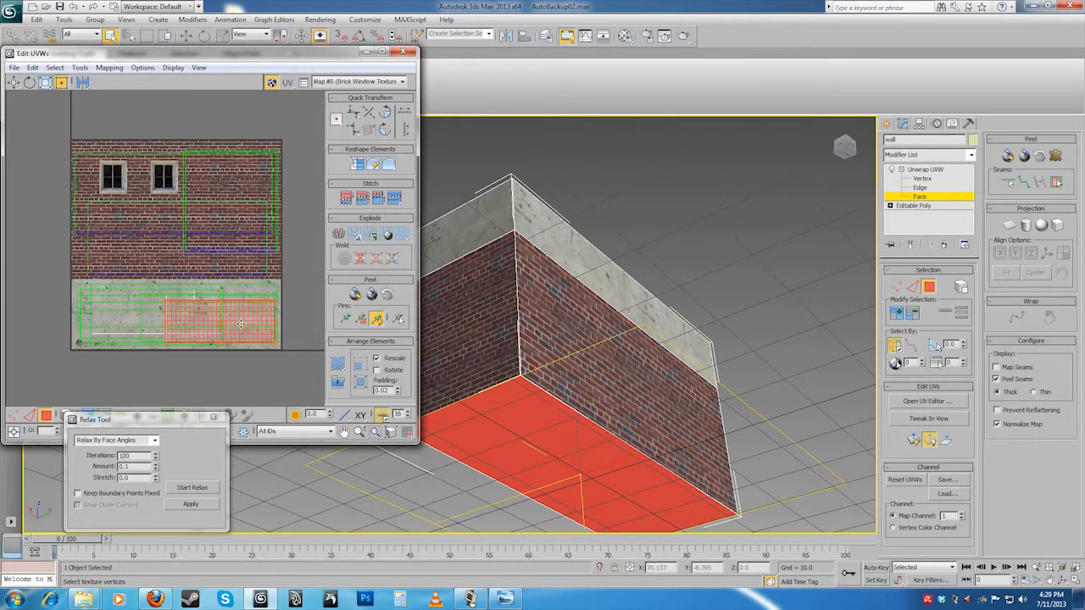
pyautogui.click(303, 340)
# - Close the Relax Tool and the UV editor
pyautogui.keyDown('alt'); pyautogui.moveTo(549, 404); pyautogui.dragTo(569, 358, button='middle'); pyautogui.keyUp('alt')
pyautogui.keyDown('alt'); pyautogui.moveTo(652, 305); pyautogui.dragTo(797, 420, button='middle'); pyautogui.keyUp('alt')
pyautogui.click(136, 250)
pyautogui.click(97, 189)
pyautogui.click(49, 206)
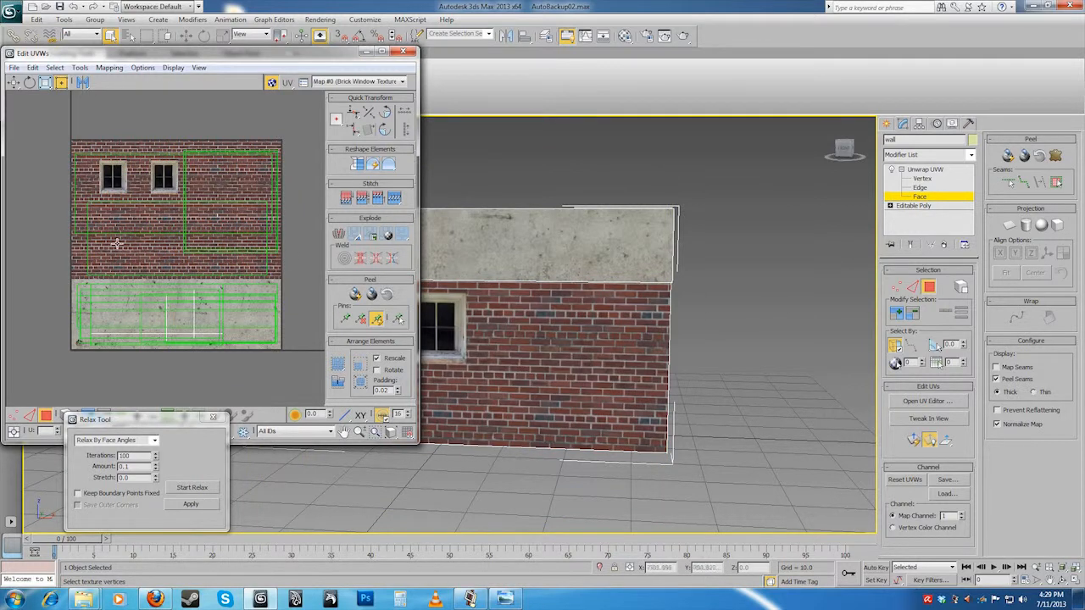
pyautogui.moveTo(712, 377)
pyautogui.keyDown('alt'); pyautogui.mouseDown(button='middle')
pyautogui.moveTo(716, 348)
pyautogui.moveTo(714, 450)
pyautogui.moveTo(771, 444)
pyautogui.moveTo(691, 379)
pyautogui.mouseUp(button='middle'); pyautogui.keyUp('alt')
pyautogui.click(213, 418)
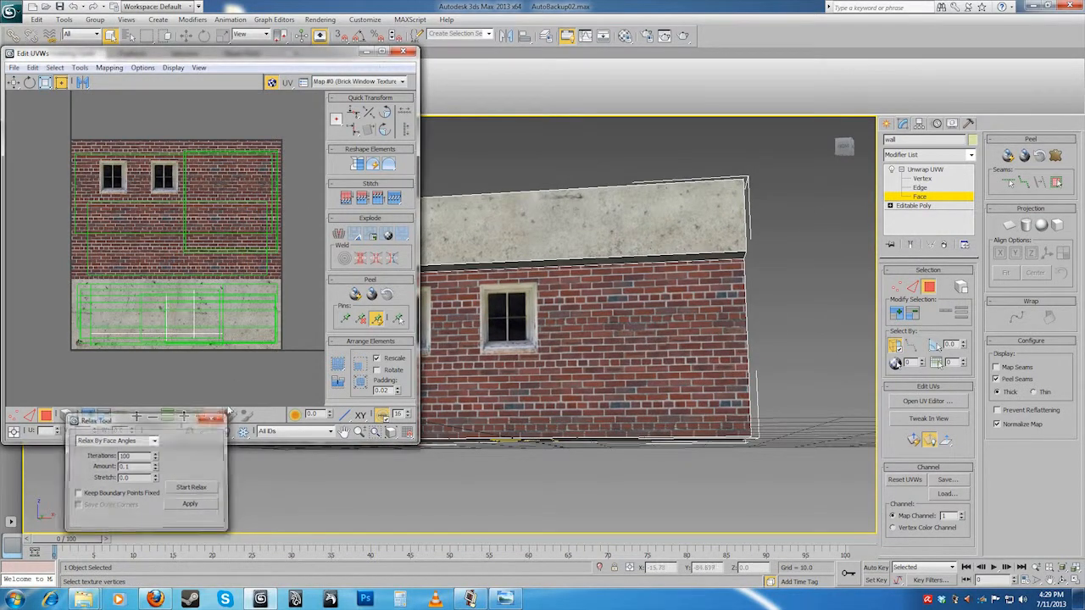
pyautogui.click(403, 51)
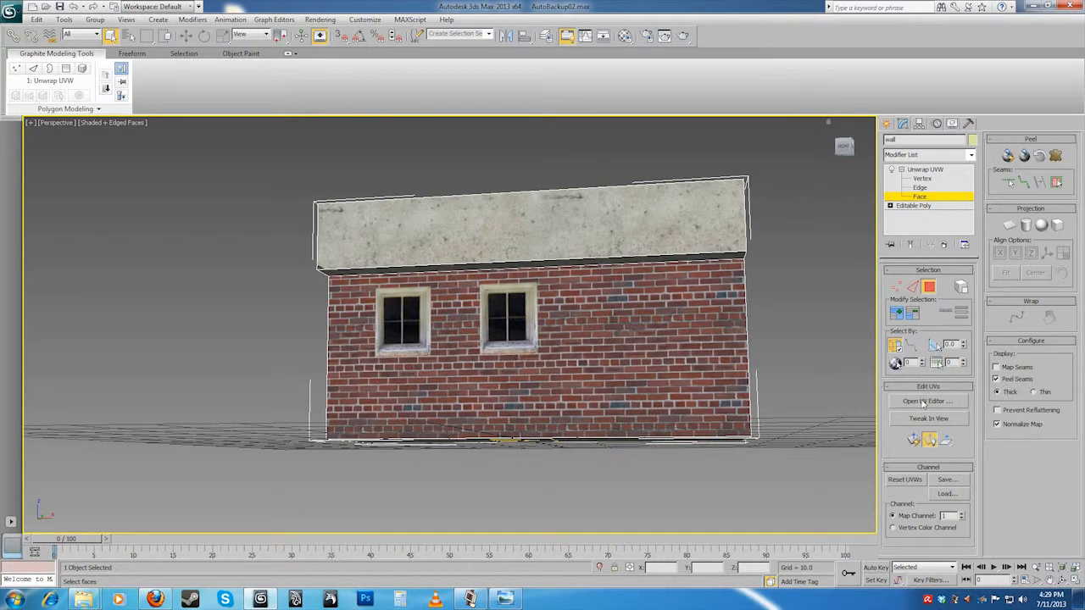
# - Leave Unwrap UVW face editing, collapse the modifier's sub-object list, and examine the textured windowed wall up close
pyautogui.click(902, 170)
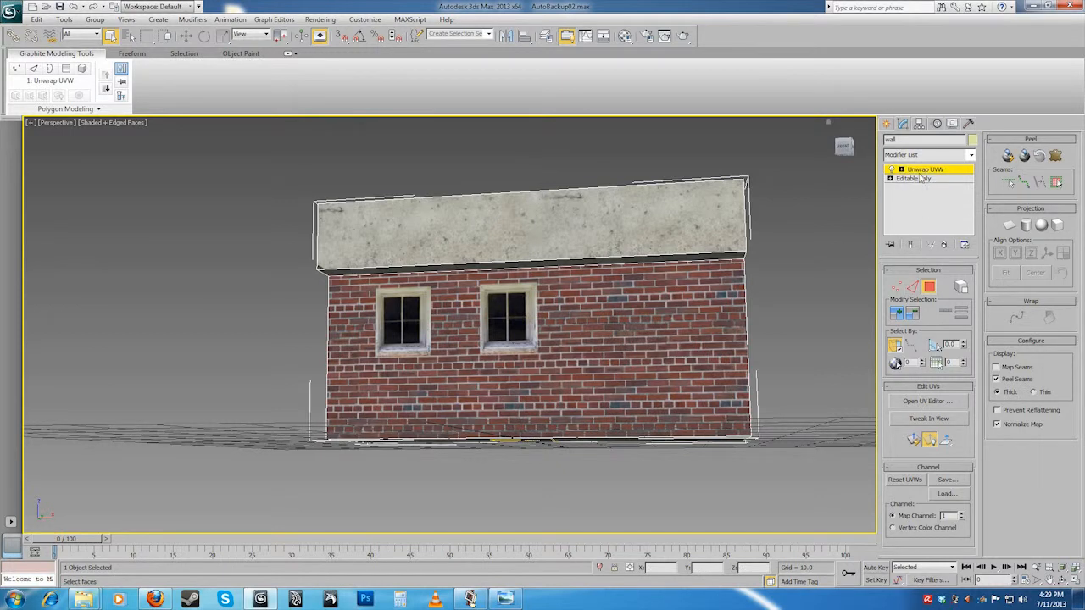
pyautogui.click(790, 249)
pyautogui.keyDown('alt'); pyautogui.moveTo(790, 249); pyautogui.dragTo(552, 259, button='middle'); pyautogui.keyUp('alt')
pyautogui.click(605, 305)
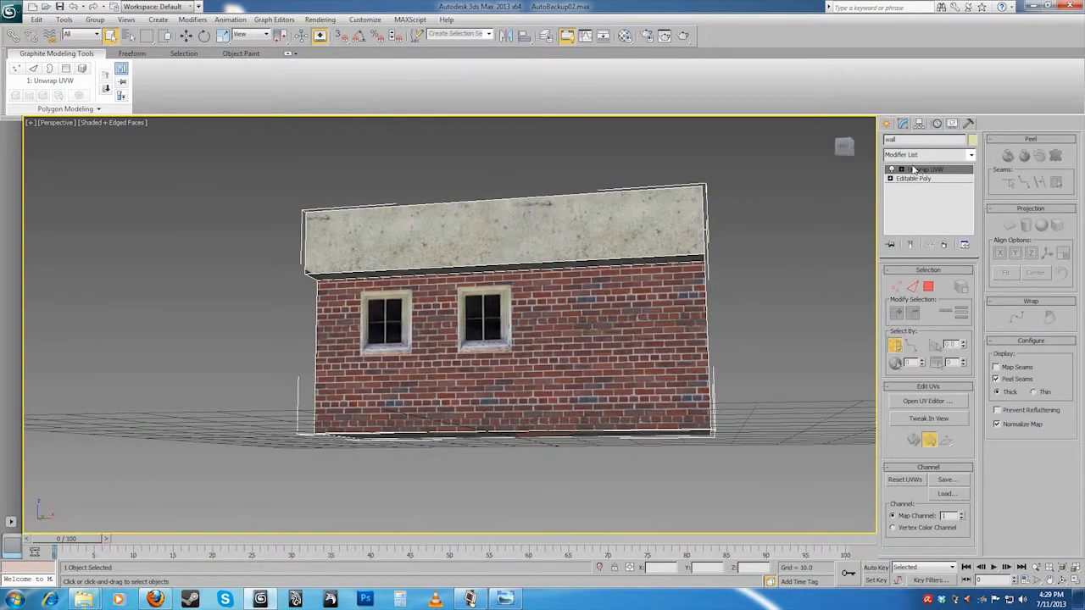
pyautogui.keyDown('alt'); pyautogui.moveTo(683, 281); pyautogui.dragTo(629, 274, button='middle'); pyautogui.keyUp('alt')
pyautogui.scroll(3, 596, 289)
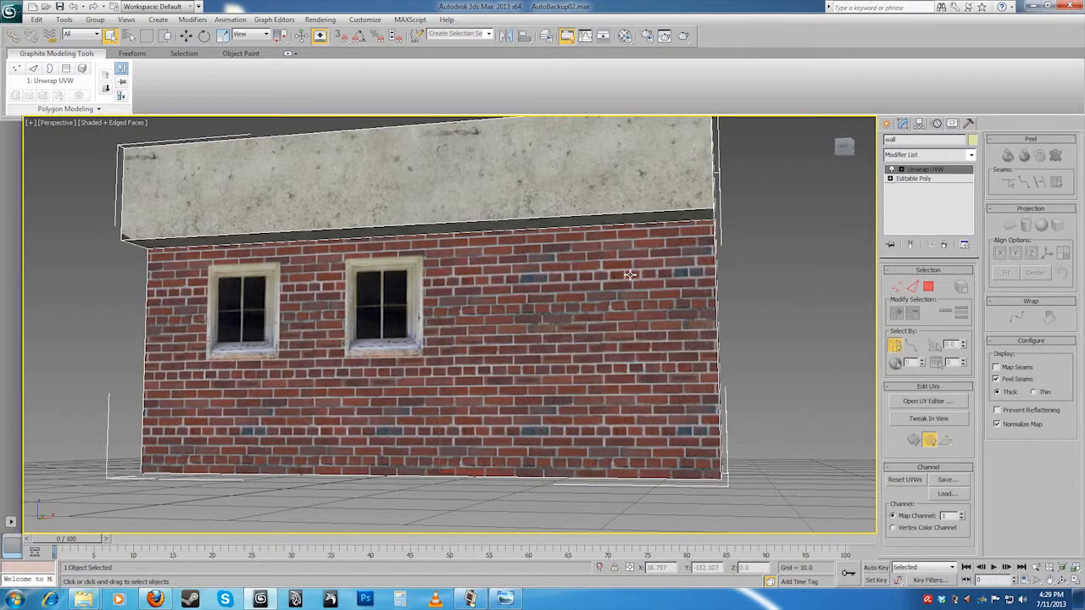
pyautogui.keyDown('alt'); pyautogui.moveTo(522, 318); pyautogui.dragTo(422, 319, button='middle'); pyautogui.keyUp('alt')
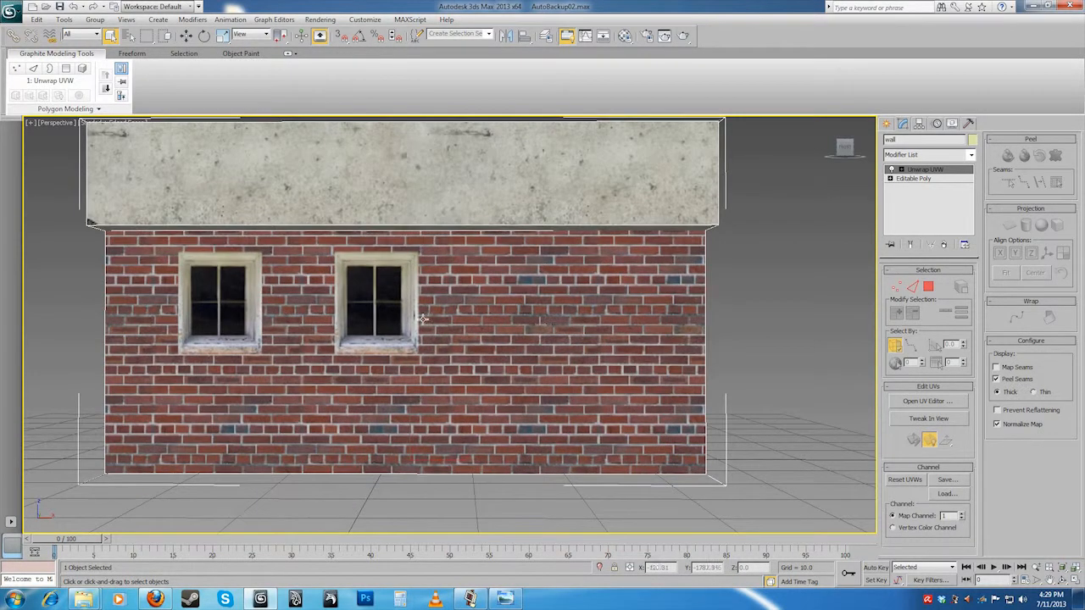
# - Copy the textured building along the X axis and place the copy end to end with the original
pyautogui.moveTo(306, 263); pyautogui.dragTo(362, 294, button='middle')
pyautogui.keyDown('alt'); pyautogui.moveTo(436, 209); pyautogui.dragTo(523, 336, button='middle'); pyautogui.keyUp('alt')
pyautogui.scroll(3, 438, 320)
pyautogui.scroll(-5, 450, 321)
pyautogui.press('w')
pyautogui.moveTo(483, 377)
pyautogui.keyDown('shift'); pyautogui.mouseDown()
pyautogui.moveTo(262, 375)
pyautogui.moveTo(678, 386)
pyautogui.moveTo(710, 399)
pyautogui.mouseUp(); pyautogui.keyUp('shift')
pyautogui.click(542, 347)
# - Select both buildings and clone them straight up as one copy to form a second storey
pyautogui.keyDown('ctrl'); pyautogui.click(552, 380); pyautogui.keyUp('ctrl')
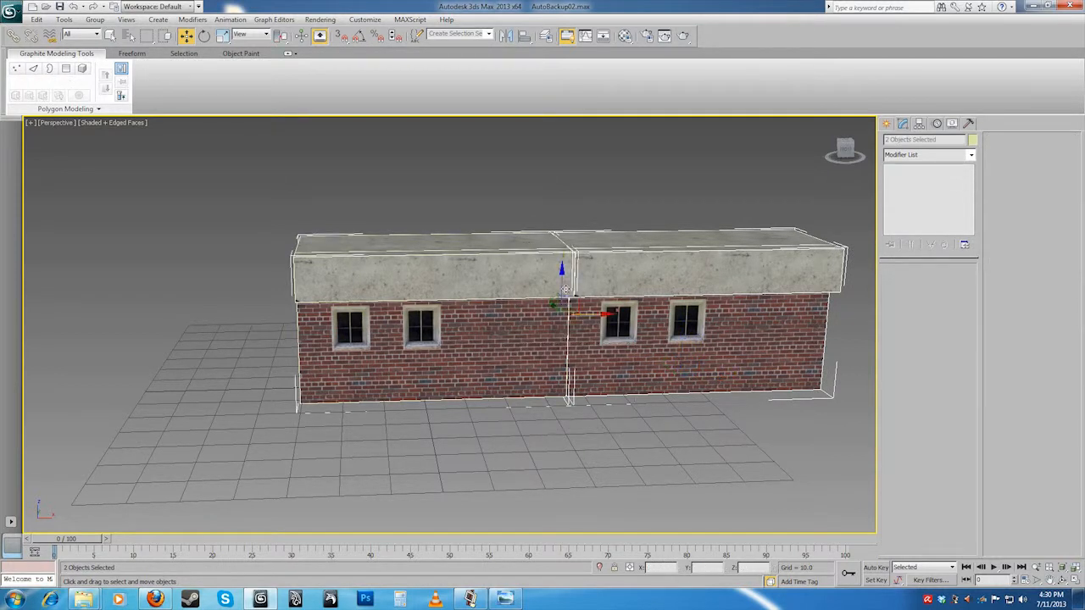
pyautogui.keyDown('shift'); pyautogui.moveTo(561, 287); pyautogui.dragTo(555, 140); pyautogui.keyUp('shift')
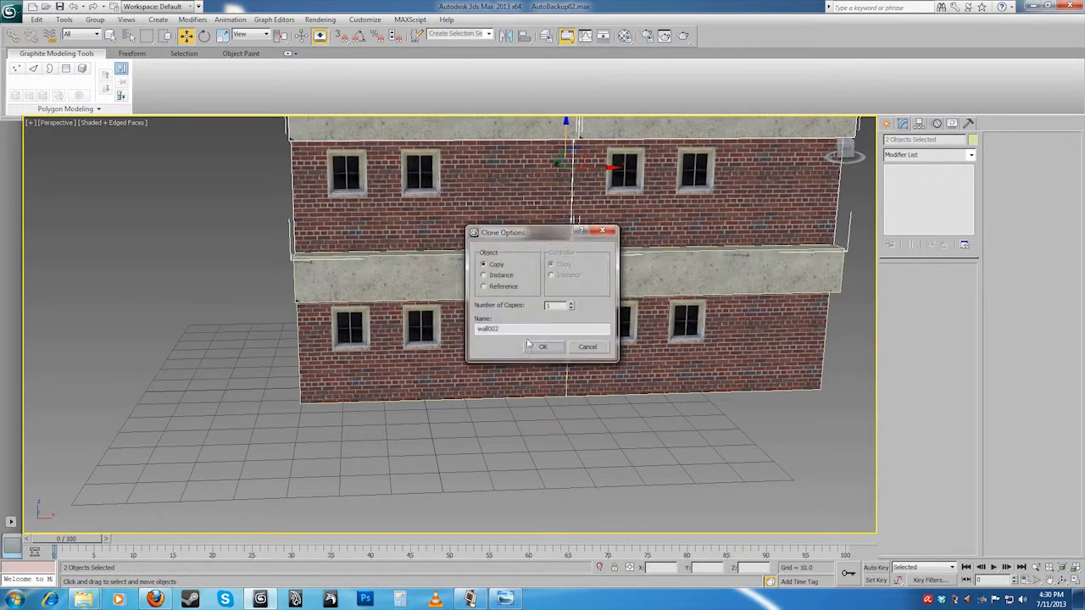
pyautogui.click(546, 349)
# - Examine the joints and overhangs between the stacked copies from a low angle, and clear the selection
pyautogui.moveTo(622, 420)
pyautogui.mouseDown(button='middle')
pyautogui.moveTo(540, 463)
pyautogui.moveTo(606, 407)
pyautogui.mouseUp(button='middle')
pyautogui.scroll(3, 580, 415)
pyautogui.moveTo(606, 407)
pyautogui.mouseDown(button='middle')
pyautogui.moveTo(538, 451)
pyautogui.moveTo(450, 441)
pyautogui.mouseUp(button='middle')
pyautogui.scroll(-1, 543, 450)
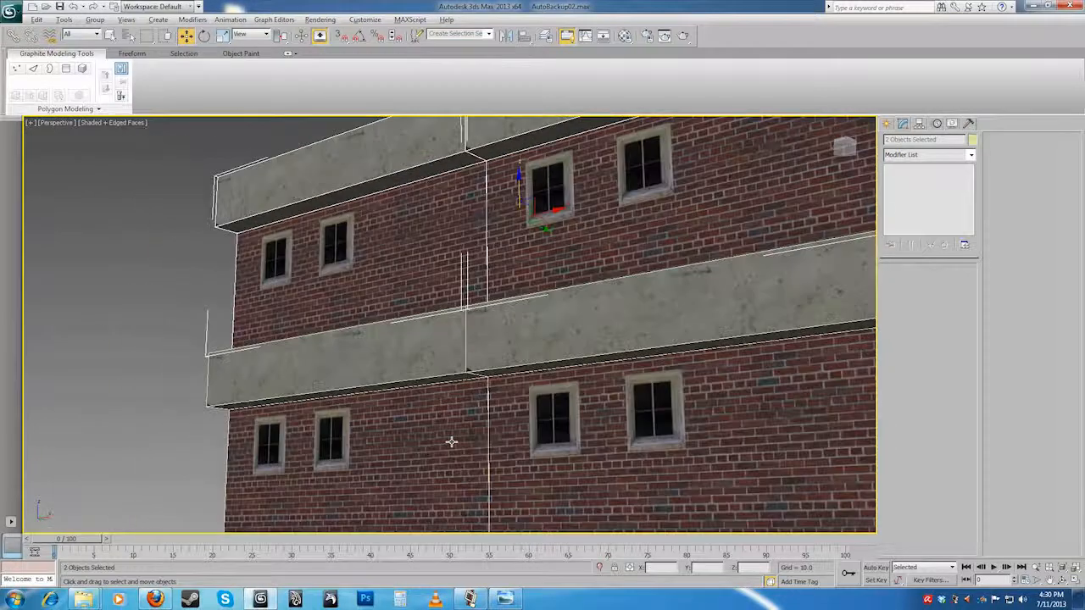
pyautogui.scroll(-6, 507, 414)
pyautogui.keyDown('alt'); pyautogui.moveTo(507, 415); pyautogui.dragTo(509, 428, button='middle'); pyautogui.keyUp('alt')
pyautogui.click(513, 442)
pyautogui.scroll(3, 482, 390)
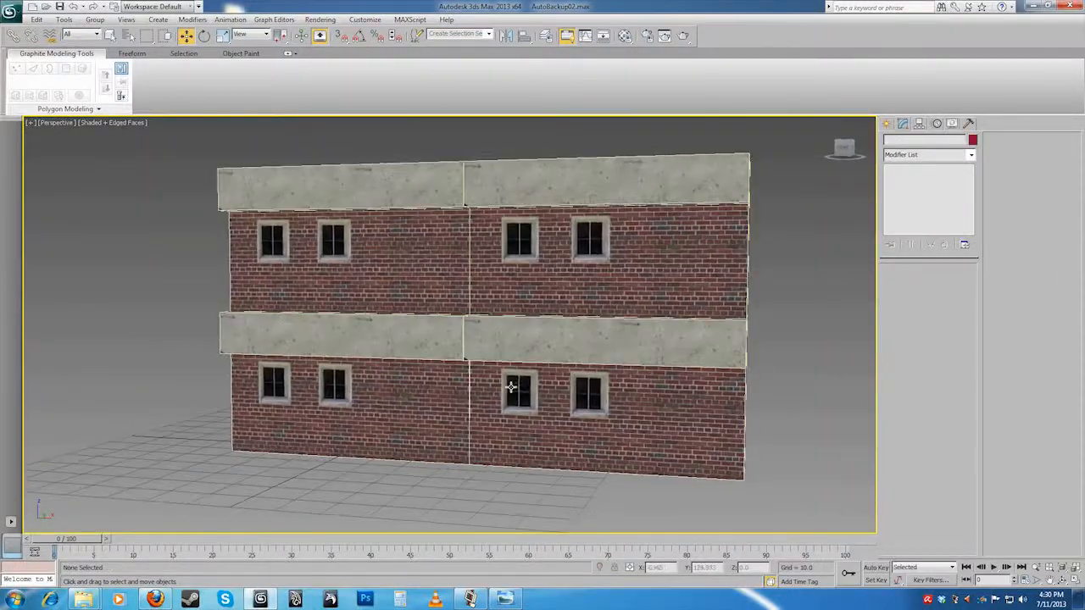
# - Examine how the bricks, windows and concrete bands line up across the four buildings, and select the lower-storey copy
pyautogui.moveTo(513, 388); pyautogui.dragTo(457, 395, button='middle')
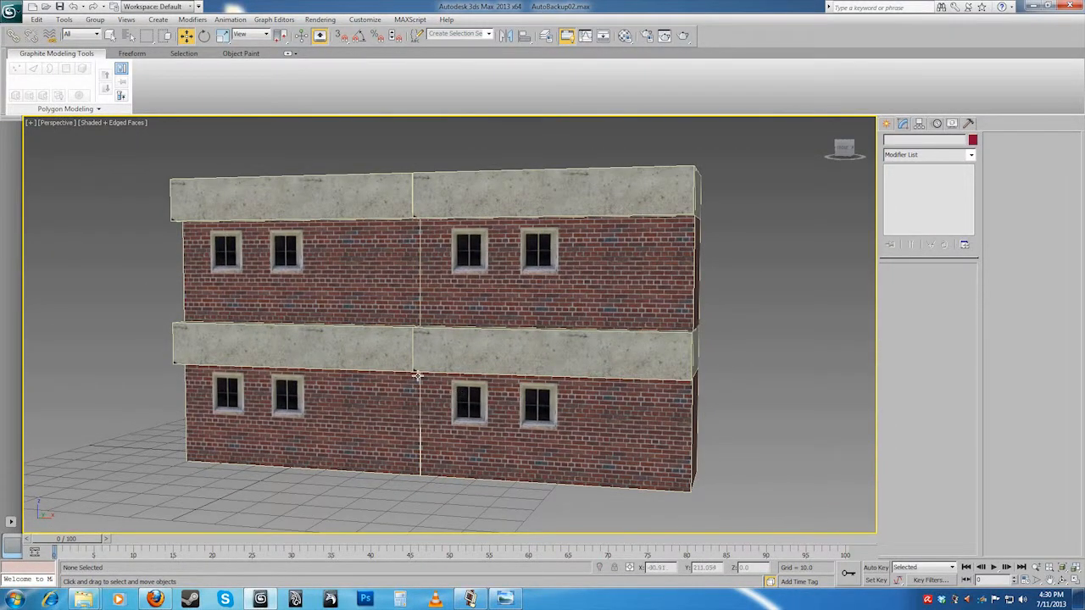
pyautogui.keyDown('alt'); pyautogui.moveTo(431, 354); pyautogui.dragTo(480, 310, button='middle'); pyautogui.keyUp('alt')
pyautogui.scroll(3, 442, 347)
pyautogui.scroll(-4, 442, 347)
pyautogui.scroll(4, 458, 345)
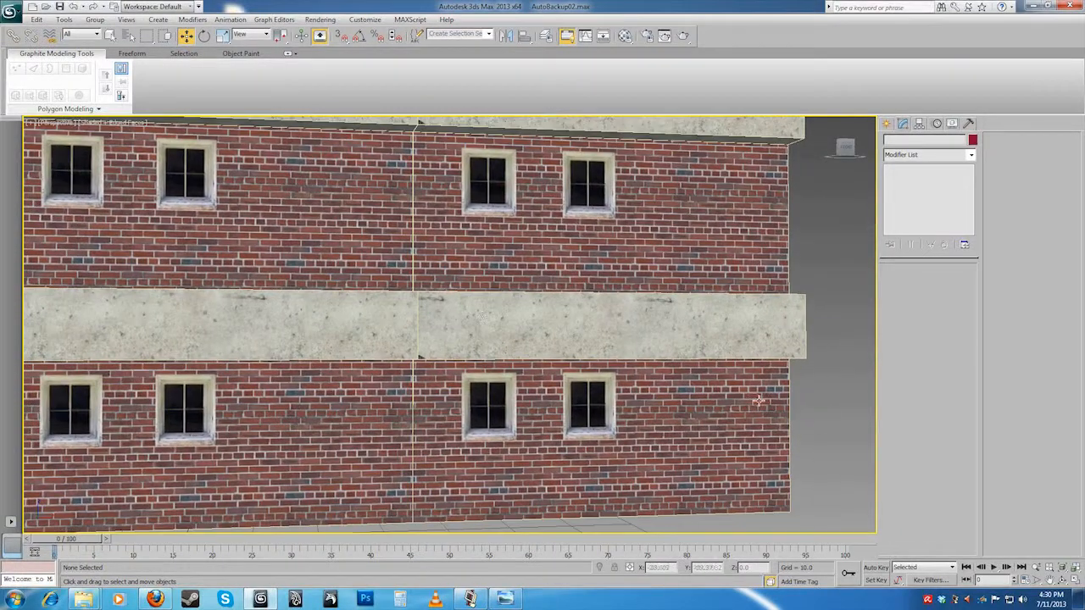
pyautogui.moveTo(597, 395); pyautogui.dragTo(599, 396, button='middle')
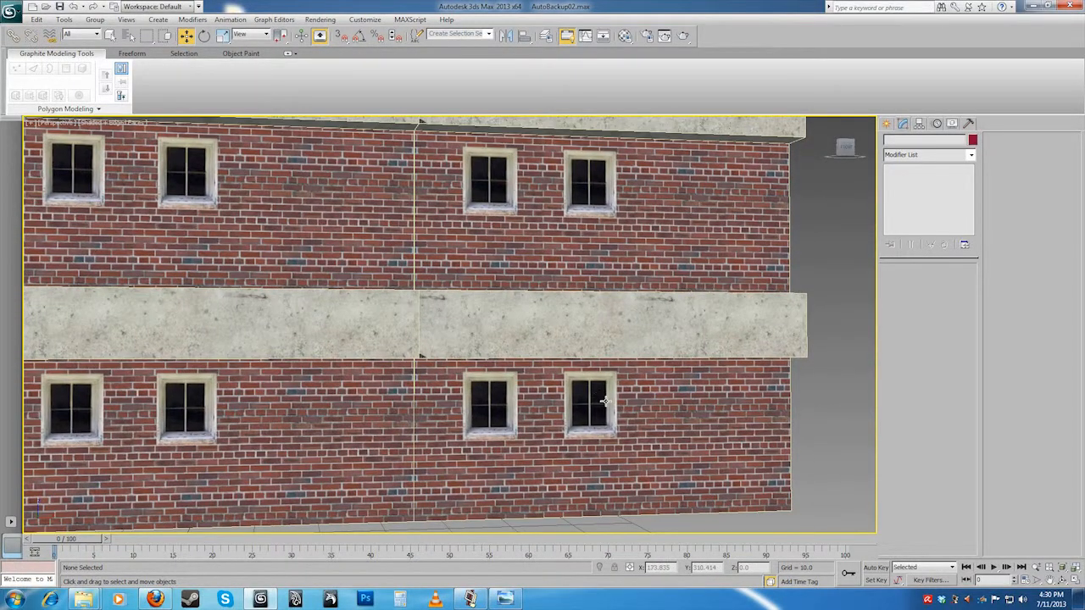
pyautogui.scroll(-3, 525, 400)
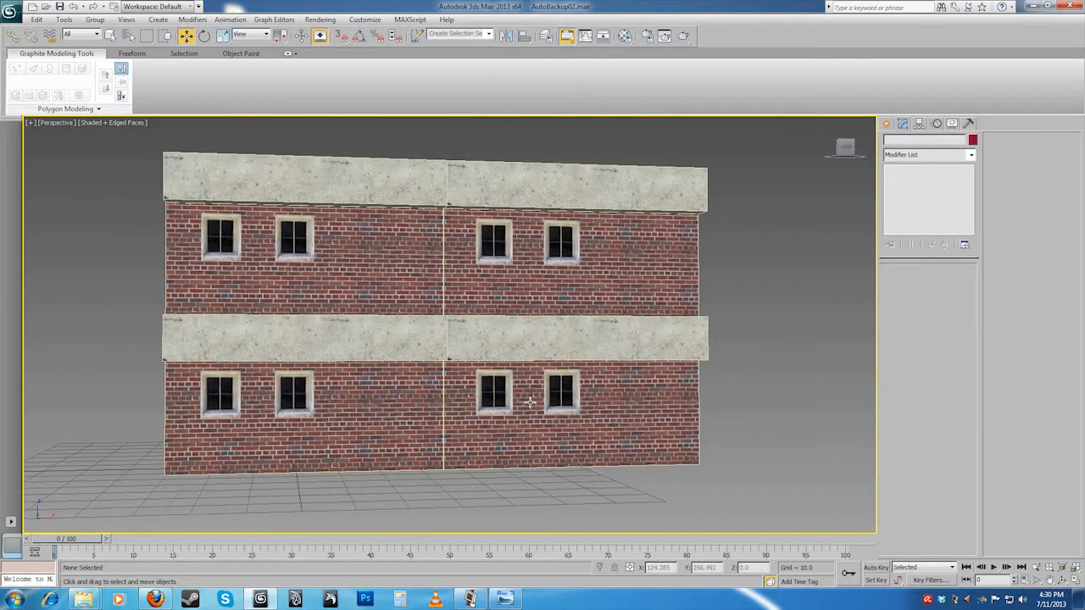
pyautogui.scroll(2, 494, 387)
pyautogui.scroll(-2, 489, 392)
pyautogui.scroll(1, 482, 400)
pyautogui.scroll(2, 482, 400)
pyautogui.scroll(-3, 487, 394)
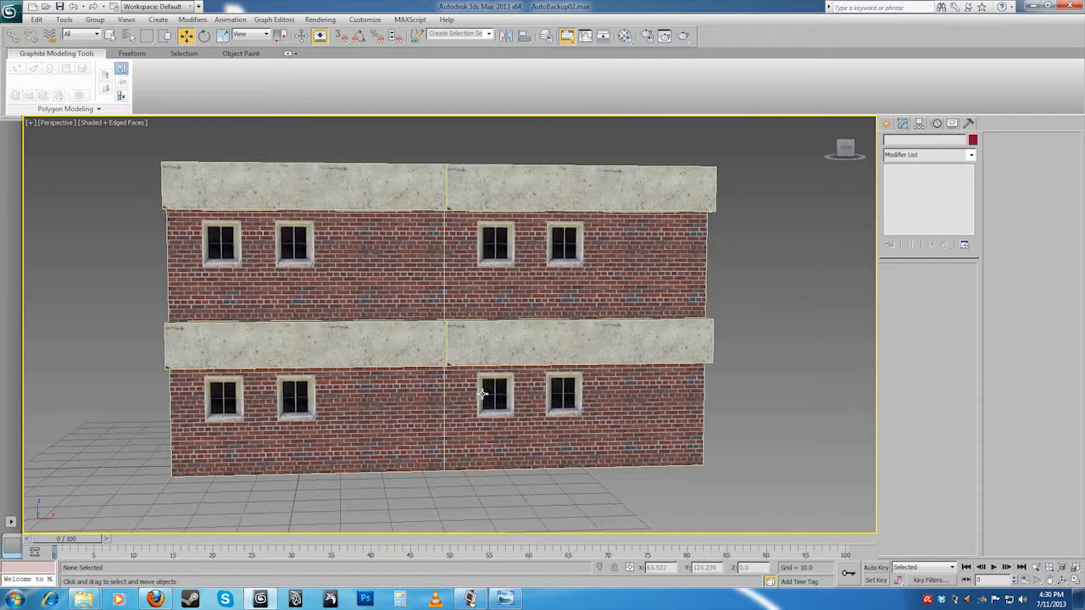
pyautogui.scroll(2, 480, 379)
pyautogui.scroll(1, 480, 377)
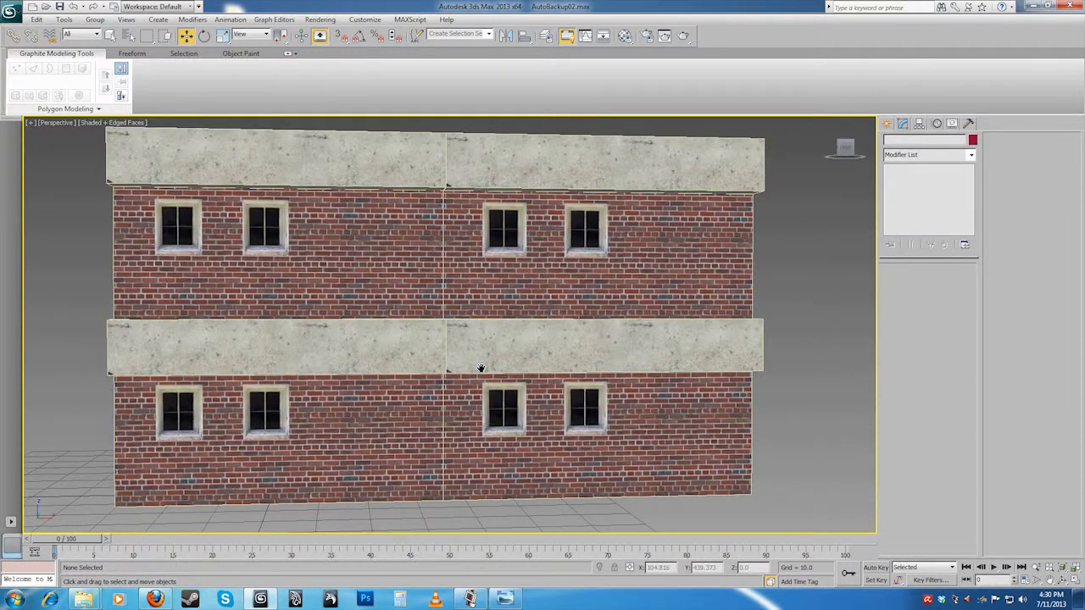
pyautogui.click(467, 352)
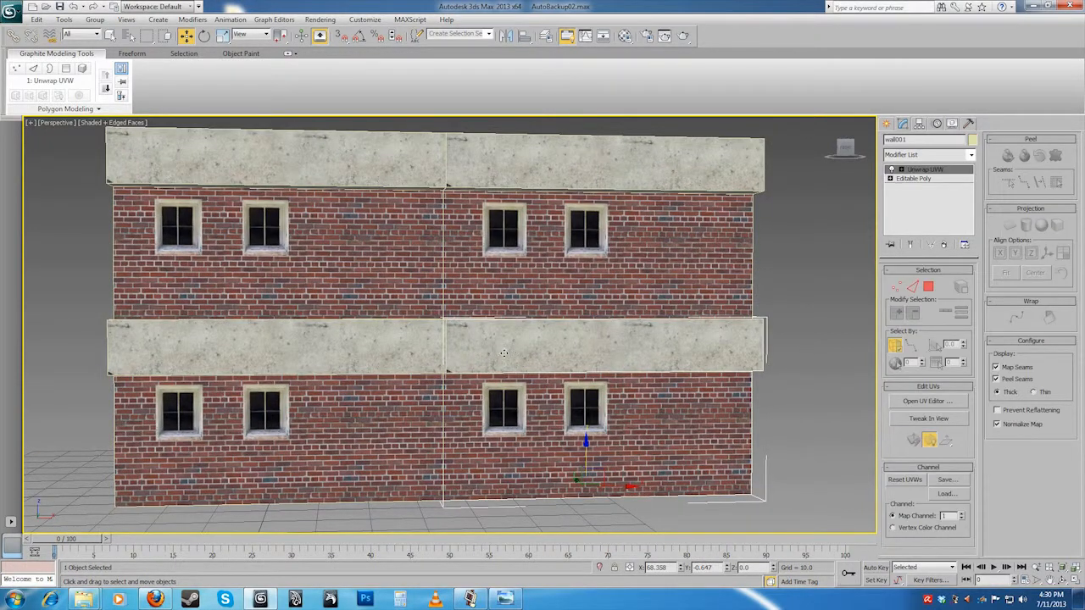